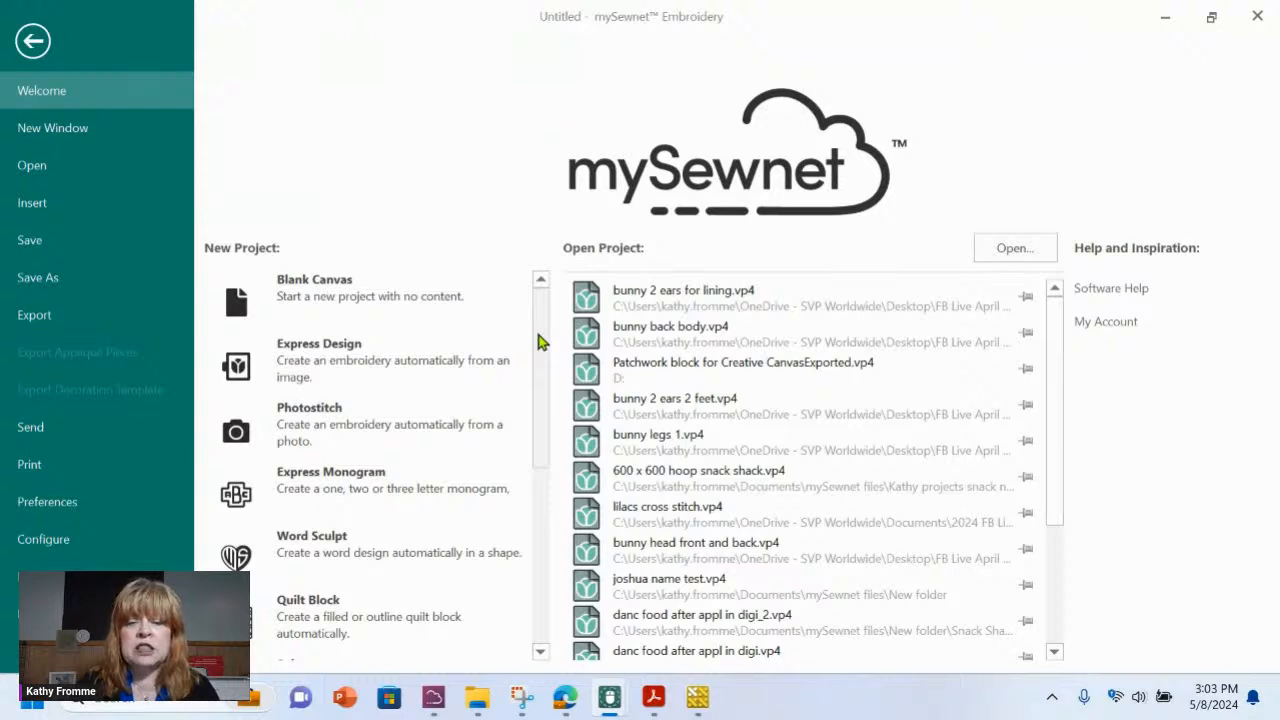
# - Start a new Cross Stitch project, discarding the untitled design's changes, and choose to begin with no picture
pyautogui.moveTo(538, 342); pyautogui.dragTo(540, 412)
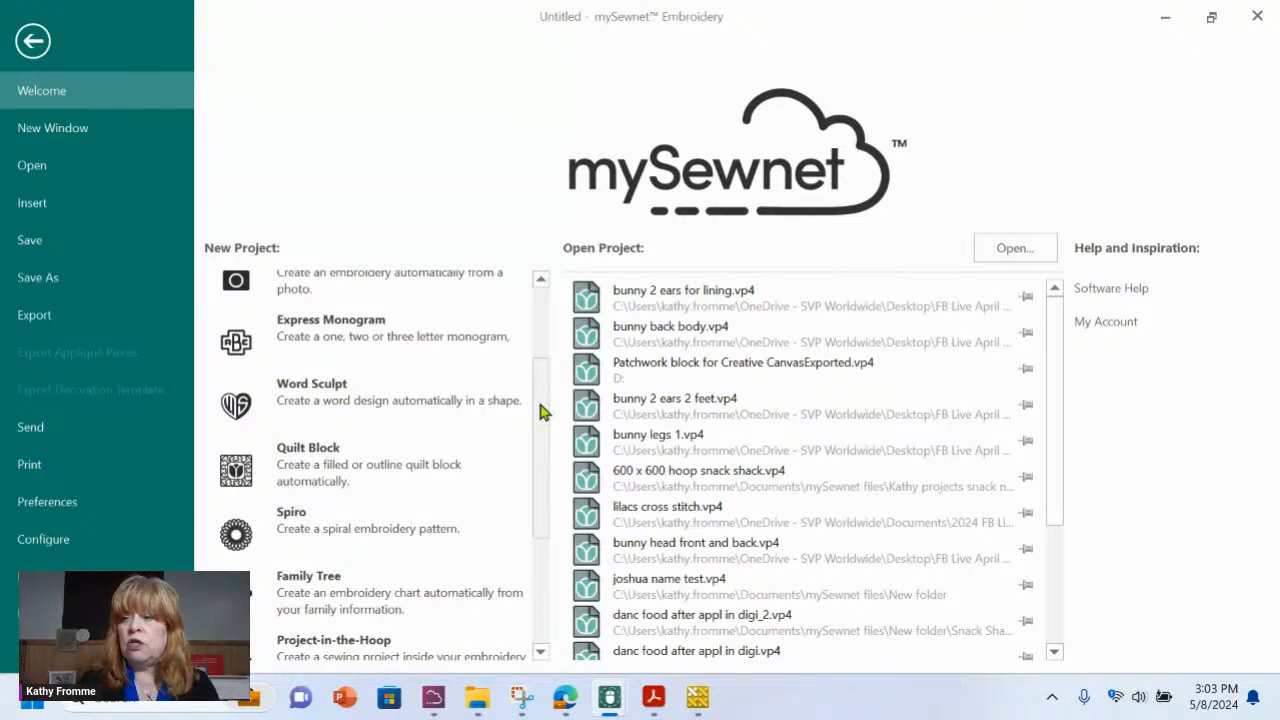
pyautogui.moveTo(540, 410); pyautogui.dragTo(533, 588)
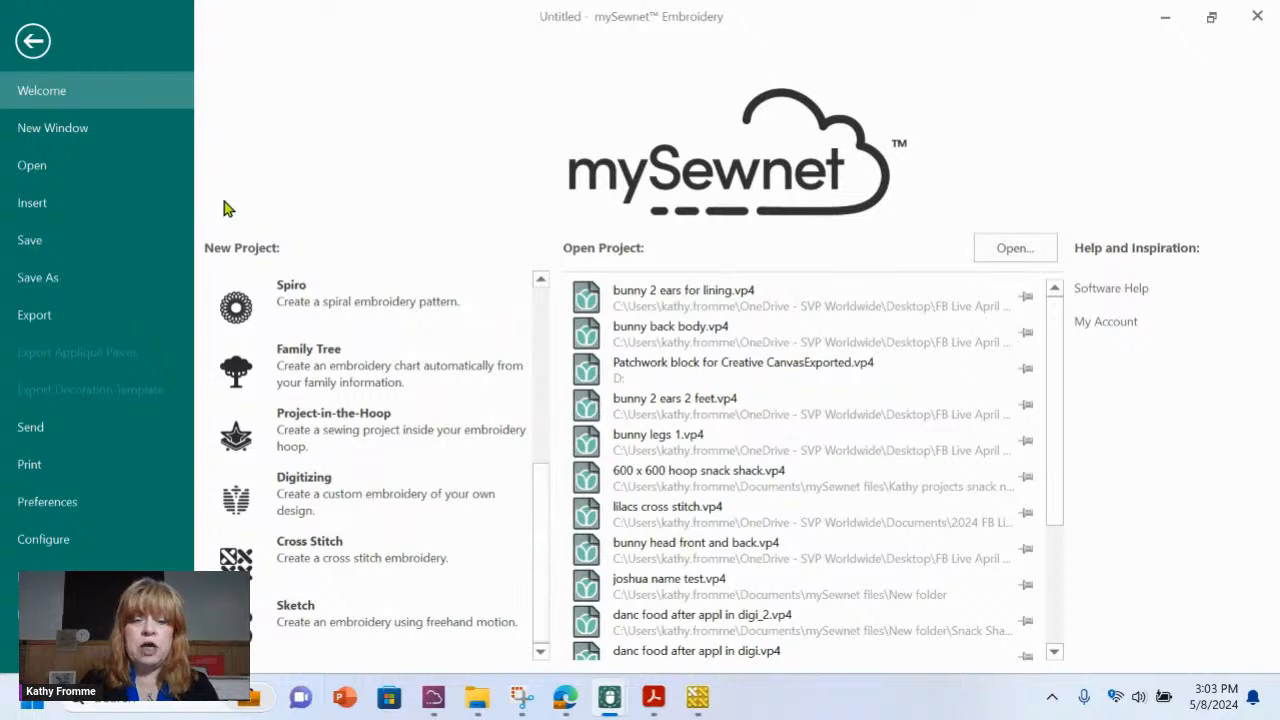
pyautogui.click(323, 560)
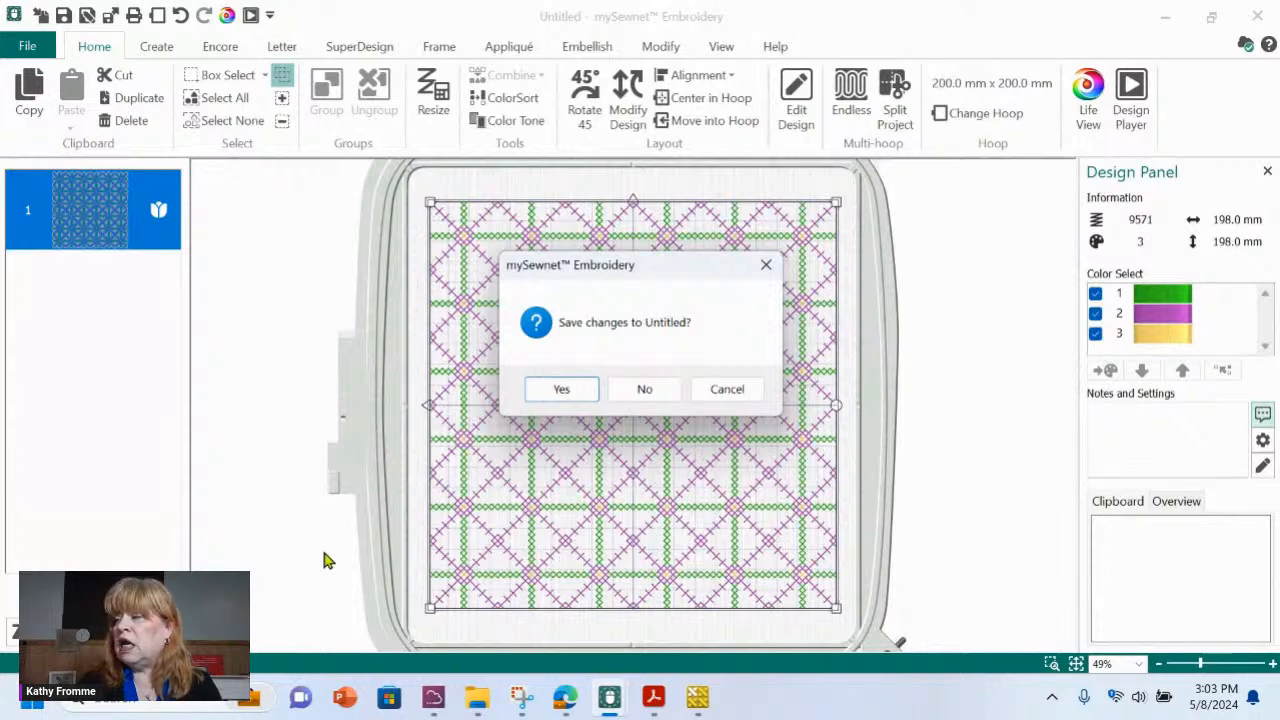
pyautogui.click(645, 392)
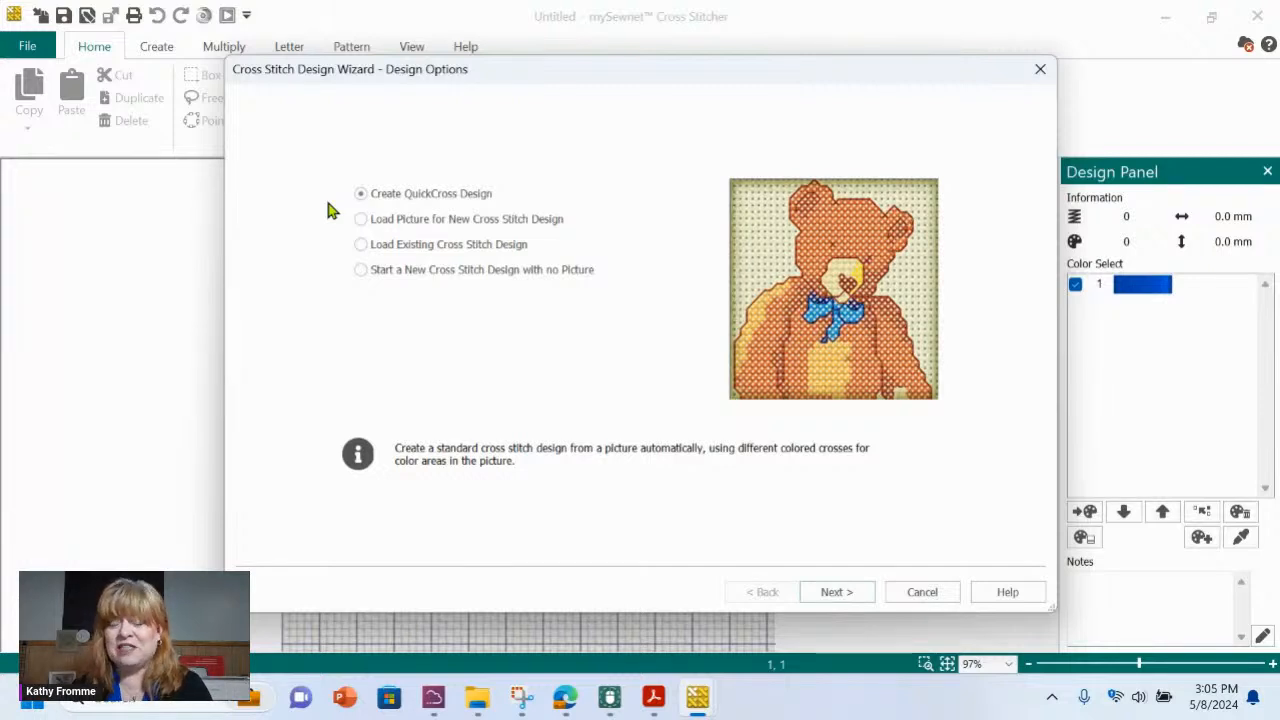
pyautogui.click(440, 270)
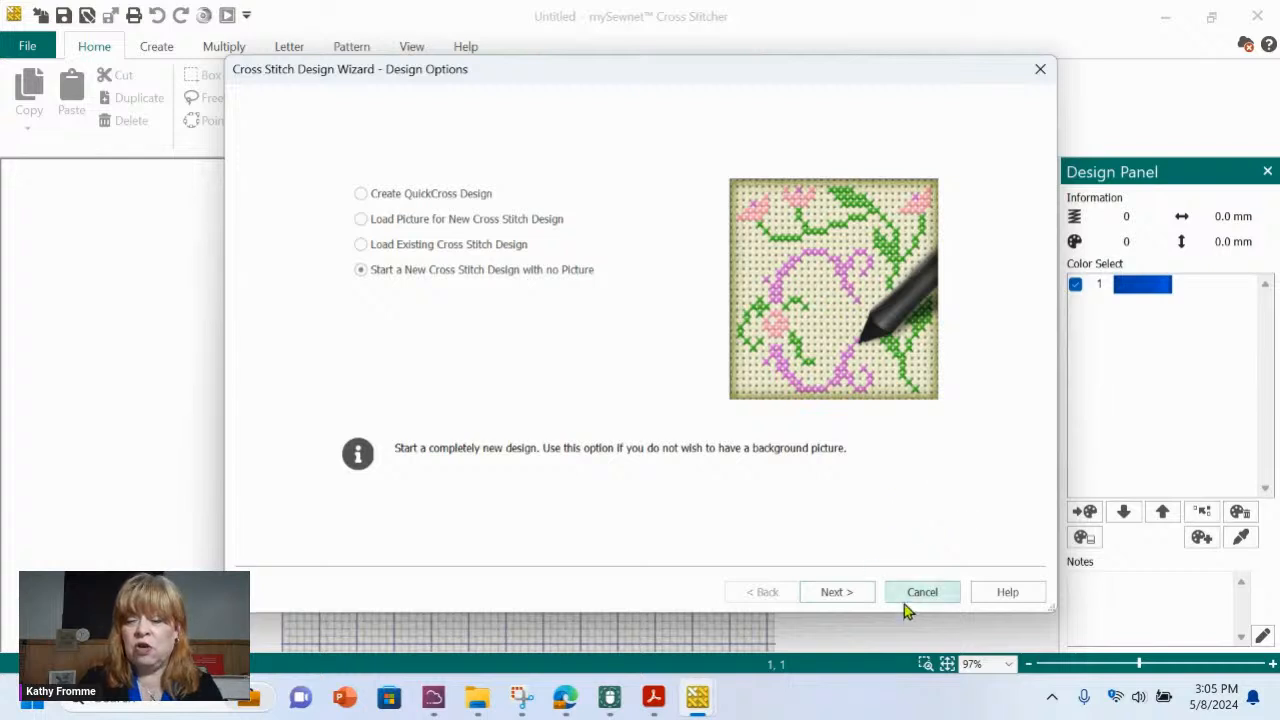
pyautogui.click(838, 592)
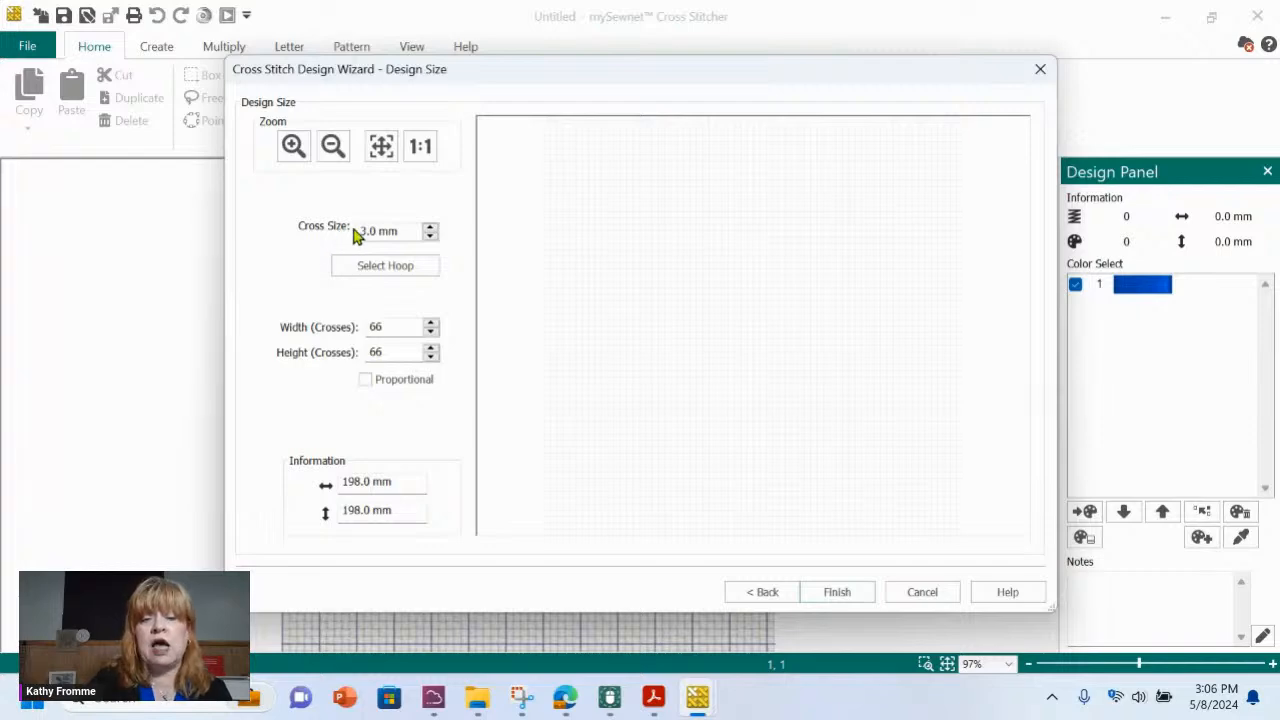
# - Size the design for the Universal 260mm x 260mm Square Hoop 5 and finish the design wizard
pyautogui.moveTo(402, 231)
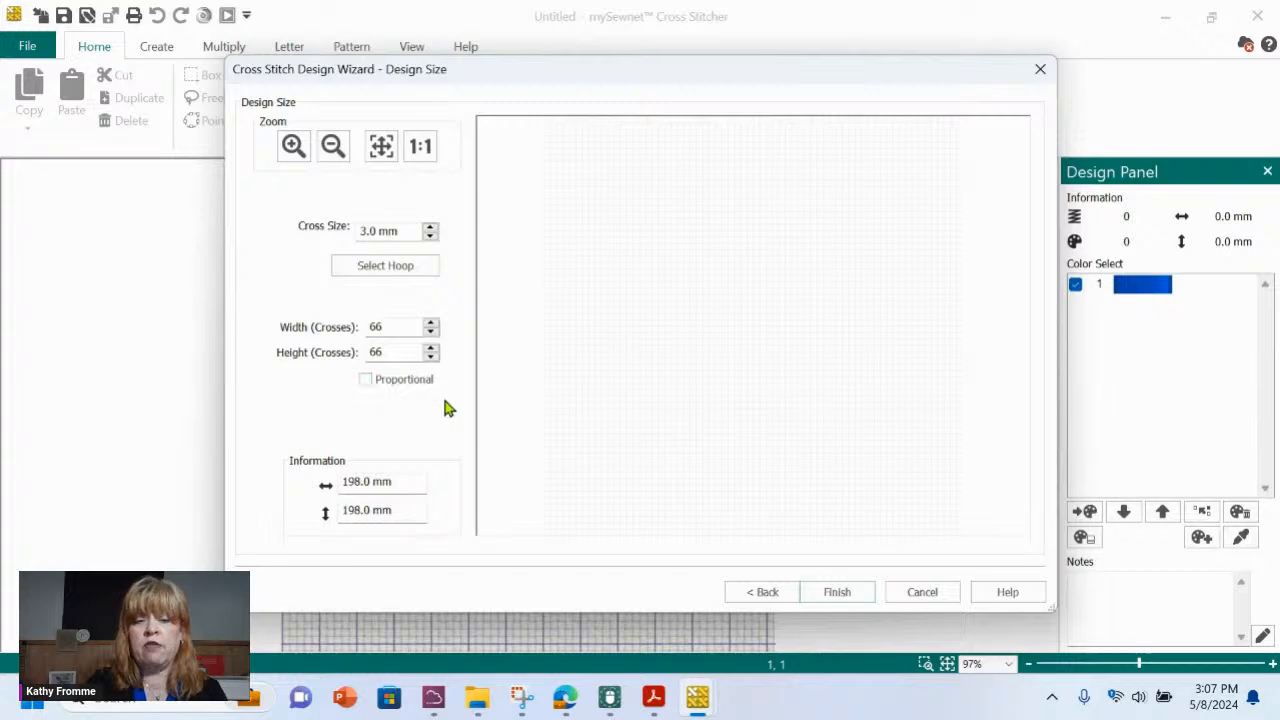
pyautogui.click(398, 263)
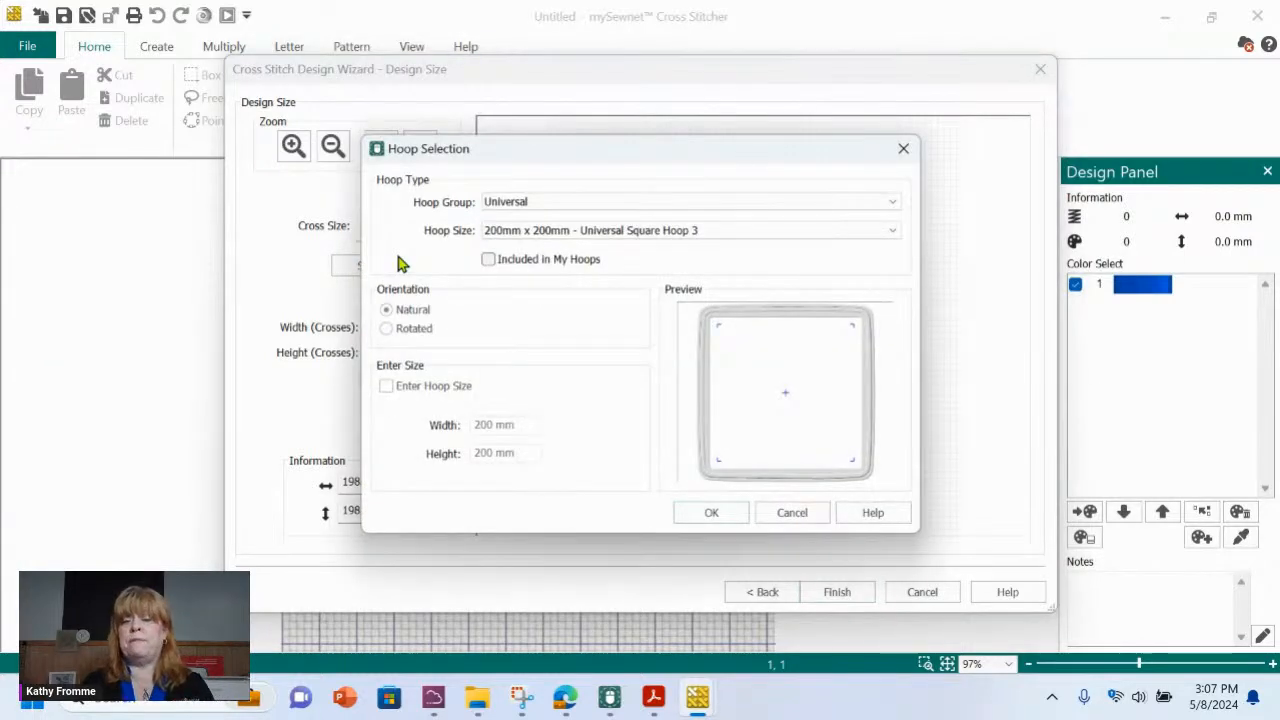
pyautogui.click(898, 208)
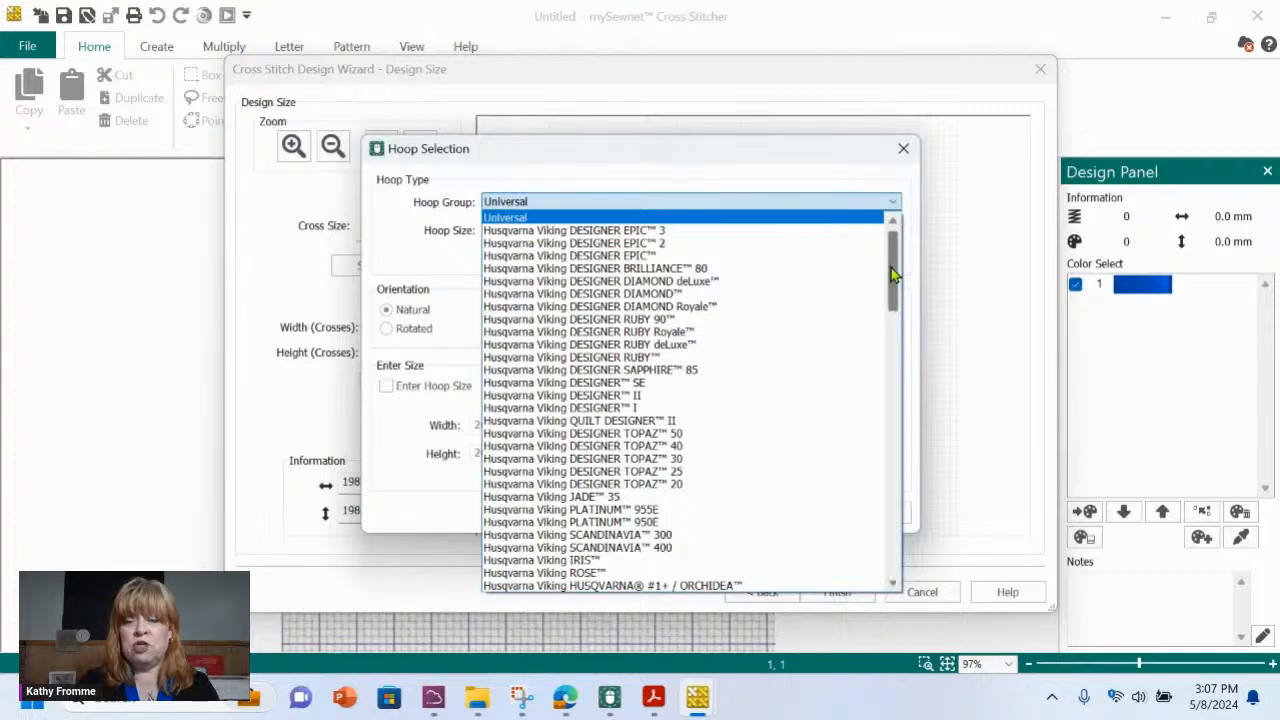
pyautogui.moveTo(893, 273); pyautogui.dragTo(894, 229)
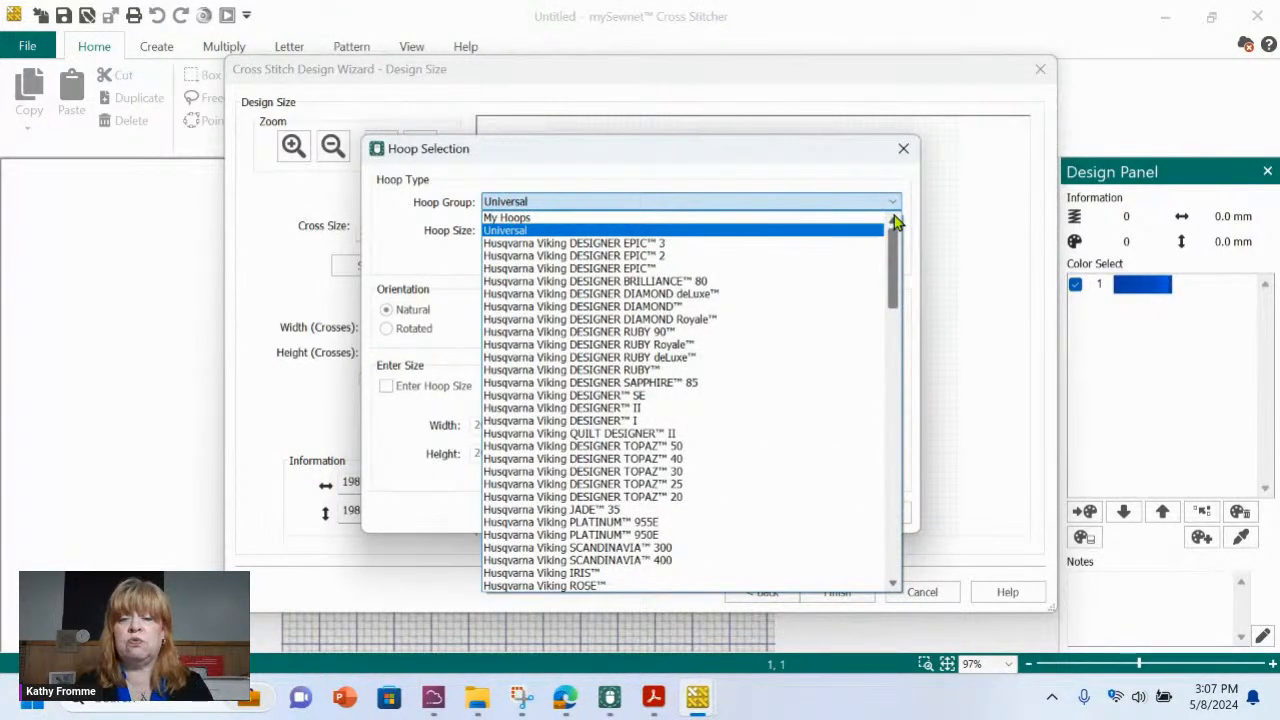
pyautogui.click(895, 203)
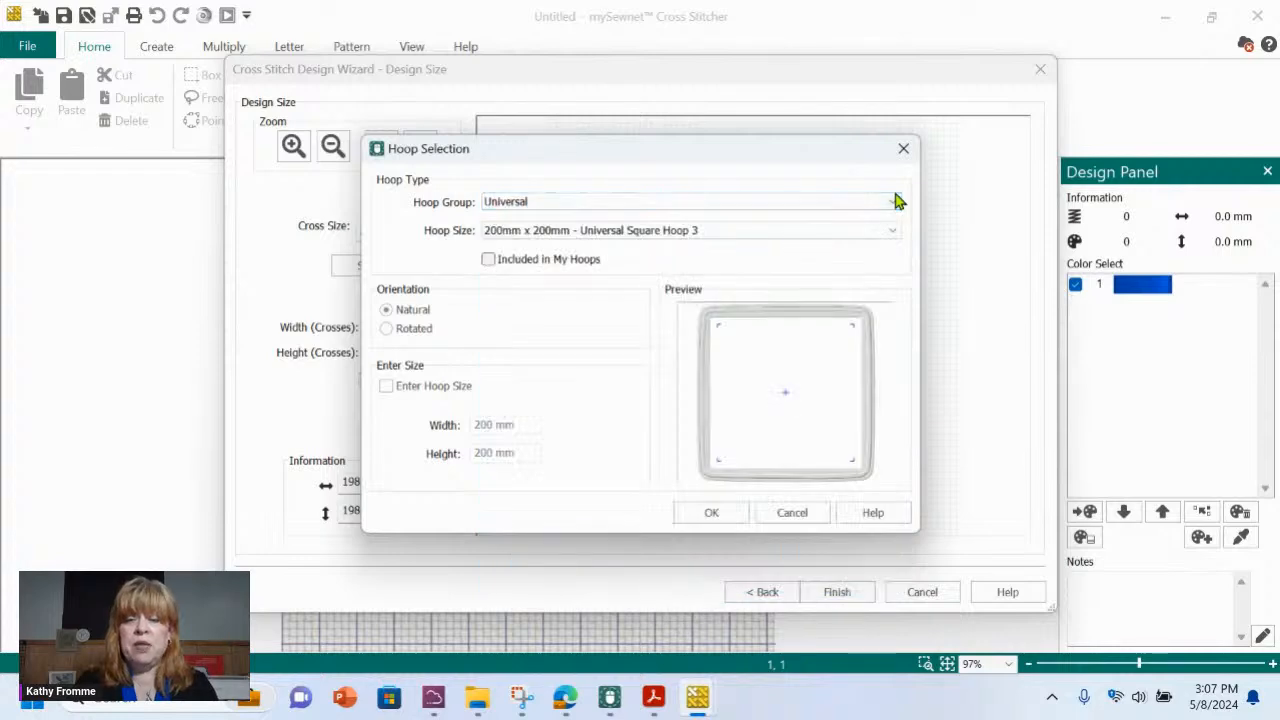
pyautogui.click(895, 203)
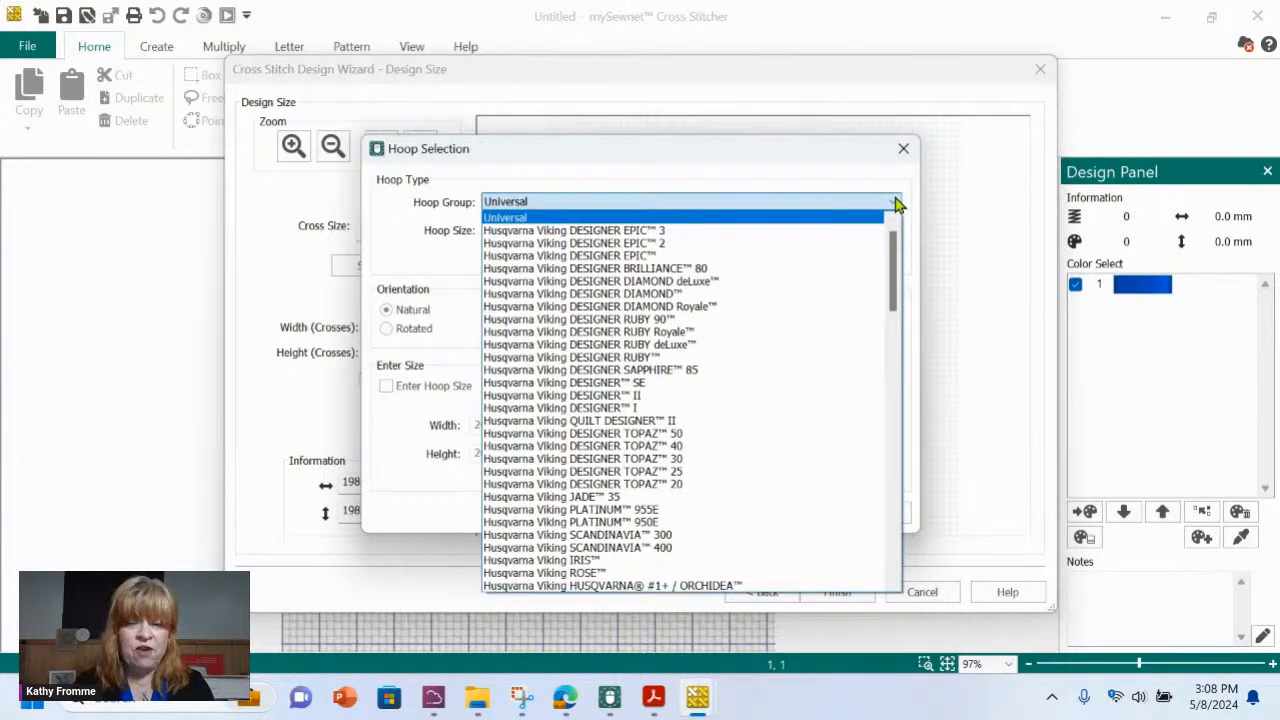
pyautogui.click(895, 203)
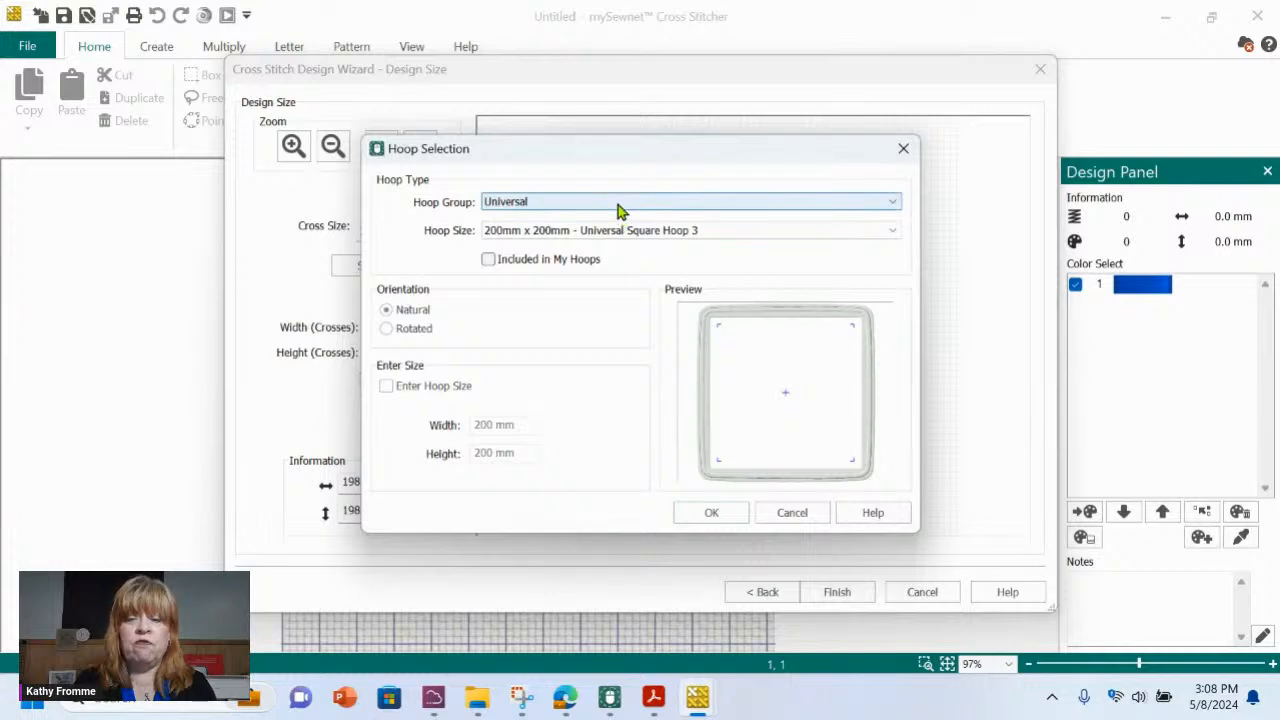
pyautogui.click(892, 232)
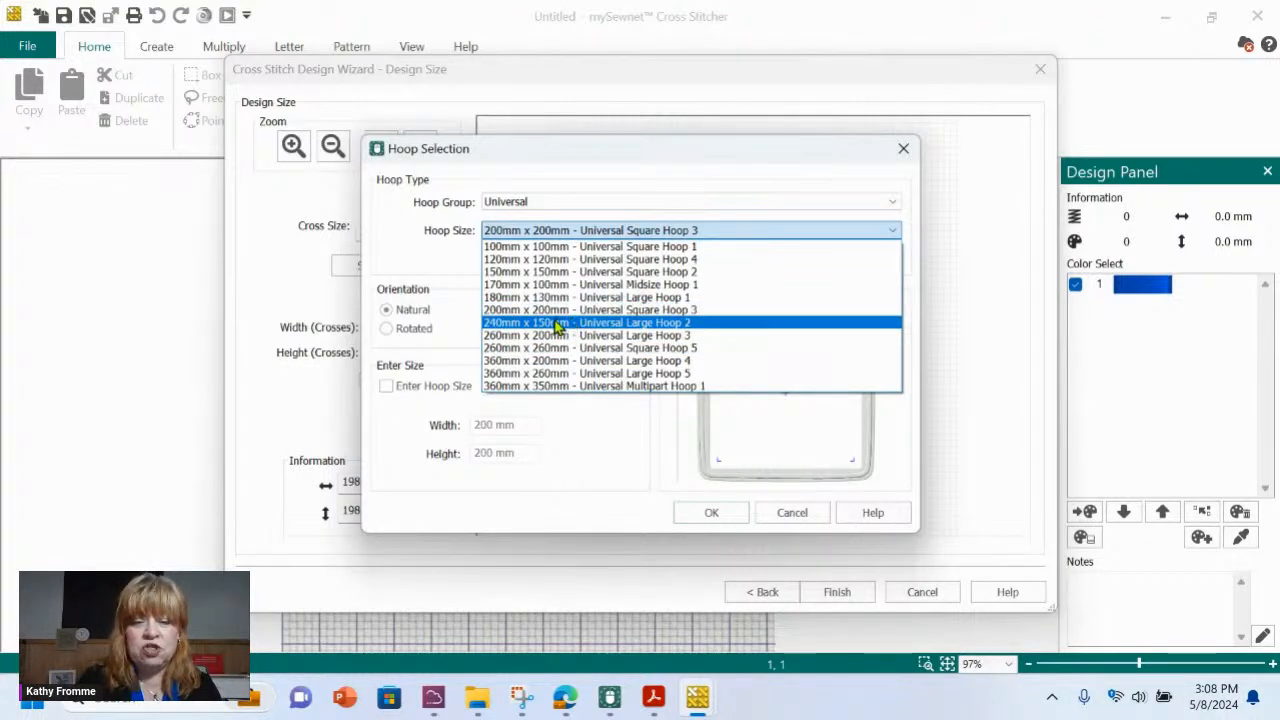
pyautogui.click(541, 349)
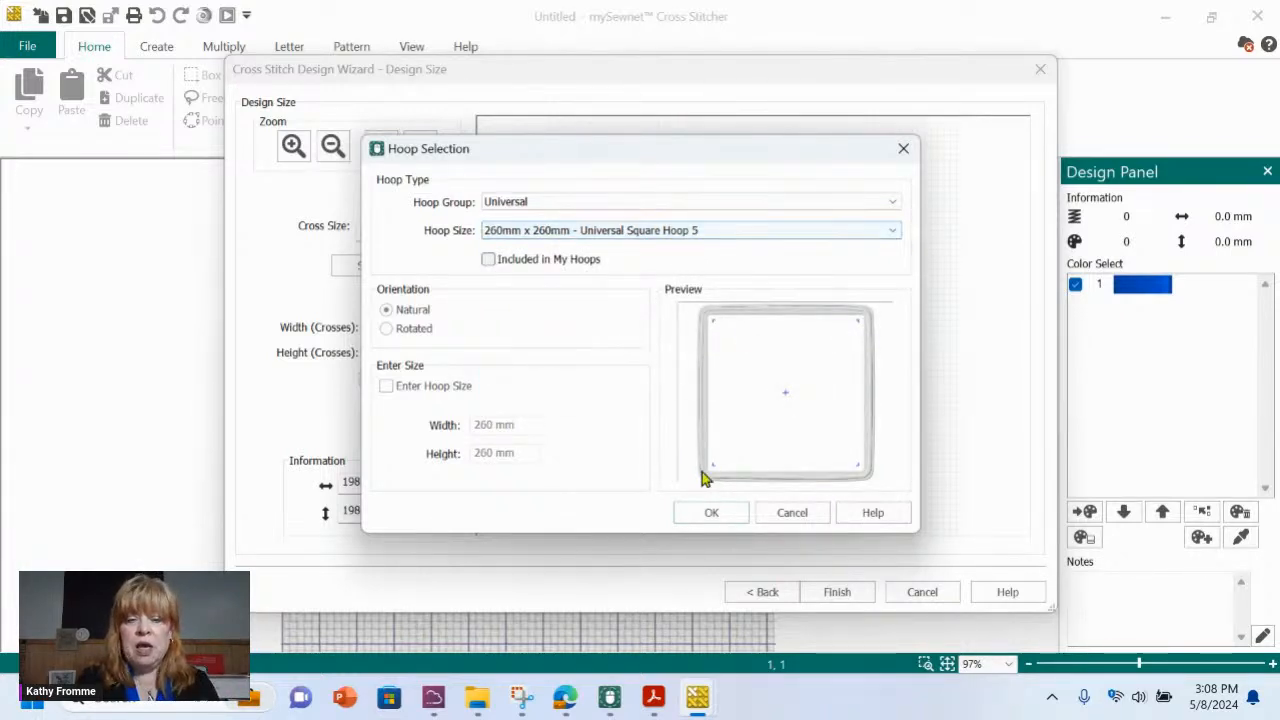
pyautogui.click(710, 515)
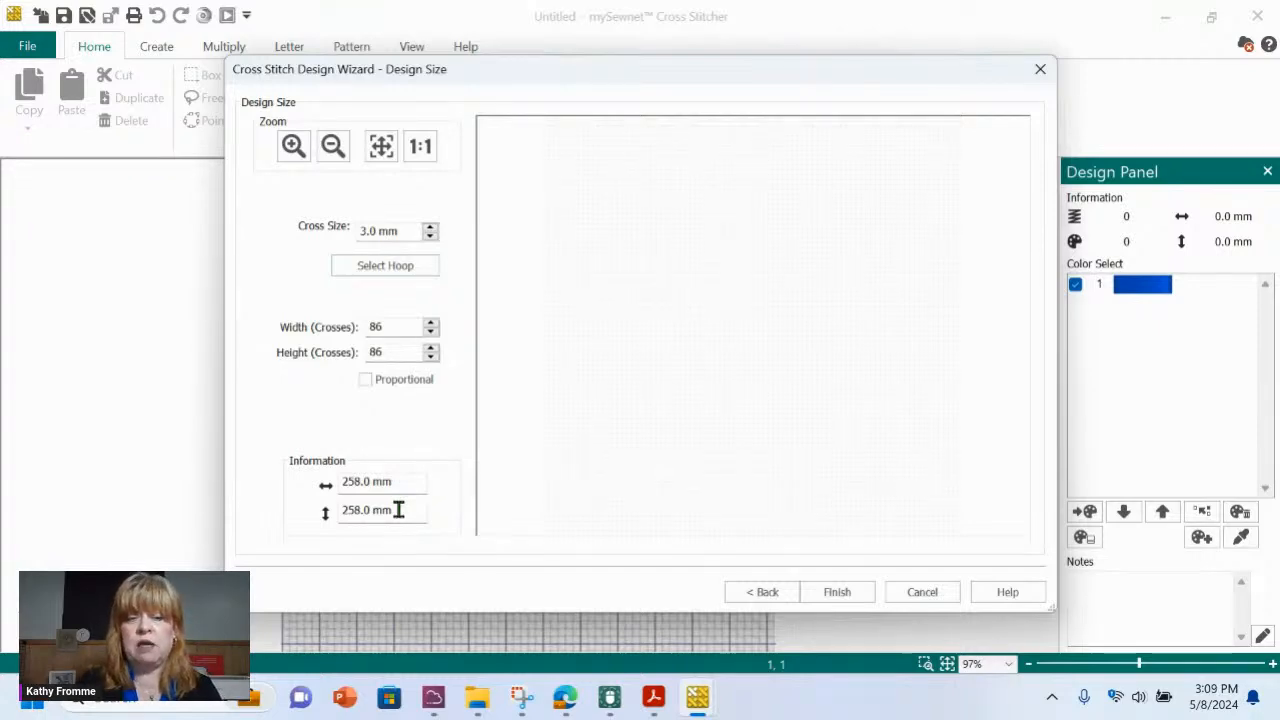
pyautogui.click(845, 596)
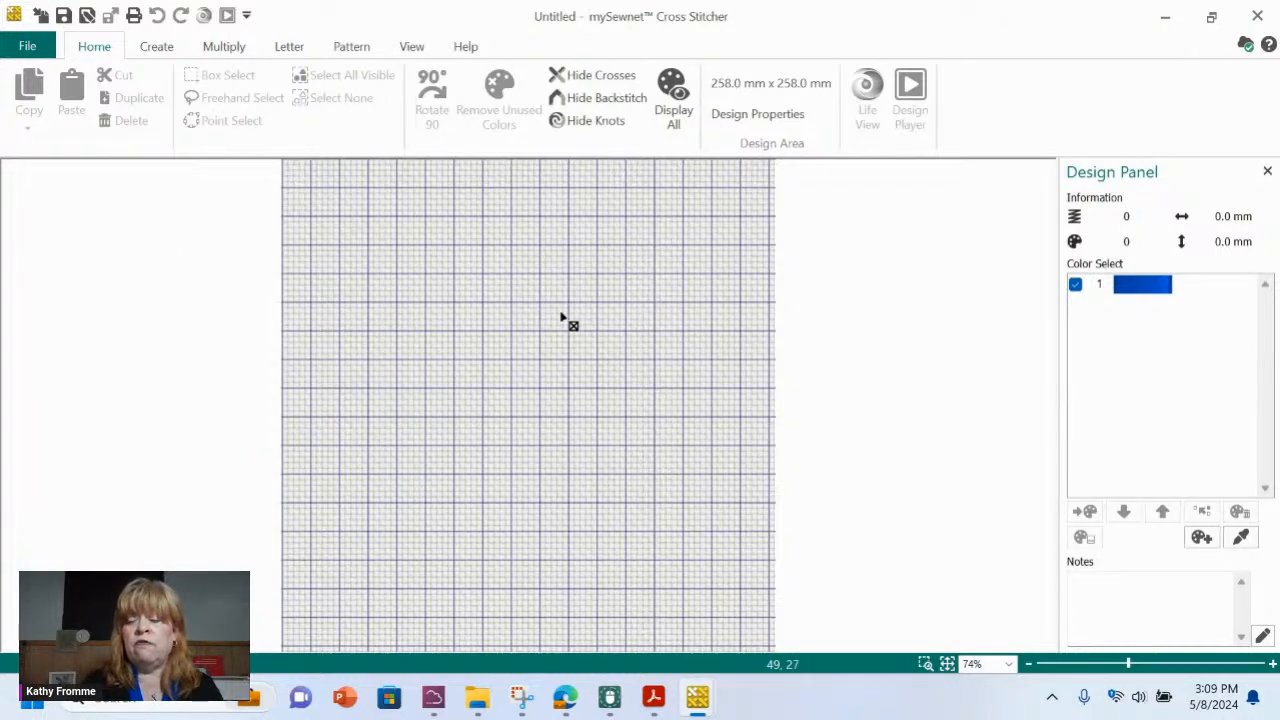
# - Display the background grid lines at every 10 crosses
pyautogui.click(412, 47)
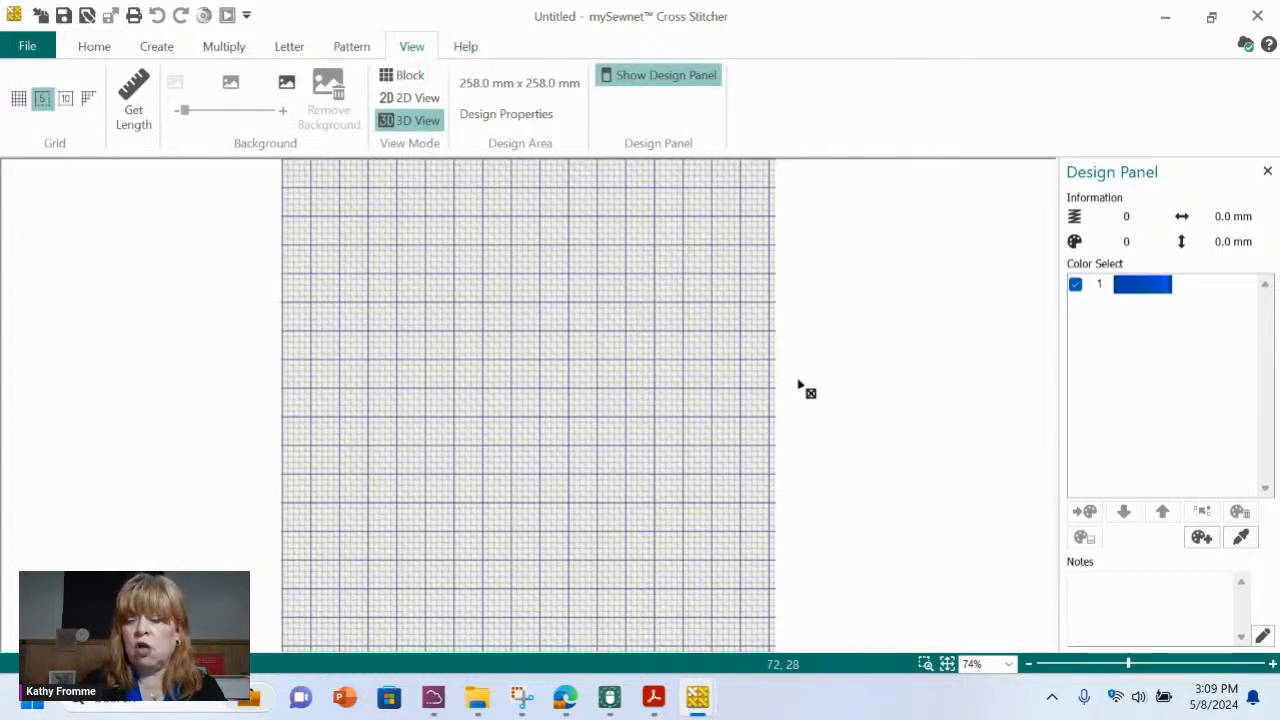
pyautogui.click(925, 665)
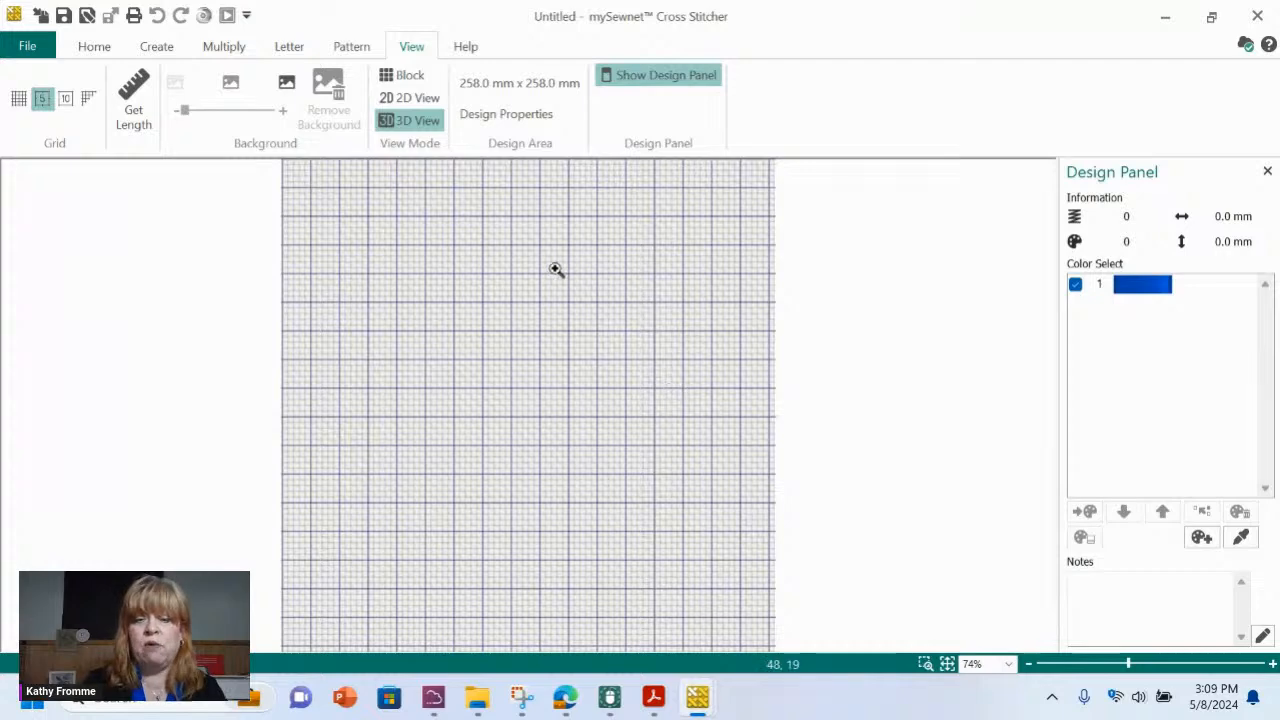
pyautogui.moveTo(552, 268); pyautogui.dragTo(817, 540)
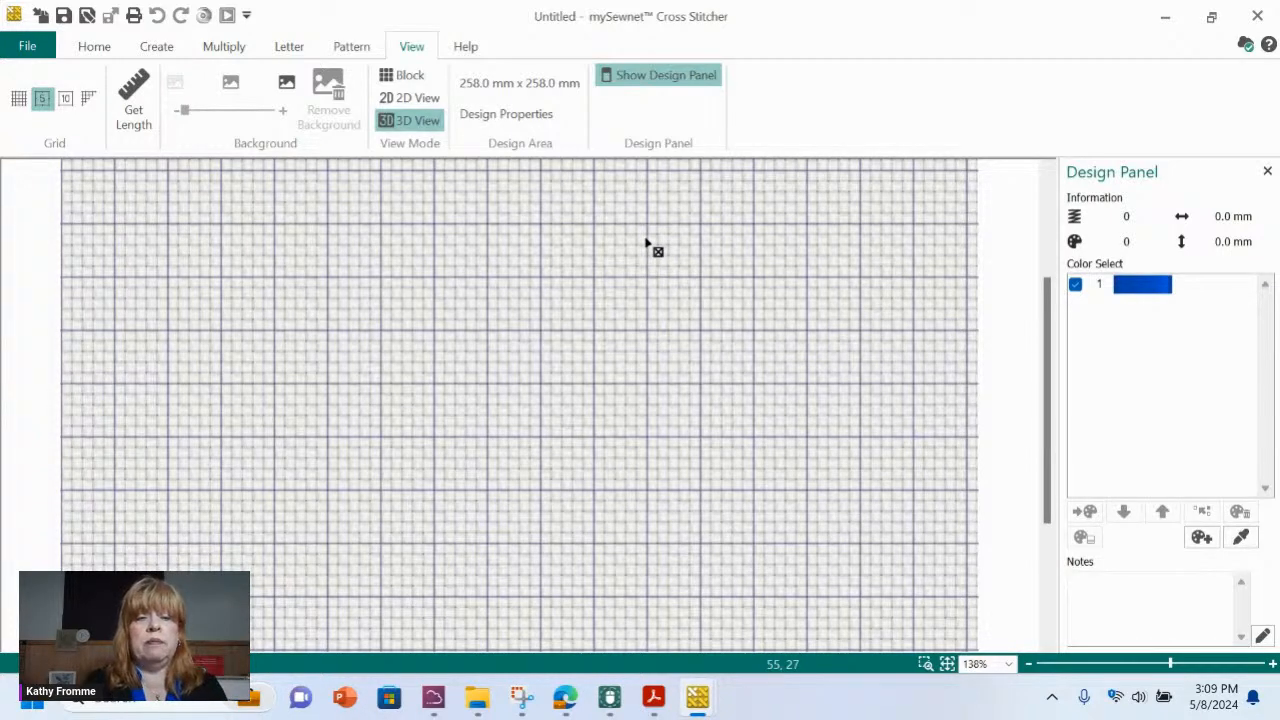
pyautogui.click(65, 100)
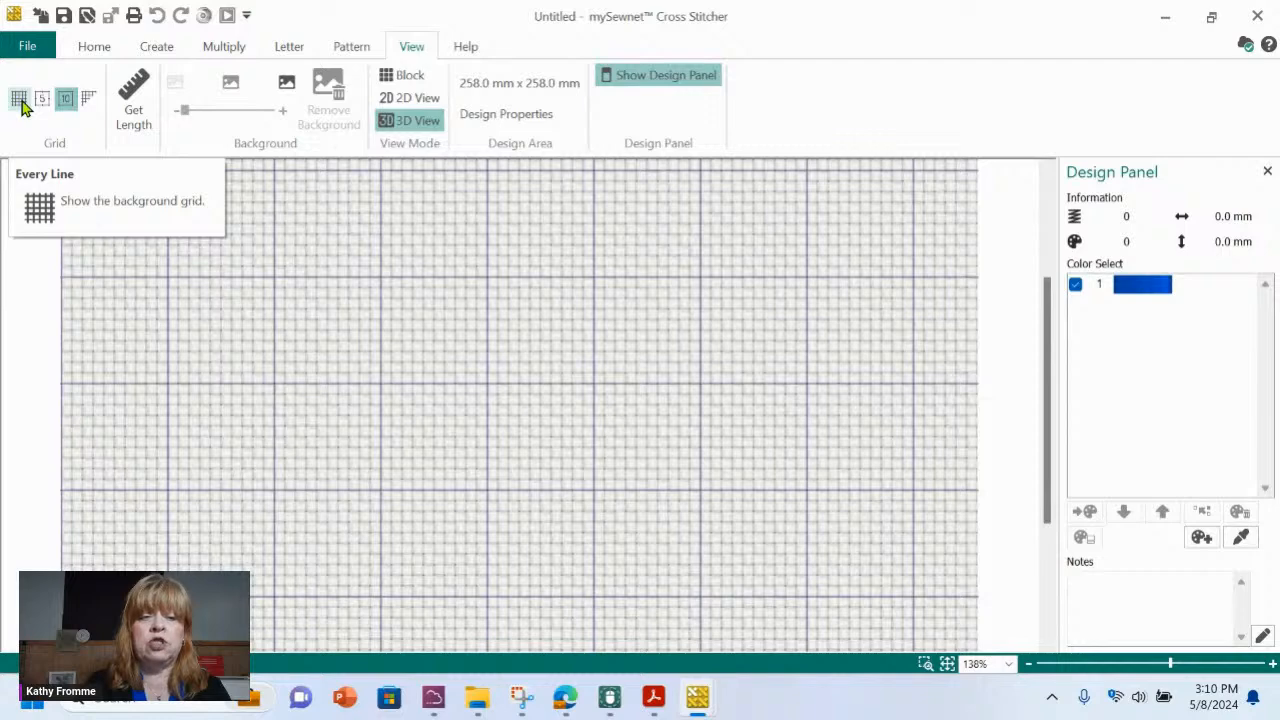
pyautogui.click(89, 100)
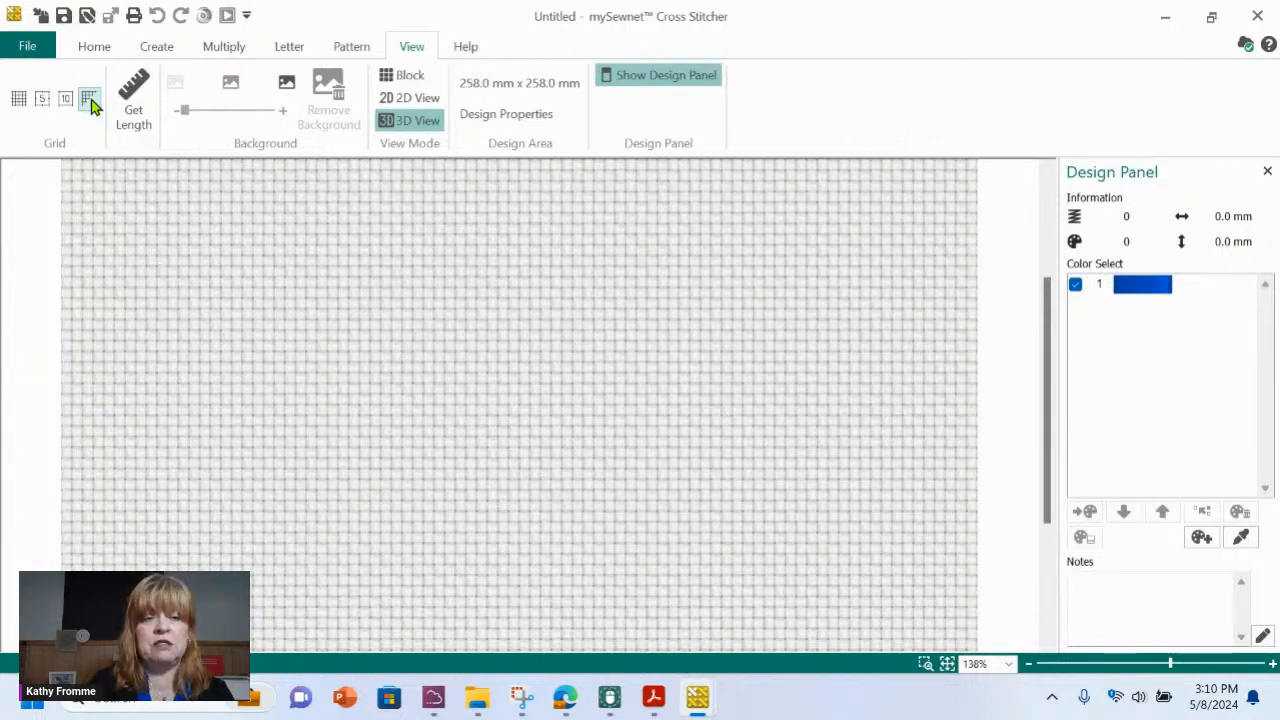
pyautogui.click(65, 99)
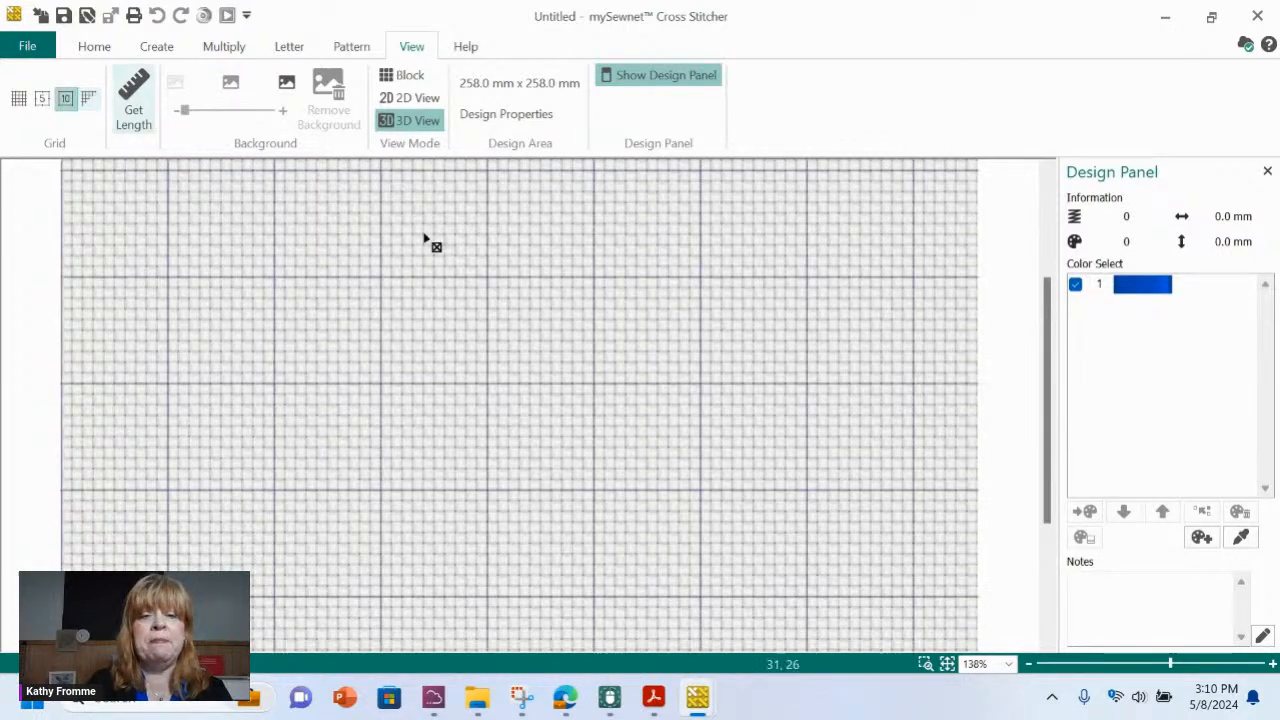
# - Preview the canvas without the fabric texture, return to 3D View and fit the design area to the window
pyautogui.click(417, 106)
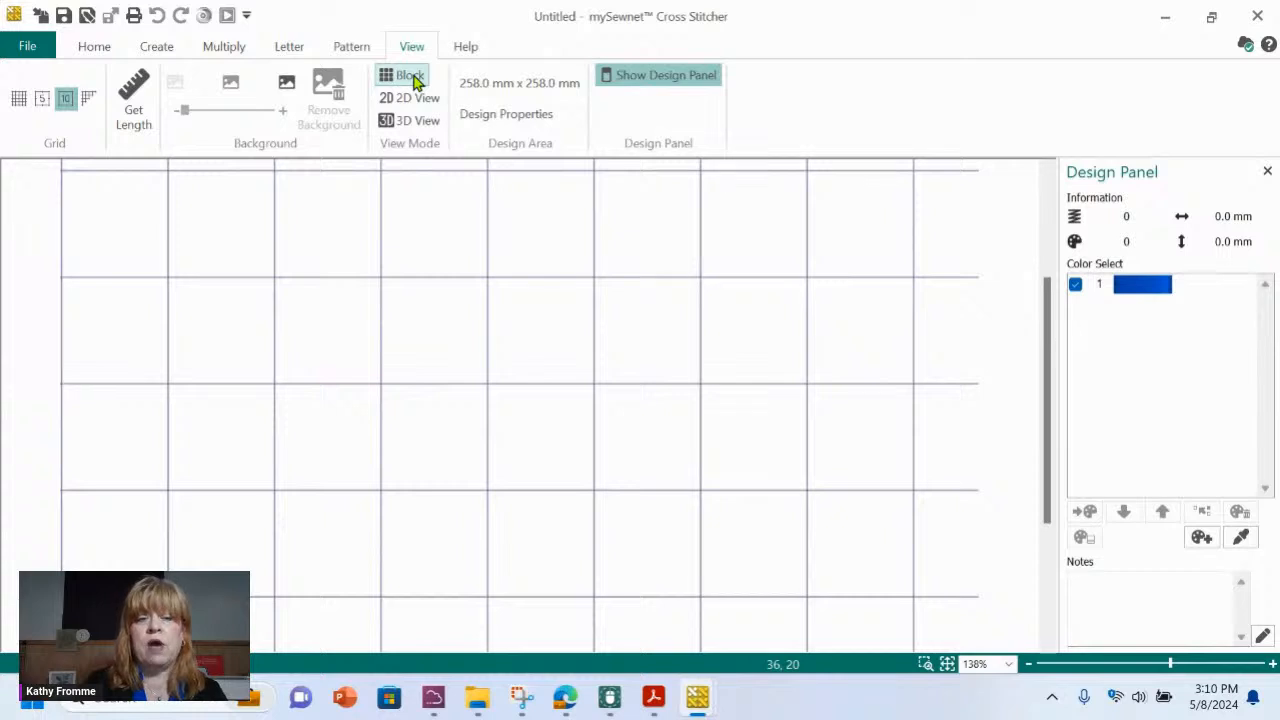
pyautogui.click(417, 122)
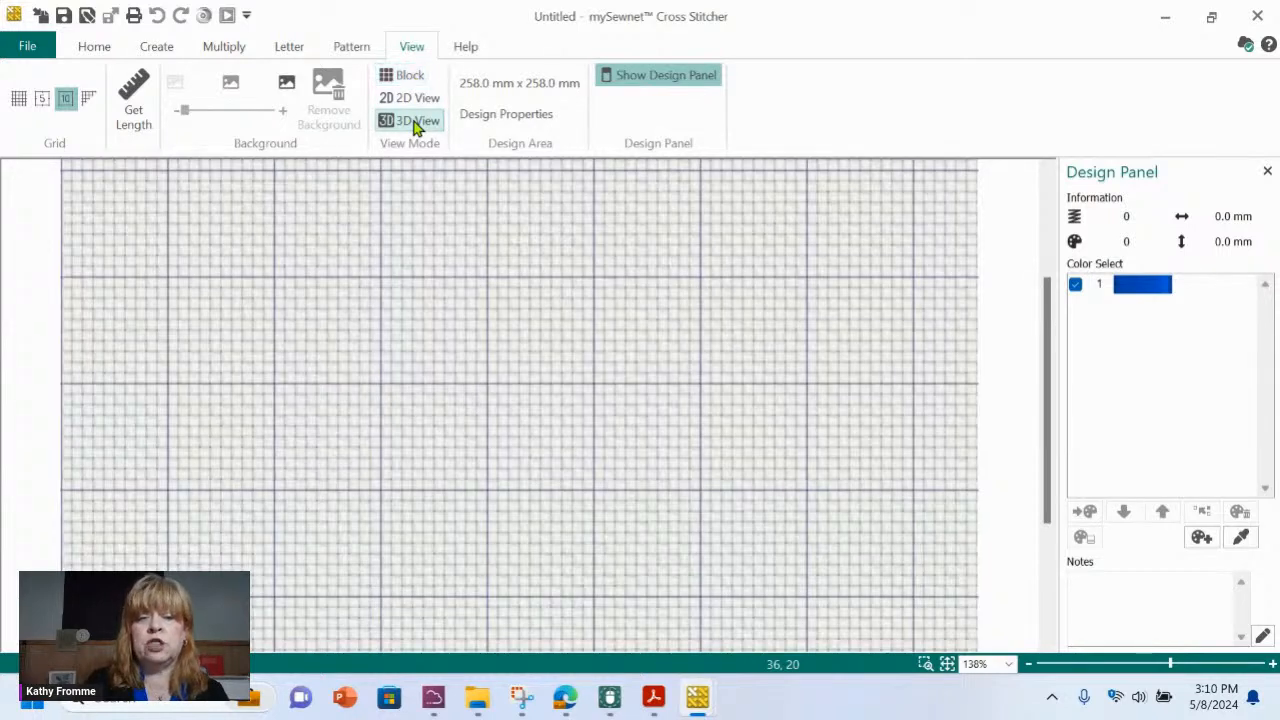
pyautogui.click(948, 665)
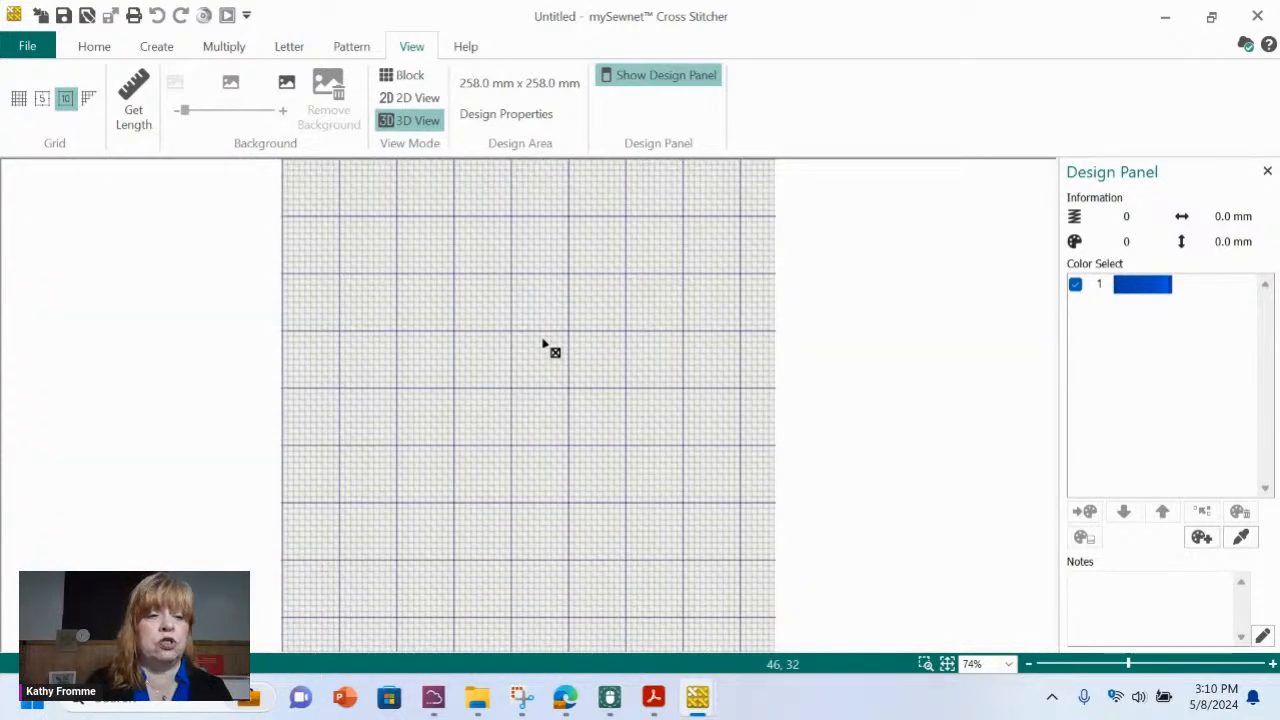
# - Pick the five-pointed star from the shape gallery and place it on the canvas
pyautogui.click(155, 48)
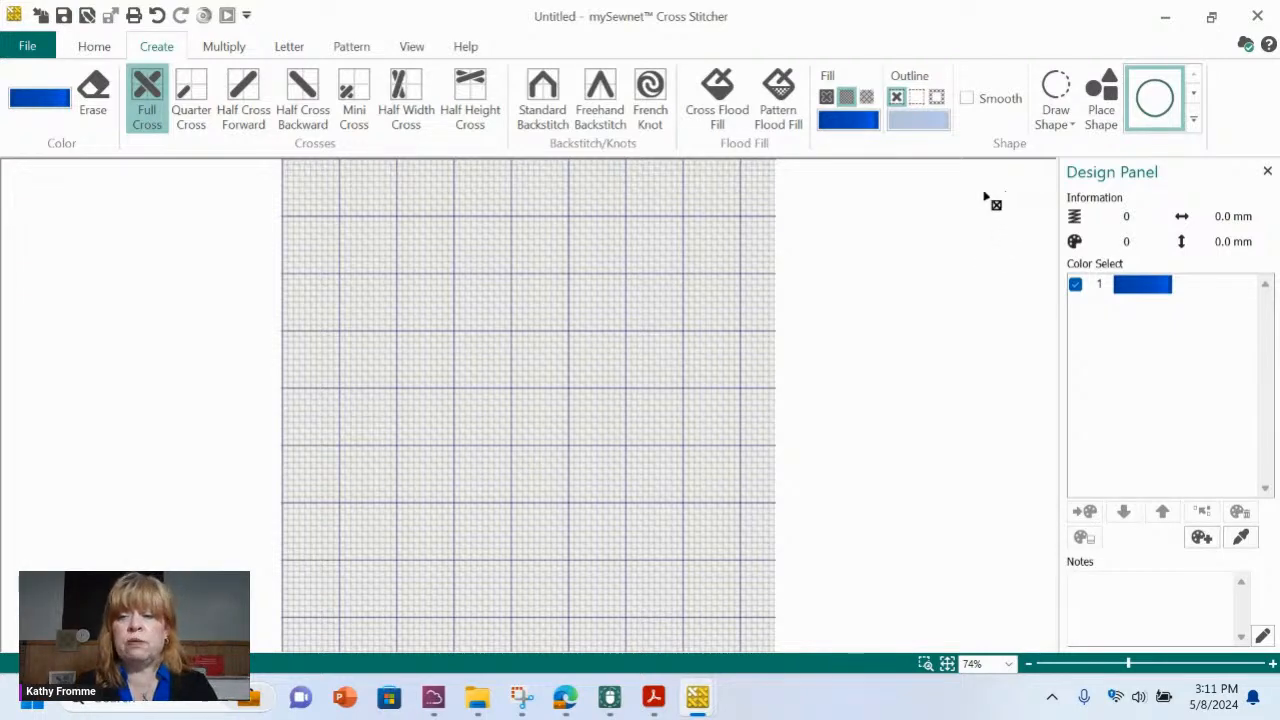
pyautogui.click(1193, 93)
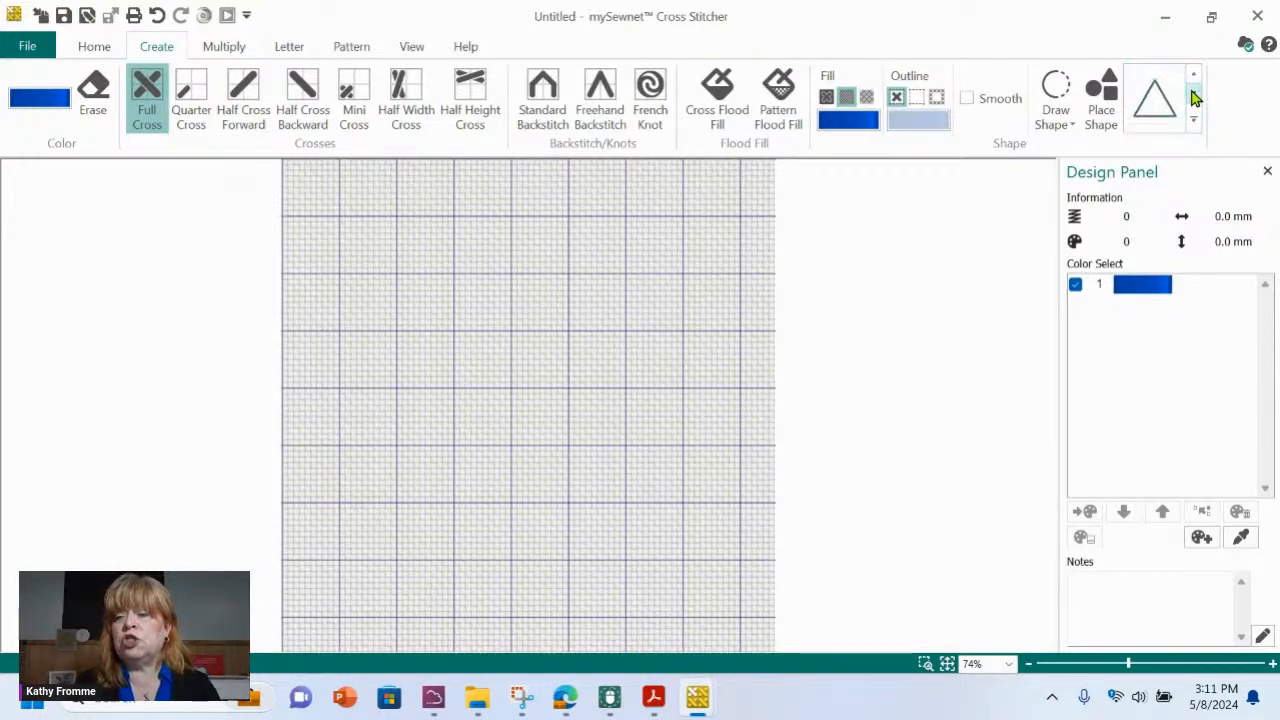
pyautogui.click(1194, 119)
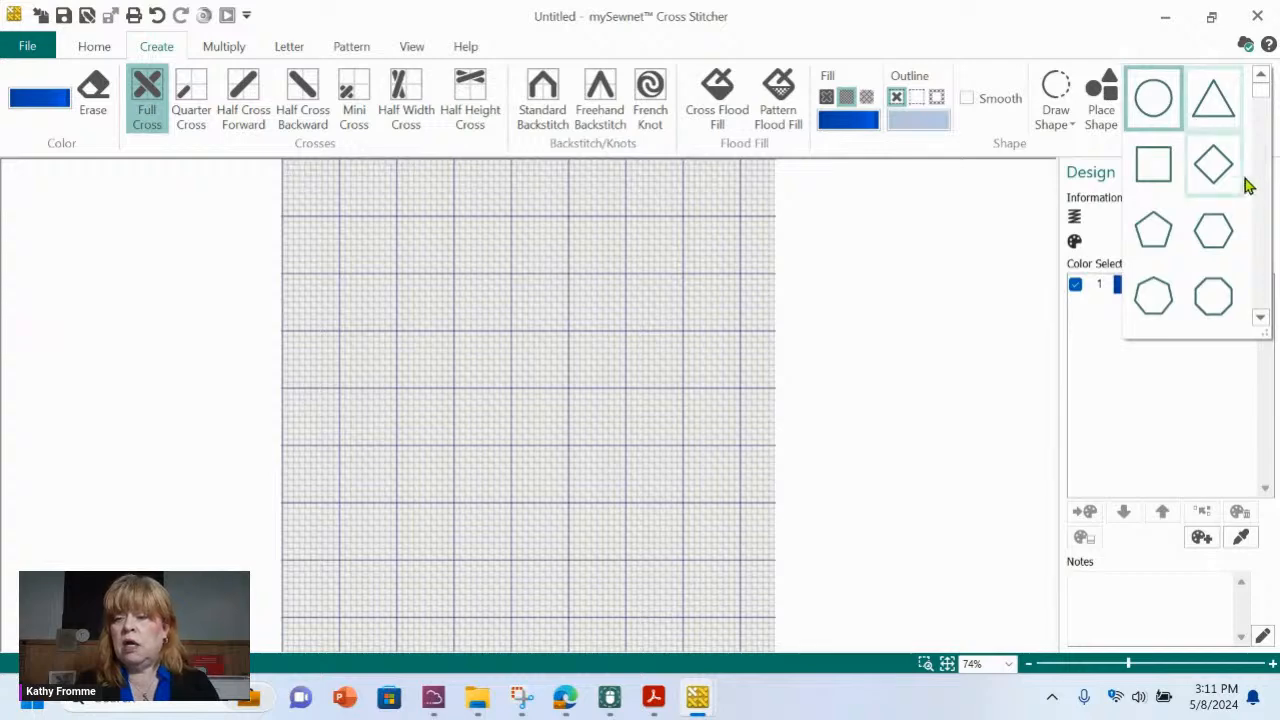
pyautogui.scroll(-4, 1266, 320)
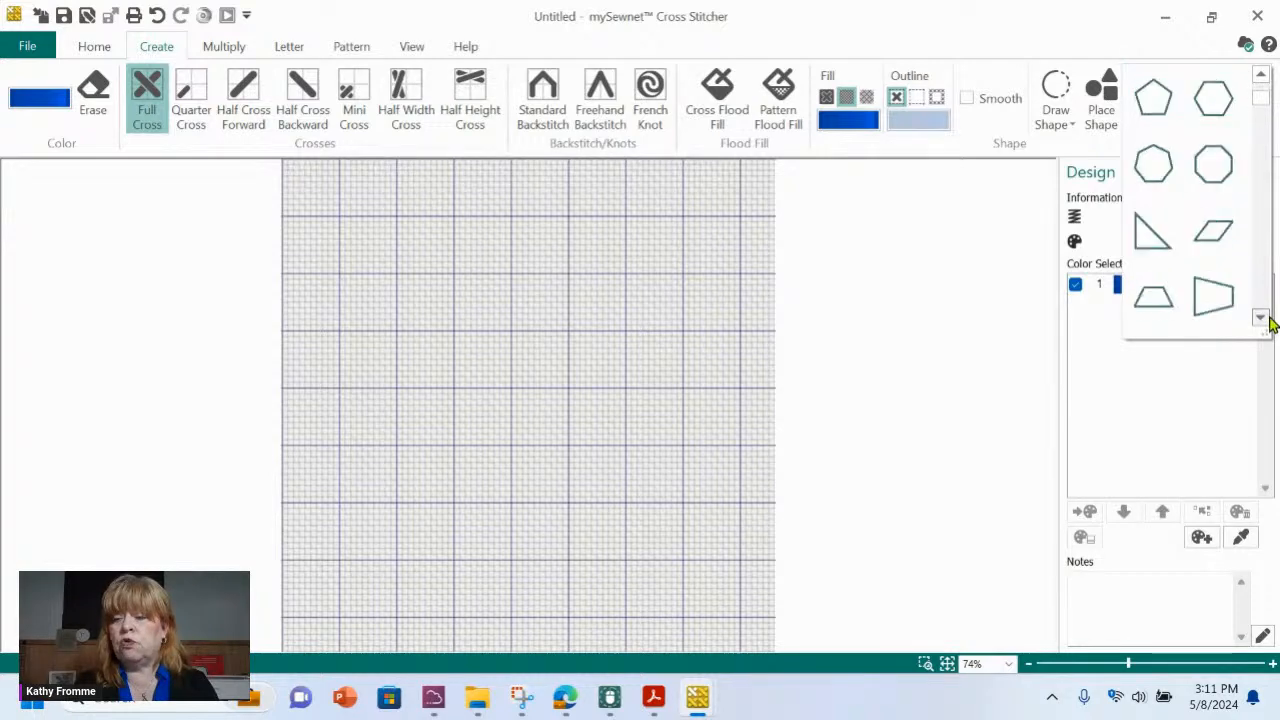
pyautogui.scroll(-4, 1268, 320)
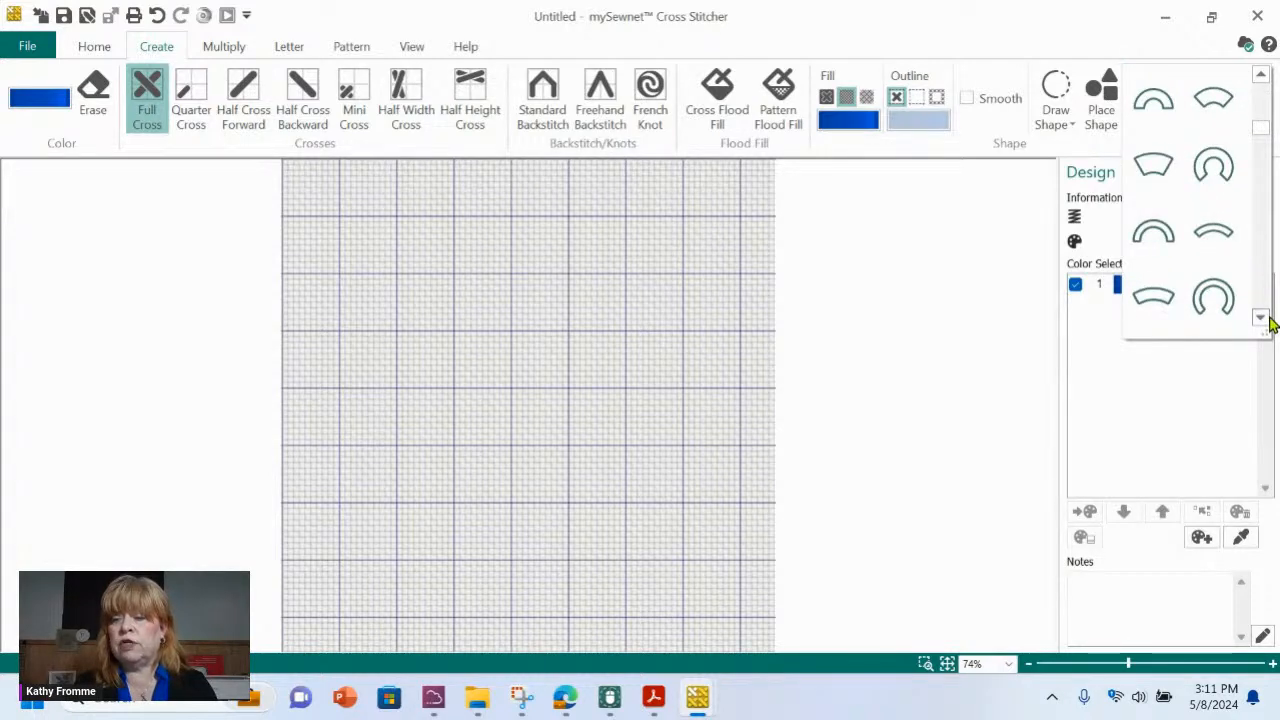
pyautogui.scroll(-3, 1268, 322)
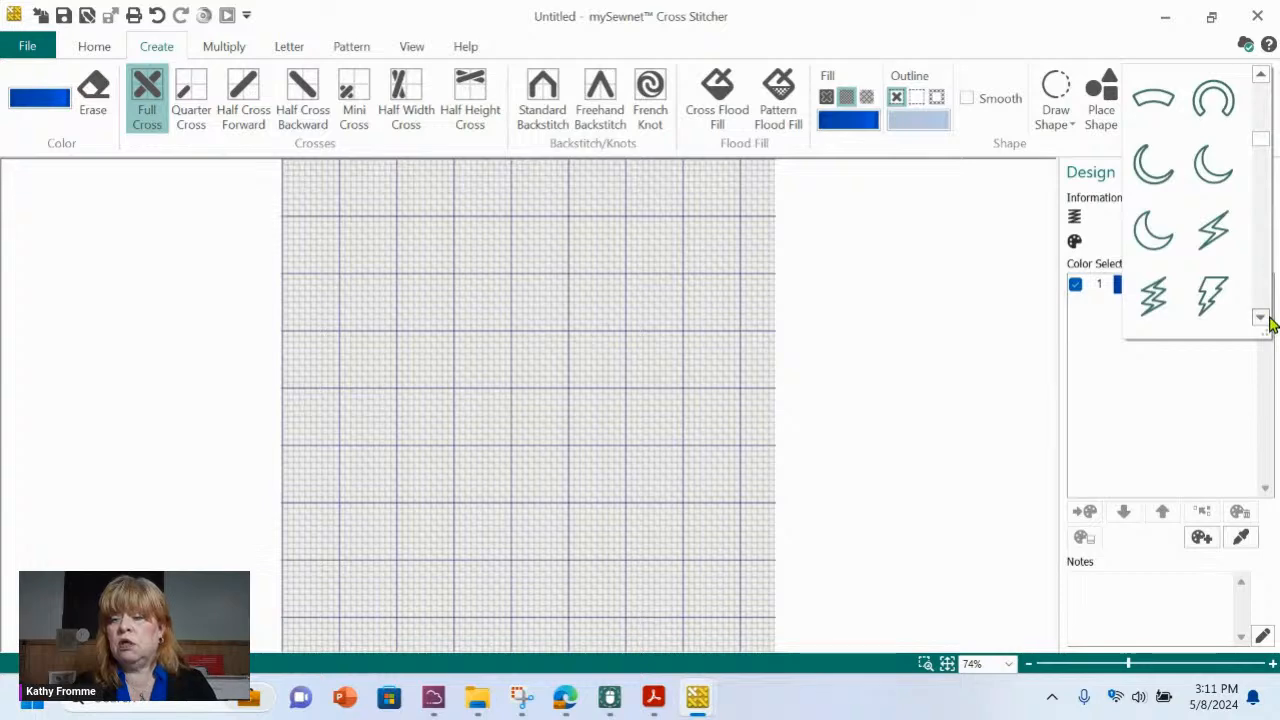
pyautogui.scroll(-1, 1268, 322)
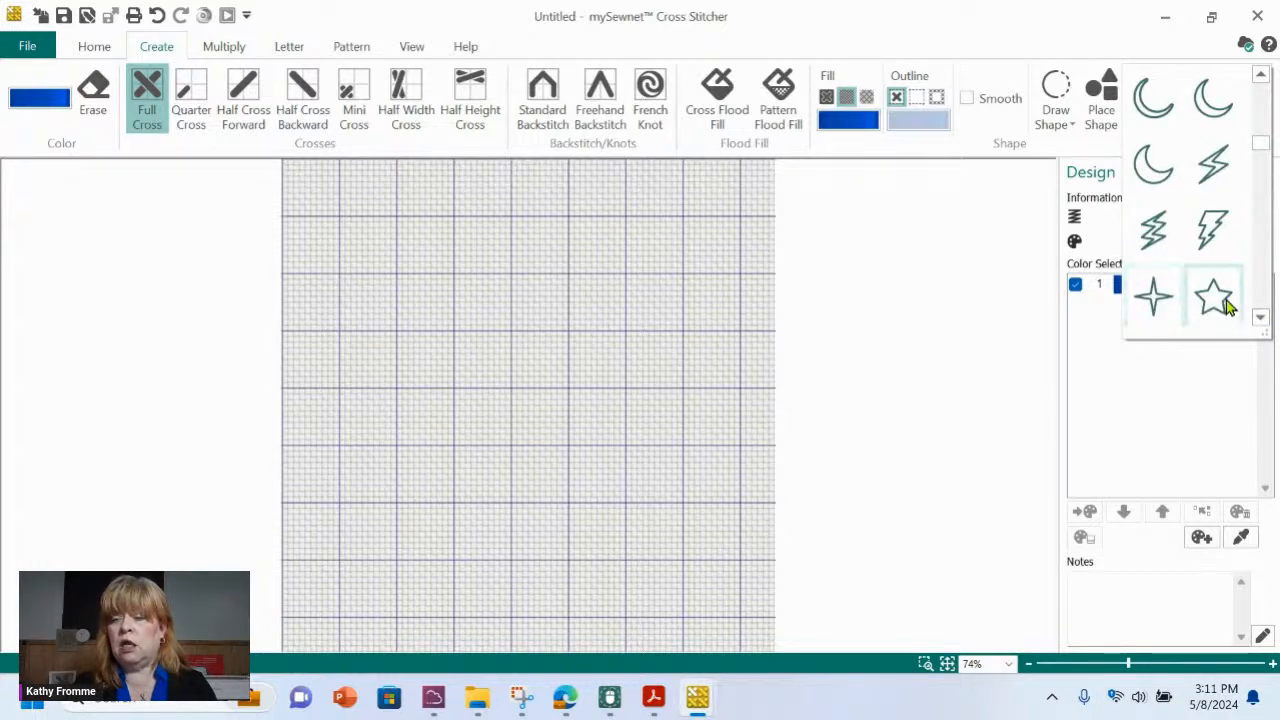
pyautogui.click(1214, 298)
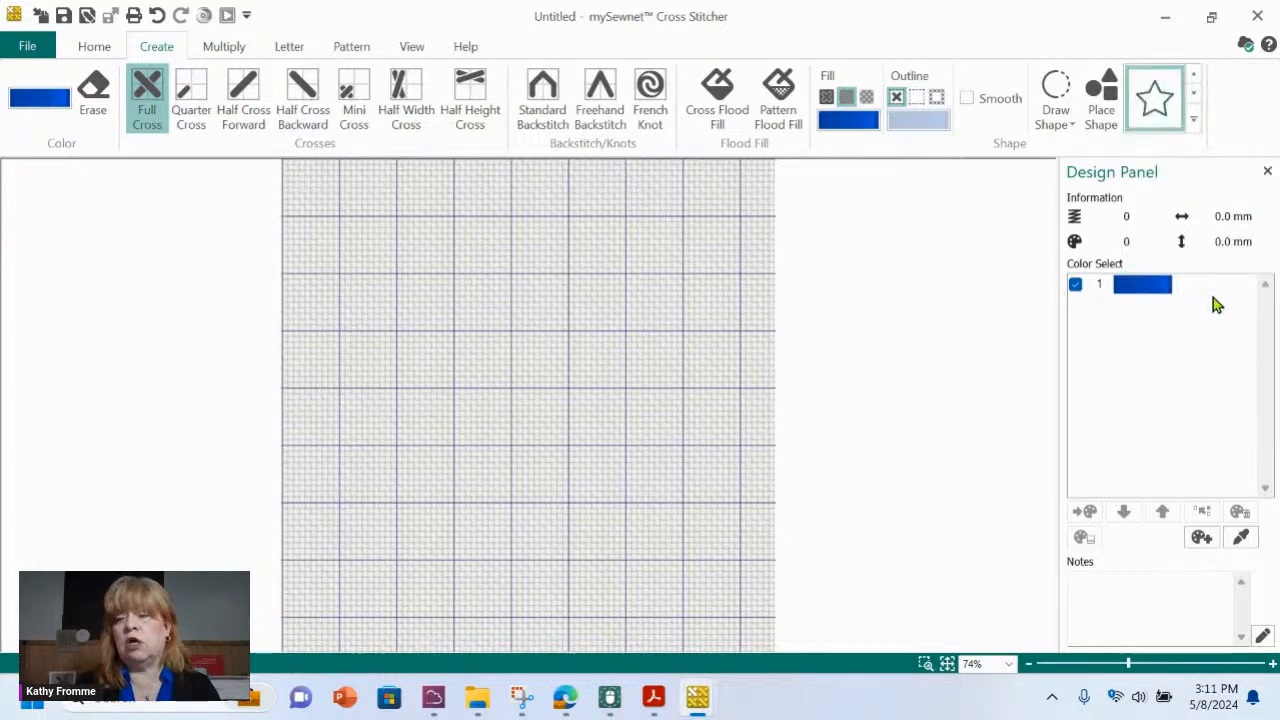
pyautogui.click(1101, 92)
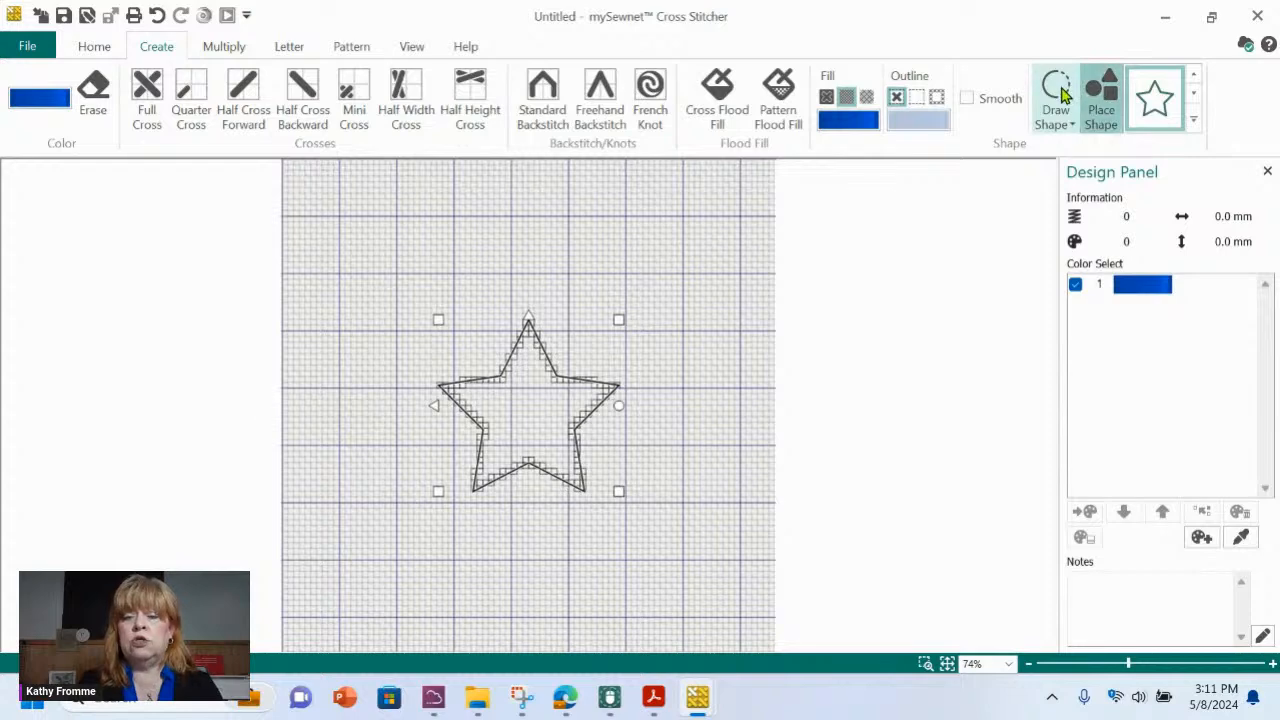
# - Enlarge the placed star to about 123 by 117 mm, apply it in blue crosses, and undo the stitched star
pyautogui.moveTo(619, 318); pyautogui.dragTo(675, 267)
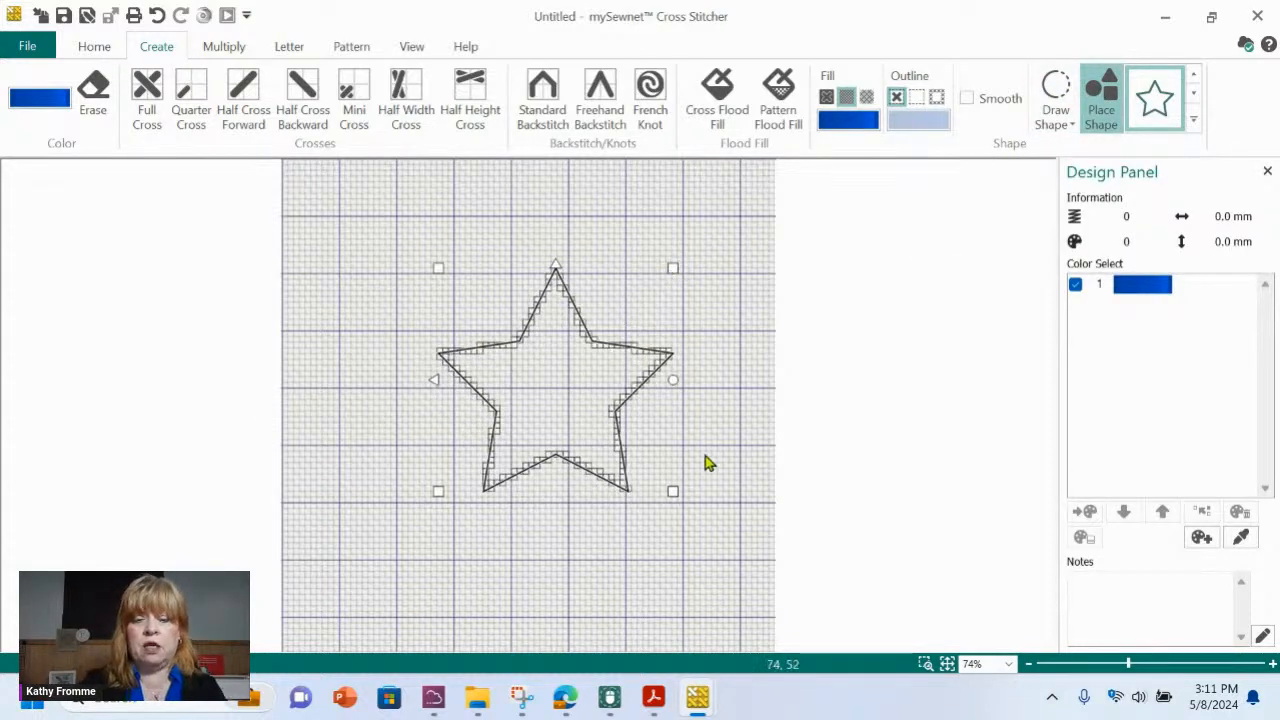
pyautogui.click(541, 402)
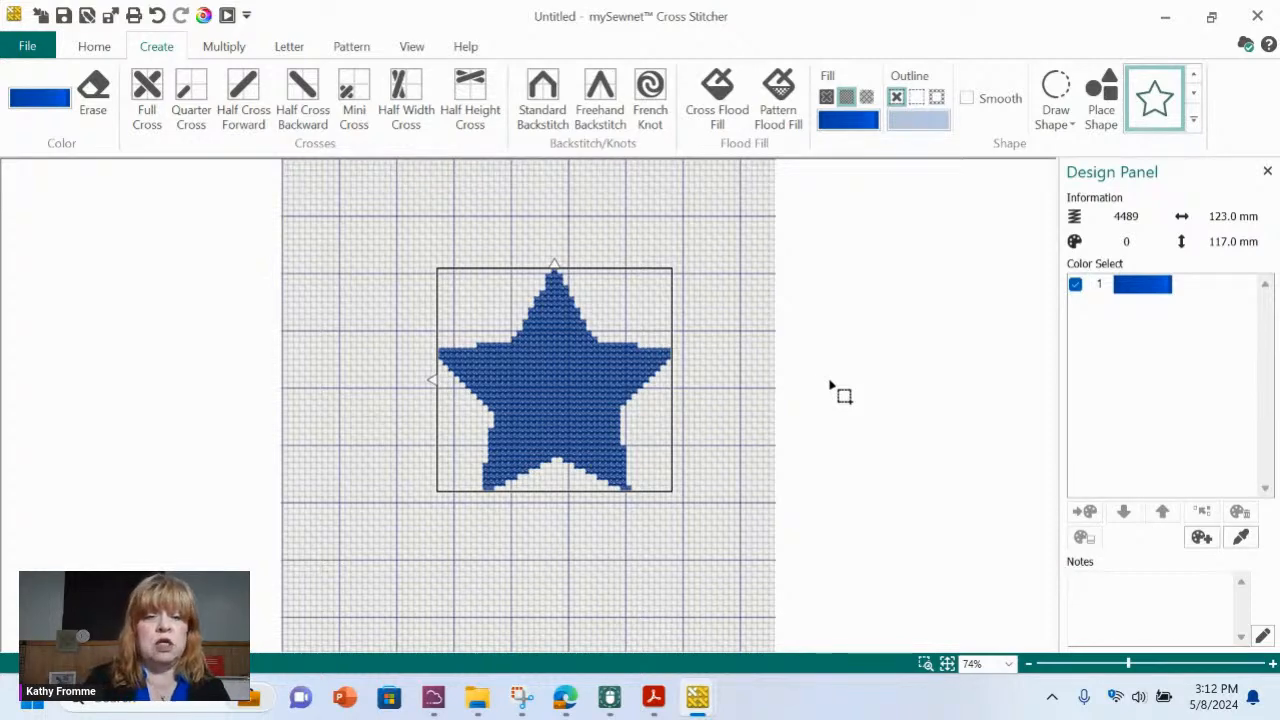
pyautogui.click(157, 16)
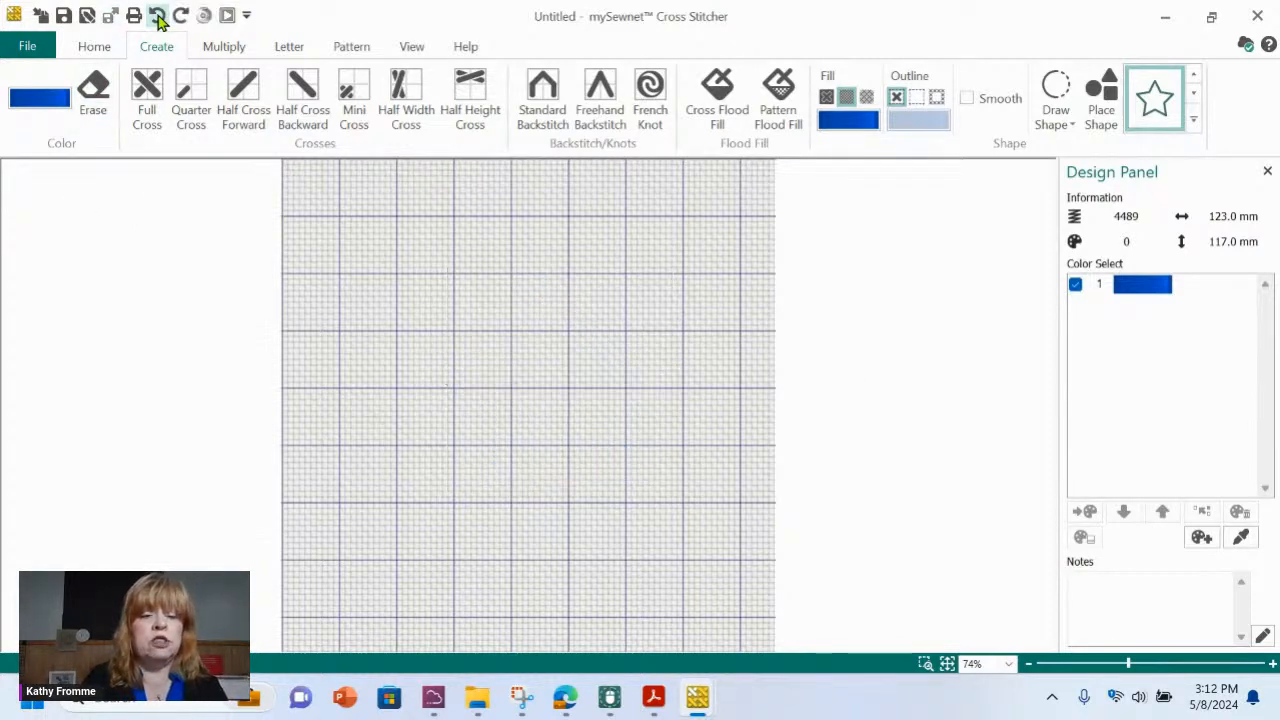
# - Choose the rounded square from the shape gallery and mark out a square selection around the middle of the canvas
pyautogui.click(1194, 119)
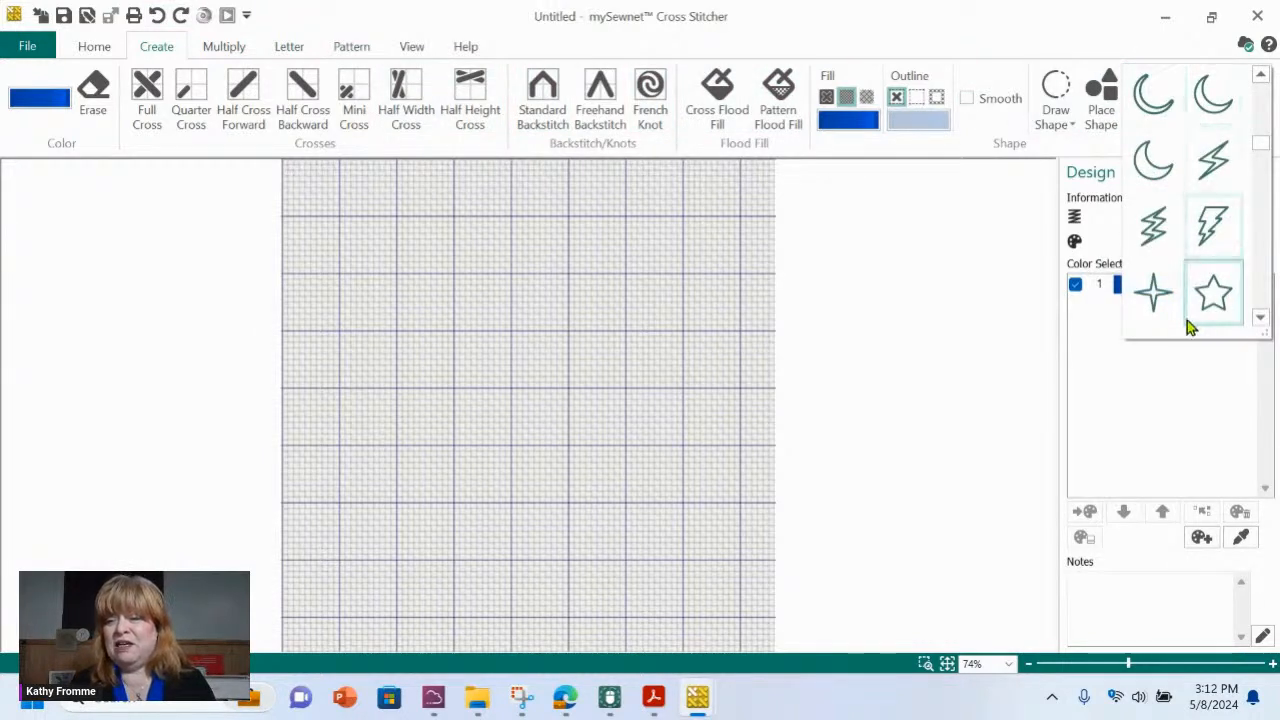
pyautogui.click(1259, 318)
pyautogui.click(1259, 318)
pyautogui.click(1259, 318)
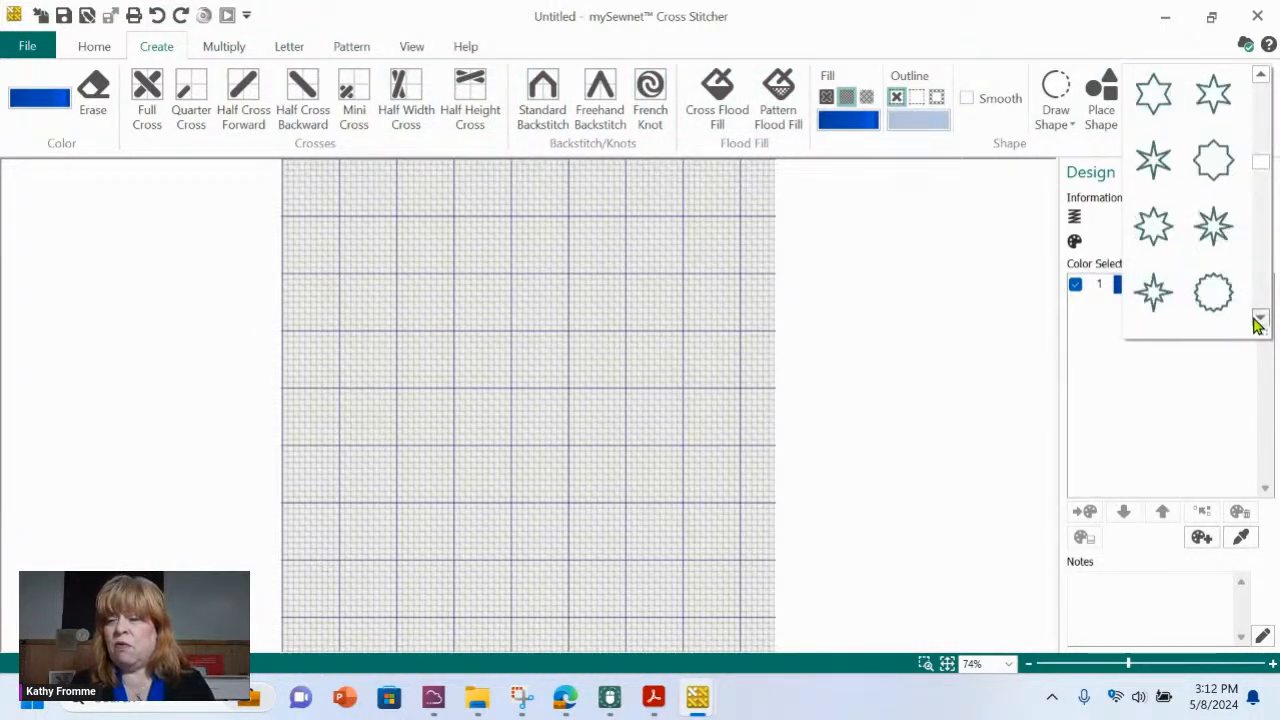
pyautogui.click(1259, 318)
pyautogui.click(1259, 318)
pyautogui.click(1259, 318)
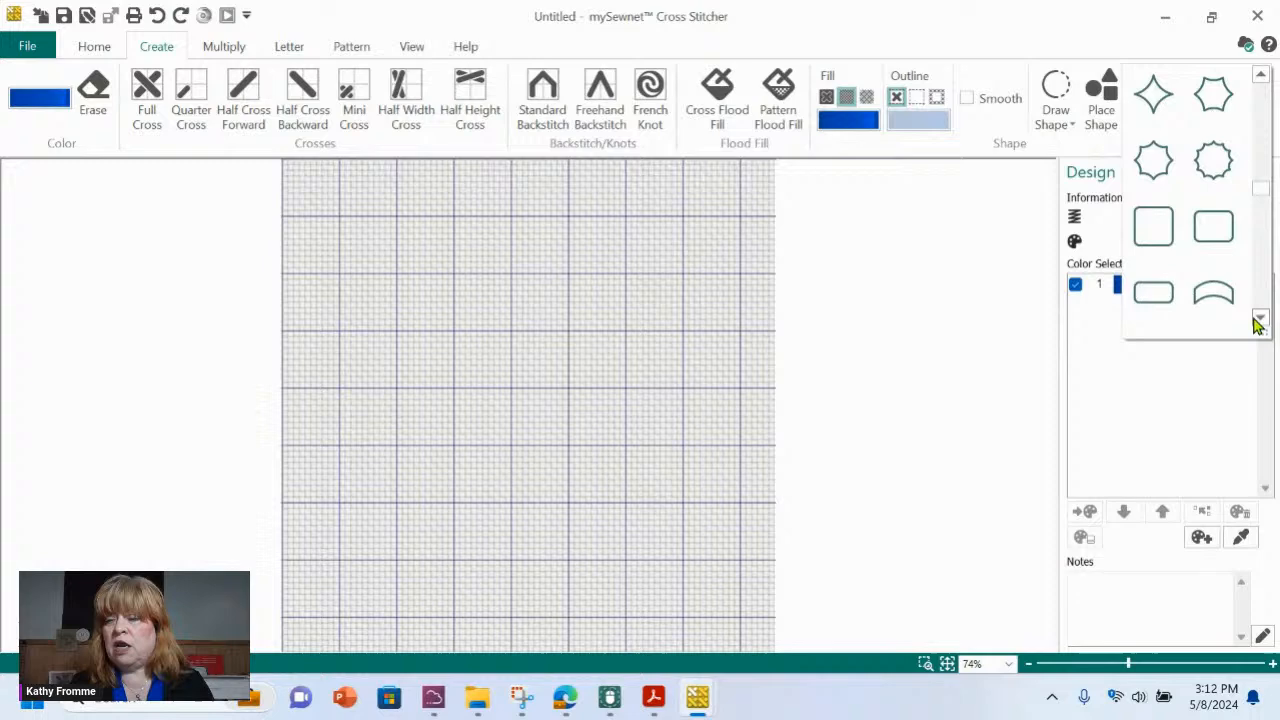
pyautogui.click(1147, 229)
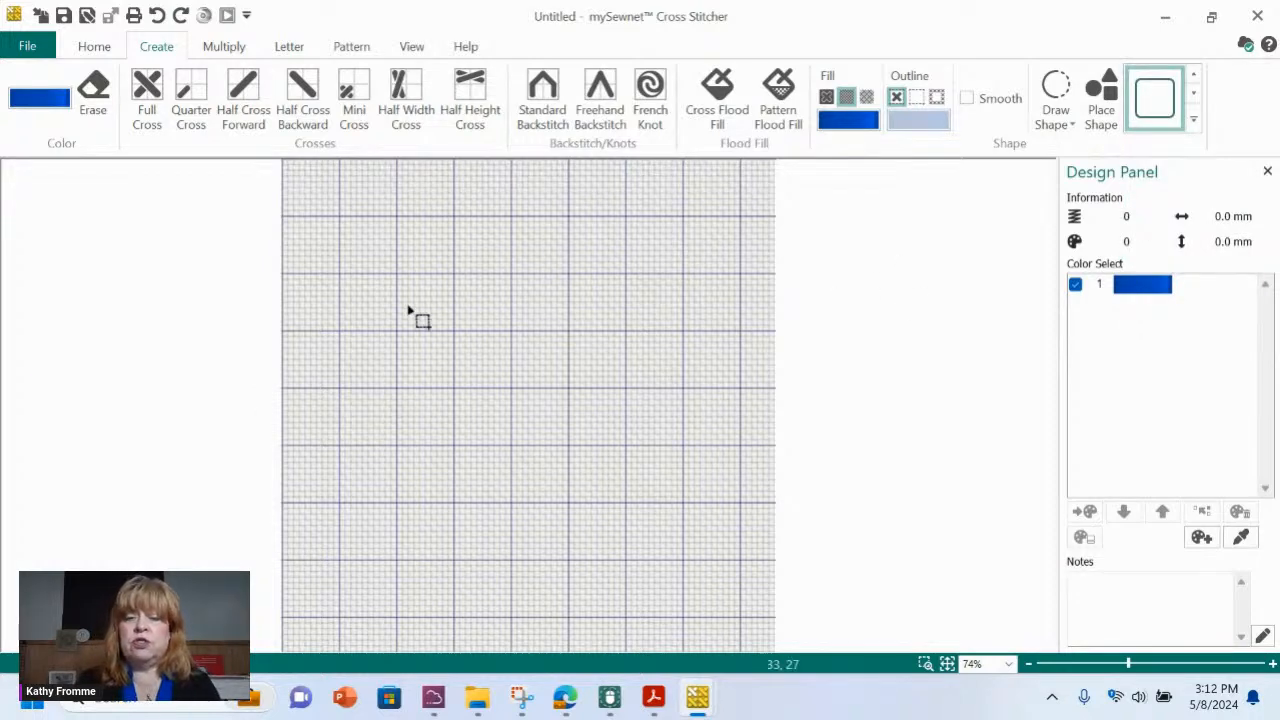
pyautogui.moveTo(394, 248); pyautogui.dragTo(657, 507)
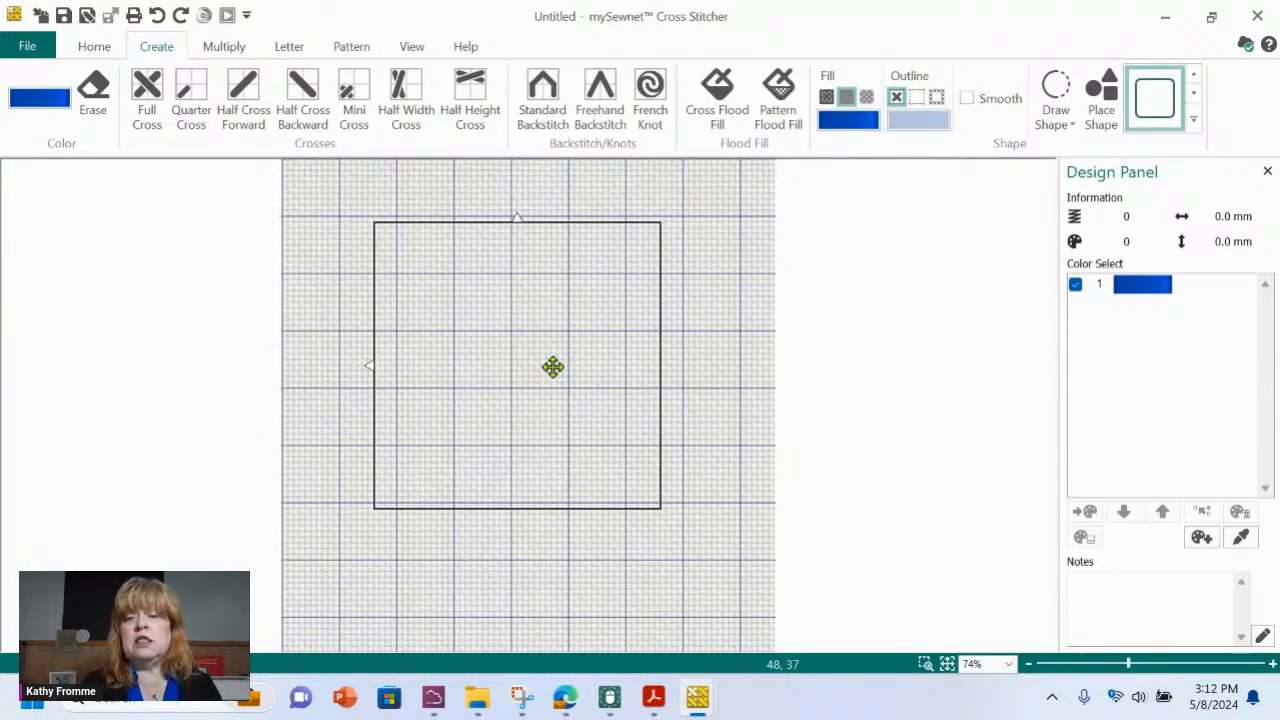
# - Begin adding a new fill color for the shape, using the Robison-Anton Rayon 40 thread range
pyautogui.click(845, 128)
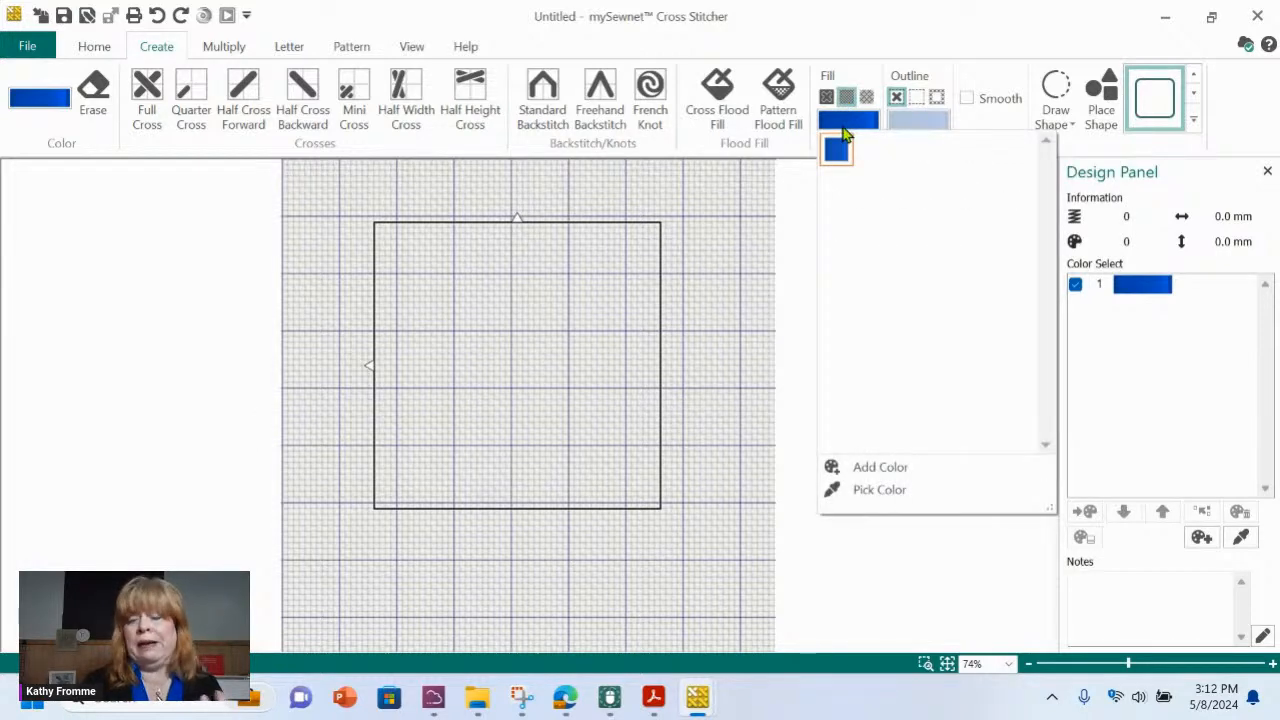
pyautogui.click(890, 466)
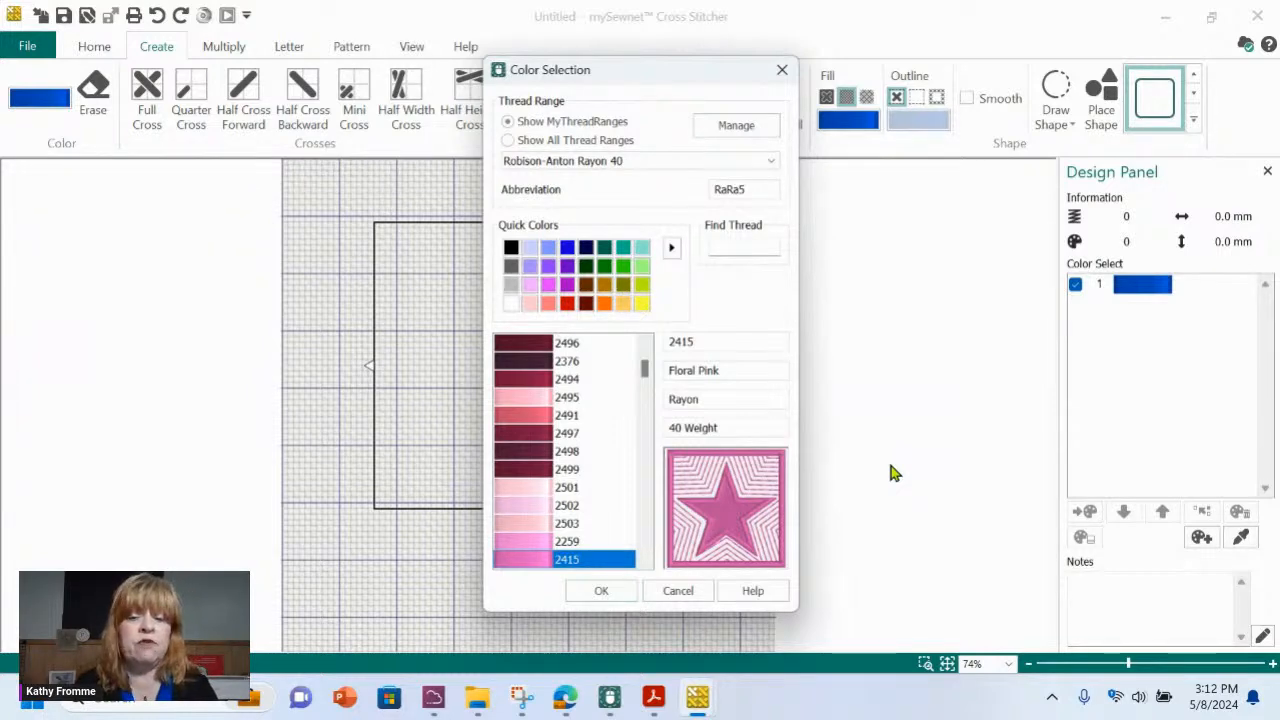
pyautogui.click(549, 249)
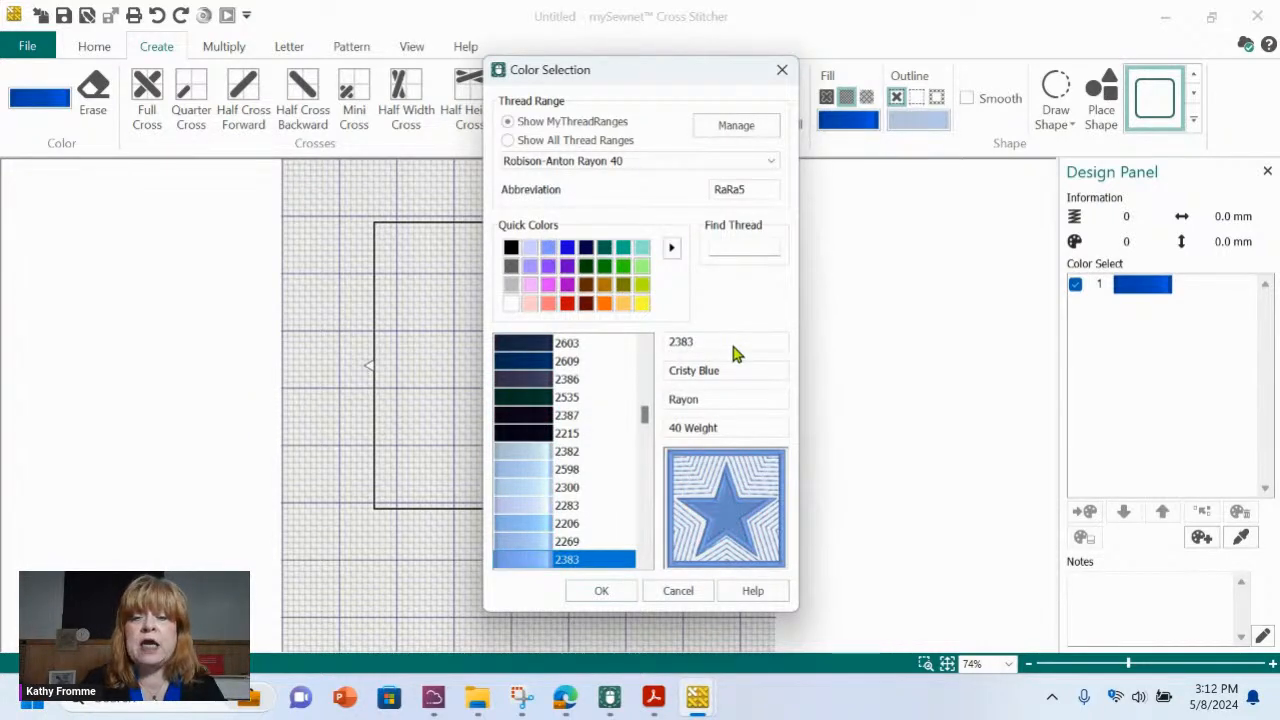
pyautogui.click(744, 240)
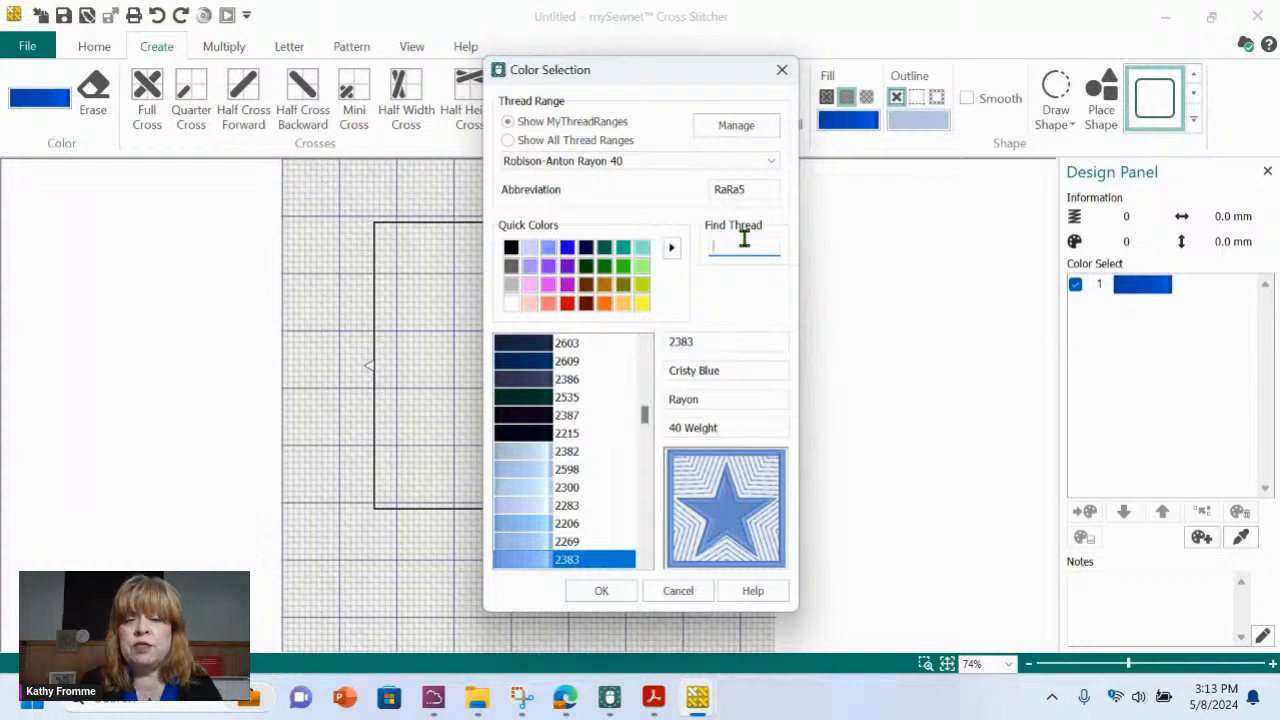
pyautogui.click(776, 162)
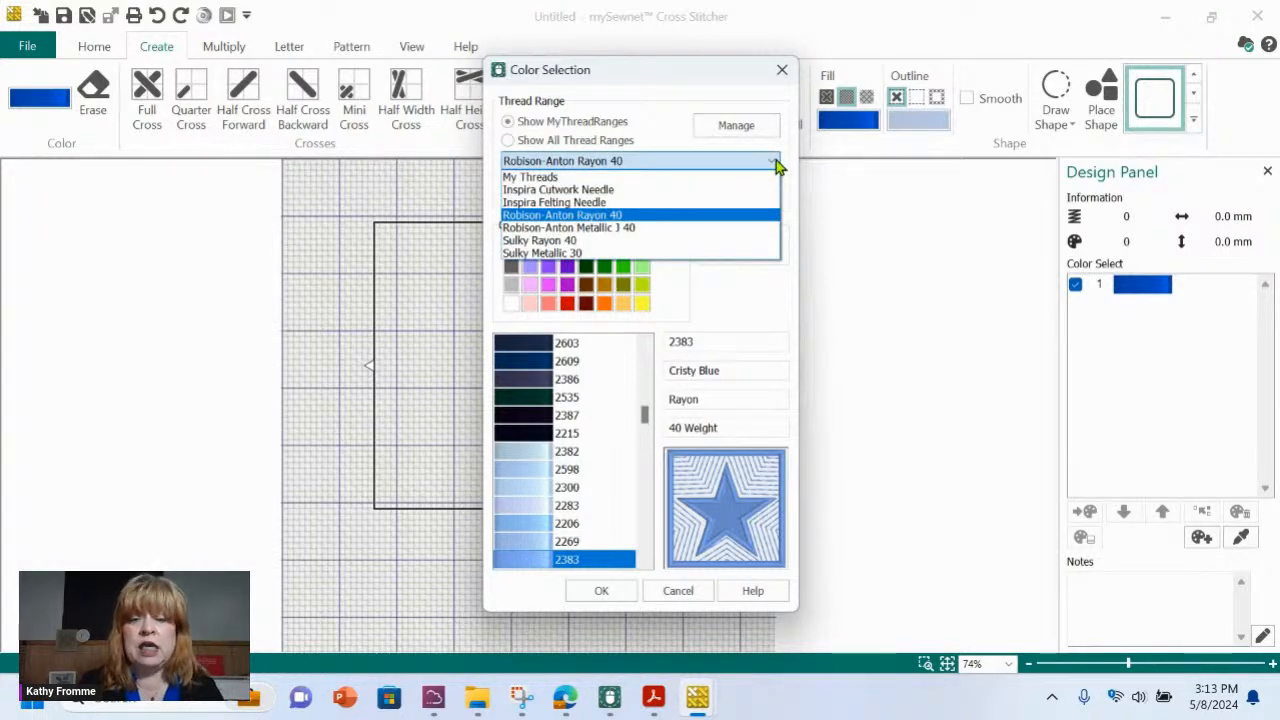
pyautogui.click(612, 218)
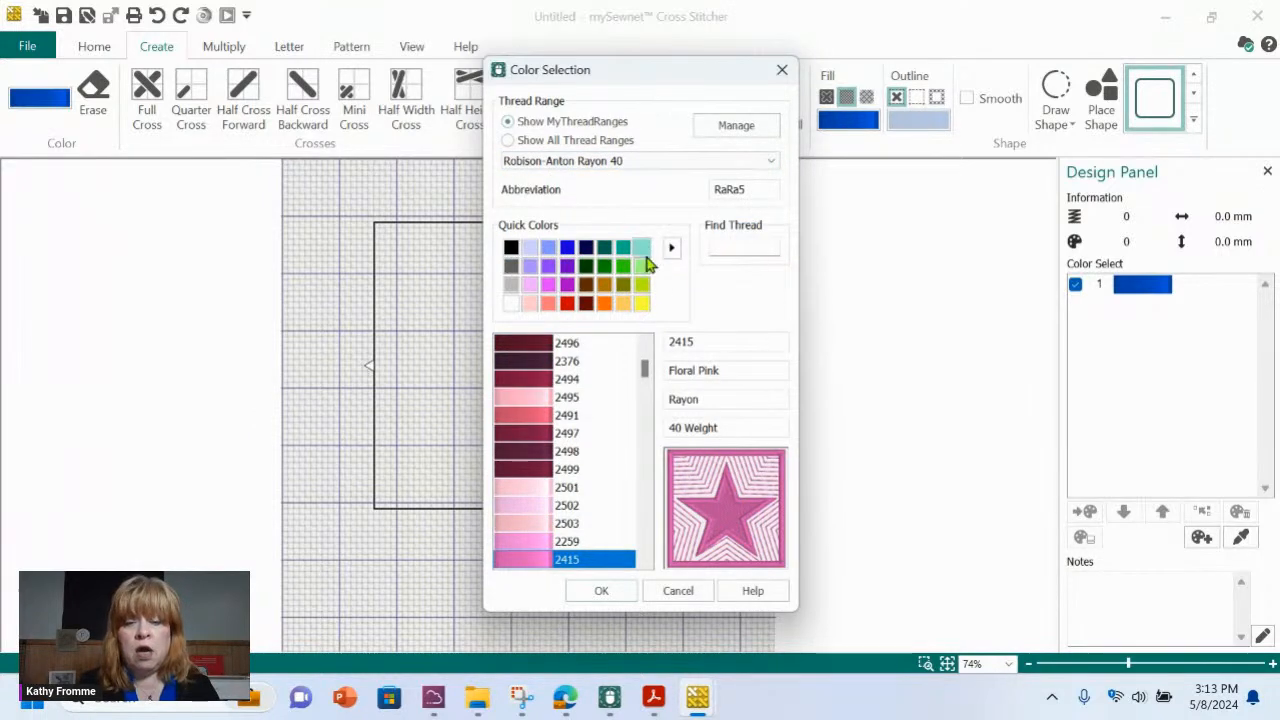
# - Add thread 2502 Memphis Belle as the shape's fill color
pyautogui.click(532, 398)
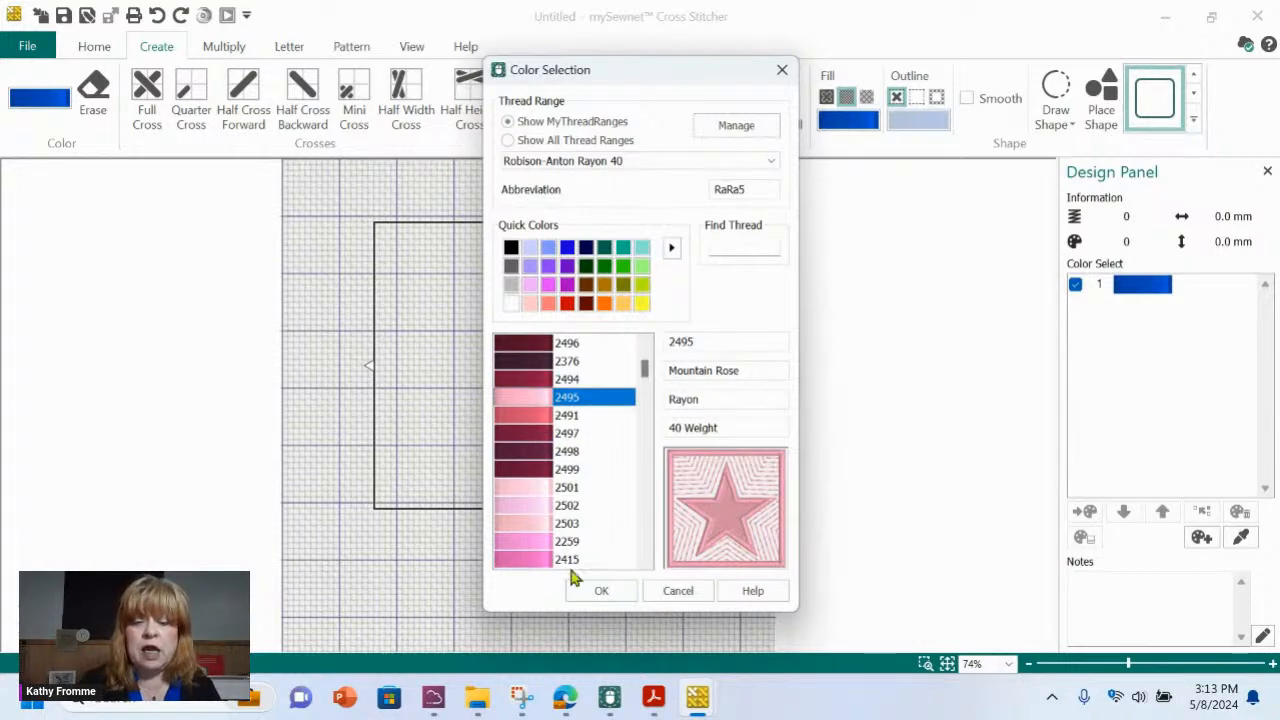
pyautogui.click(540, 509)
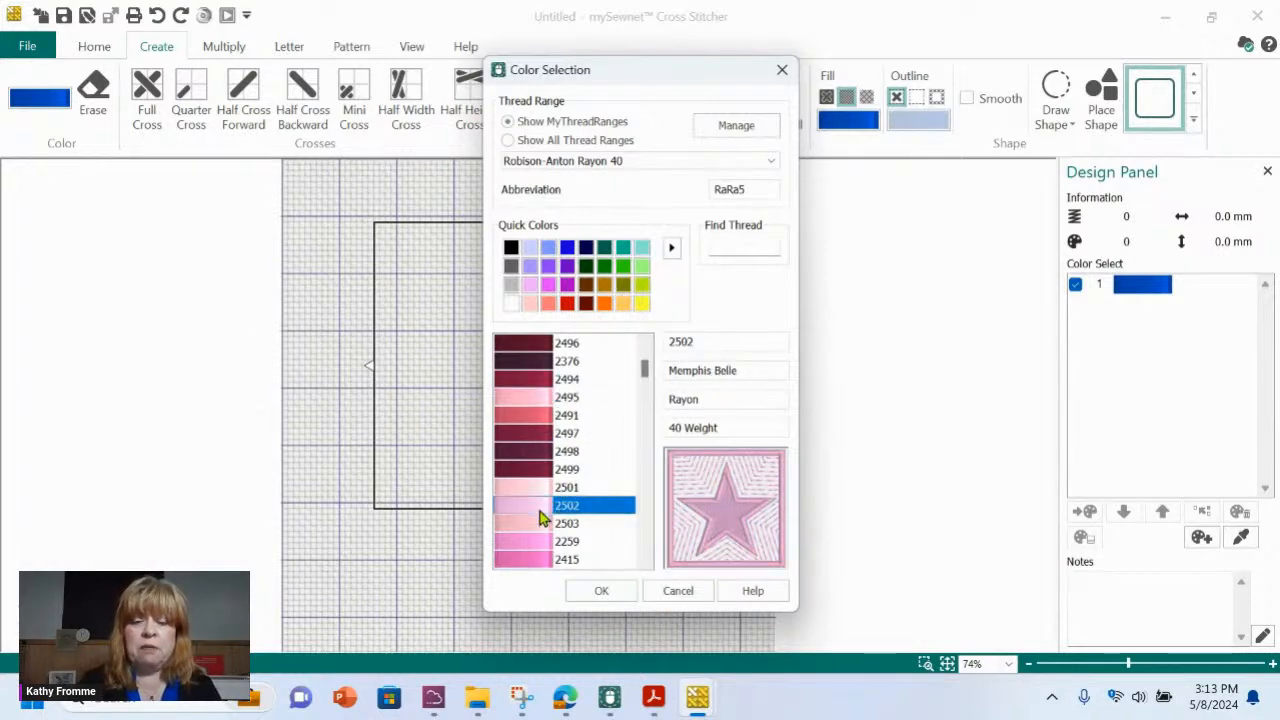
pyautogui.click(604, 591)
pyautogui.moveTo(609, 697)
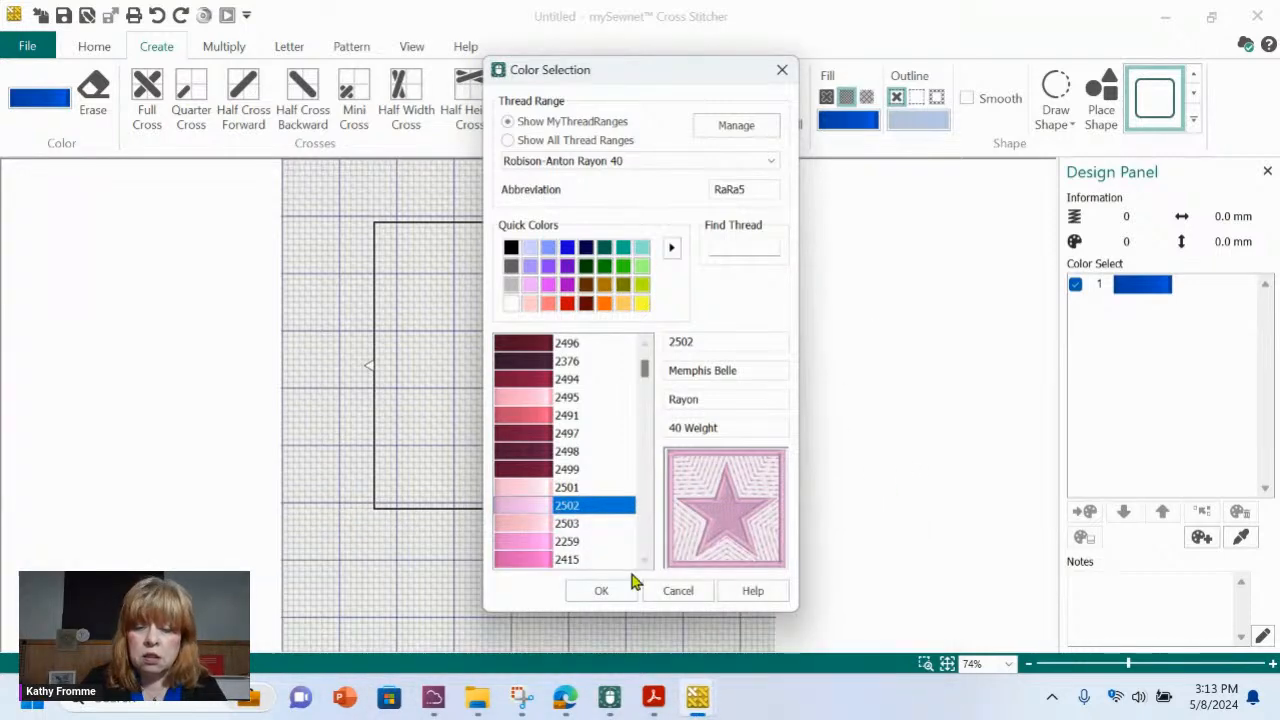
pyautogui.click(617, 591)
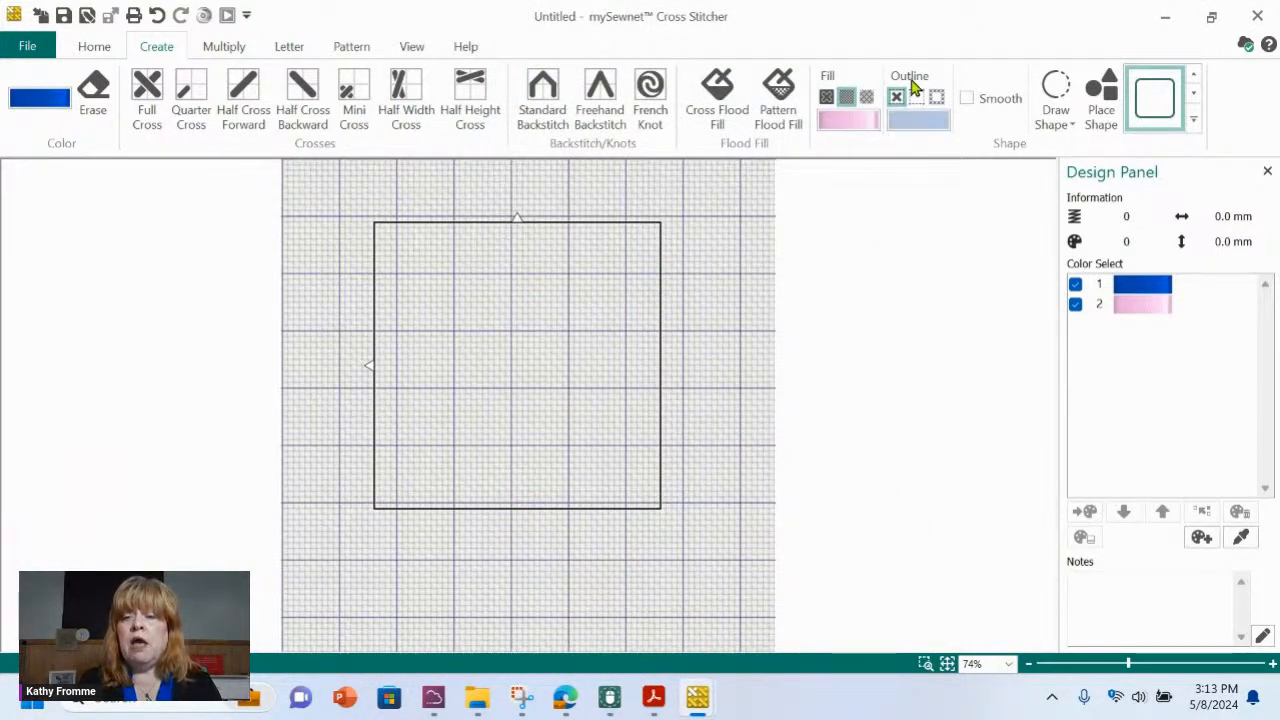
pyautogui.click(846, 99)
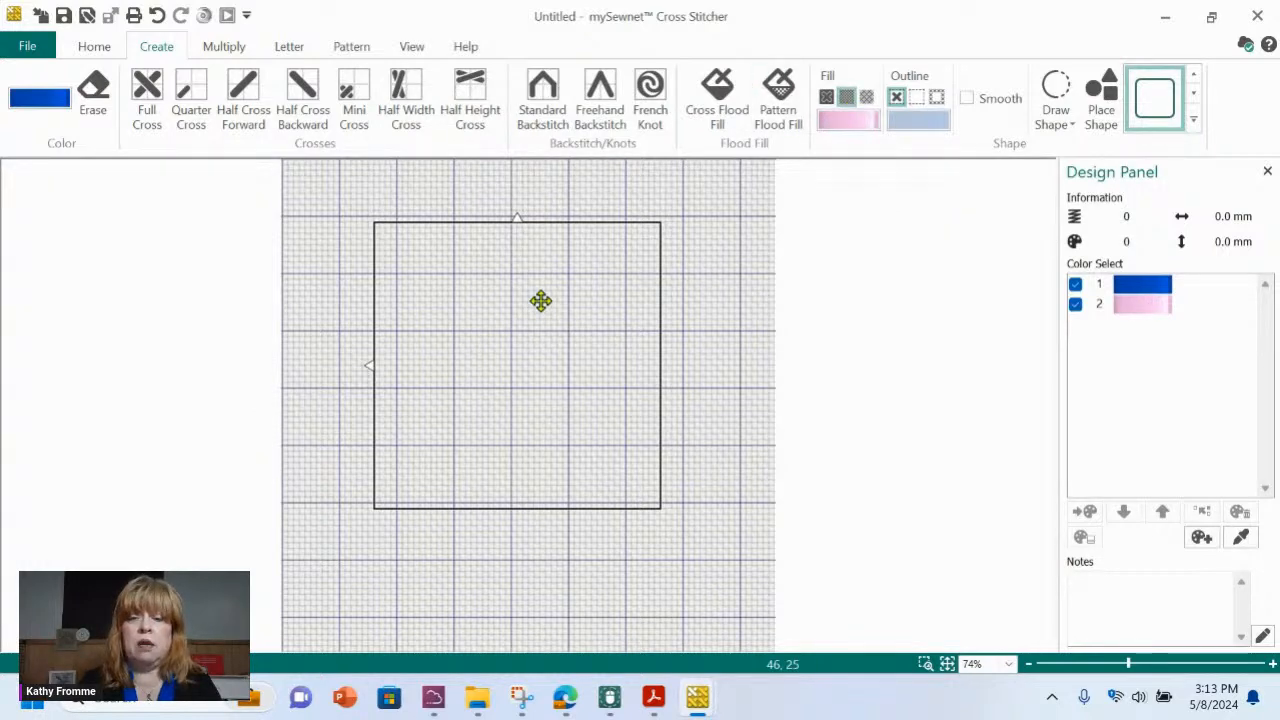
# - Try a Cross Flood Fill in blue over the canvas and undo it
pyautogui.click(717, 97)
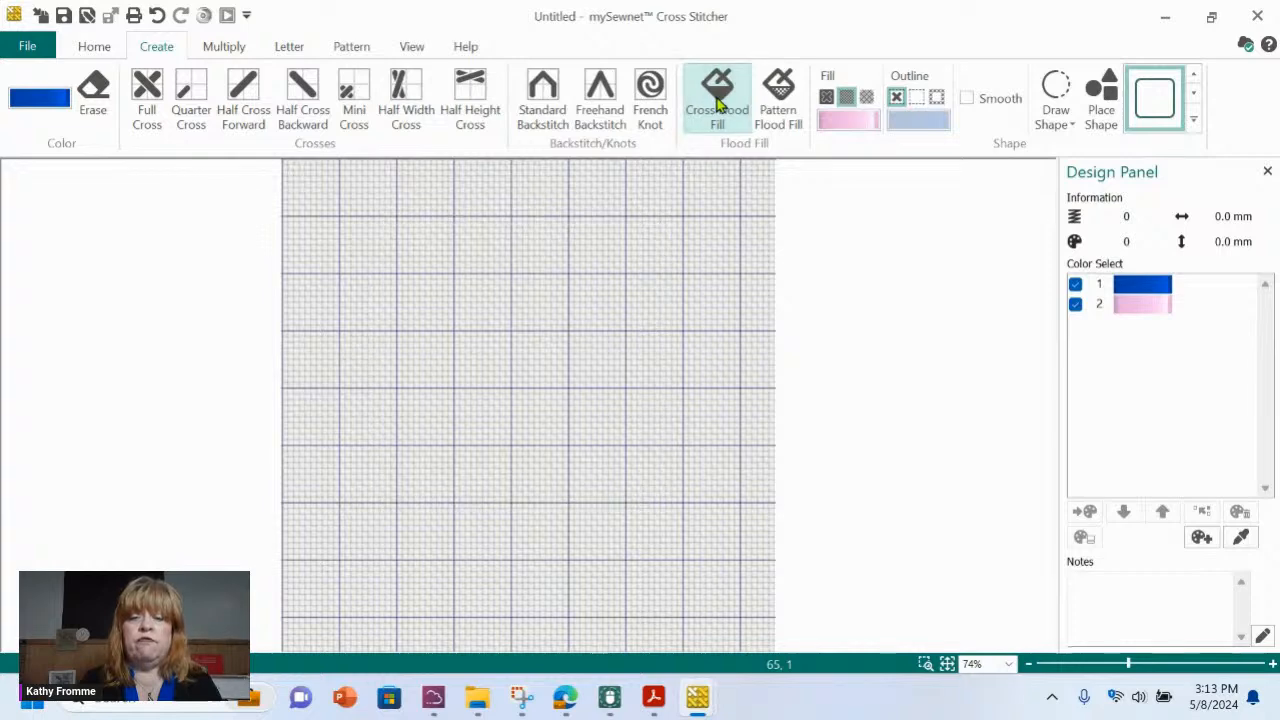
pyautogui.click(507, 330)
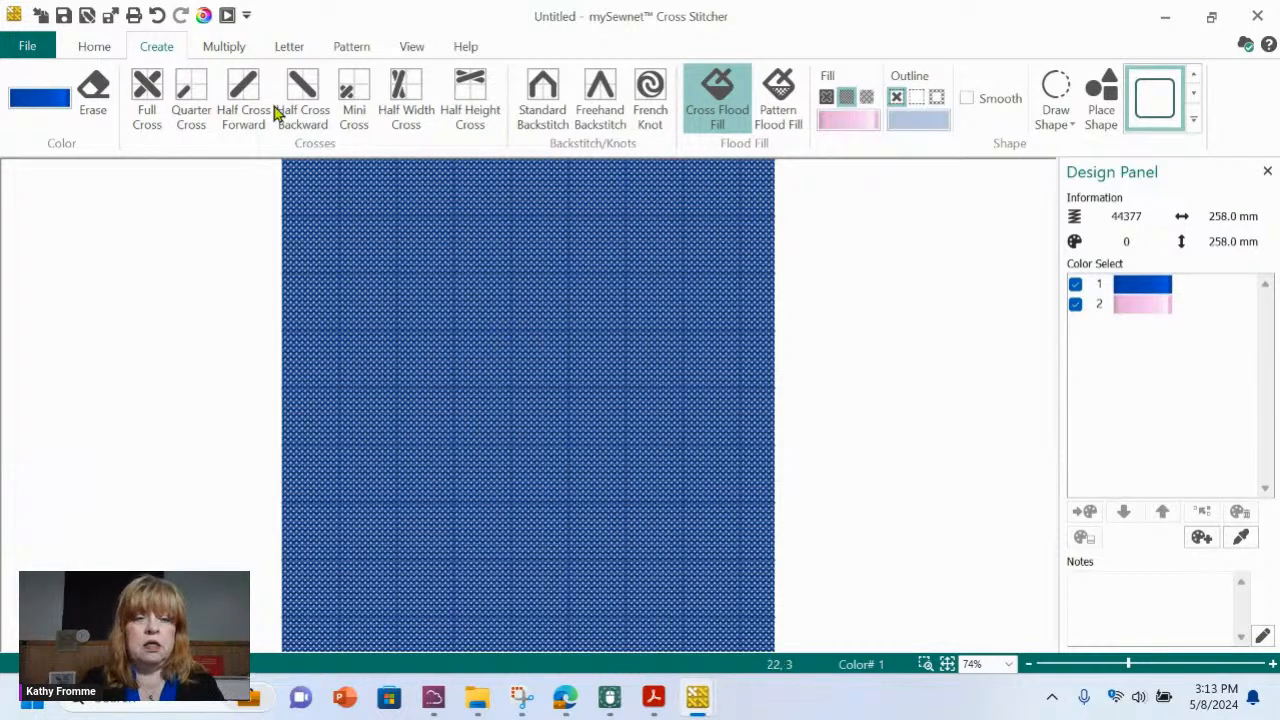
pyautogui.click(158, 18)
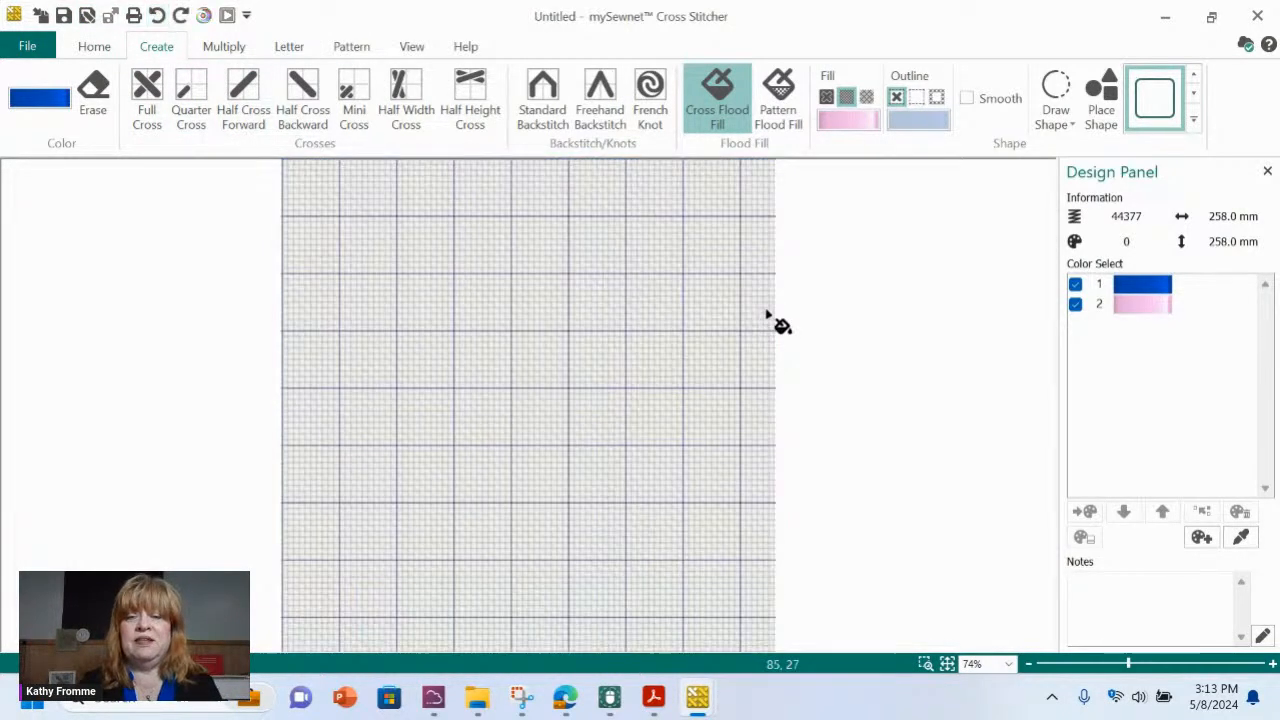
# - Place the rounded square in the middle of the canvas, about 90 by 90 mm, with the pink fill
pyautogui.click(1066, 128)
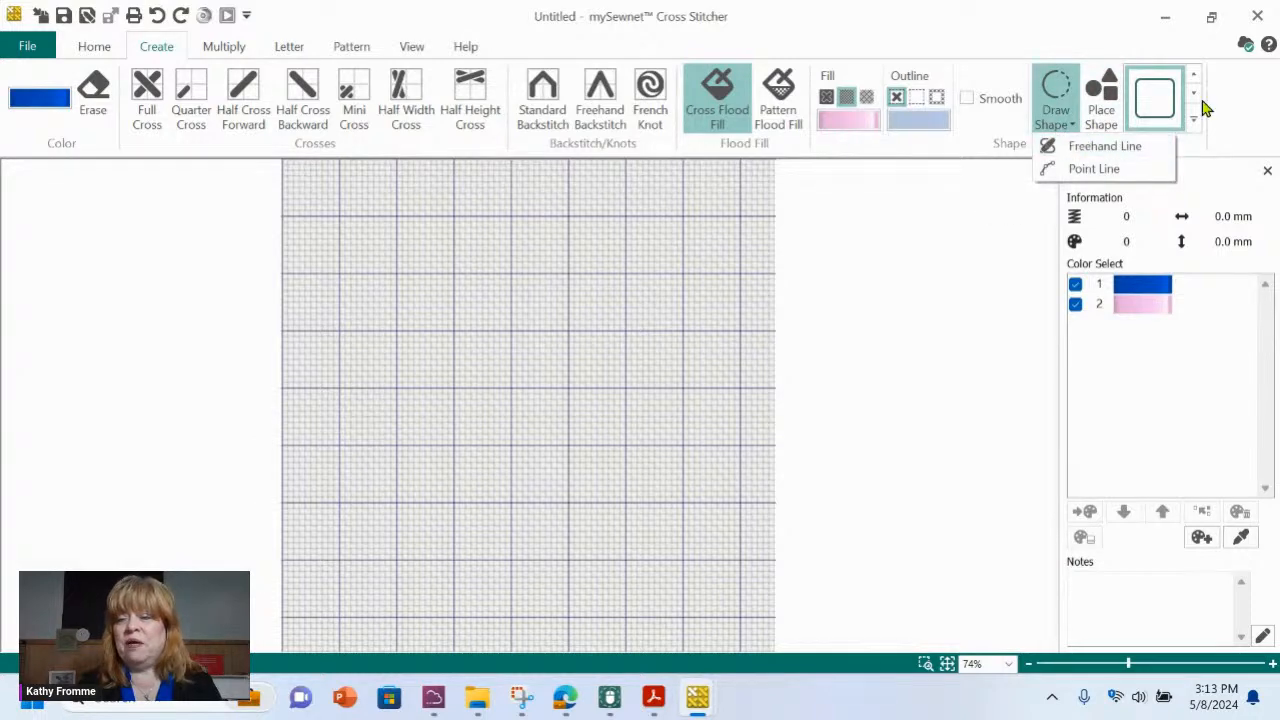
pyautogui.click(1094, 106)
pyautogui.click(1094, 106)
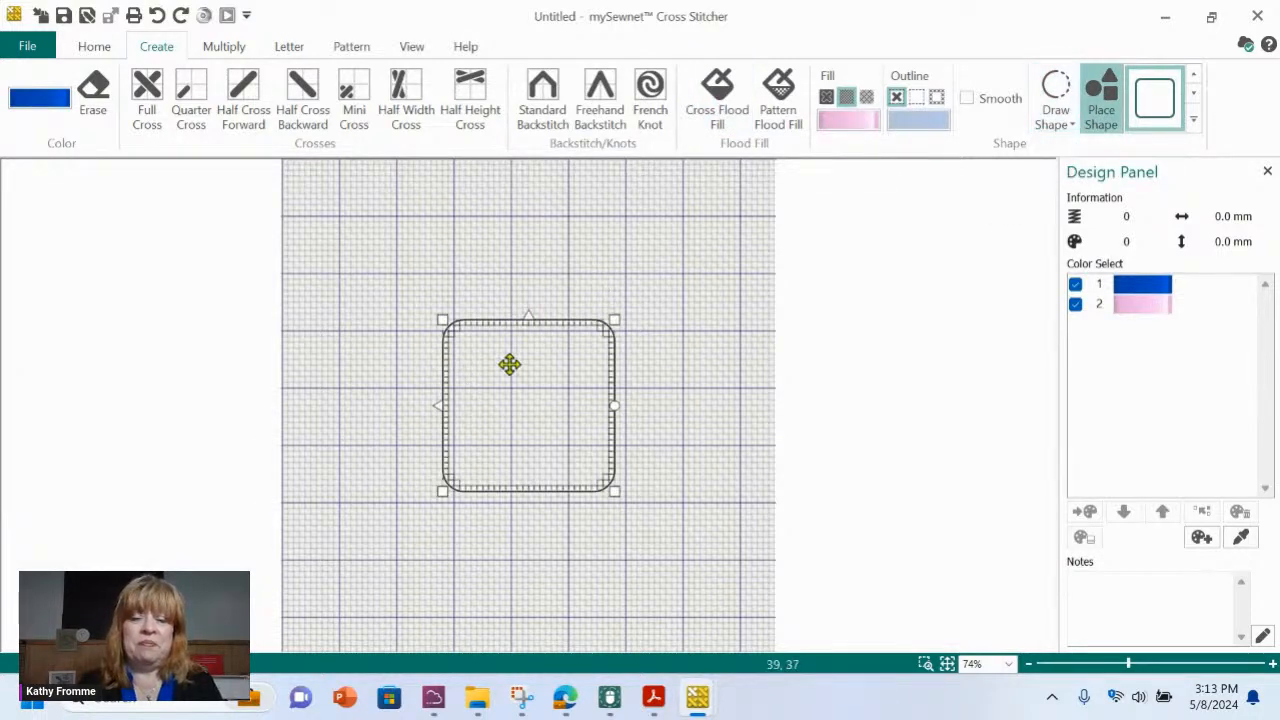
pyautogui.click(654, 368)
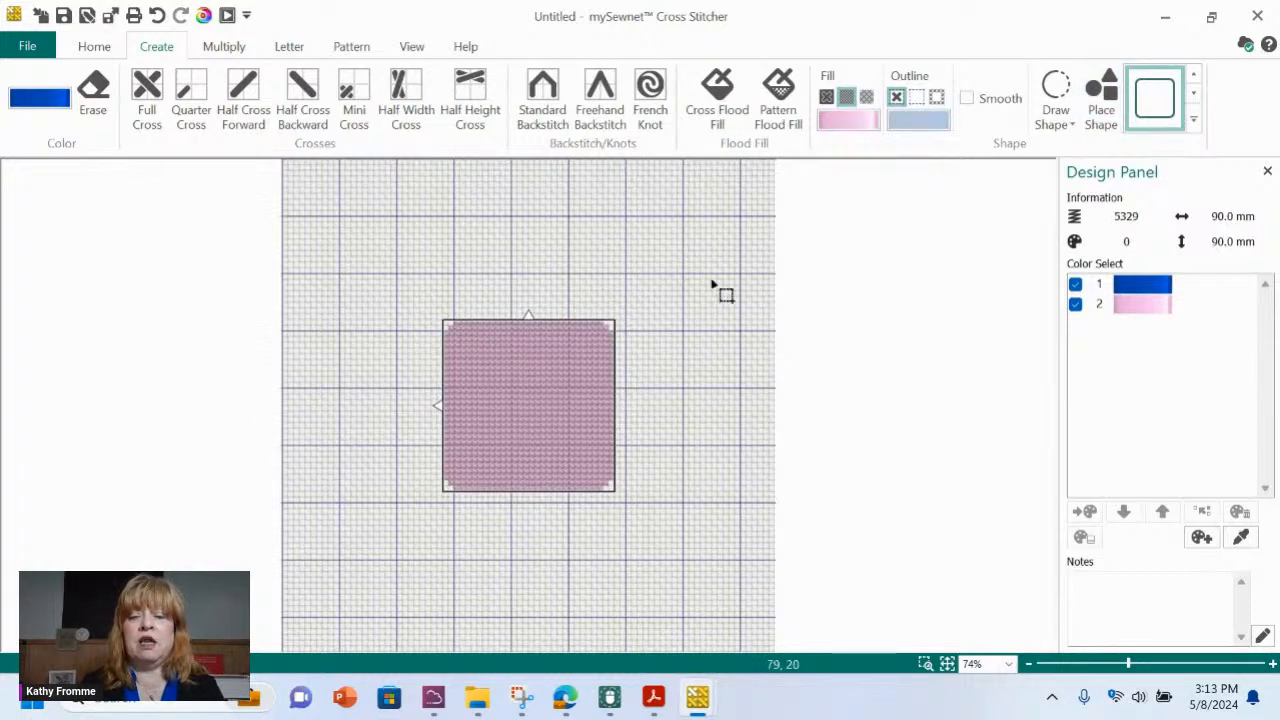
# - Move the pink rounded square up and to the left on the canvas, and delete it
pyautogui.moveTo(538, 360); pyautogui.dragTo(468, 303)
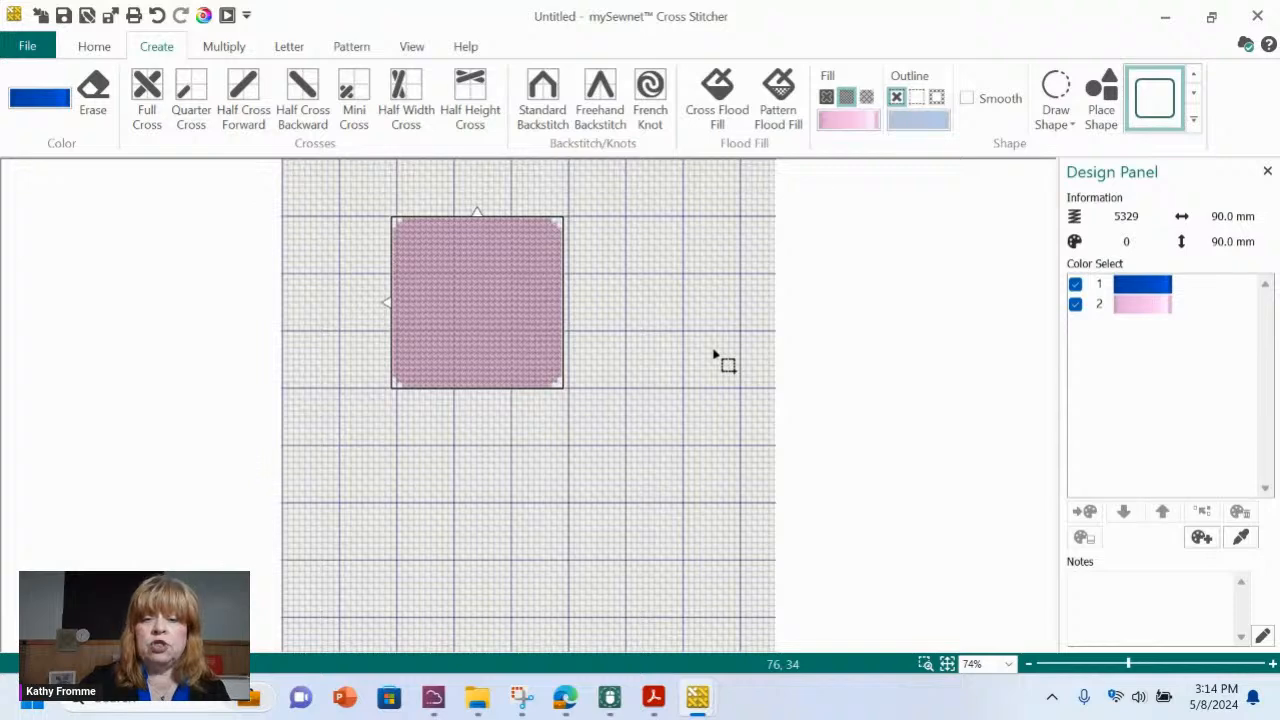
pyautogui.press('Delete')
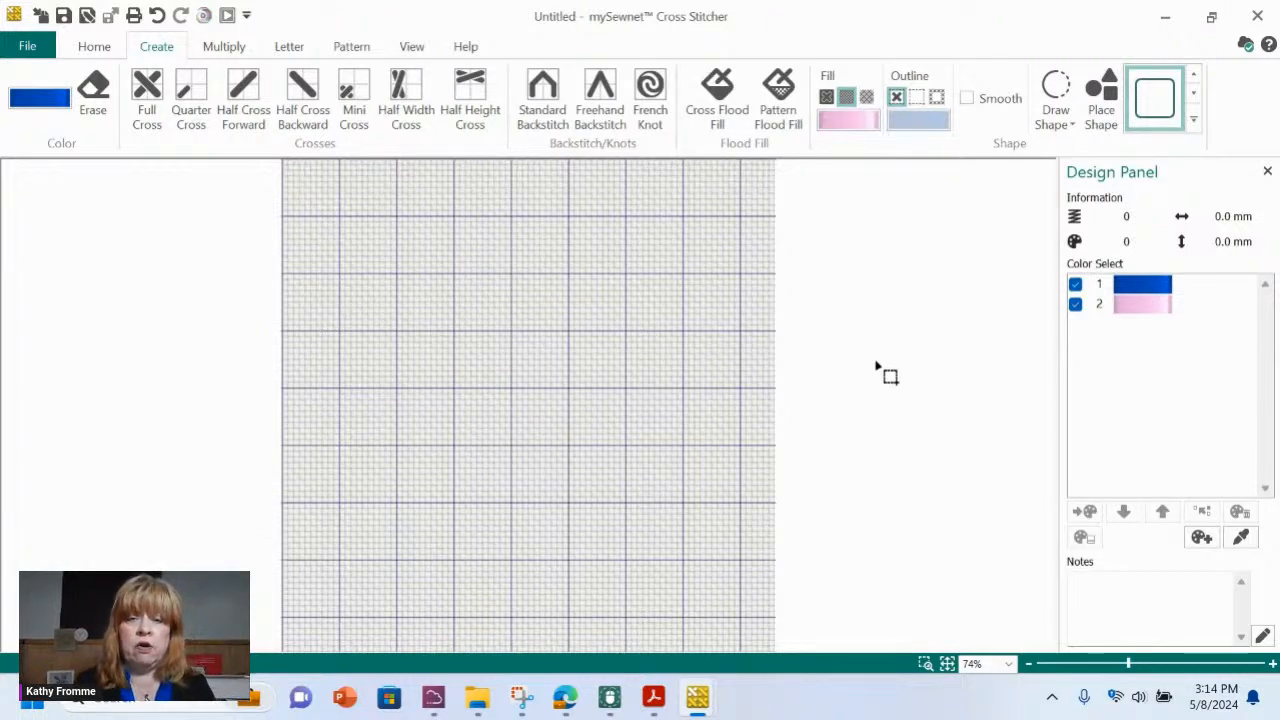
pyautogui.click(96, 96)
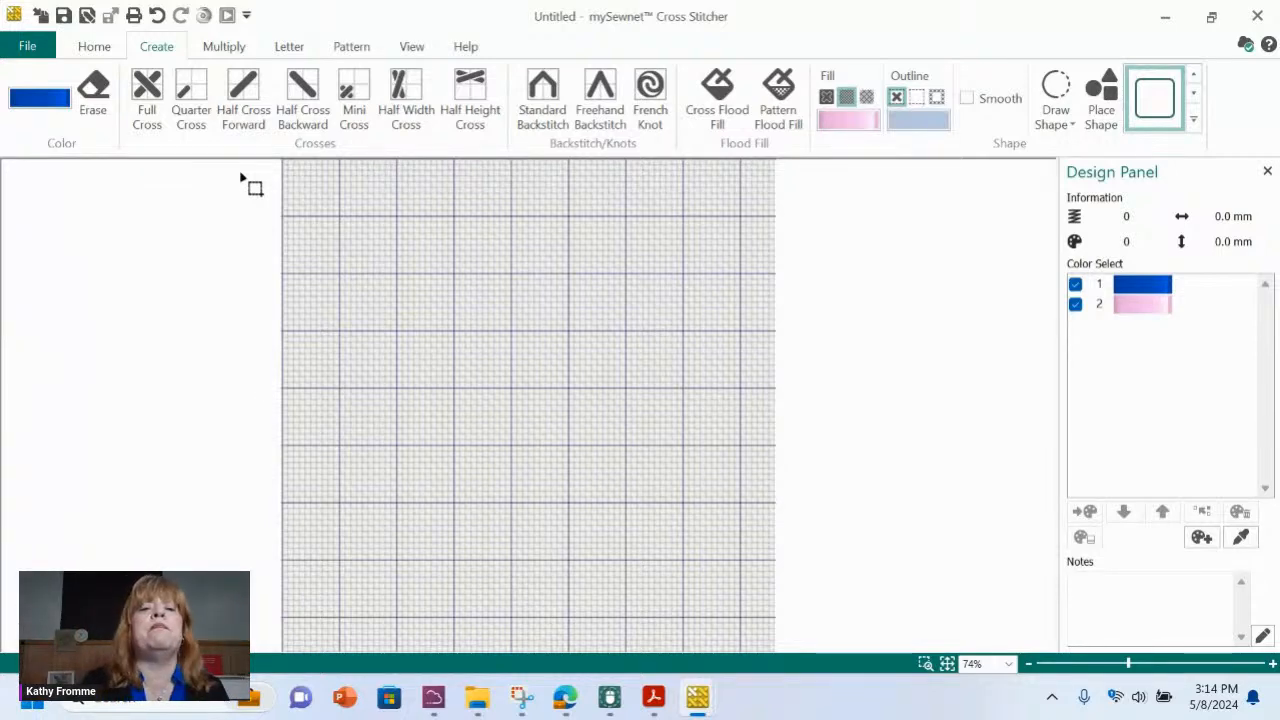
# - Browse the fixed lettering fonts, try Bettina Cross UC 15, and choose Old Eng Cross 15
pyautogui.click(288, 48)
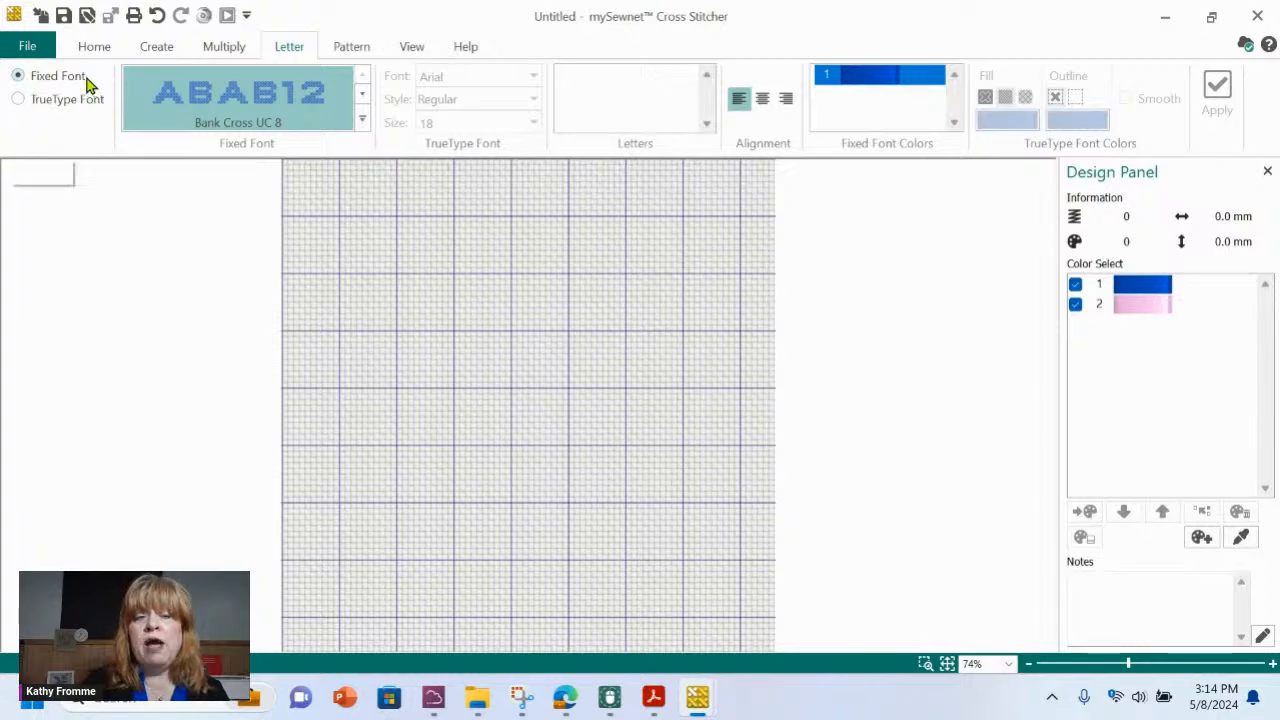
pyautogui.click(360, 120)
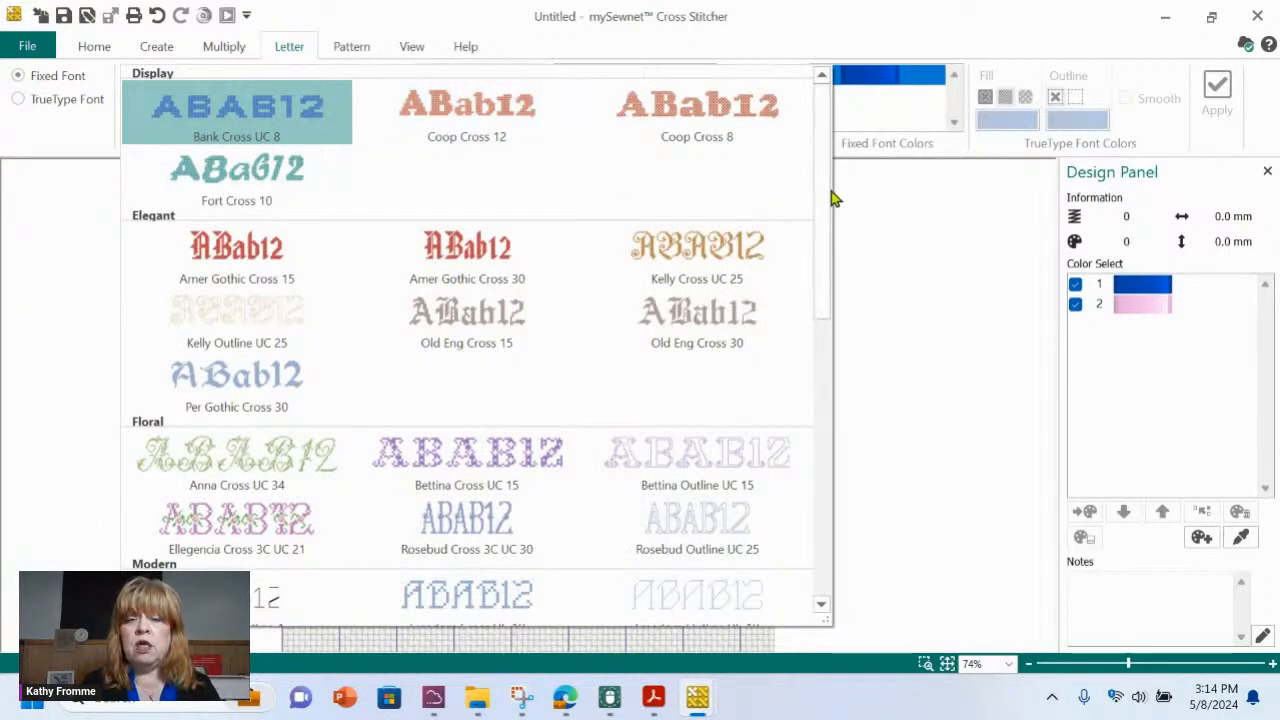
pyautogui.moveTo(823, 197); pyautogui.dragTo(828, 546)
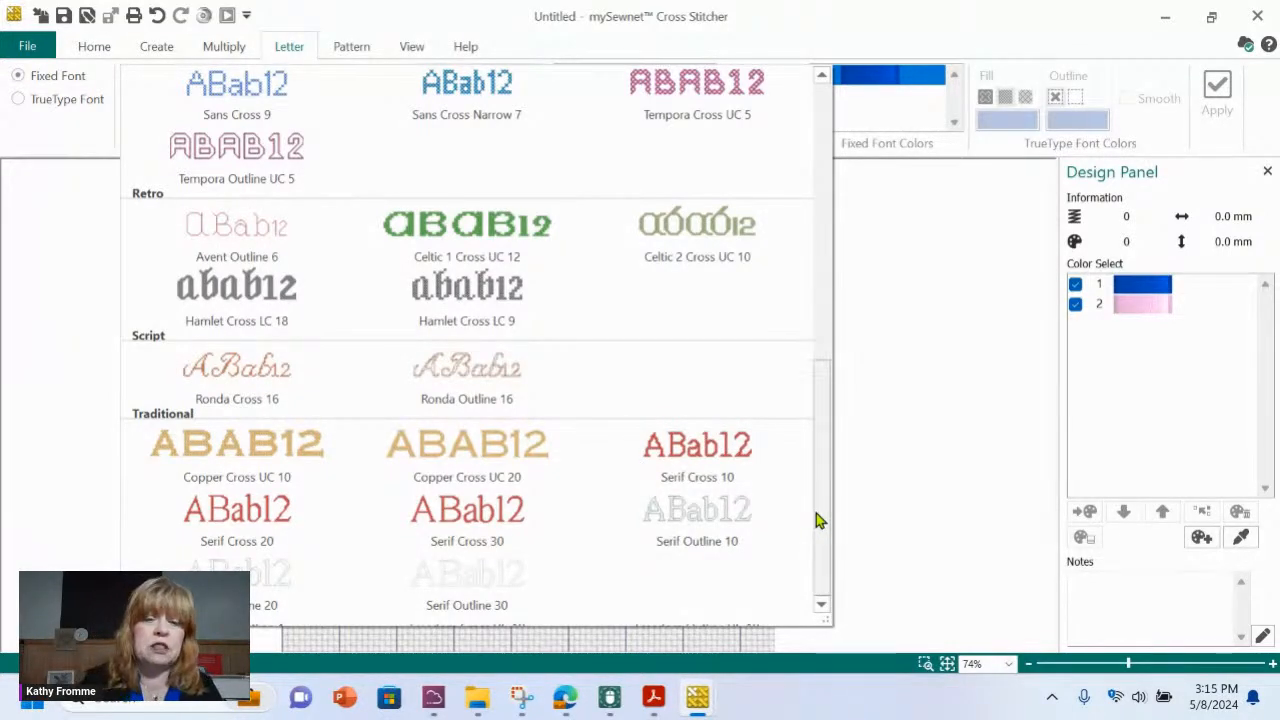
pyautogui.moveTo(816, 513); pyautogui.dragTo(815, 322)
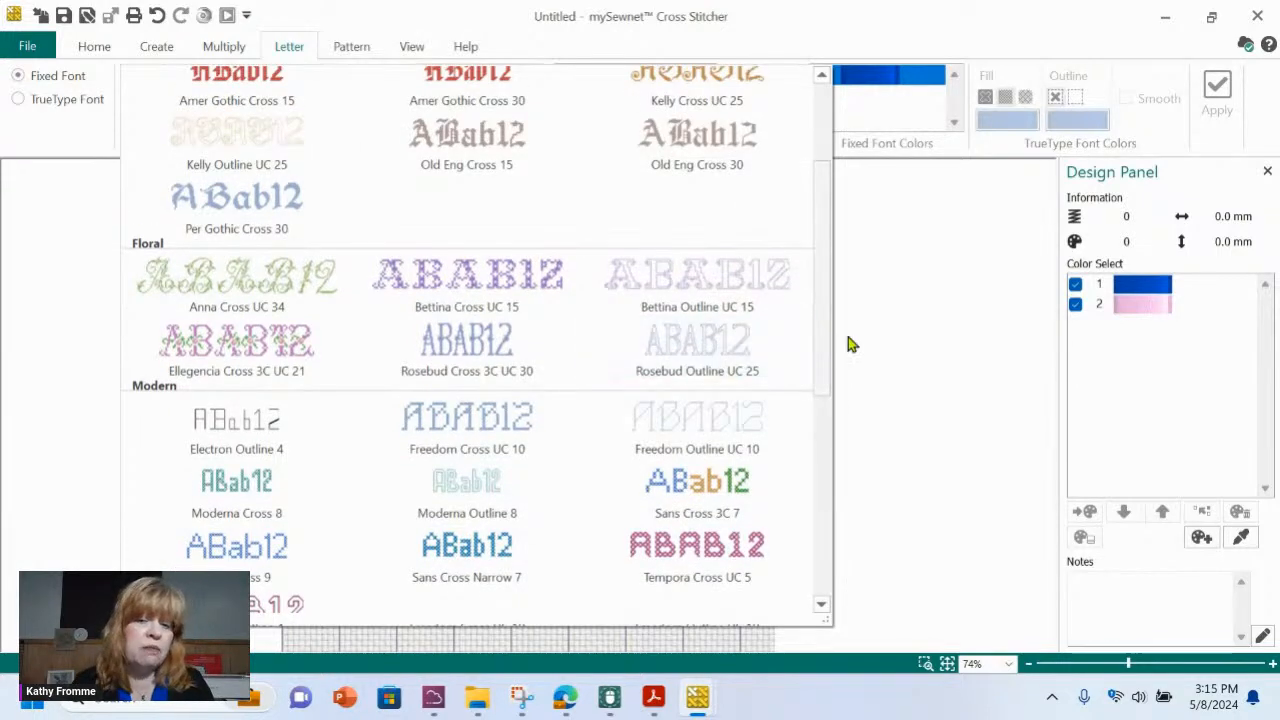
pyautogui.click(478, 283)
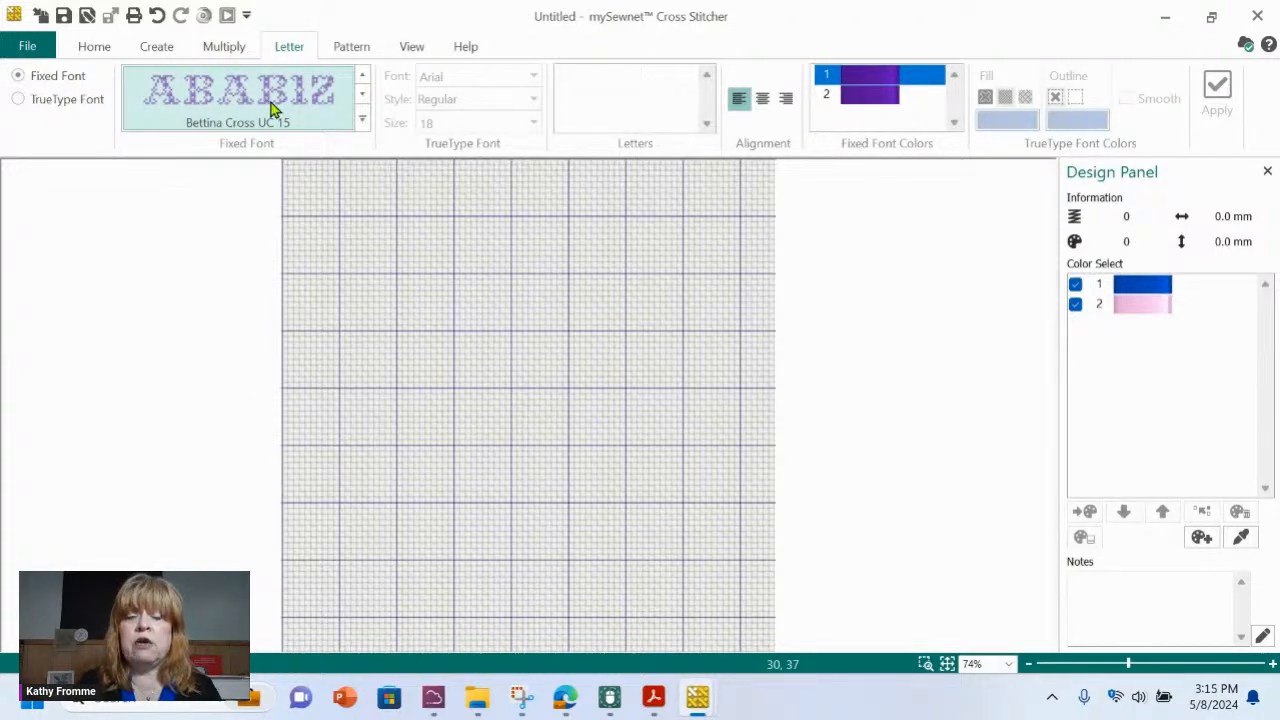
pyautogui.click(363, 119)
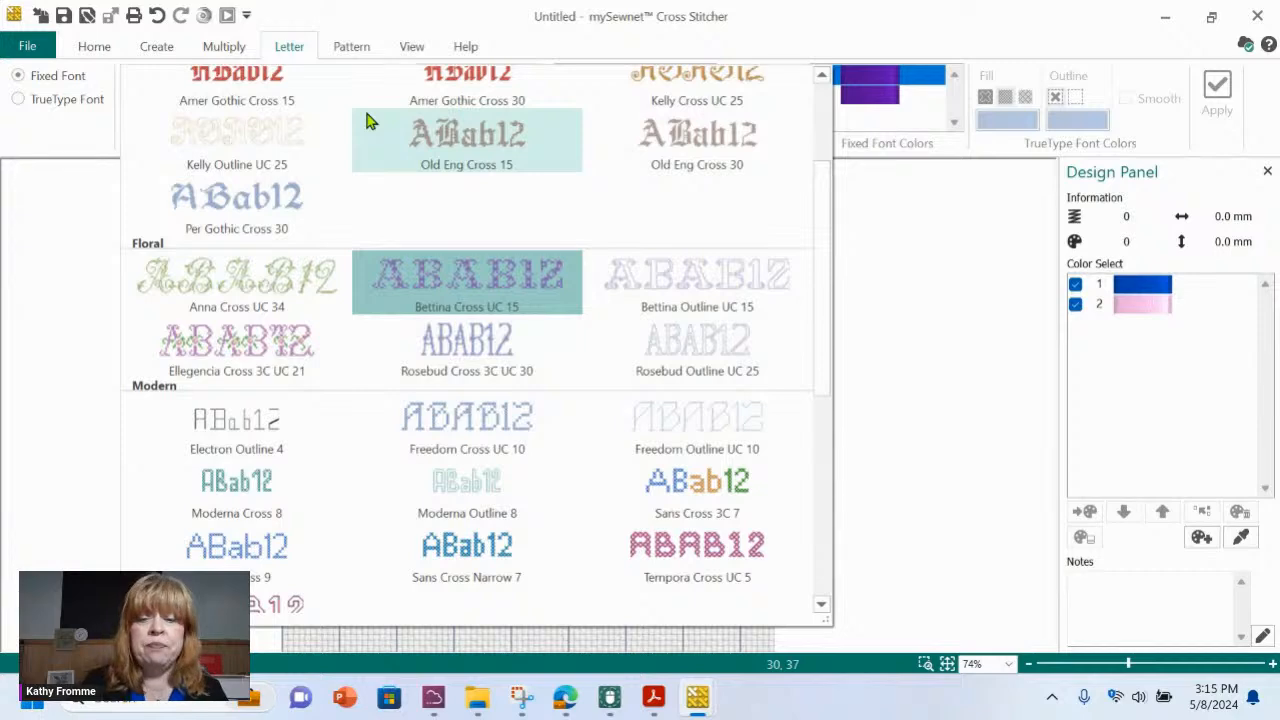
pyautogui.click(450, 137)
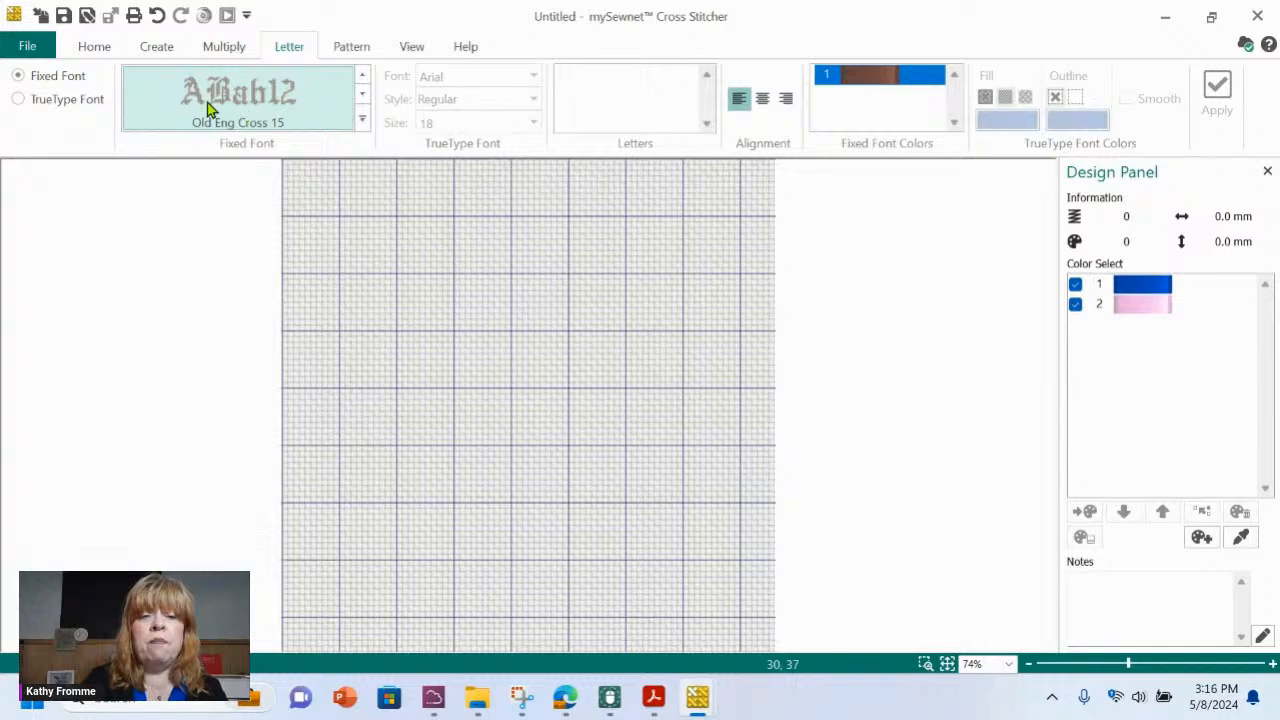
# - Try the floral fixed font Ellegencia Cross 3C UC 21, and choose Bettina Cross UC 15 instead
pyautogui.click(363, 118)
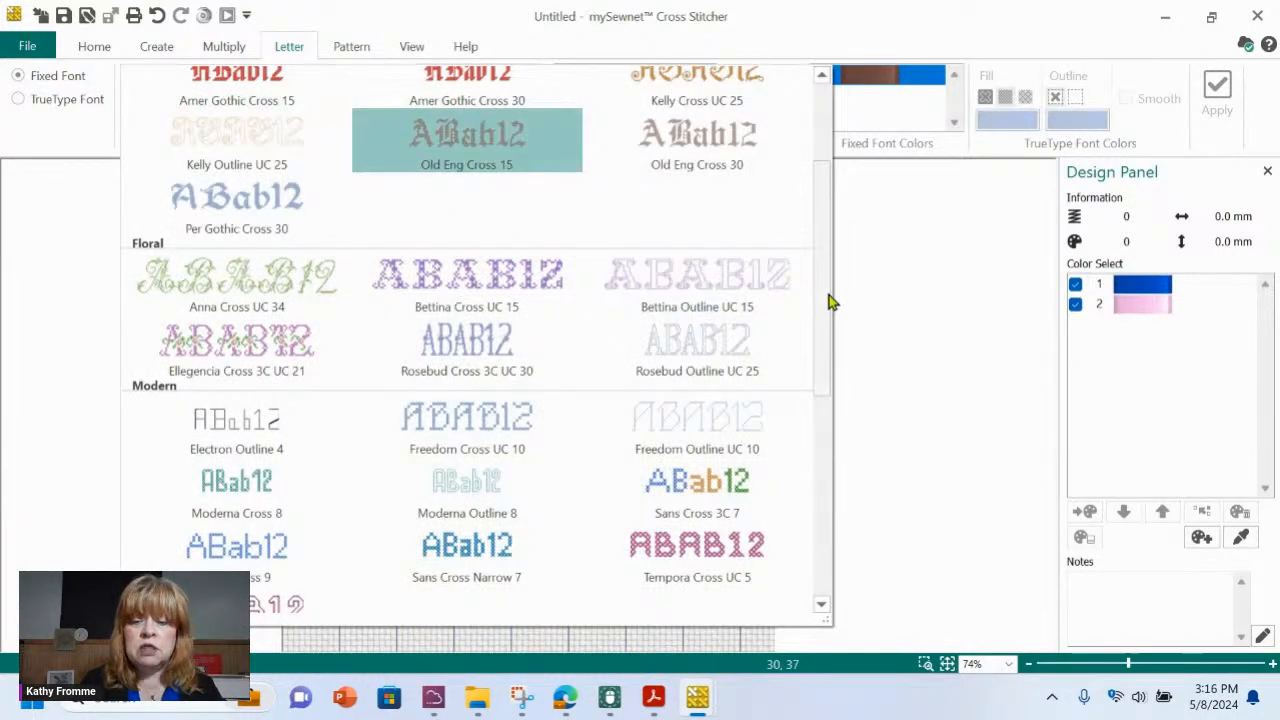
pyautogui.scroll(-1, 827, 312)
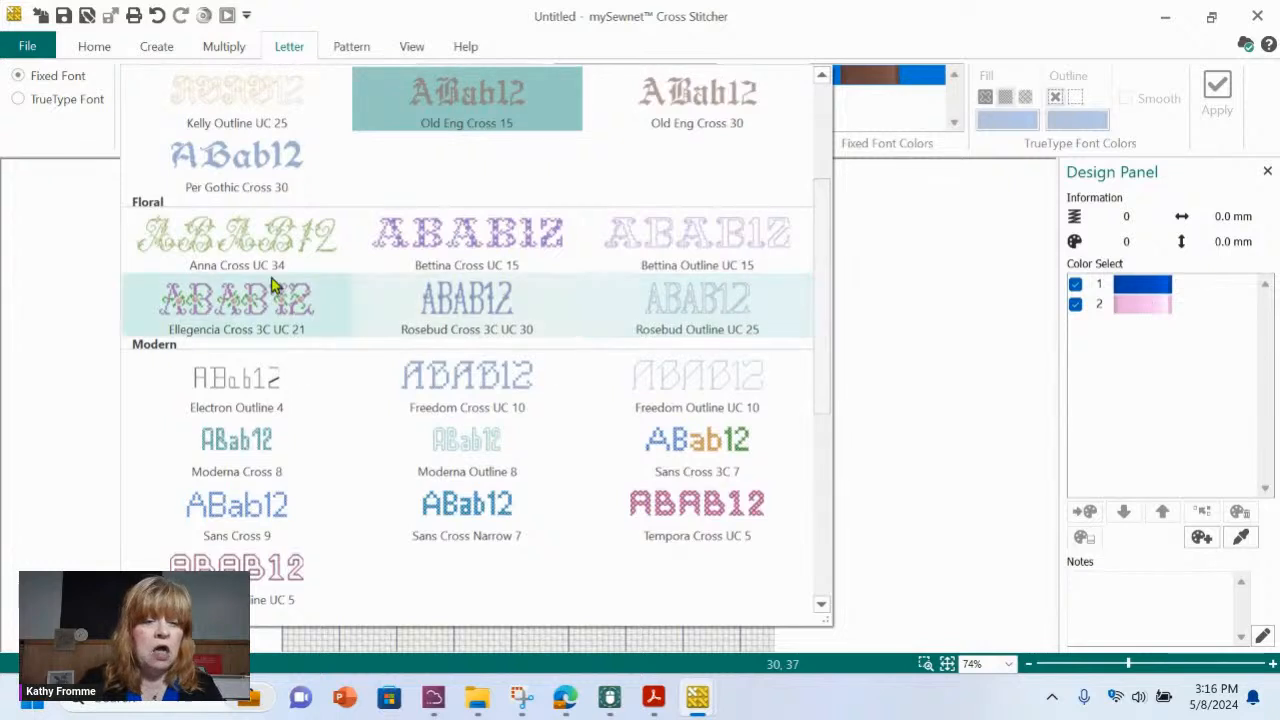
pyautogui.click(257, 307)
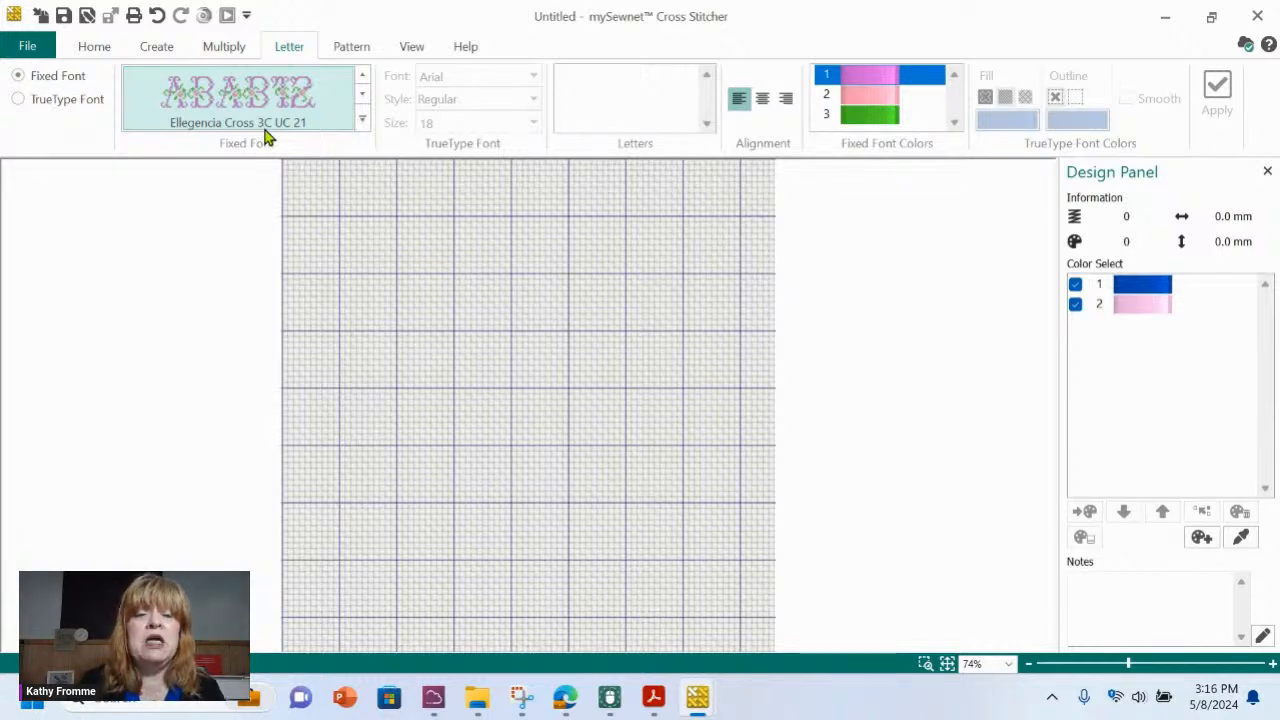
pyautogui.click(362, 119)
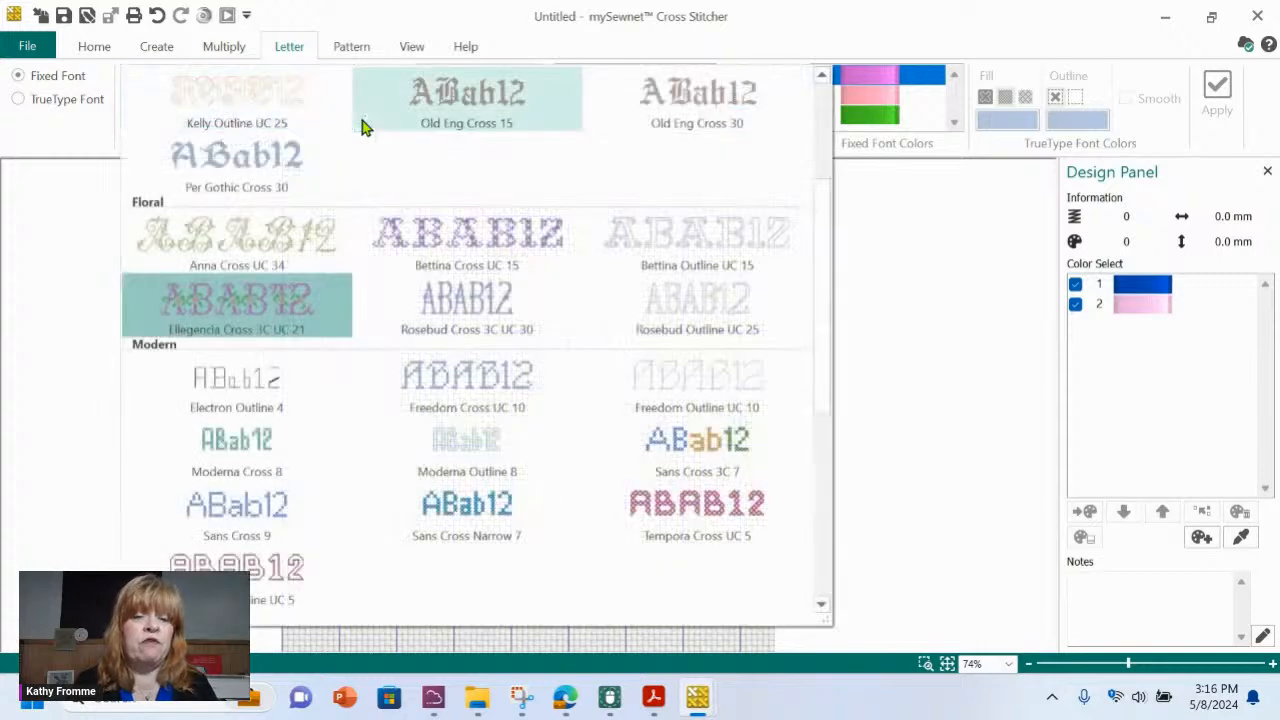
pyautogui.click(497, 245)
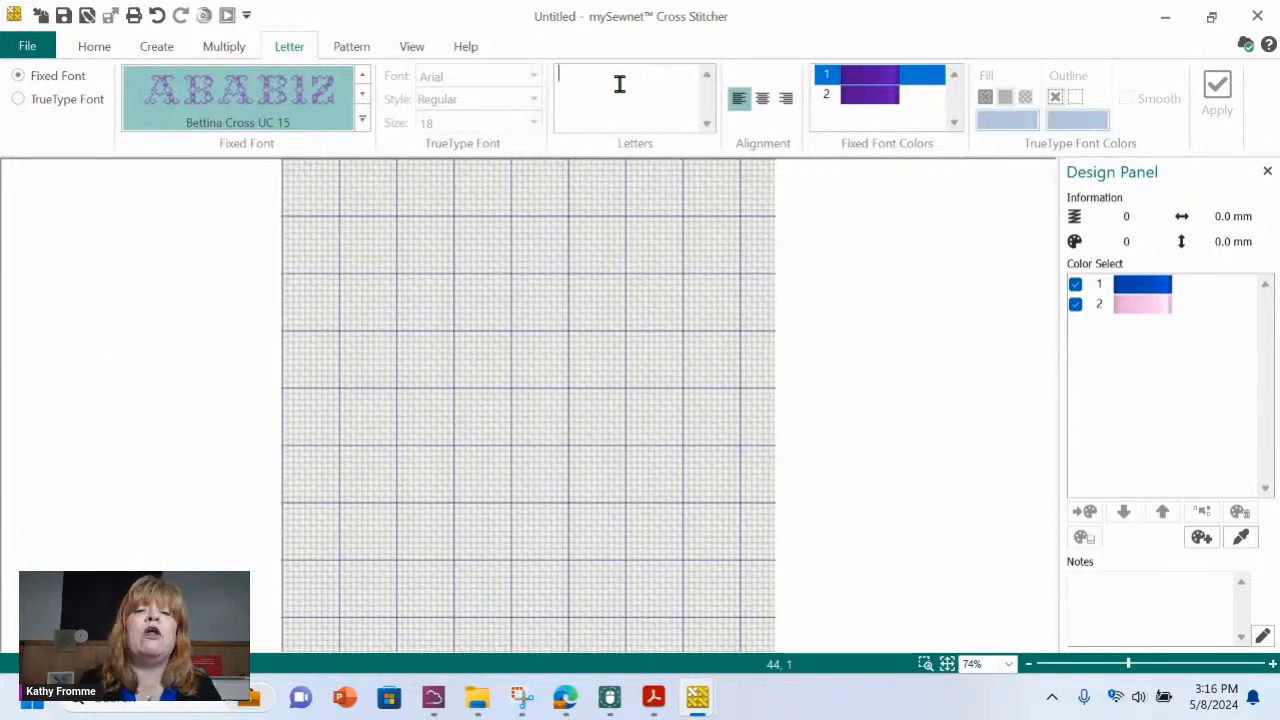
# - Create the lettering "mom" in the chosen fixed font and place it in the upper middle of the canvas, about 180 by 45 mm
pyautogui.write('mom')
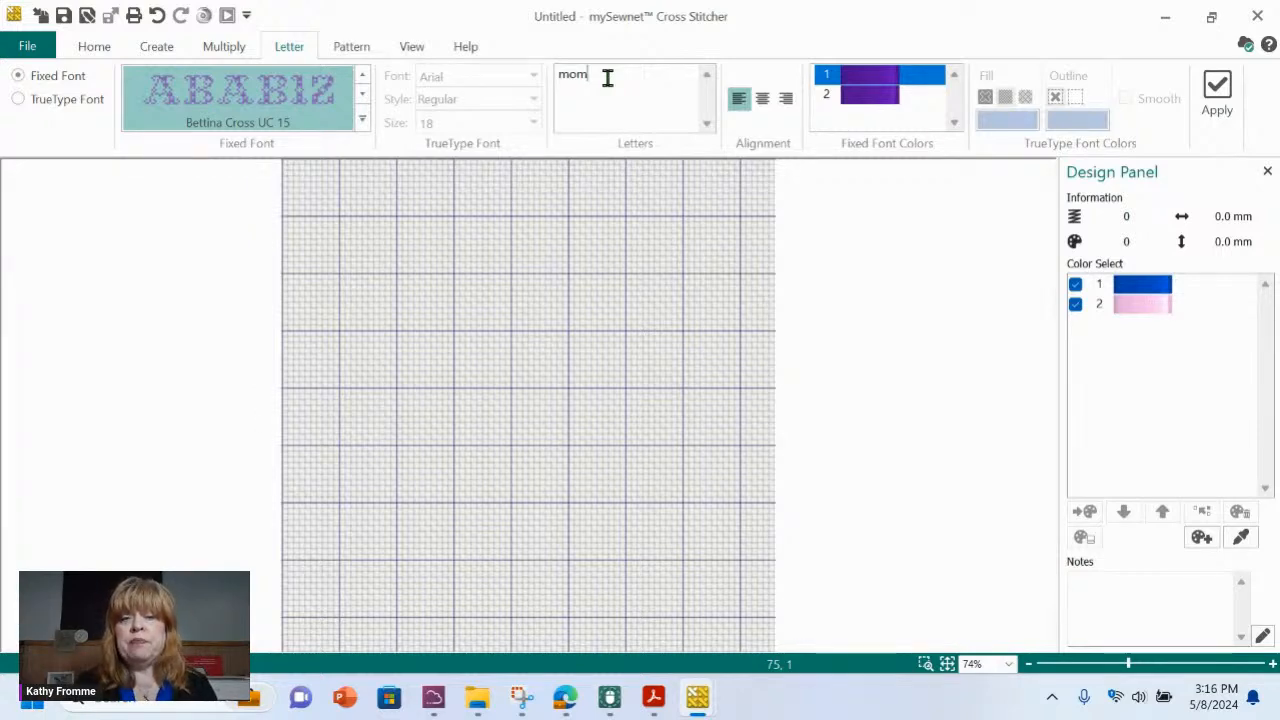
pyautogui.click(1217, 92)
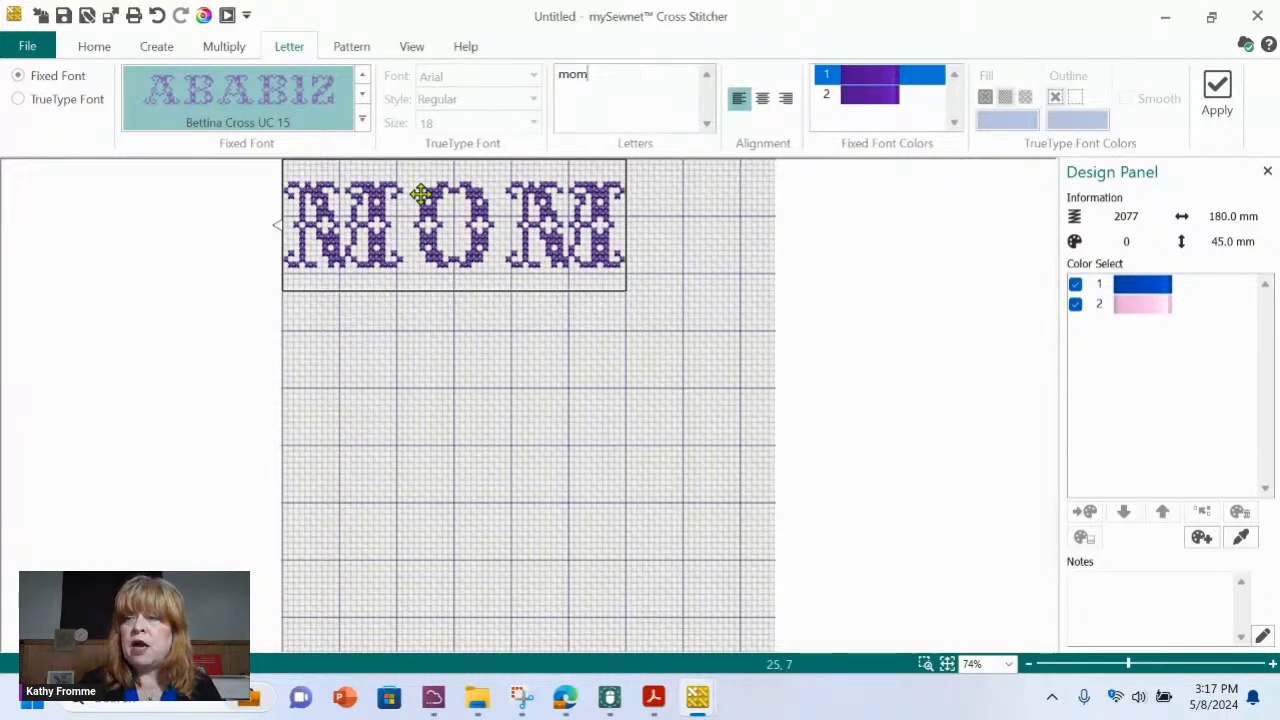
pyautogui.moveTo(423, 203); pyautogui.dragTo(508, 240)
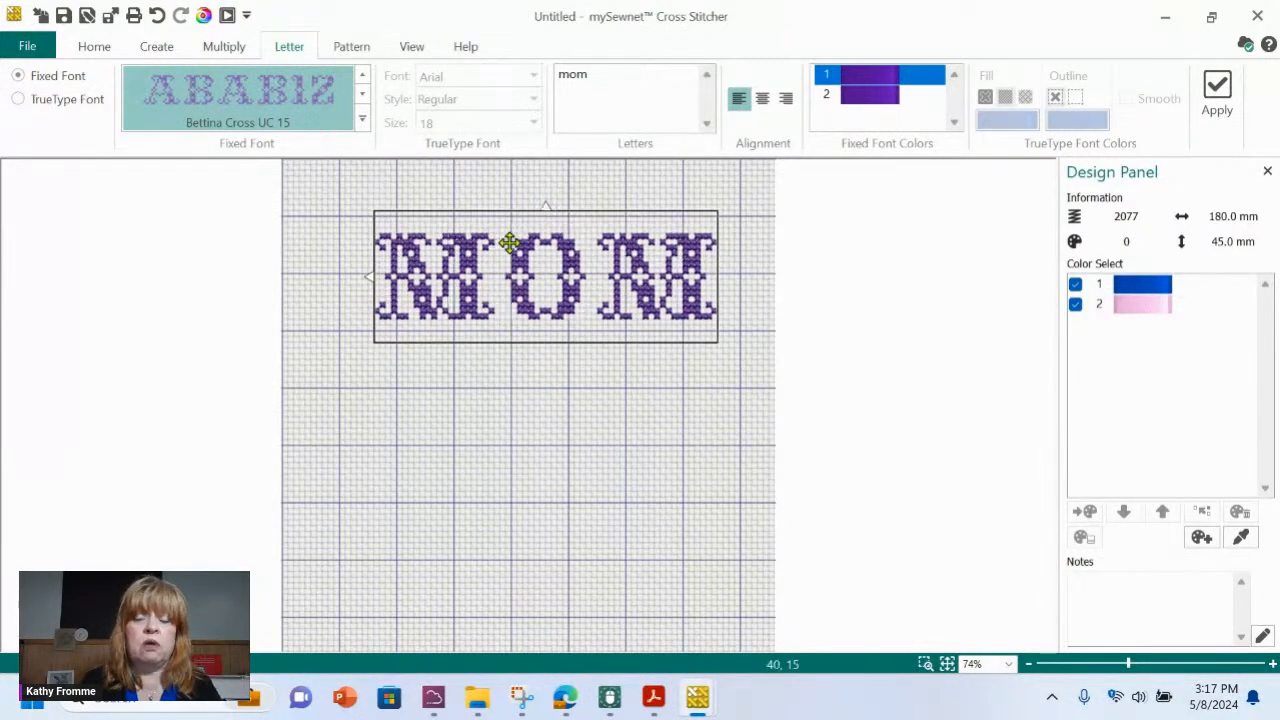
pyautogui.click(642, 424)
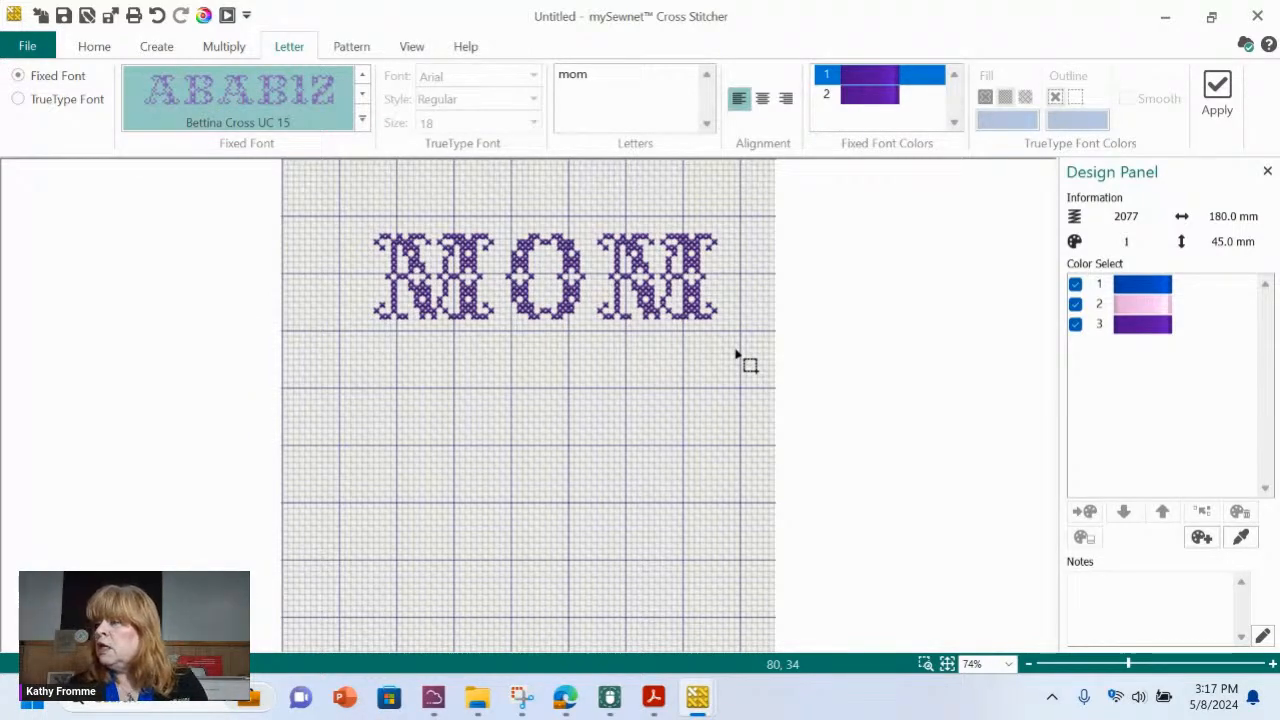
# - Add "is" and "best" on separate lines below "mom" and apply the left-aligned three-line lettering to the canvas
pyautogui.click(618, 81)
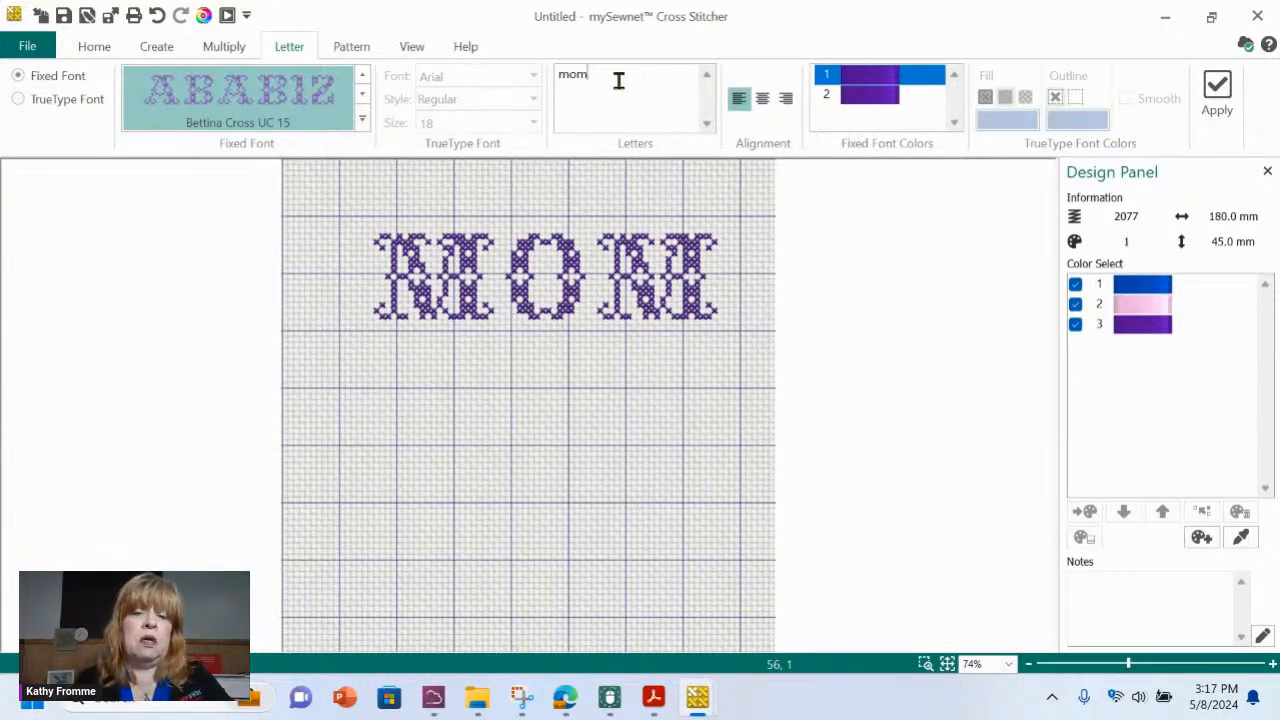
pyautogui.press('Return')
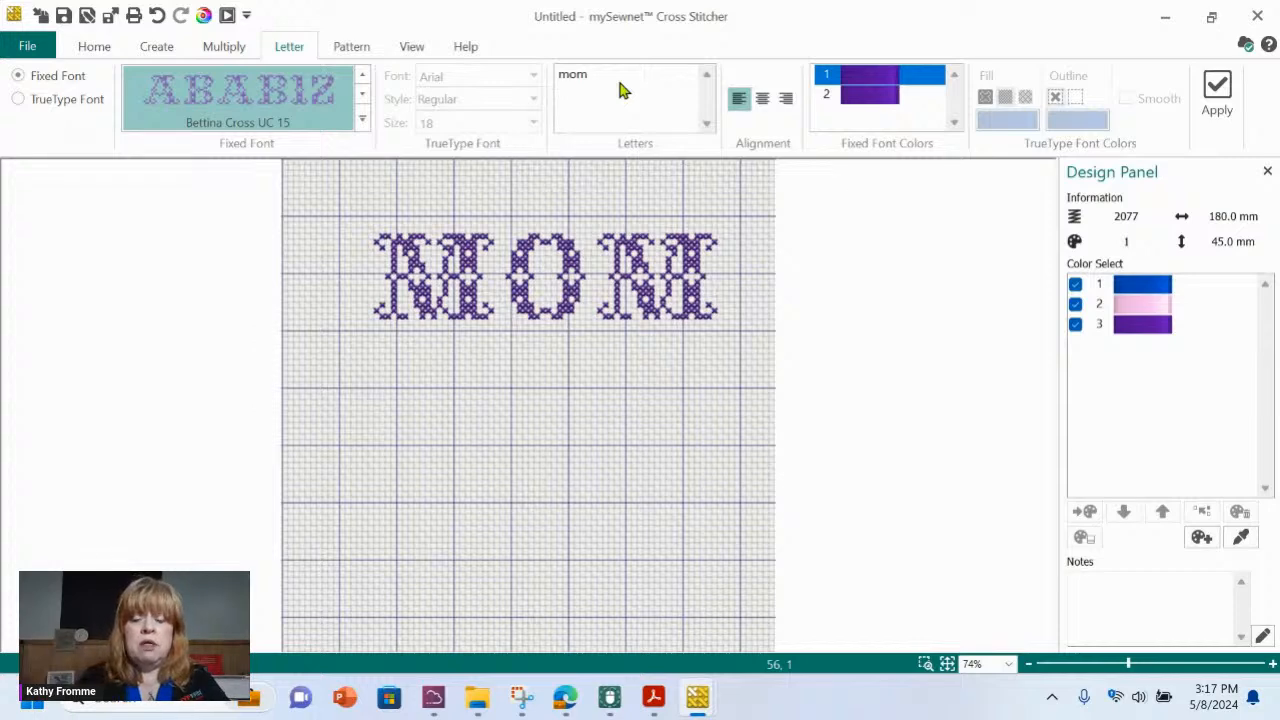
pyautogui.write('is')
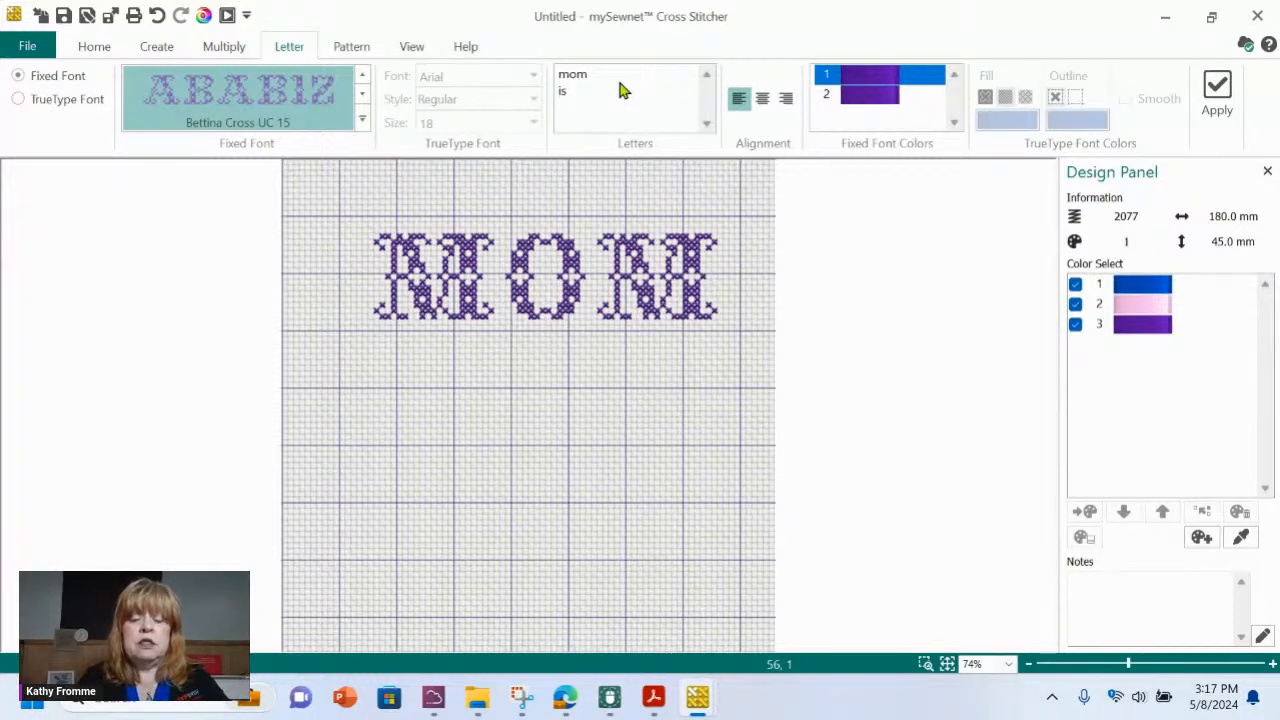
pyautogui.press('Return')
pyautogui.write('be')
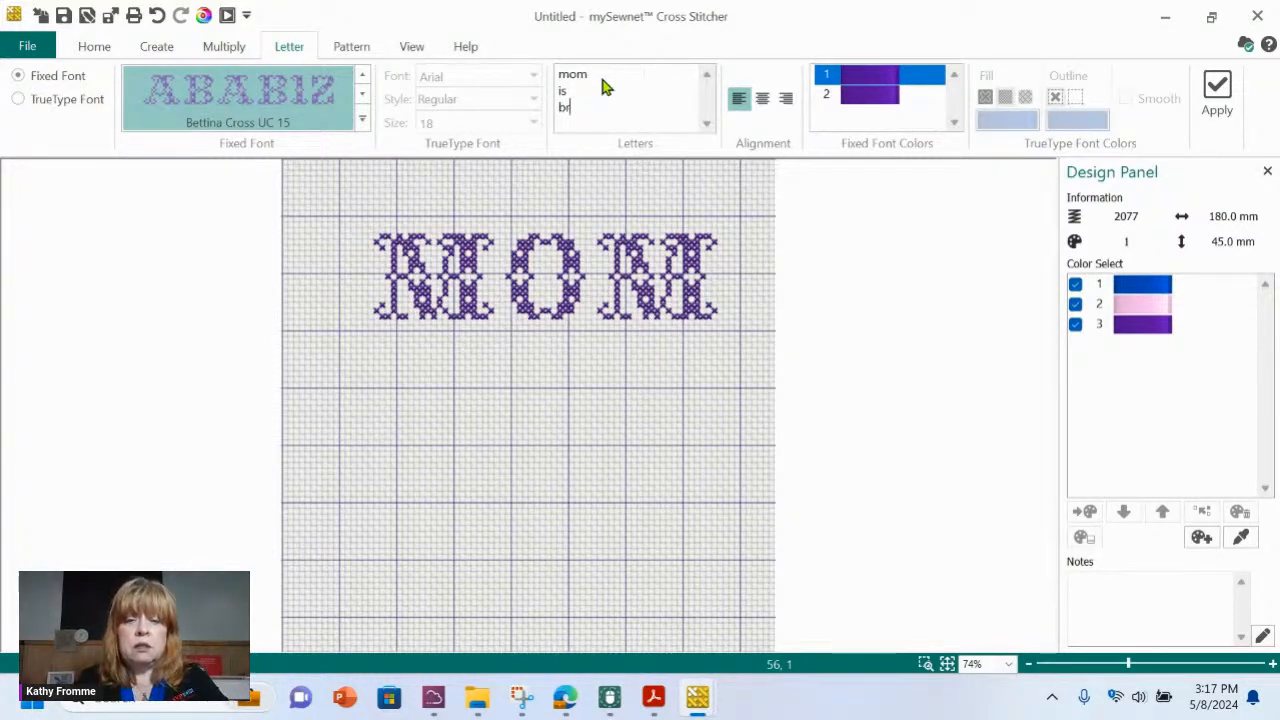
pyautogui.write('tt')
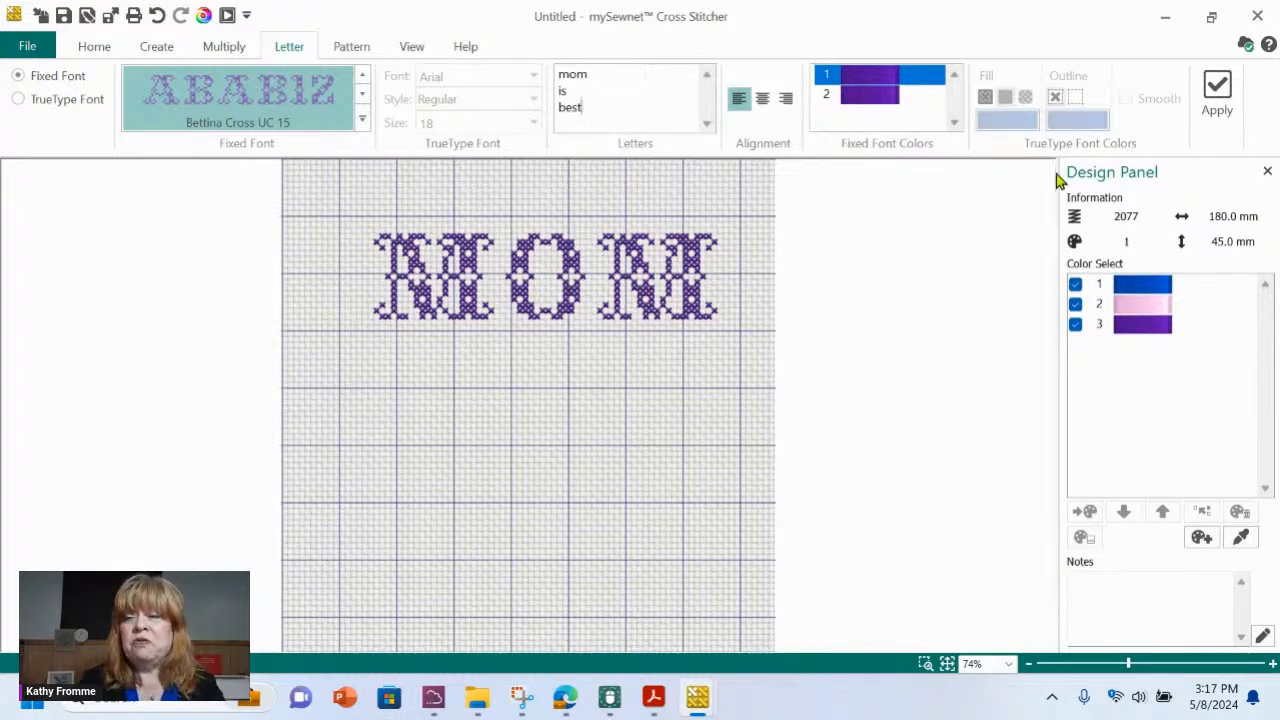
pyautogui.click(1220, 97)
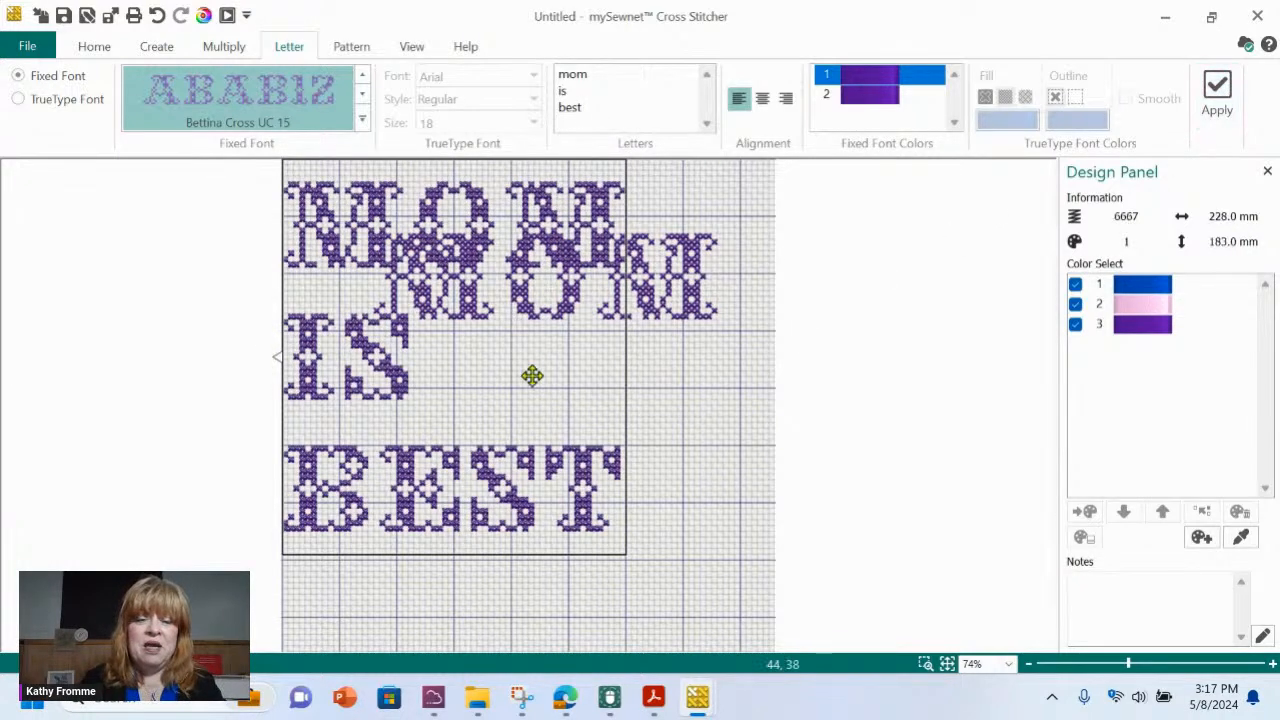
# - Move the left-aligned three-line lettering off the canvas, and delete the single MOM placed earlier
pyautogui.moveTo(535, 453); pyautogui.dragTo(970, 470)
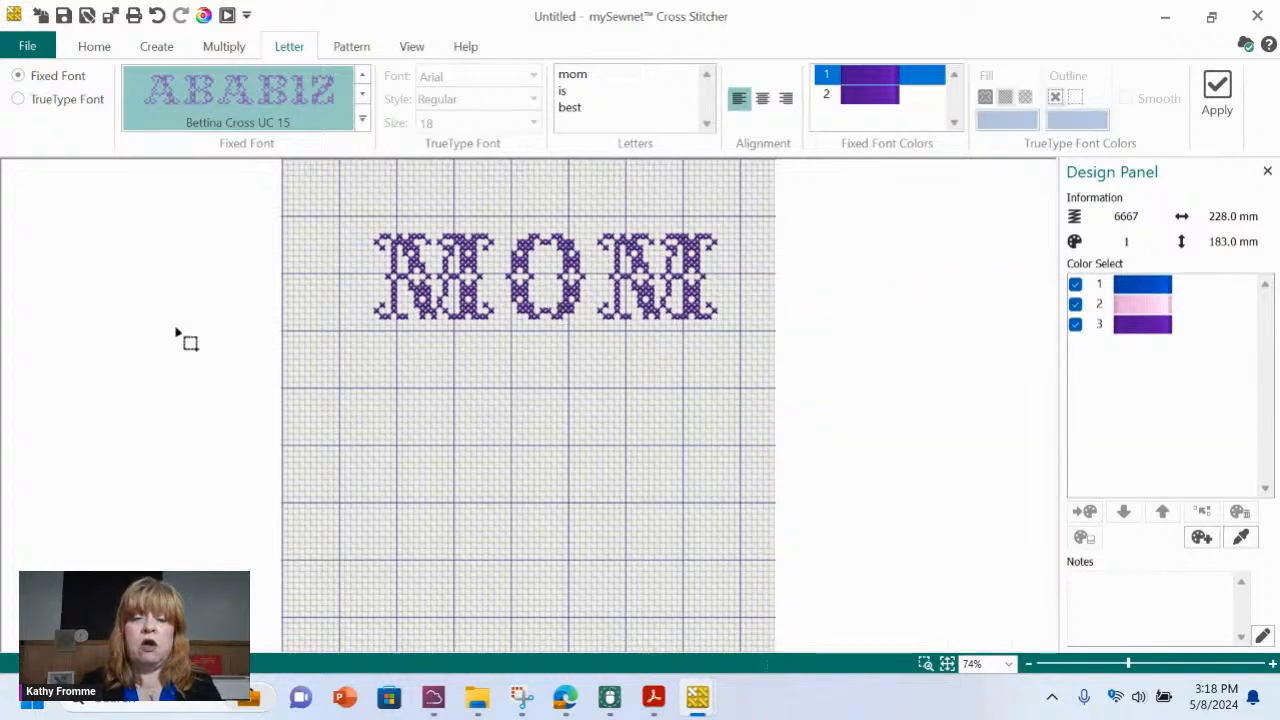
pyautogui.moveTo(353, 206); pyautogui.dragTo(752, 366)
pyautogui.press('Delete')
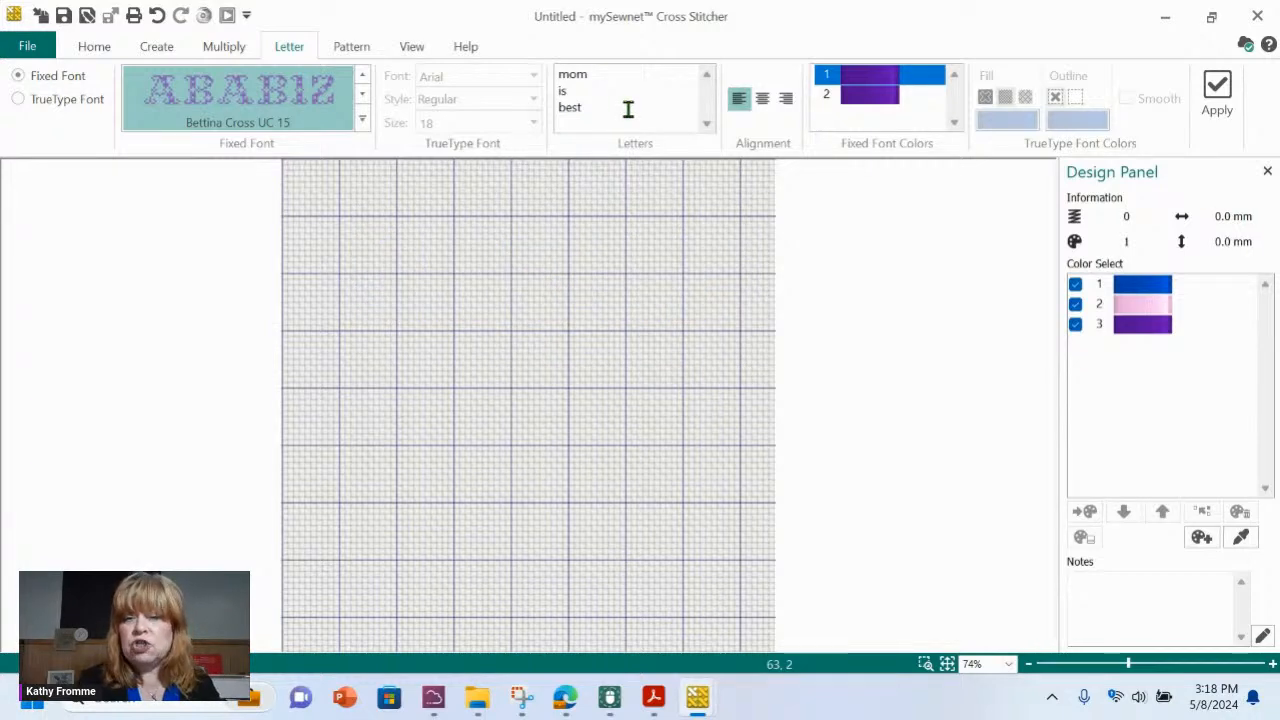
# - Center-align the three lines, try them in the middle of the canvas at about 180 by 183 mm, and delete the placed lettering
pyautogui.click(762, 100)
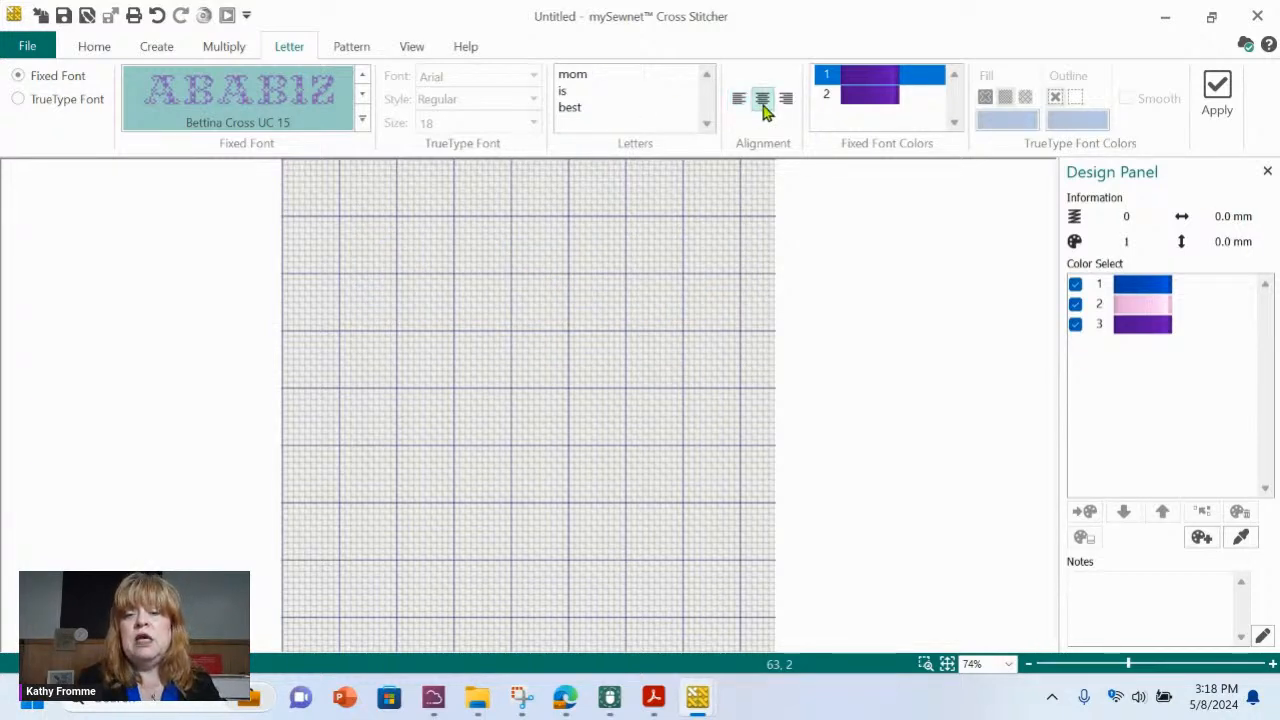
pyautogui.click(1218, 92)
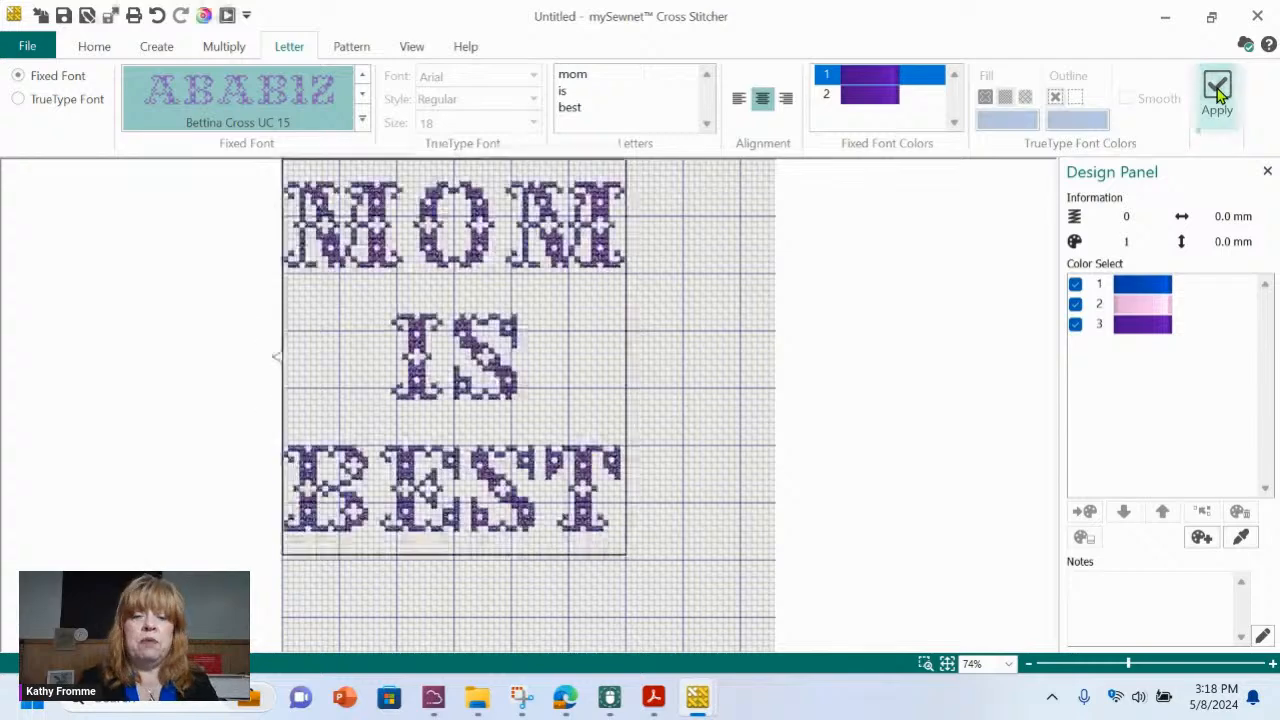
pyautogui.moveTo(413, 273); pyautogui.dragTo(513, 323)
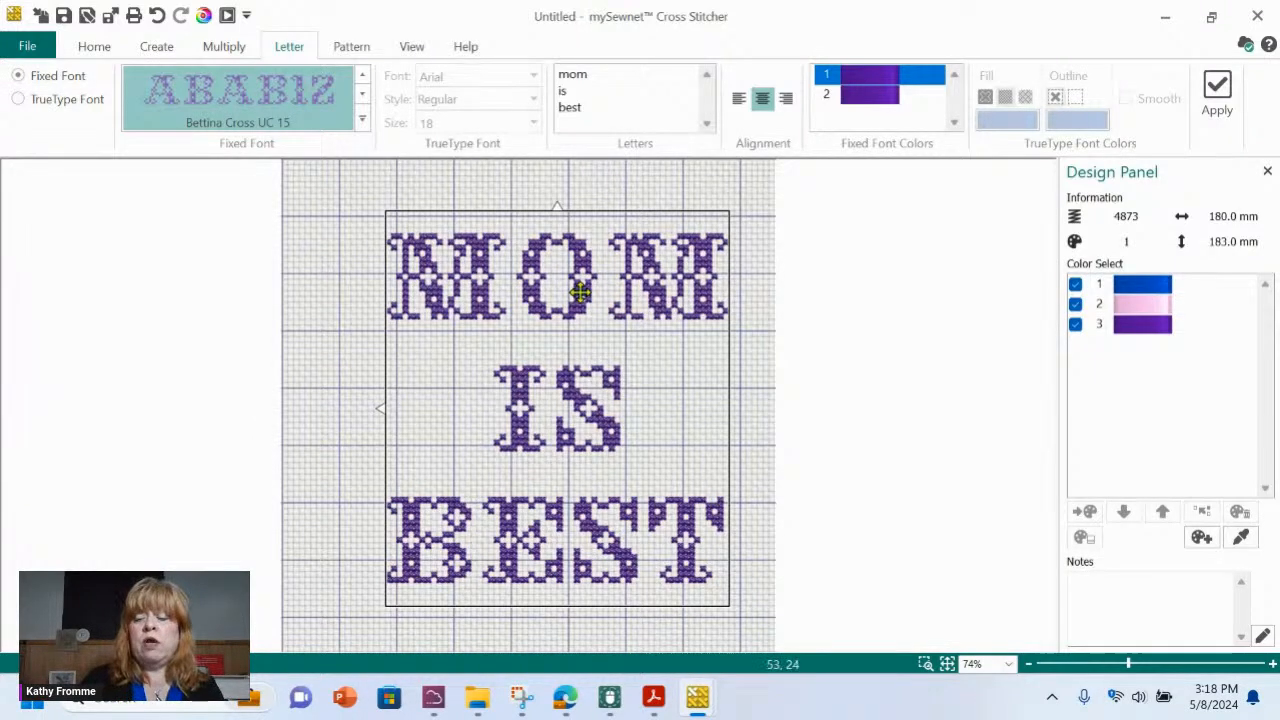
pyautogui.press('Delete')
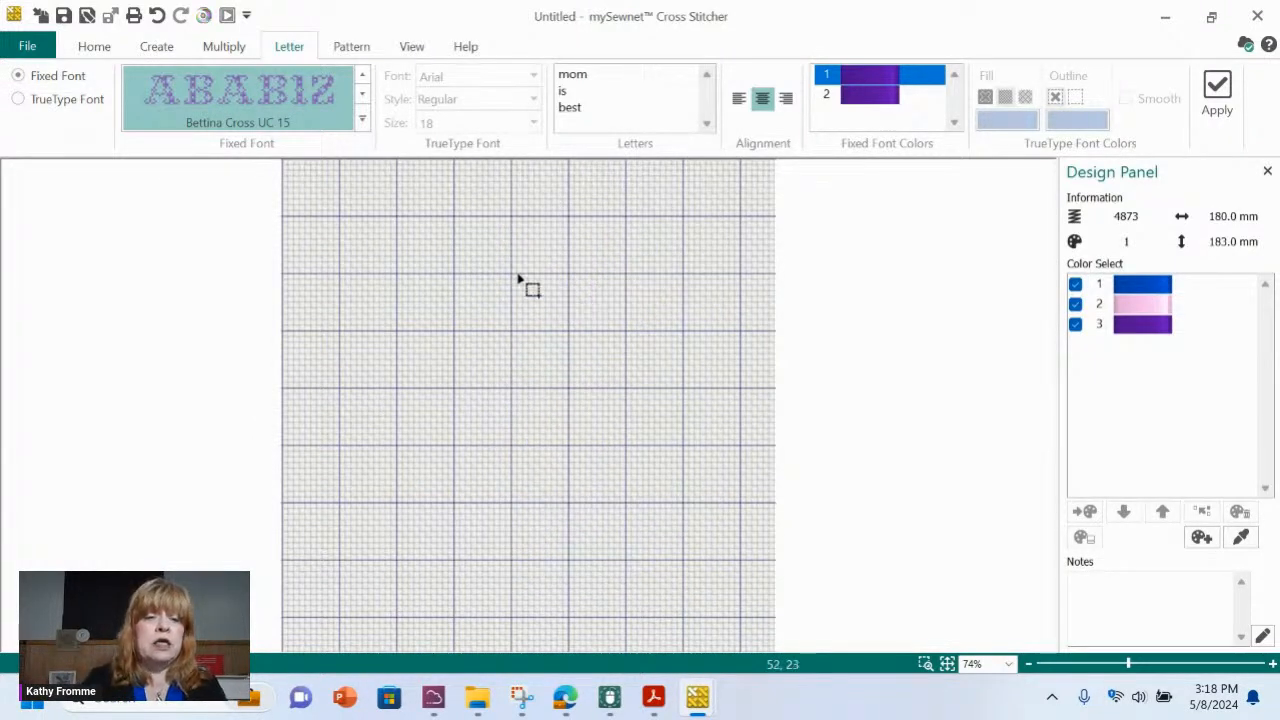
# - Switch the lettering to a TrueType font and choose Gill Sans Ultra Bold
pyautogui.click(29, 100)
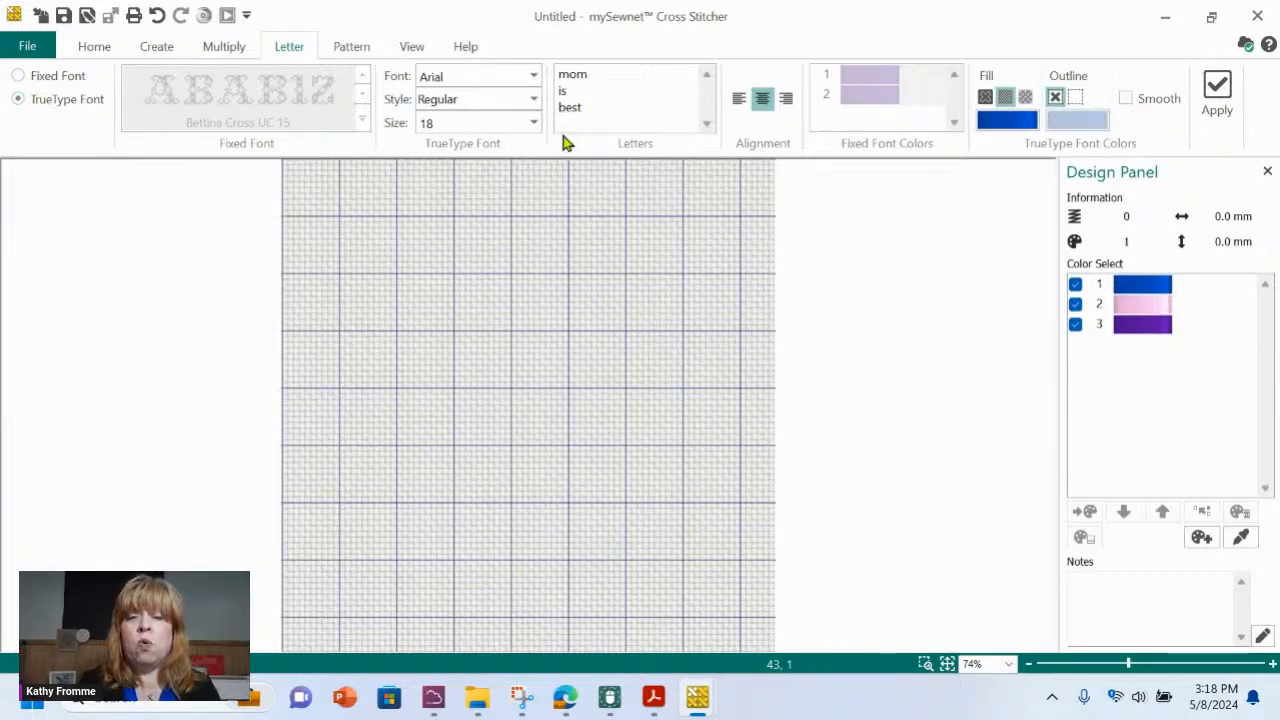
pyautogui.click(522, 77)
pyautogui.click(534, 78)
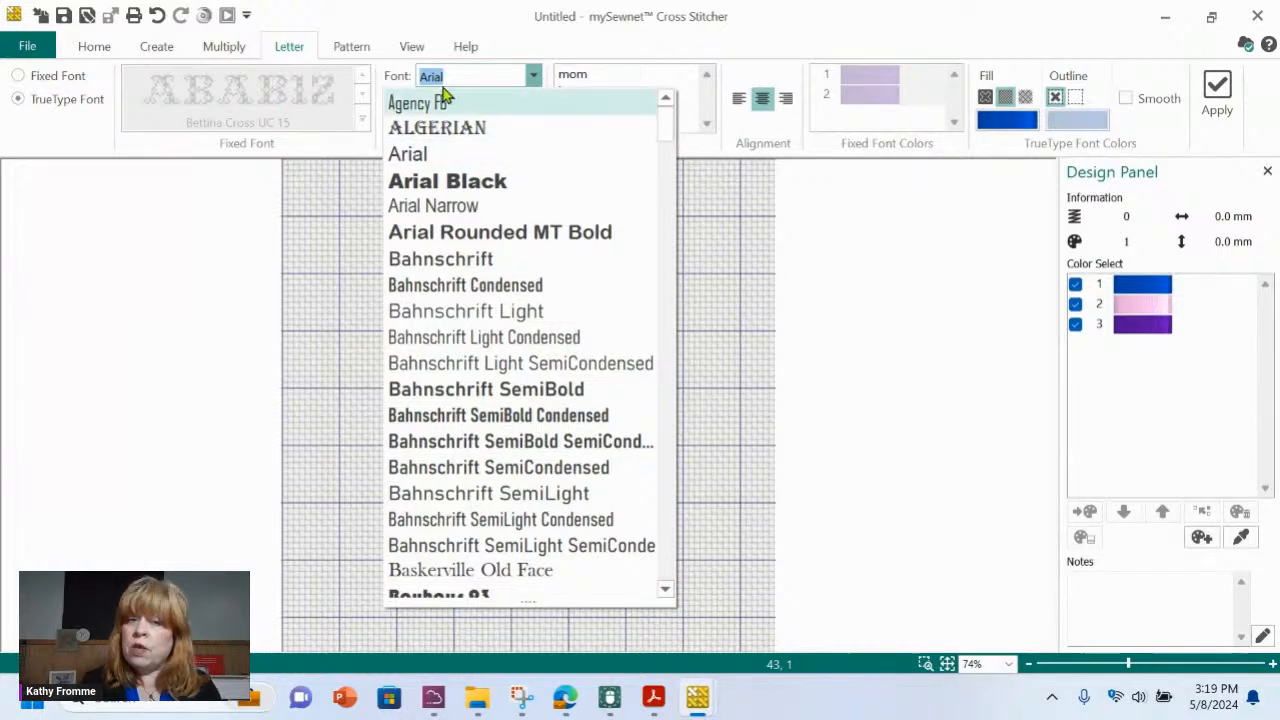
pyautogui.moveTo(668, 124); pyautogui.dragTo(666, 214)
pyautogui.moveTo(660, 218); pyautogui.dragTo(652, 297)
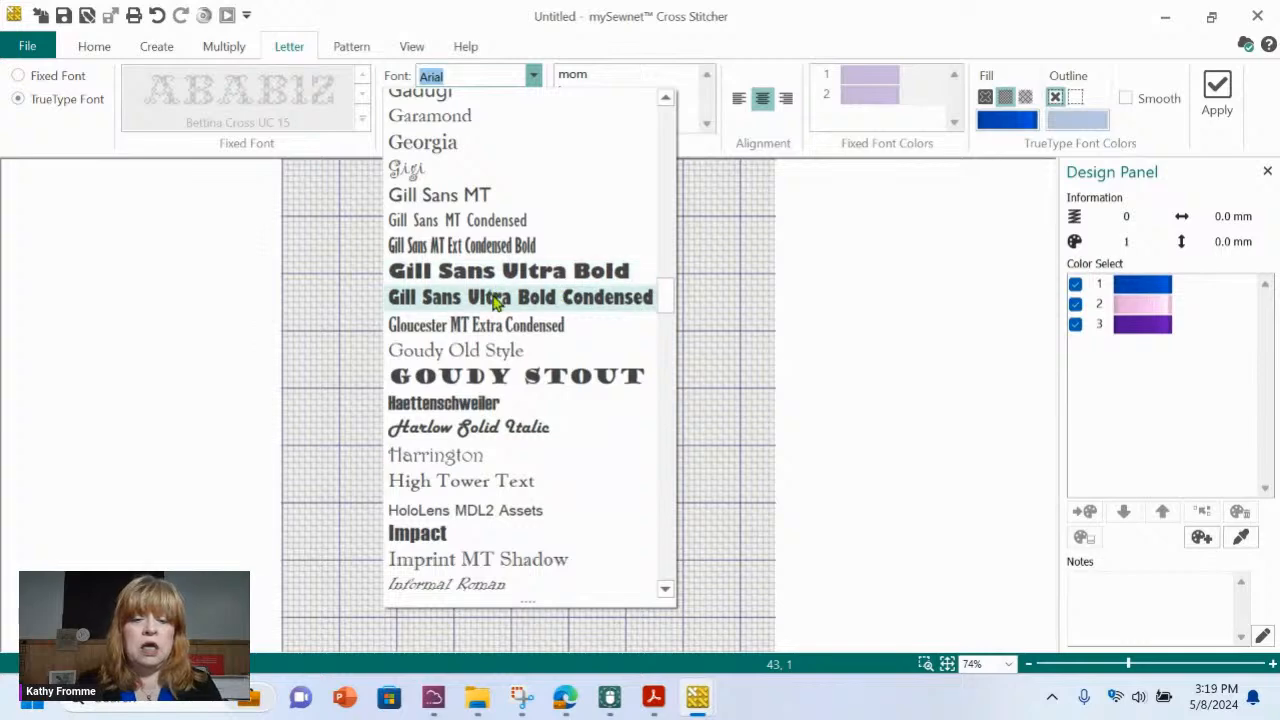
pyautogui.click(528, 277)
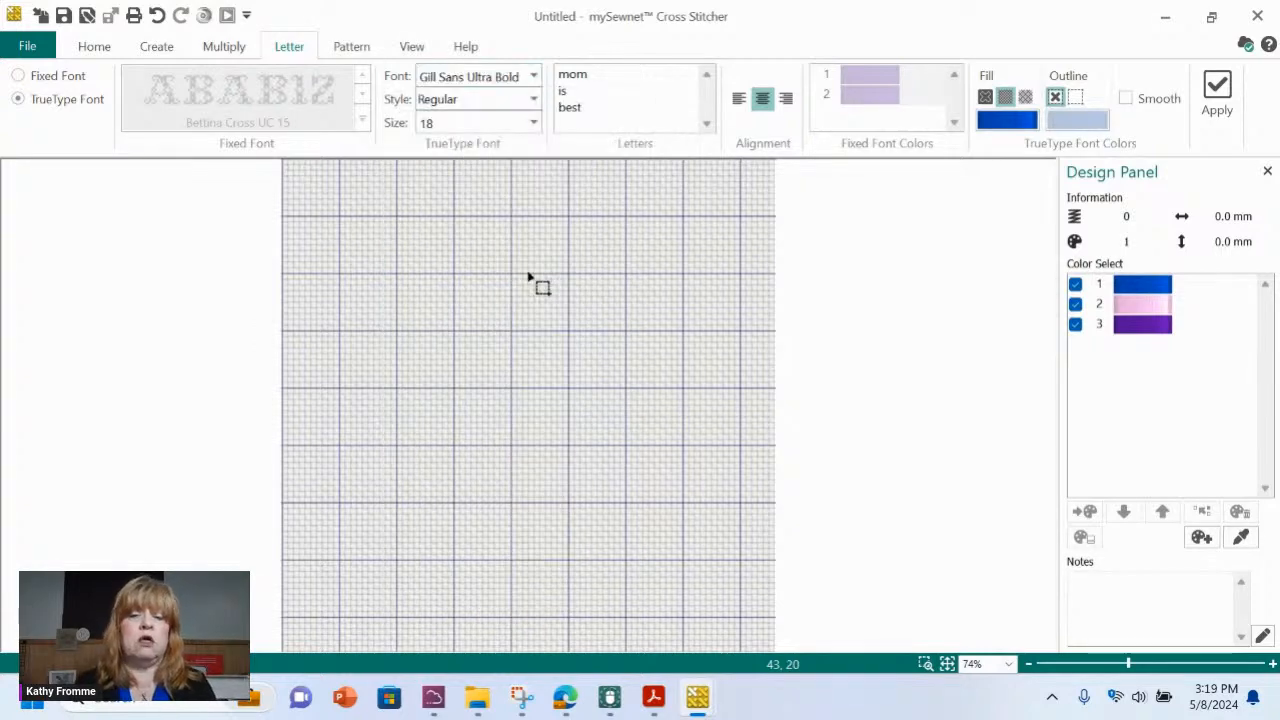
# - Keep the TrueType style Regular, set the font size to 14, and keep the lines centered
pyautogui.click(535, 100)
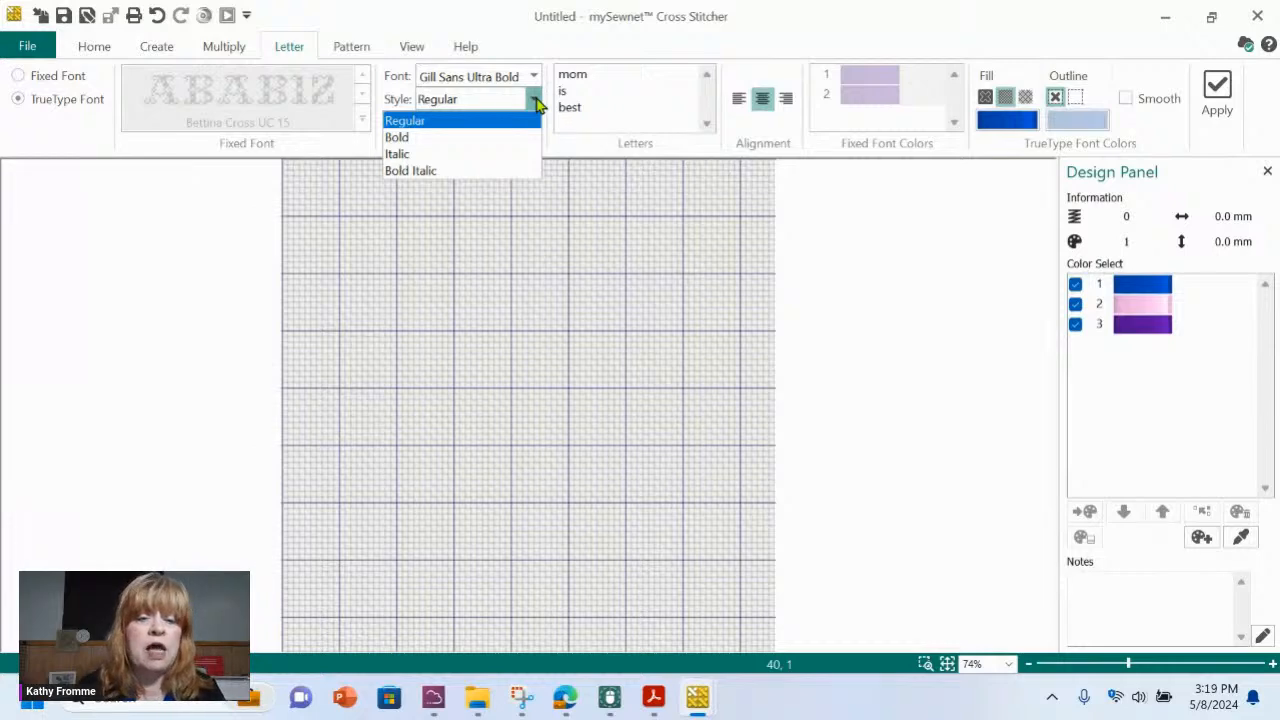
pyautogui.click(535, 101)
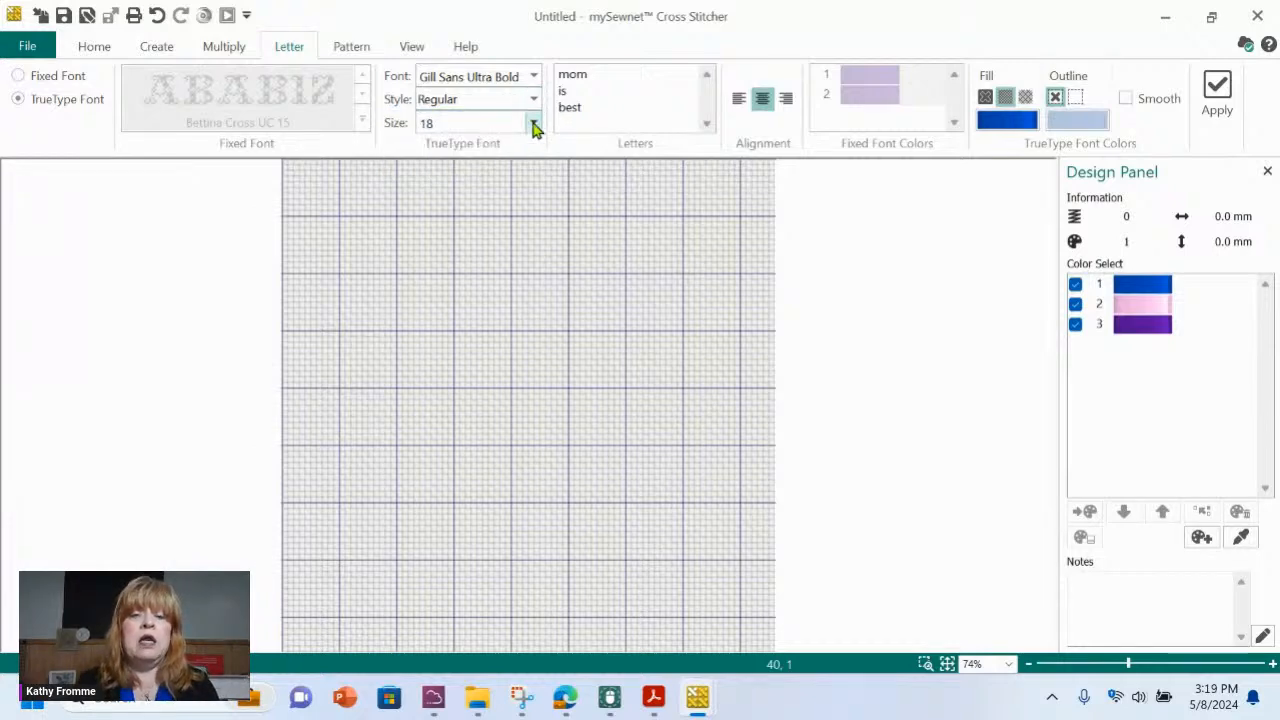
pyautogui.click(534, 122)
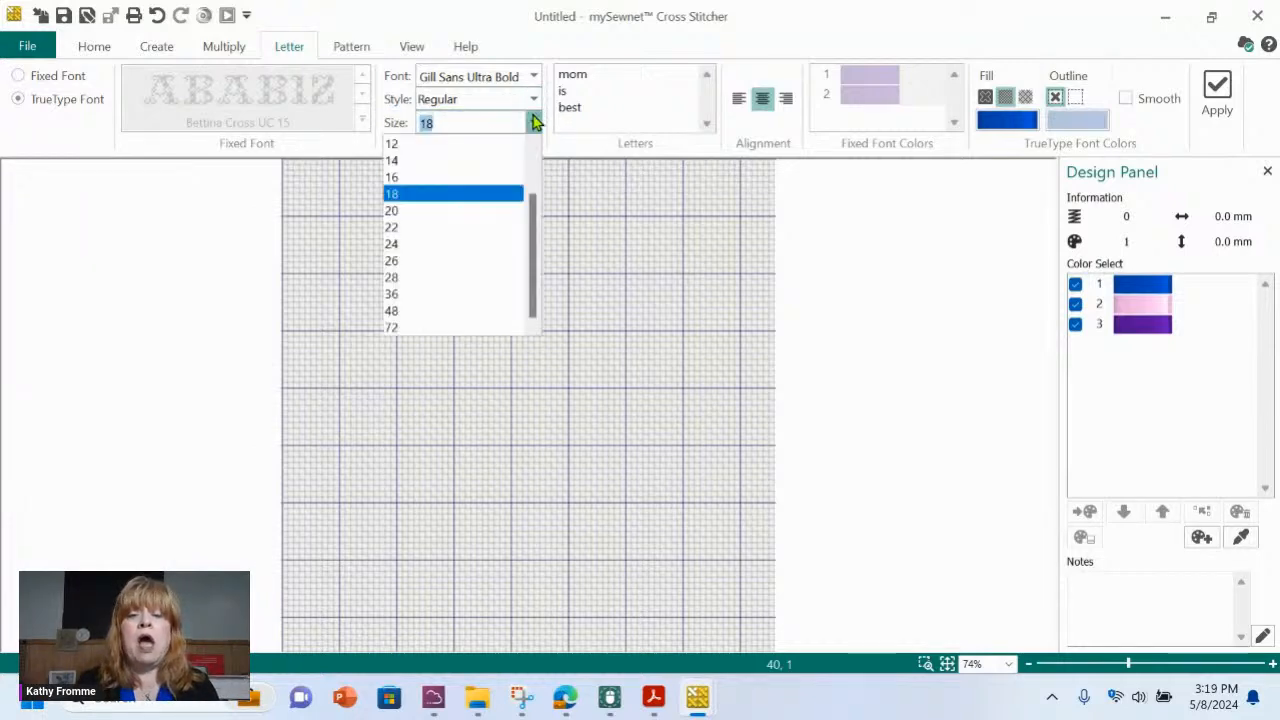
pyautogui.click(410, 161)
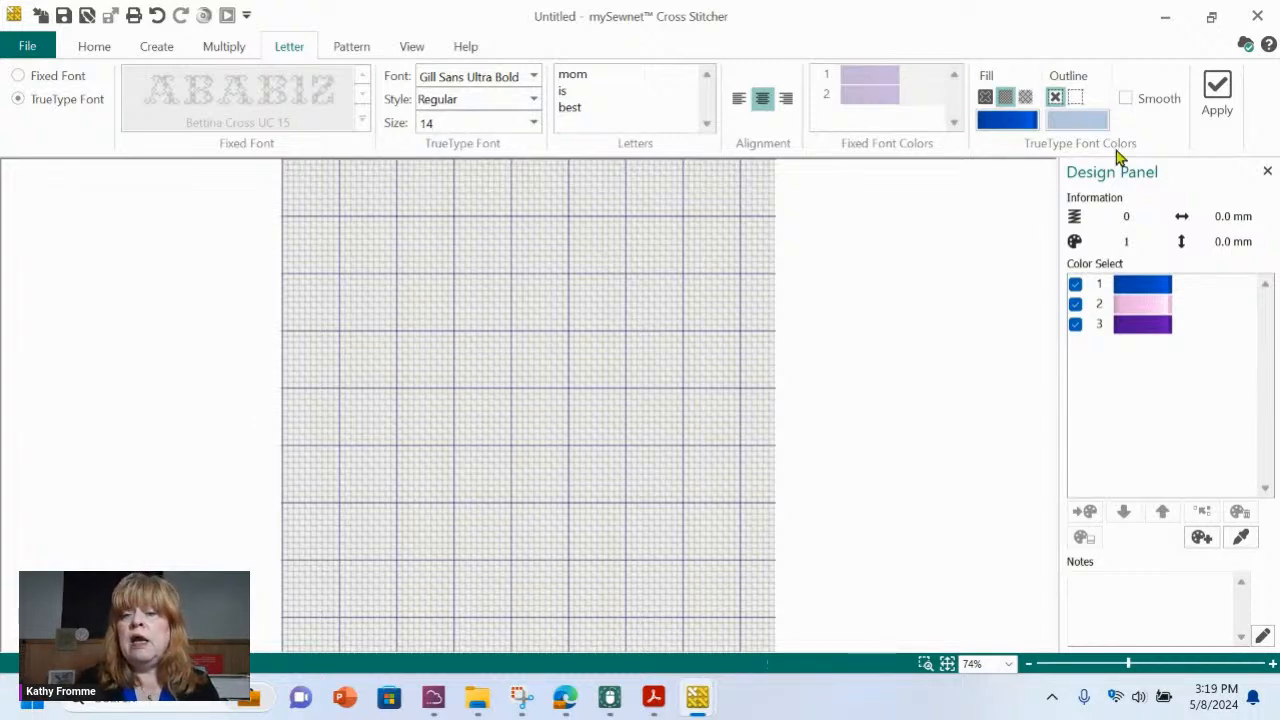
pyautogui.click(764, 100)
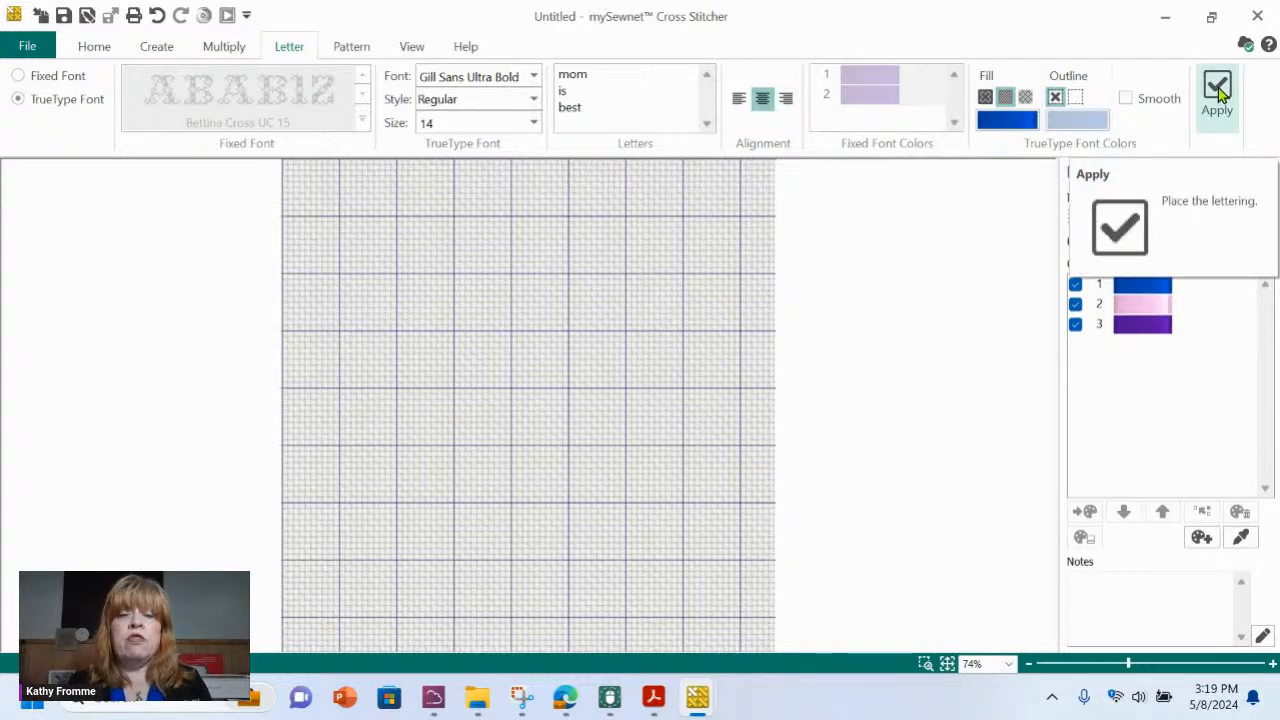
# - Capitalize the first line as "Mom", apply the blue TrueType lettering, and move it to the middle of the canvas, about 120 by 138 mm
pyautogui.click(614, 78)
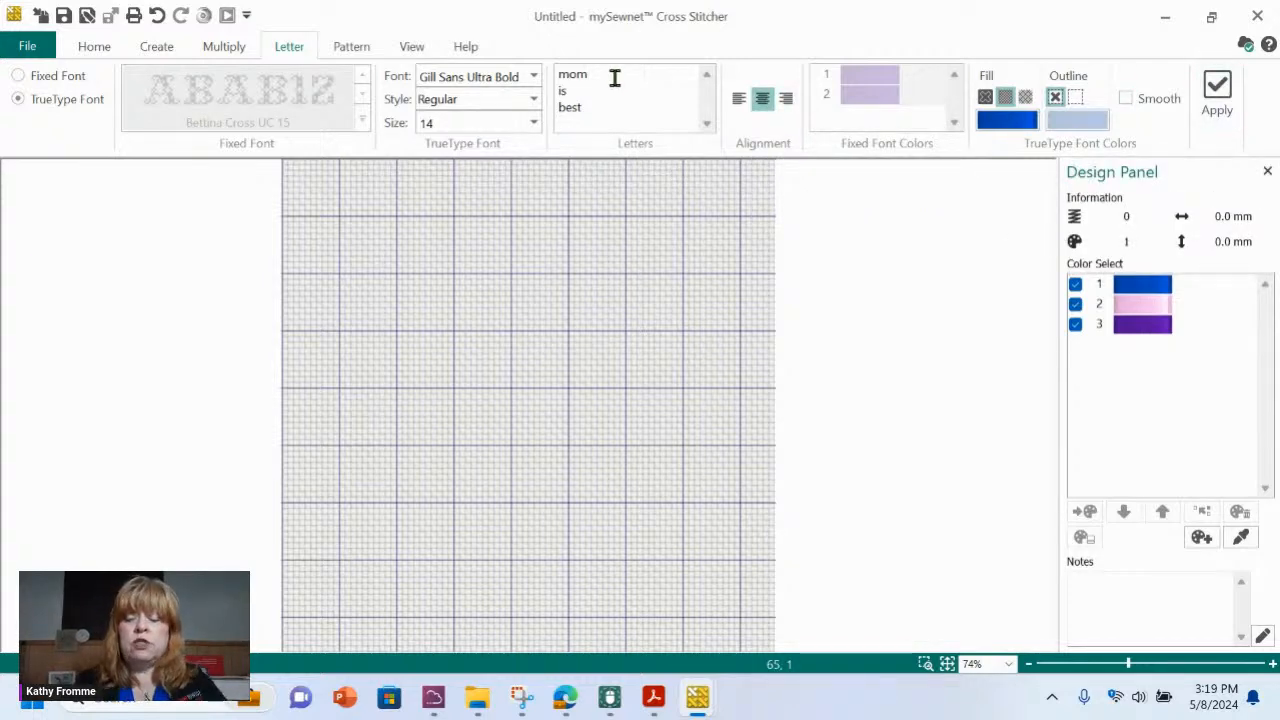
pyautogui.press('Home')
pyautogui.press('Delete')
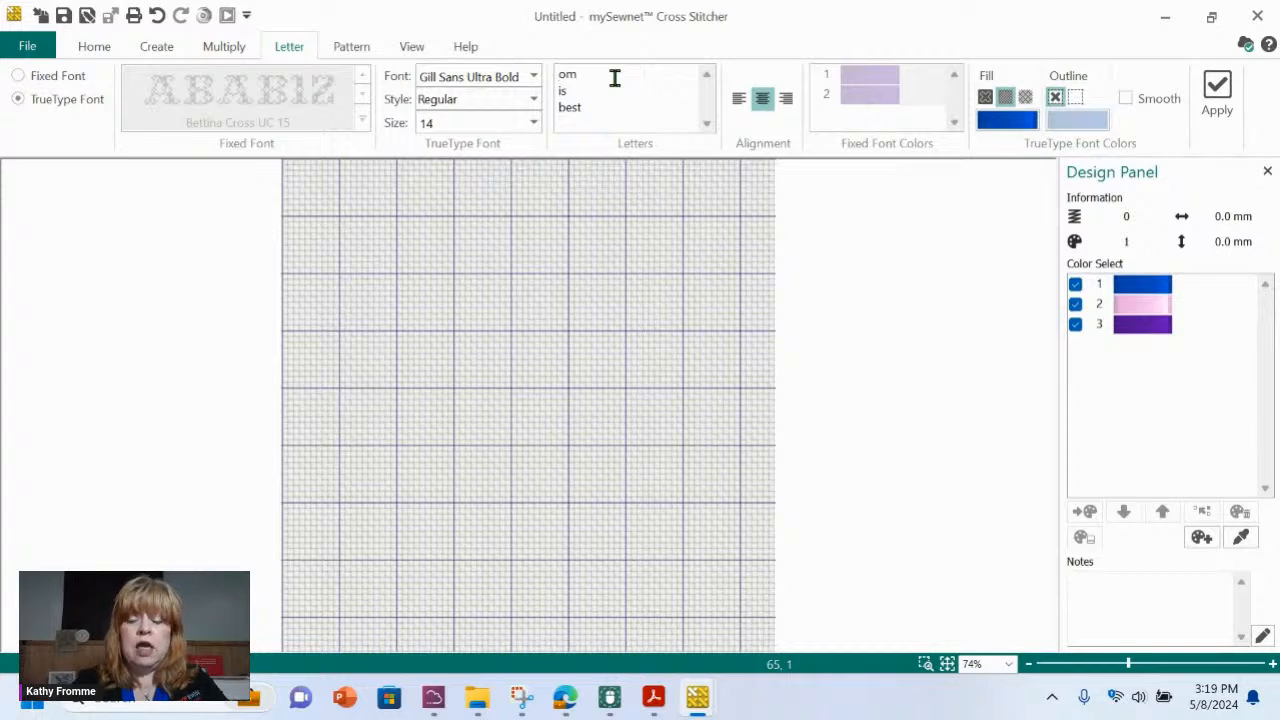
pyautogui.write('M')
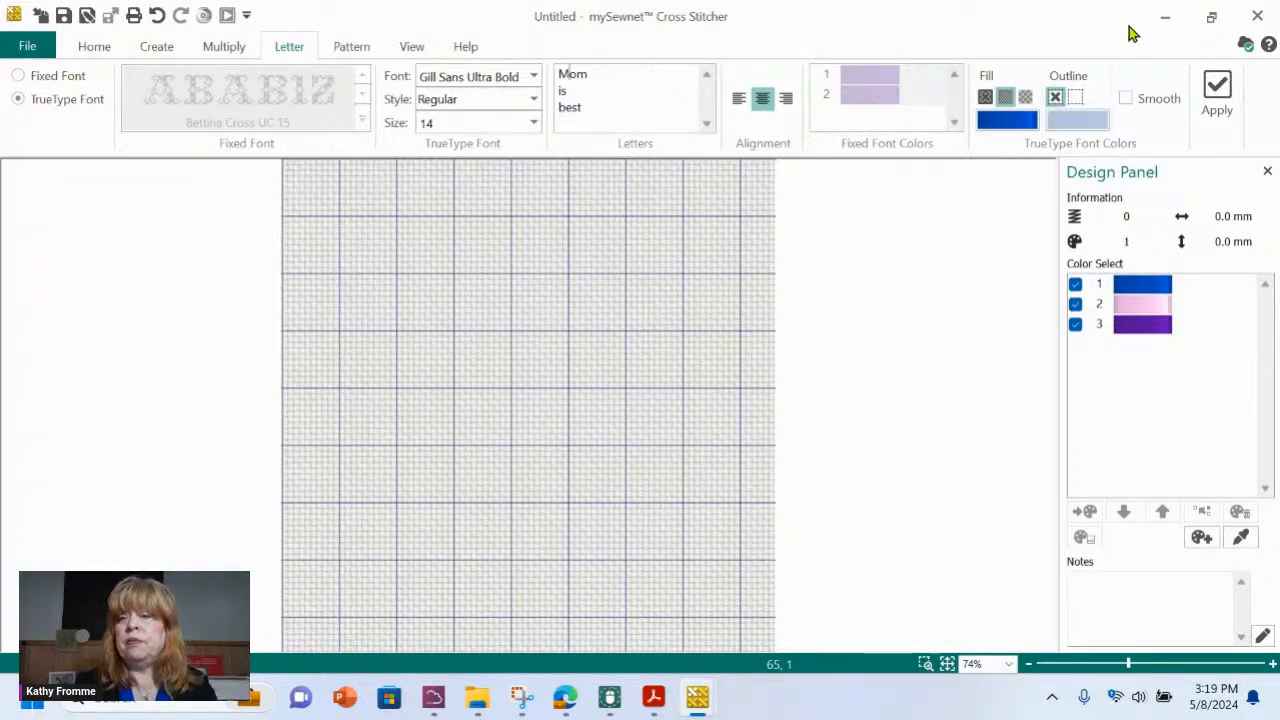
pyautogui.click(1230, 107)
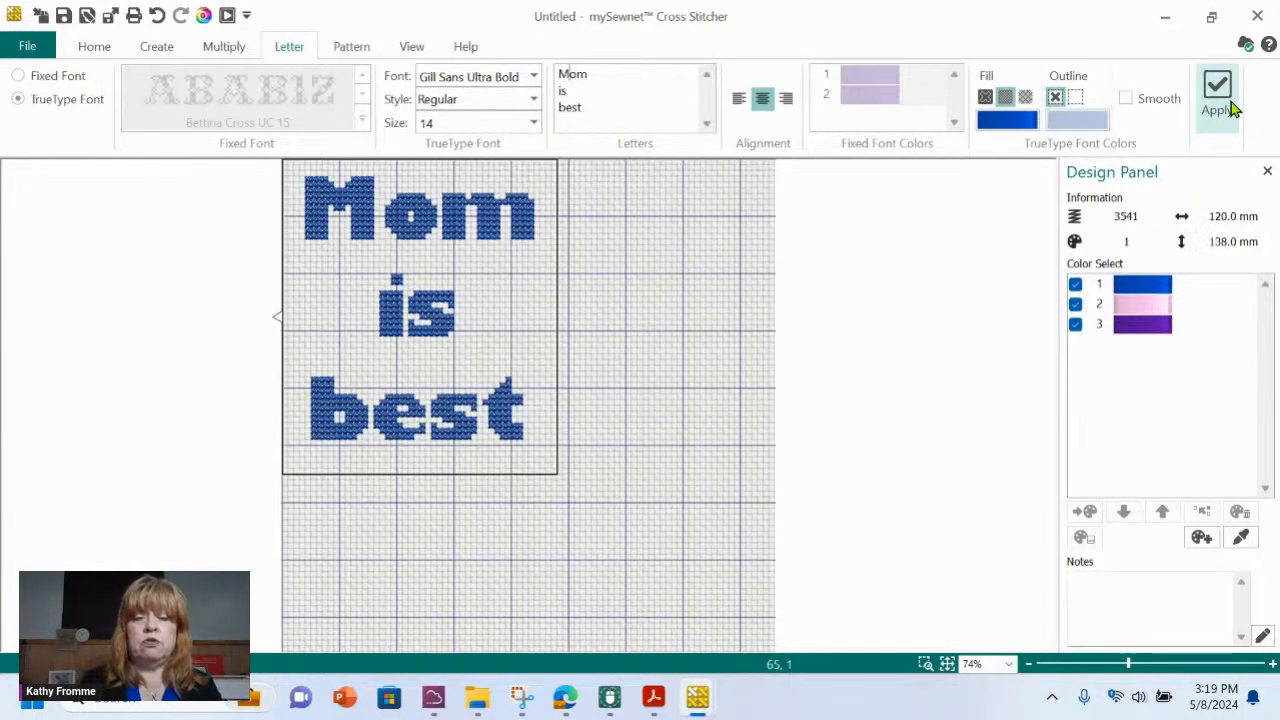
pyautogui.moveTo(491, 297); pyautogui.dragTo(625, 353)
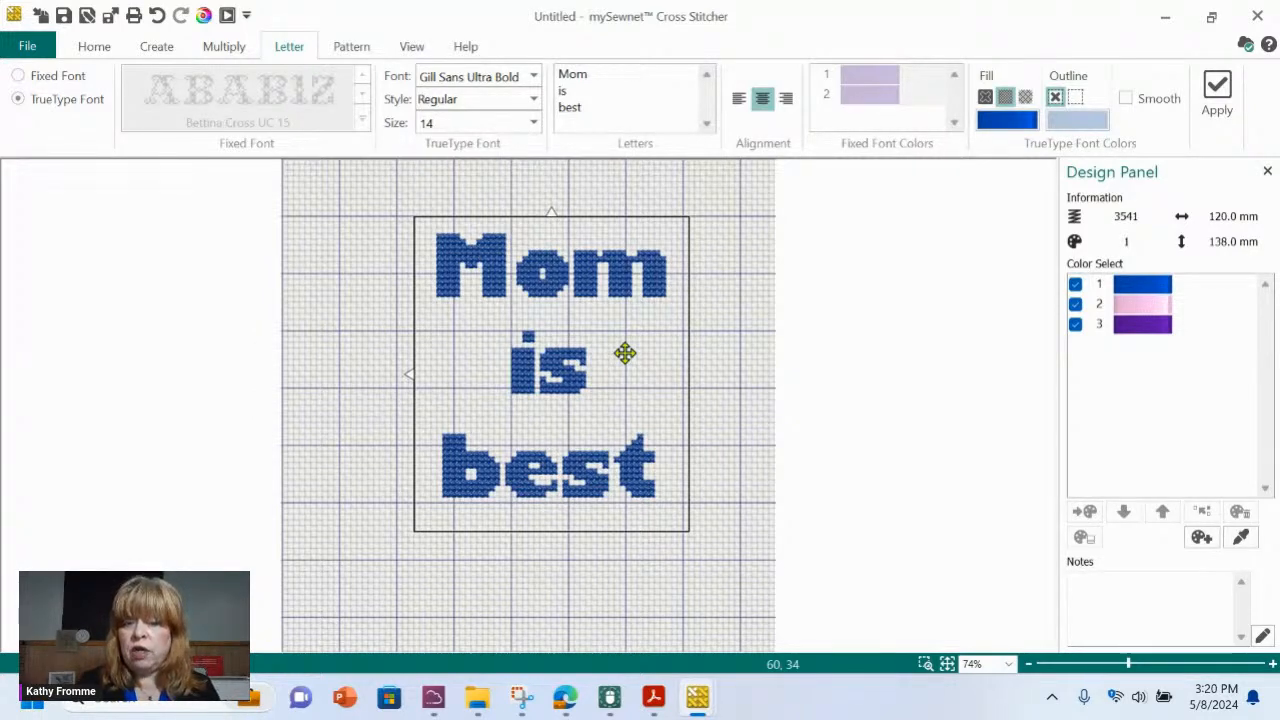
# - Move the filled blue "Mom is best" lettering to the upper-left corner of the canvas and place it there
pyautogui.moveTo(625, 353); pyautogui.dragTo(497, 289)
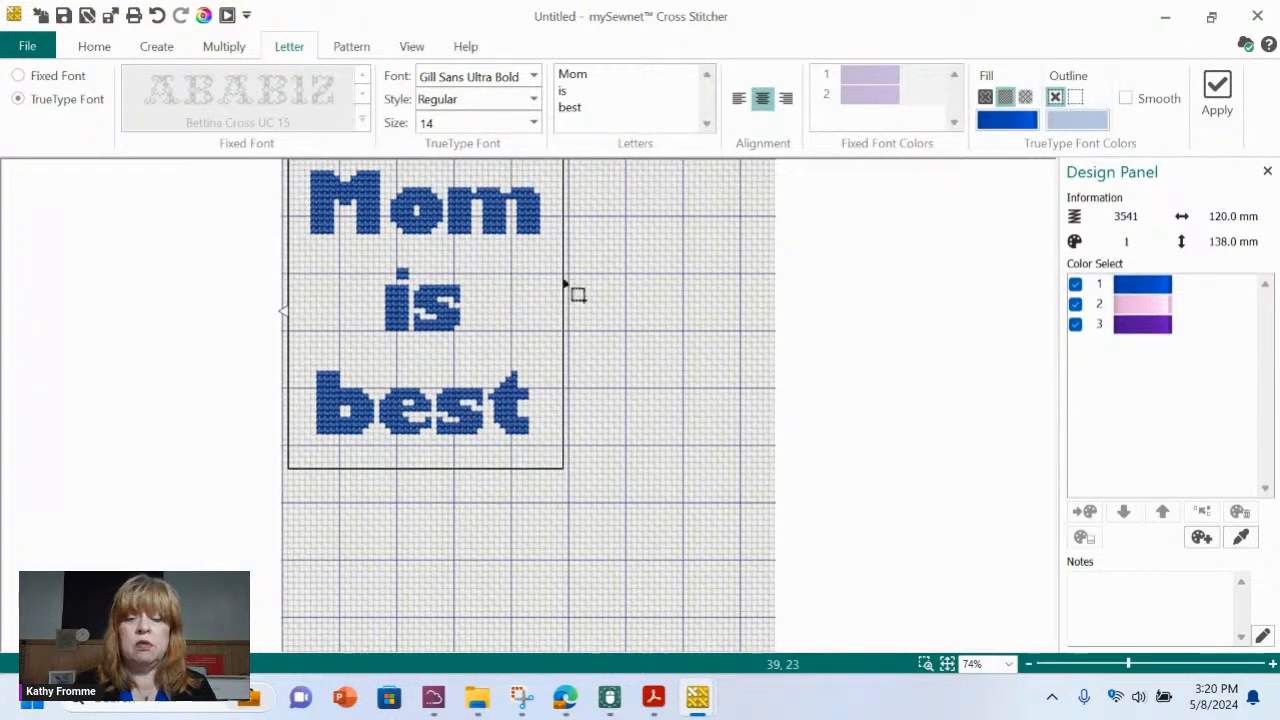
pyautogui.click(800, 288)
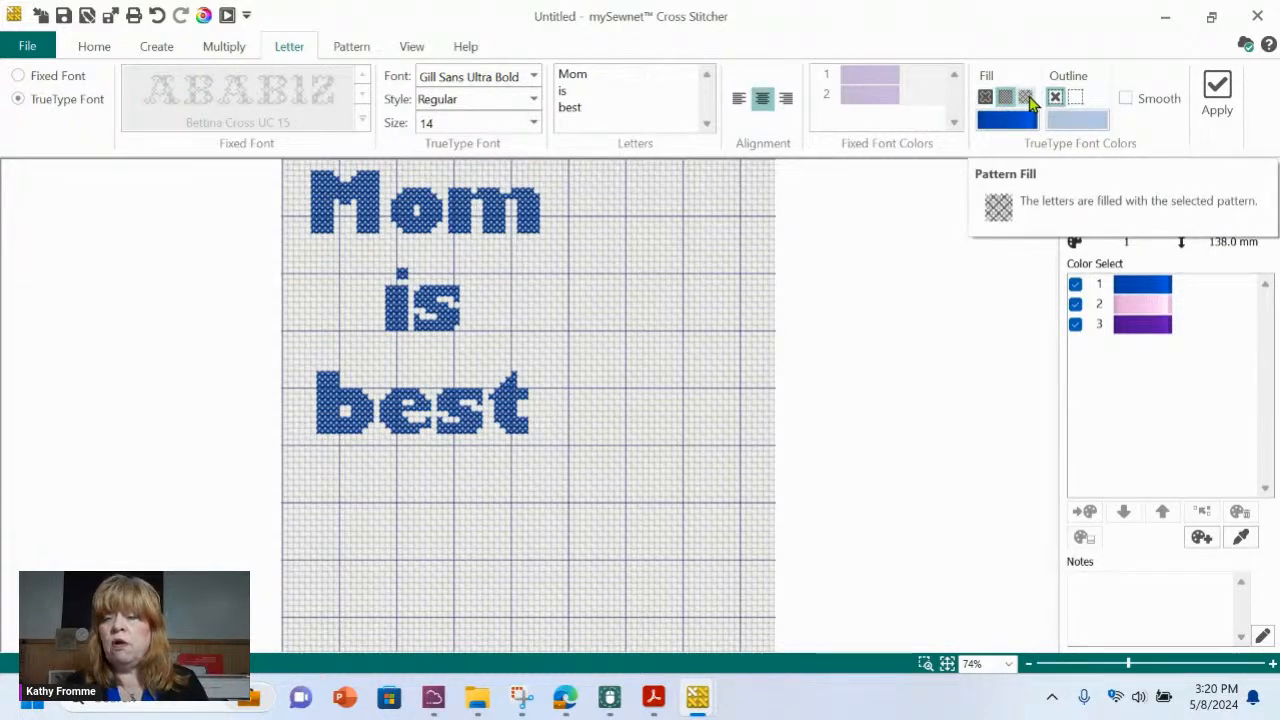
# - Apply the same lettering with no fill and a blue outline, and position it beside the filled version
pyautogui.click(982, 99)
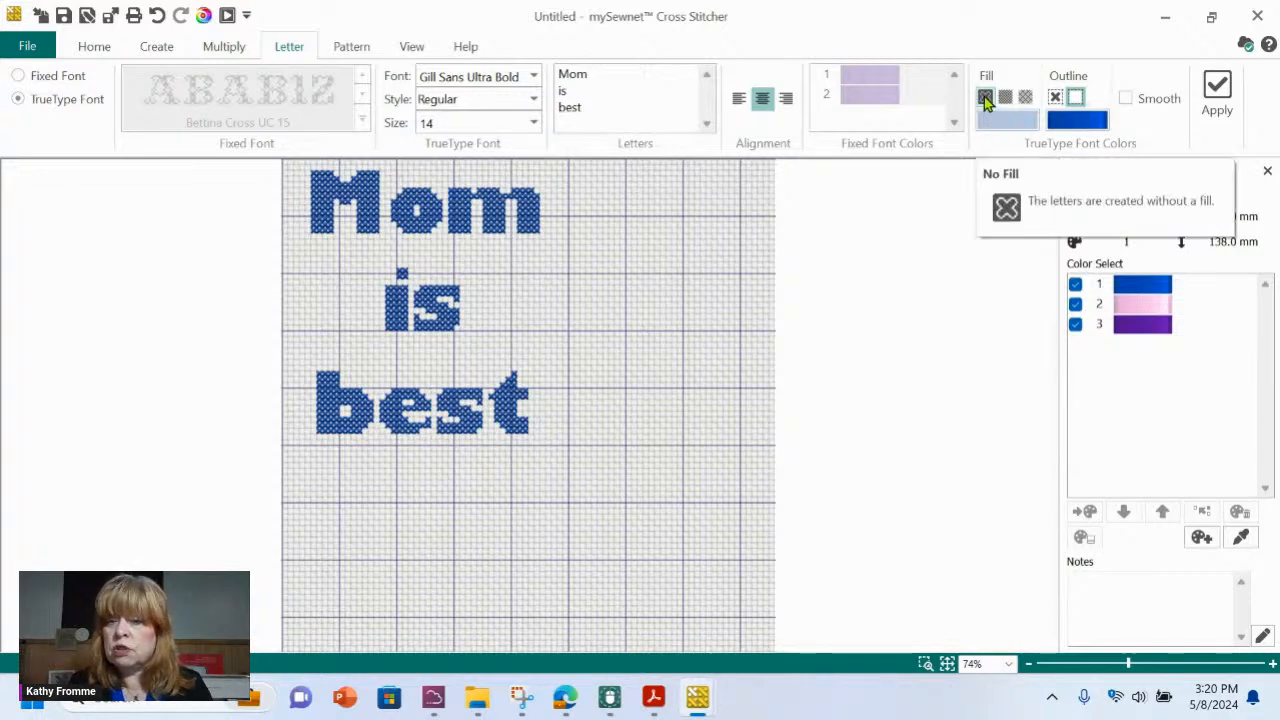
pyautogui.click(1076, 99)
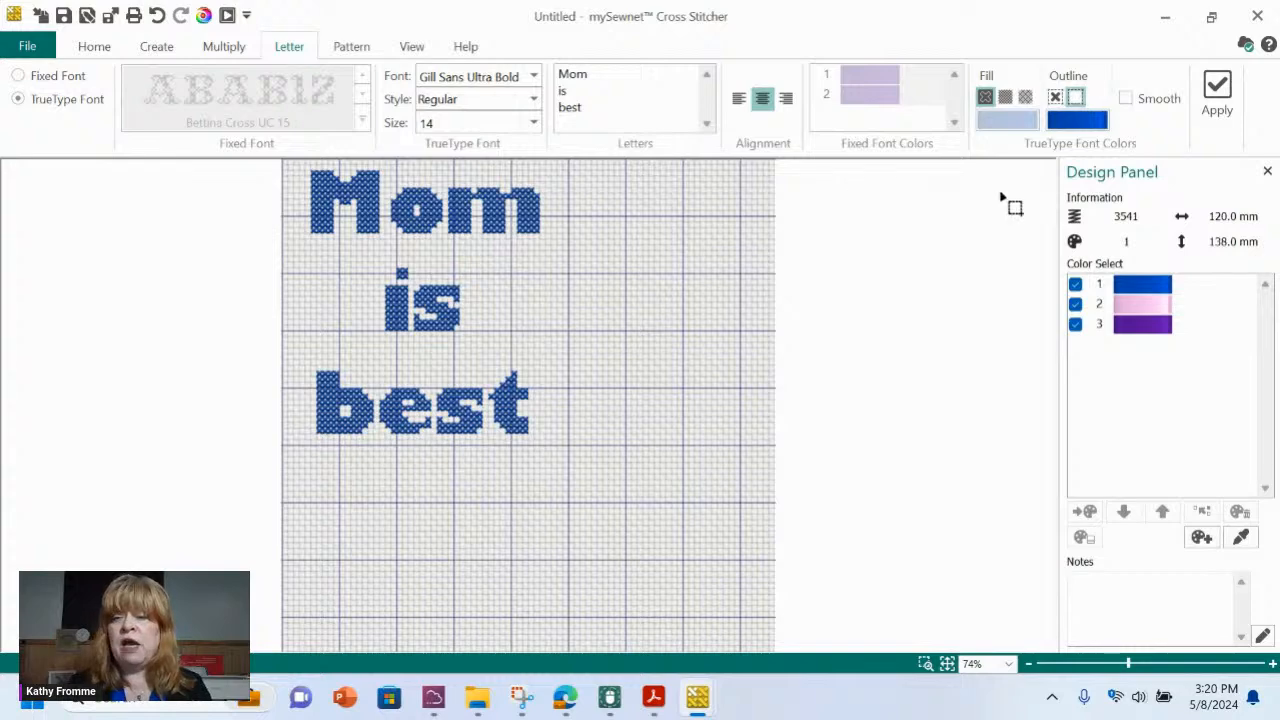
pyautogui.click(1222, 92)
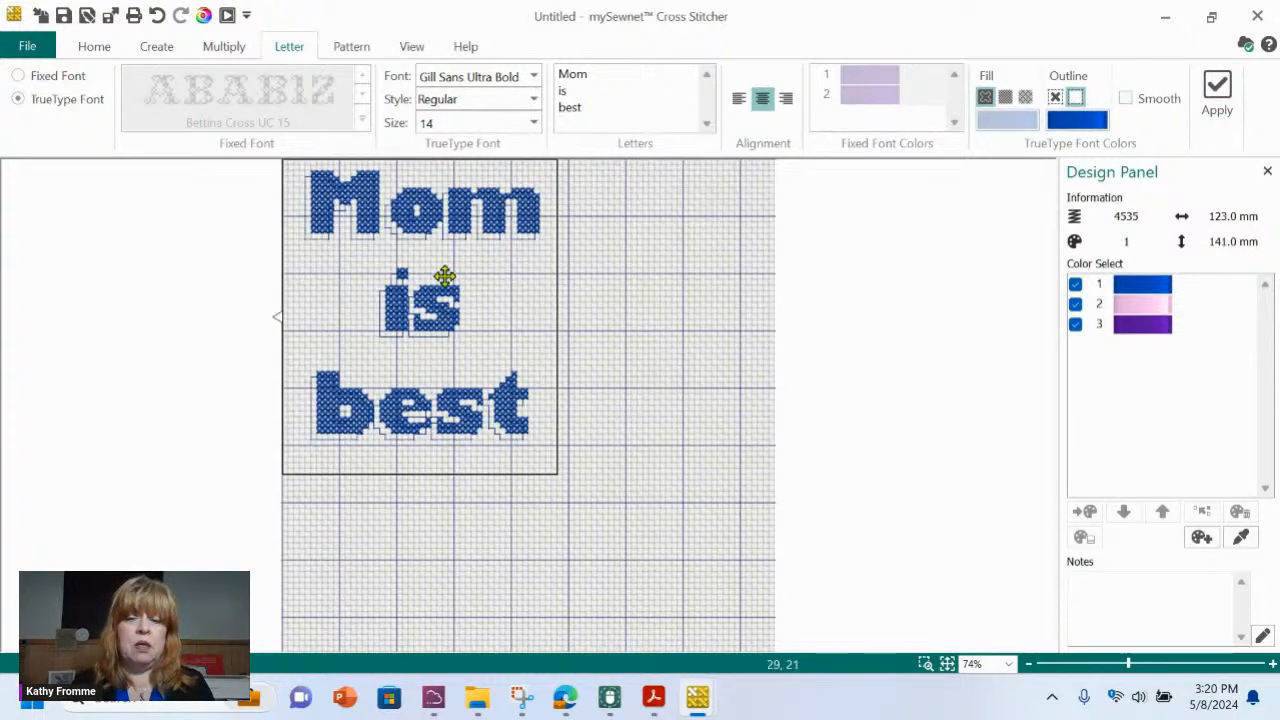
pyautogui.moveTo(480, 275); pyautogui.dragTo(743, 303)
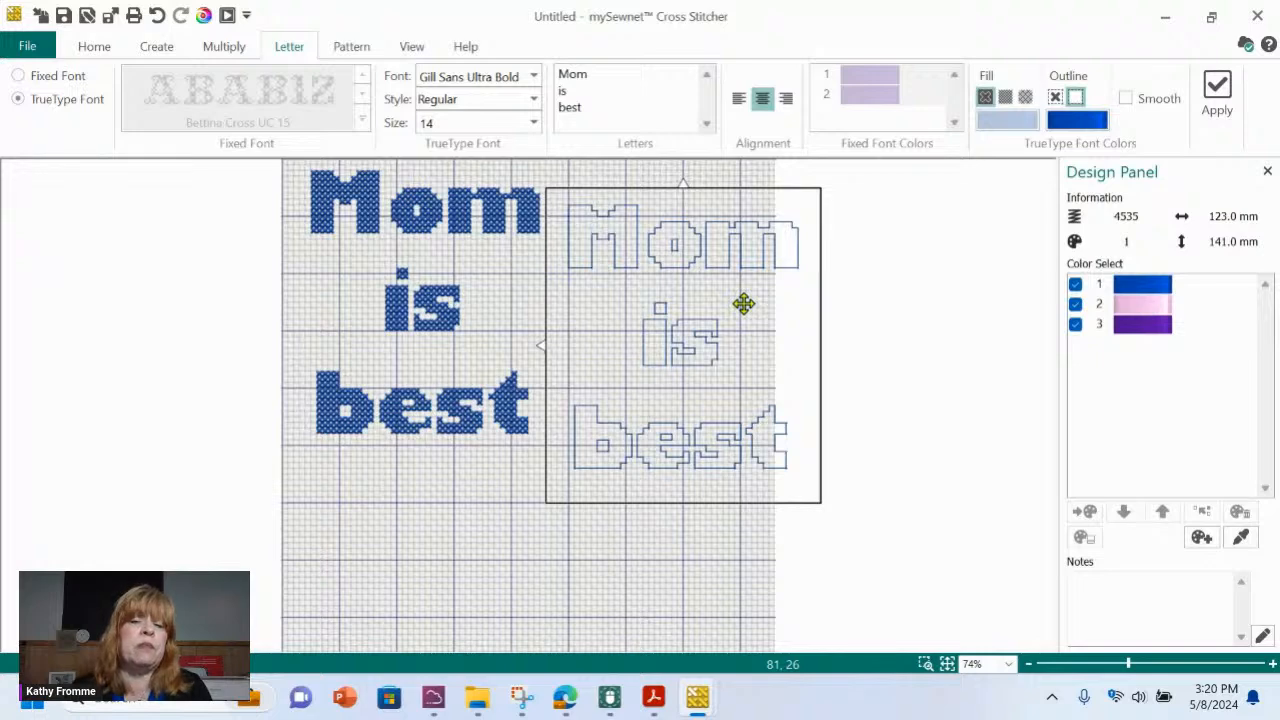
pyautogui.moveTo(743, 303); pyautogui.dragTo(743, 303)
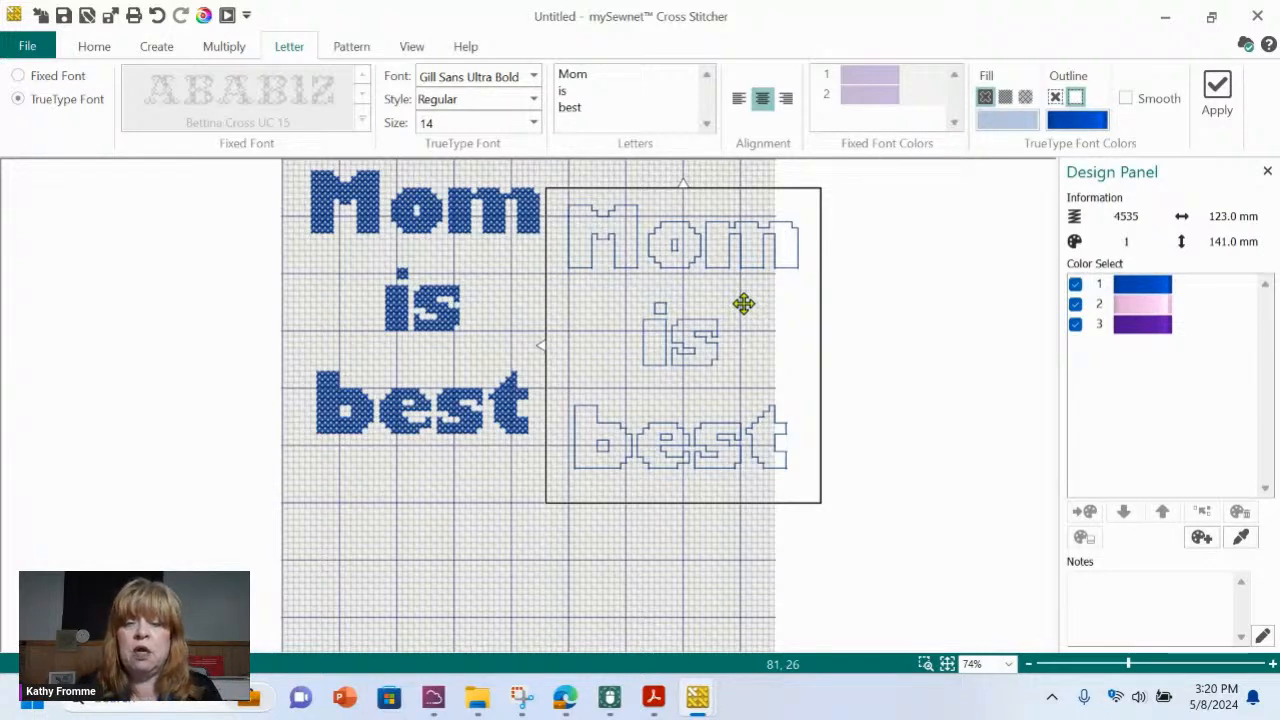
pyautogui.moveTo(743, 303); pyautogui.dragTo(743, 303)
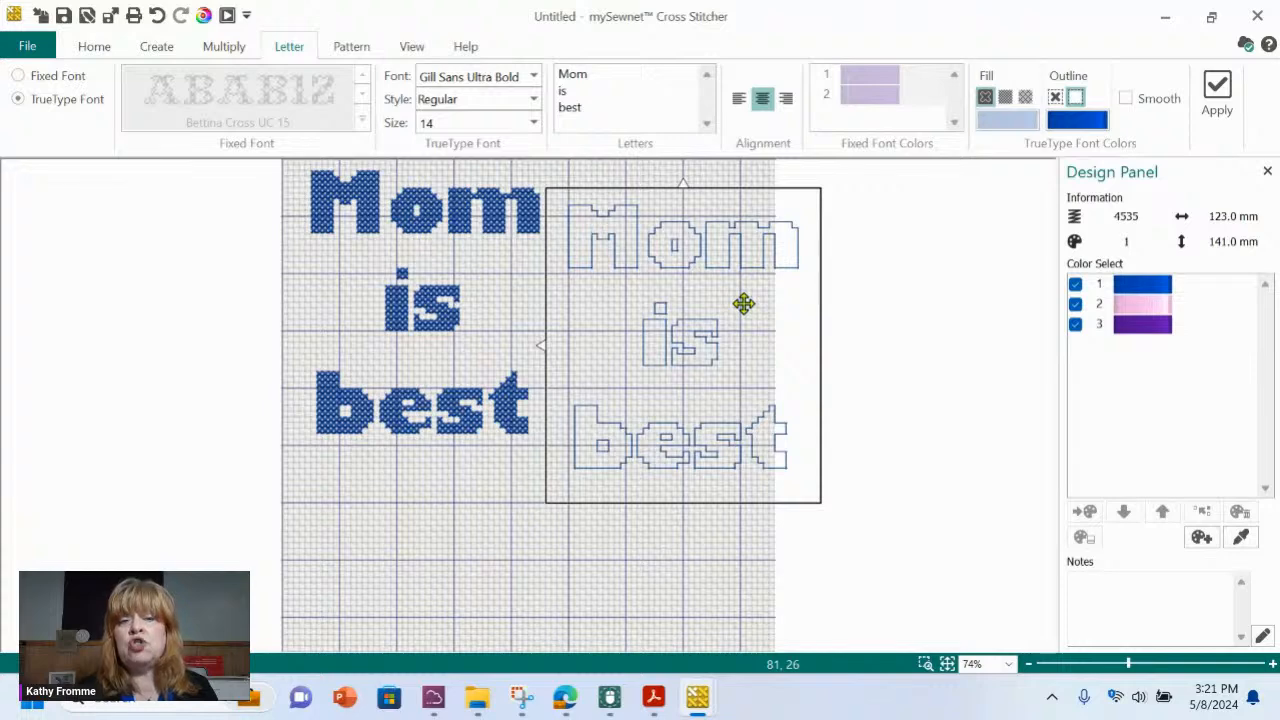
pyautogui.moveTo(743, 303); pyautogui.dragTo(743, 303)
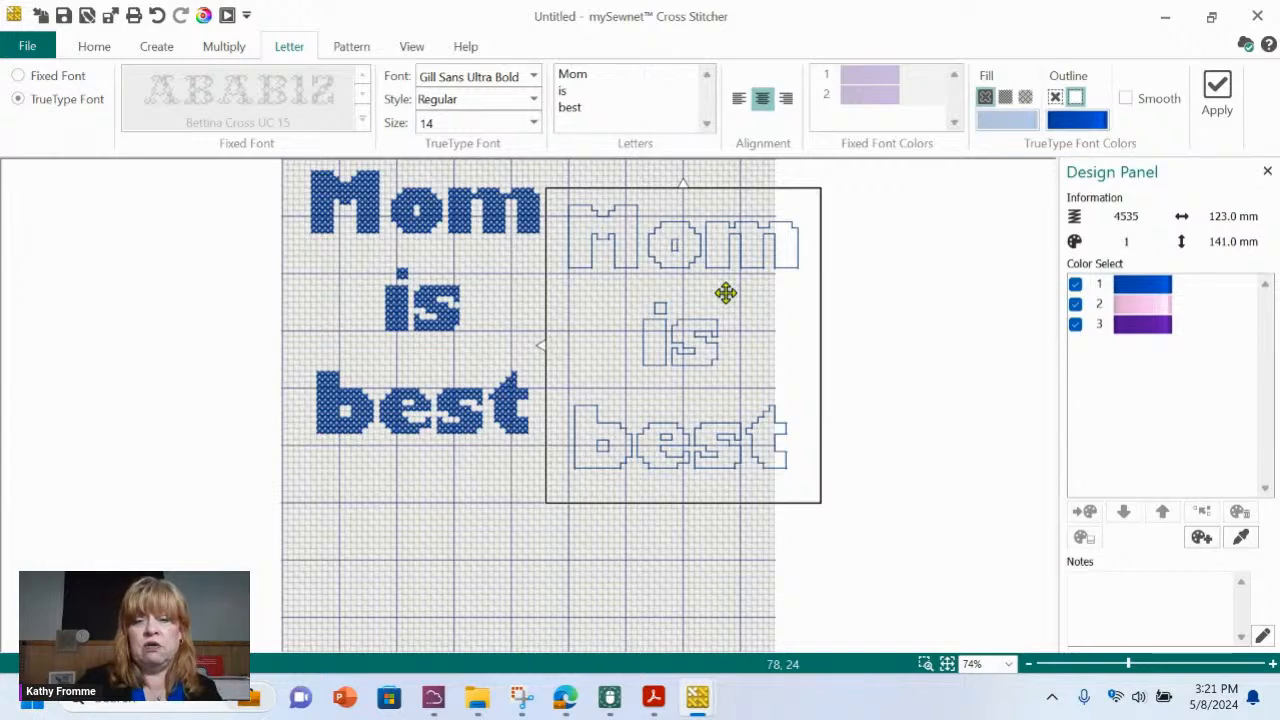
# - Discard the floating outline lettering, then select the filled lettering and delete it from the canvas
pyautogui.press('Escape')
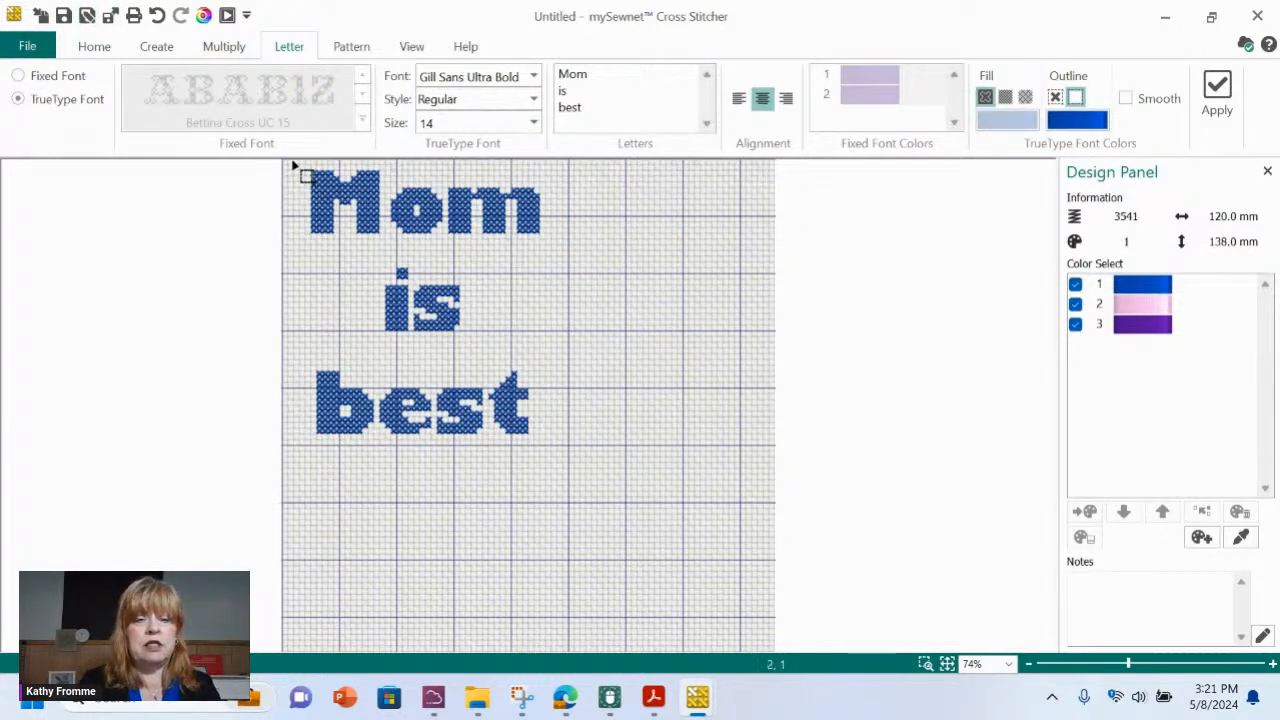
pyautogui.moveTo(295, 166); pyautogui.dragTo(603, 508)
pyautogui.press('Delete')
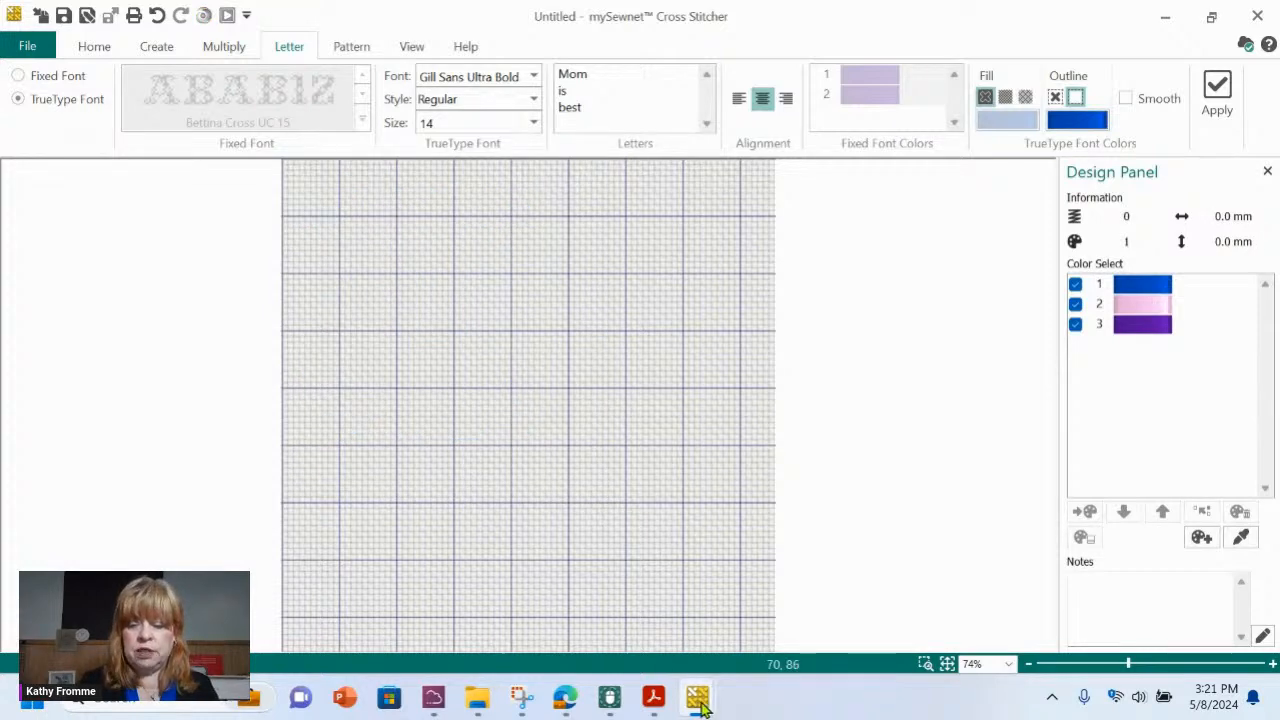
# - Open a new project window and choose to load a picture for a new cross stitch design
pyautogui.moveTo(700, 707)
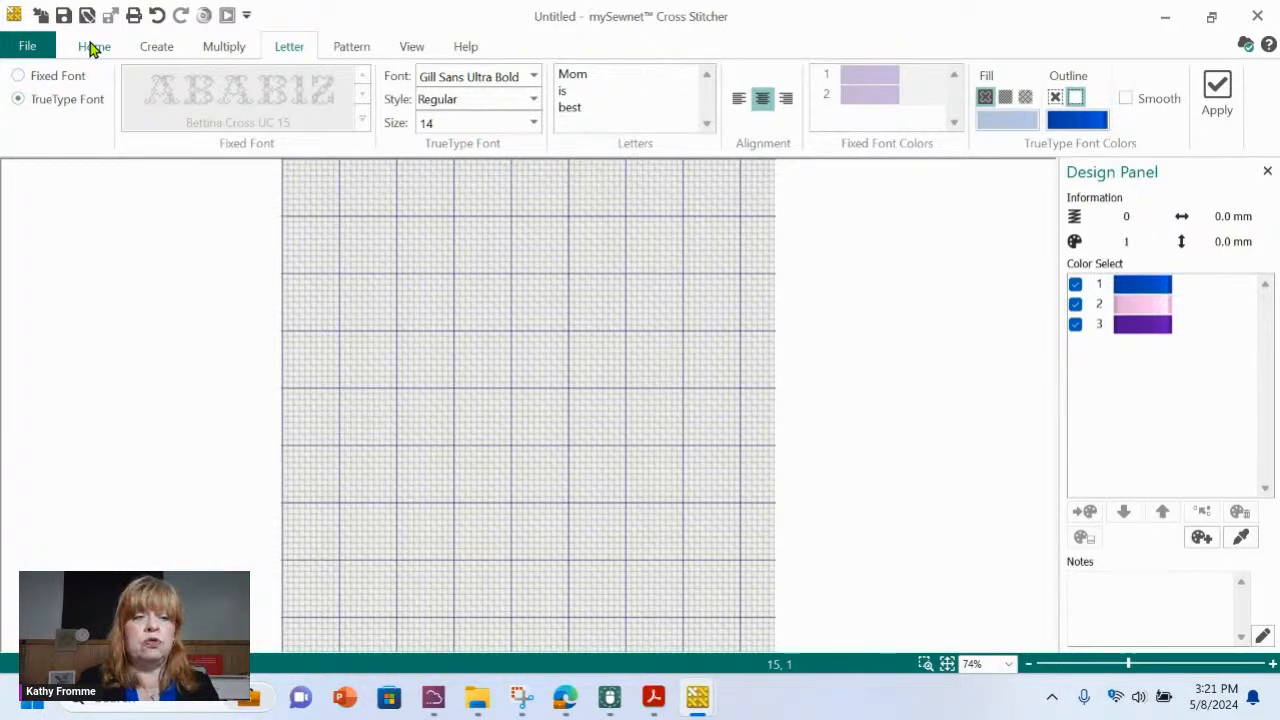
pyautogui.click(42, 52)
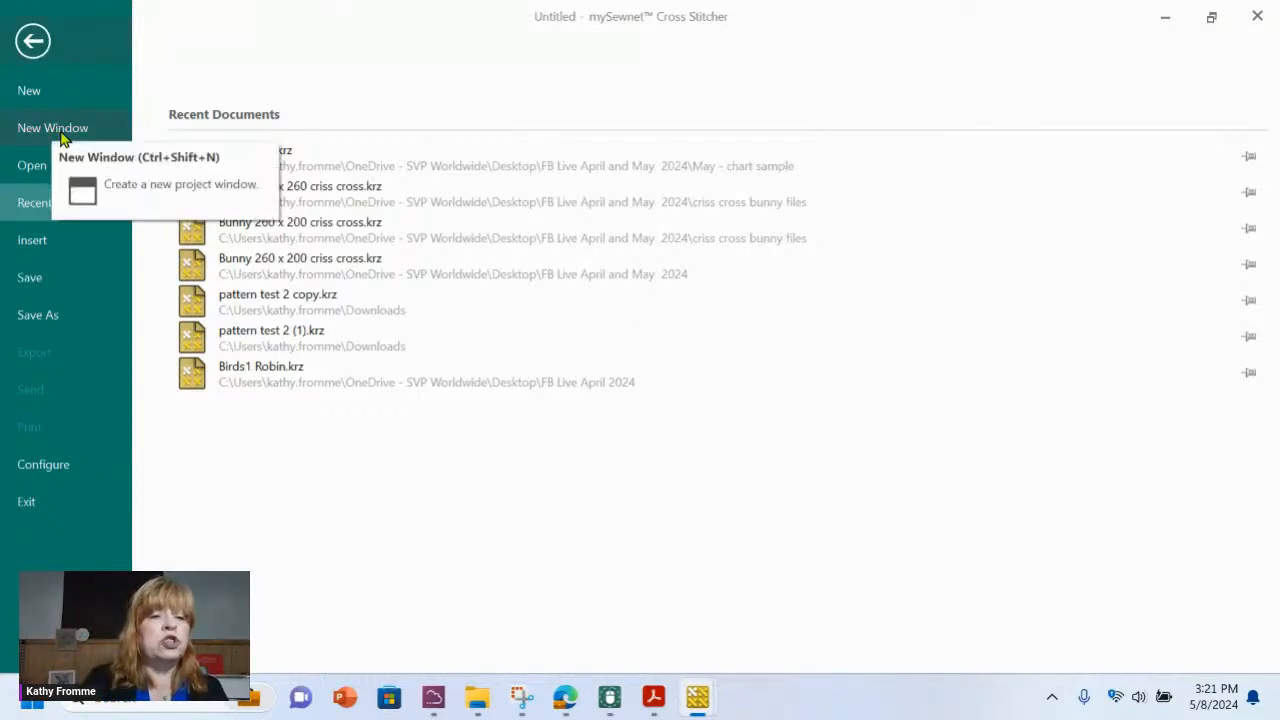
pyautogui.click(23, 134)
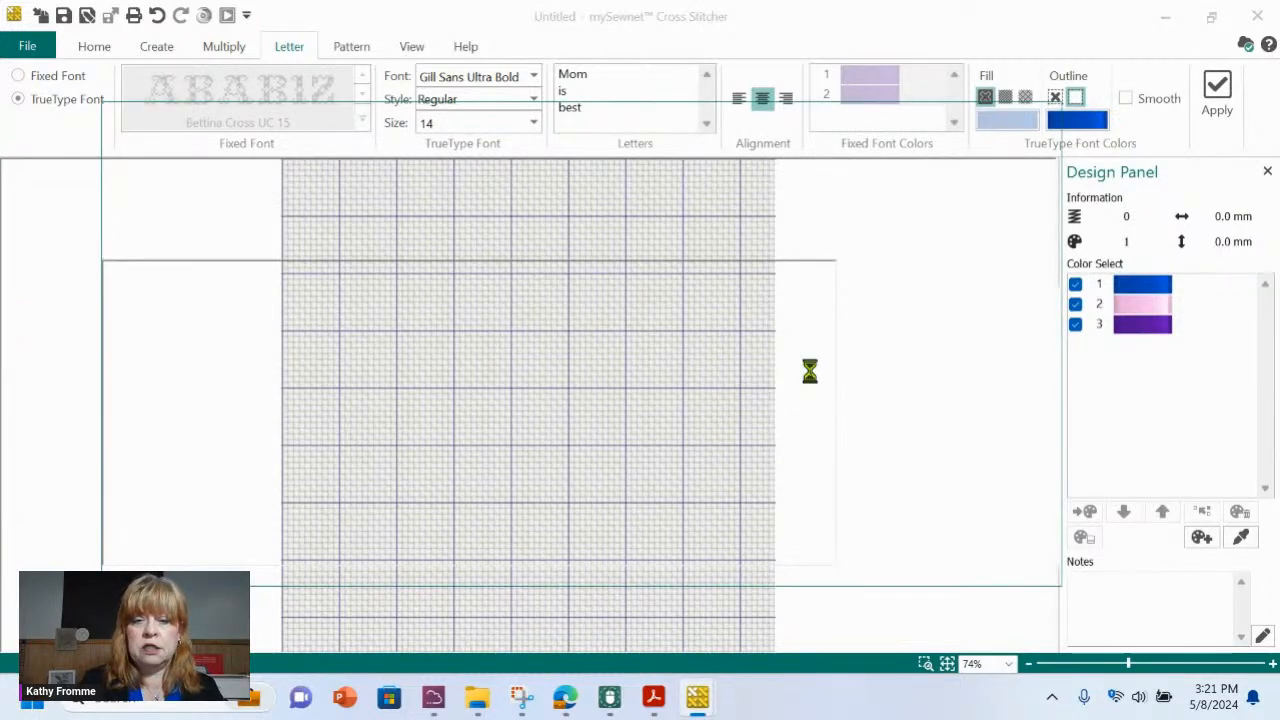
pyautogui.click(998, 119)
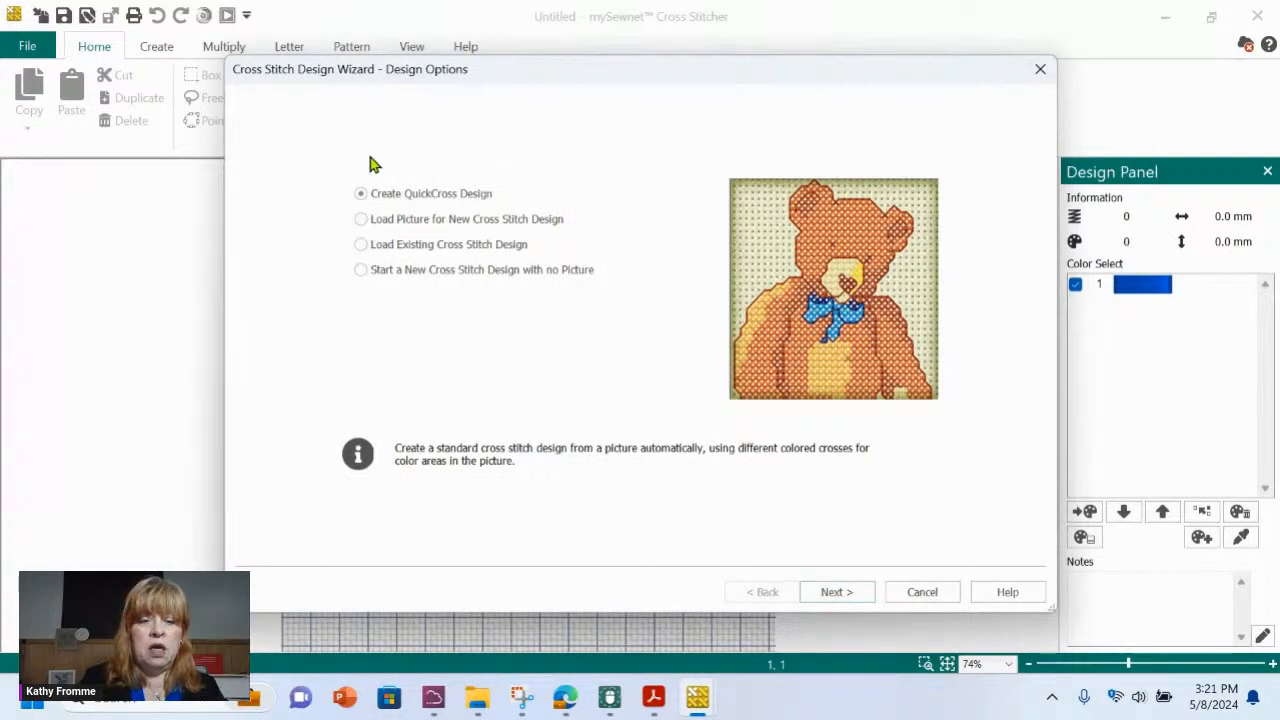
pyautogui.click(363, 224)
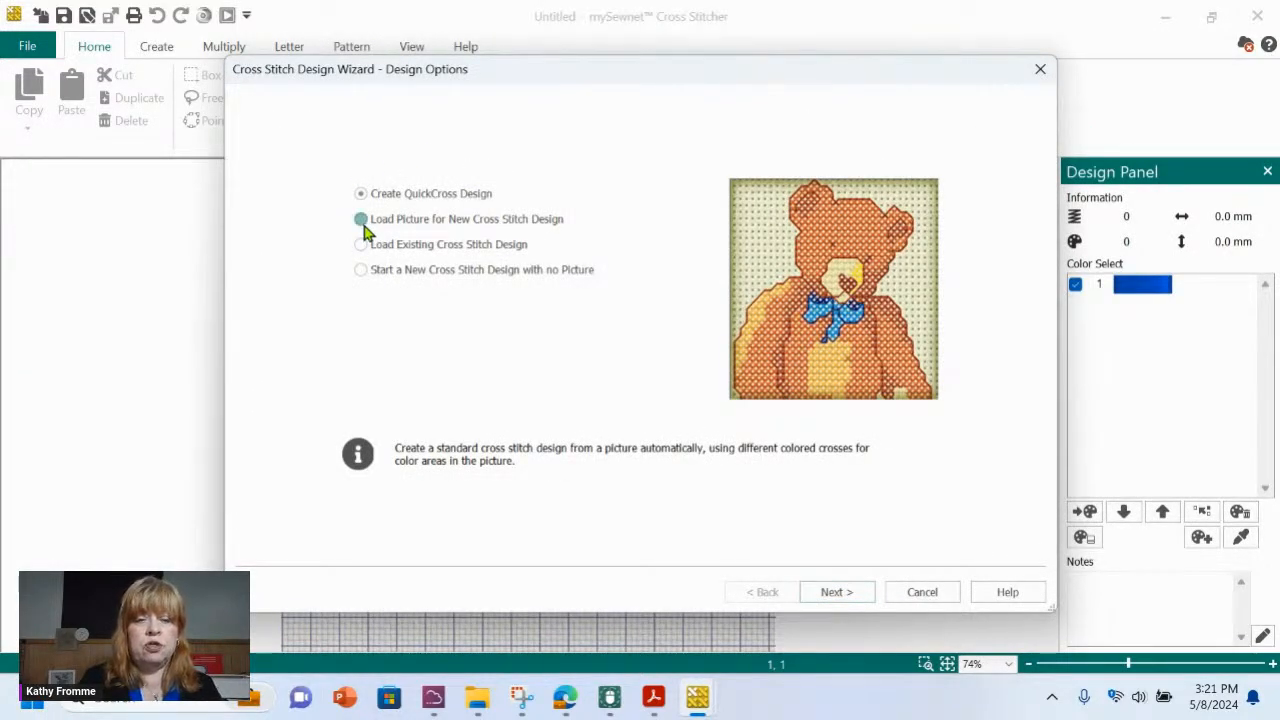
pyautogui.click(833, 593)
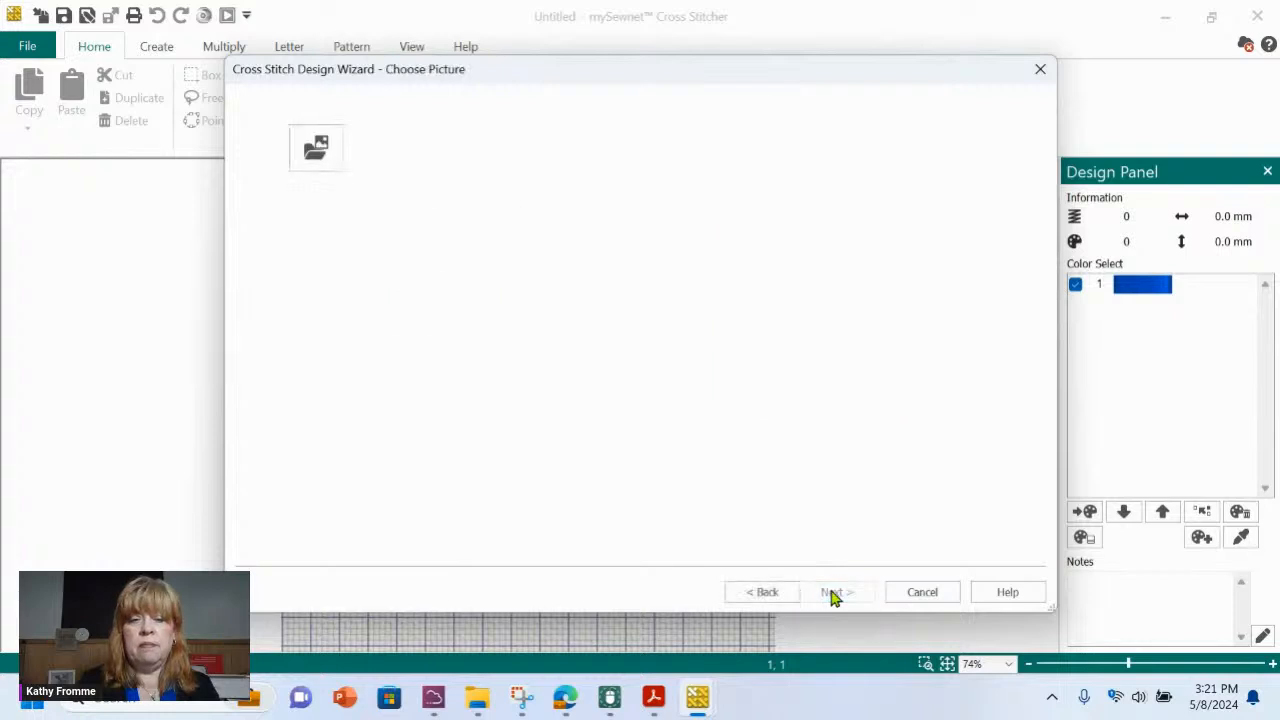
# - Browse for a picture to load and open the mySewnetSamples_120\Embroidery\Pics folder
pyautogui.click(316, 148)
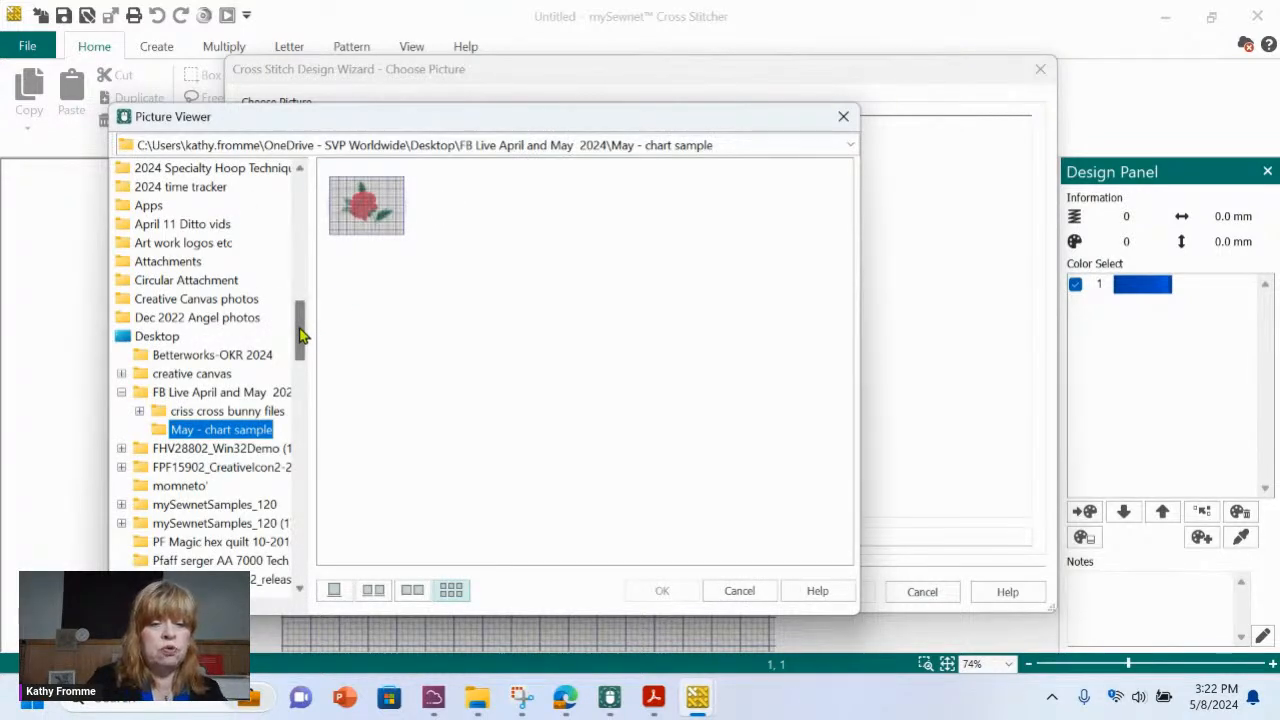
pyautogui.moveTo(302, 336); pyautogui.dragTo(297, 357)
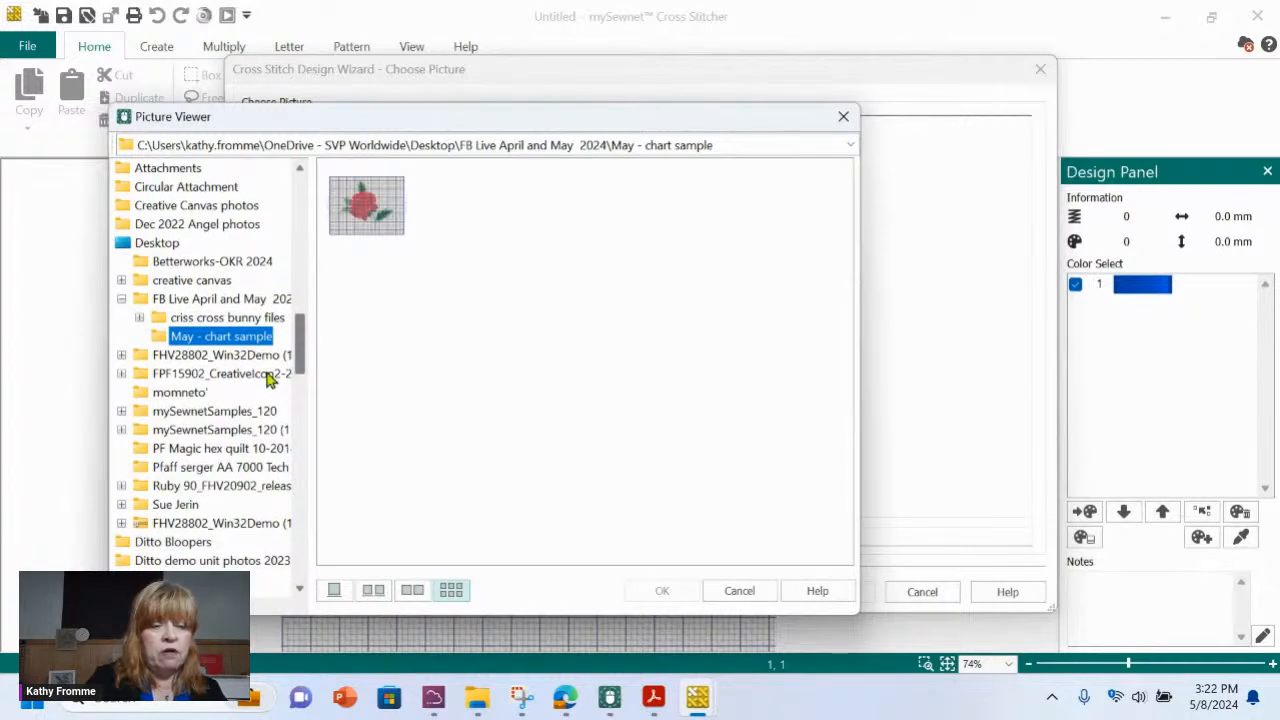
pyautogui.click(240, 411)
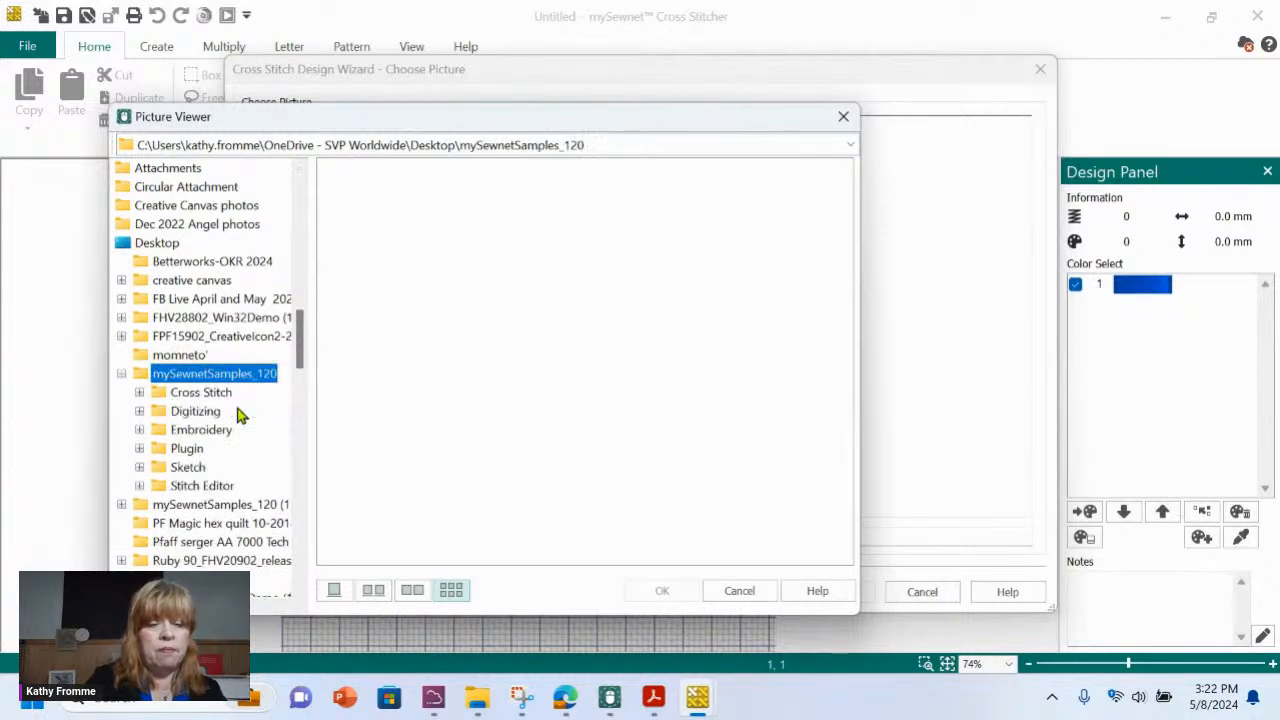
pyautogui.click(142, 392)
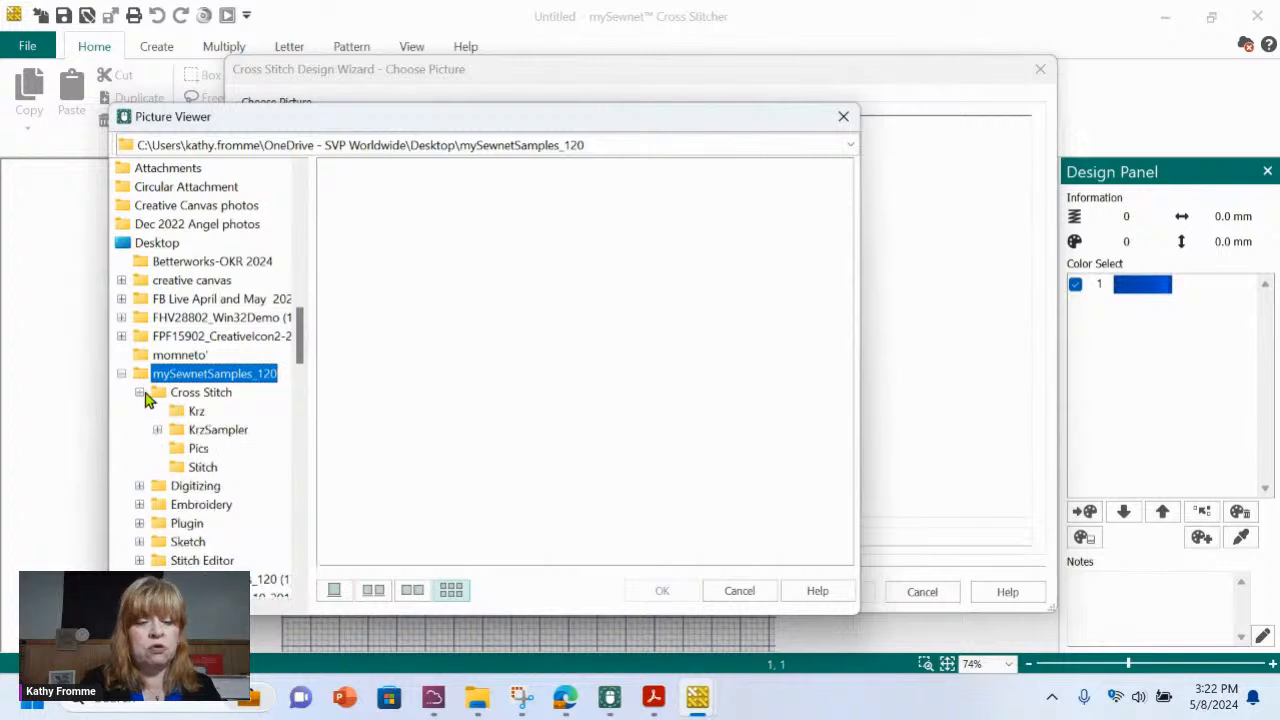
pyautogui.click(142, 392)
pyautogui.click(193, 396)
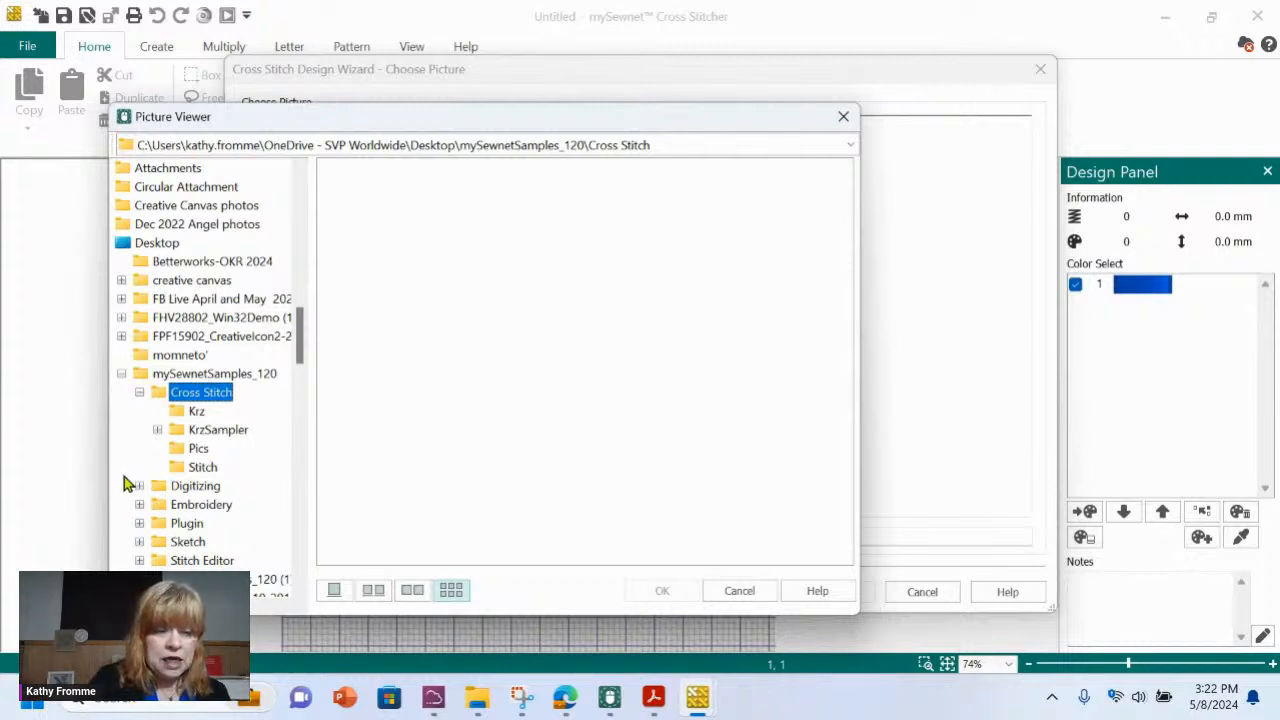
pyautogui.click(139, 505)
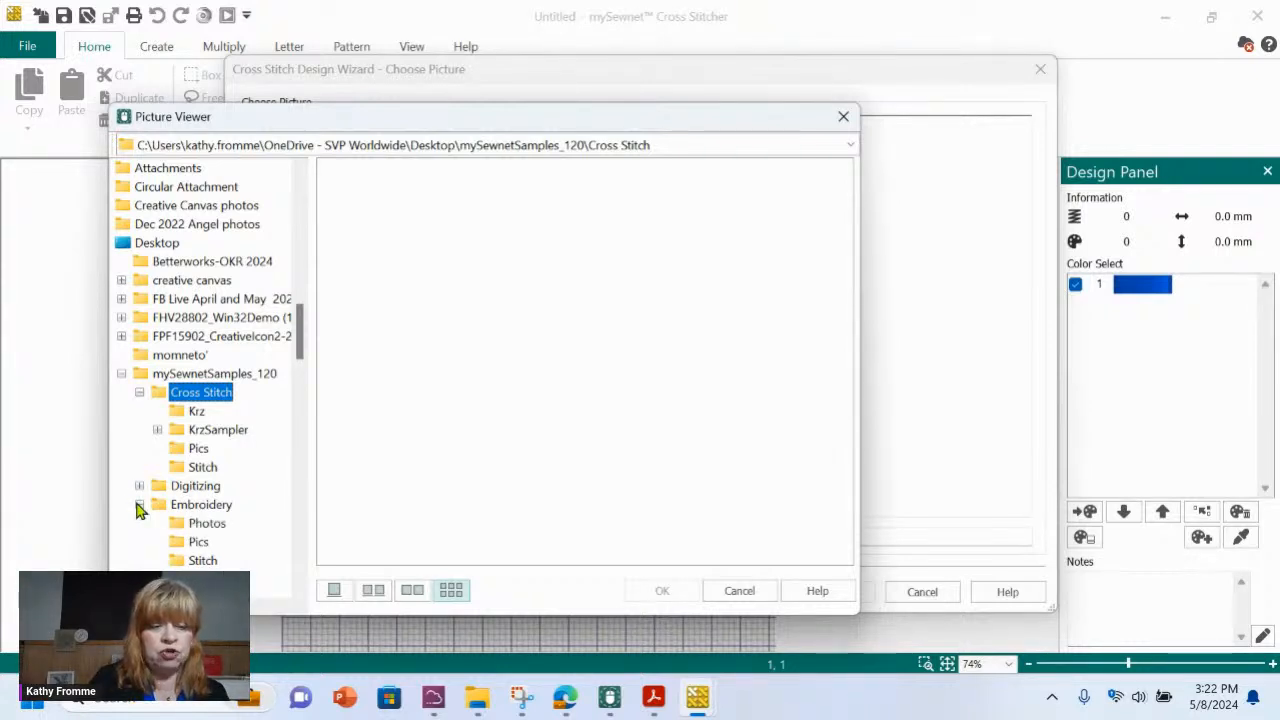
pyautogui.moveTo(302, 348); pyautogui.dragTo(300, 363)
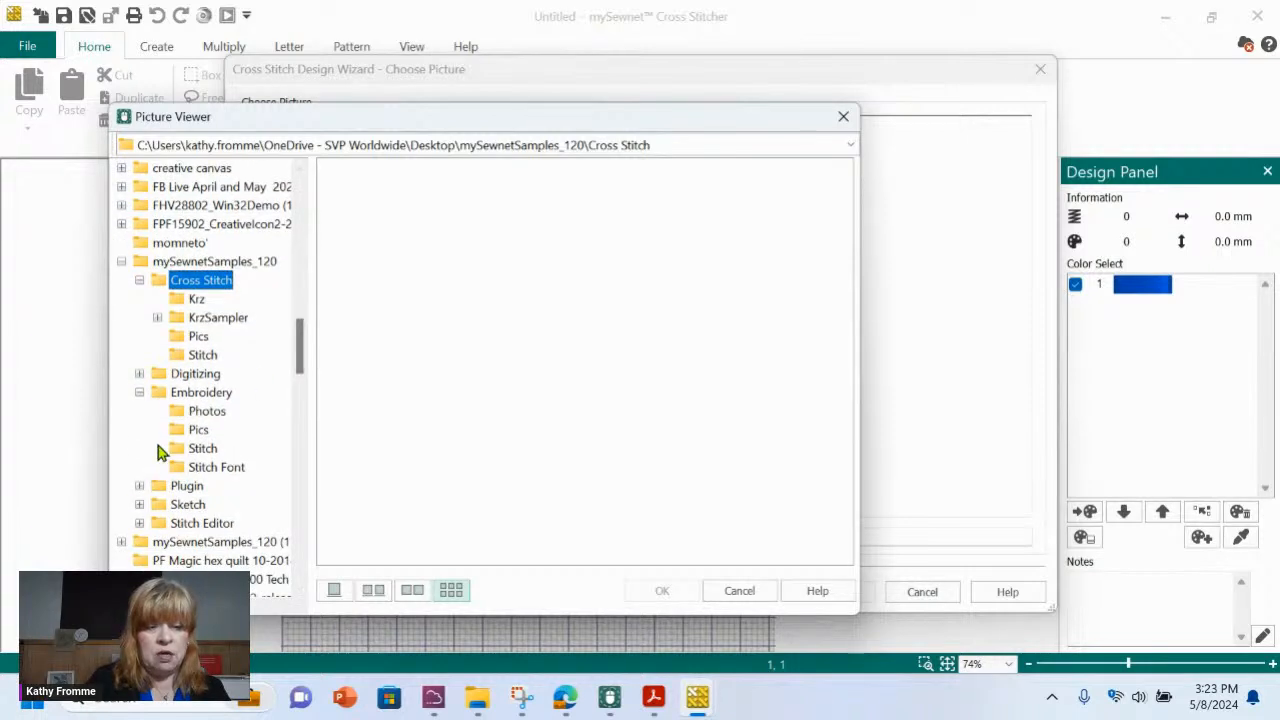
pyautogui.click(183, 436)
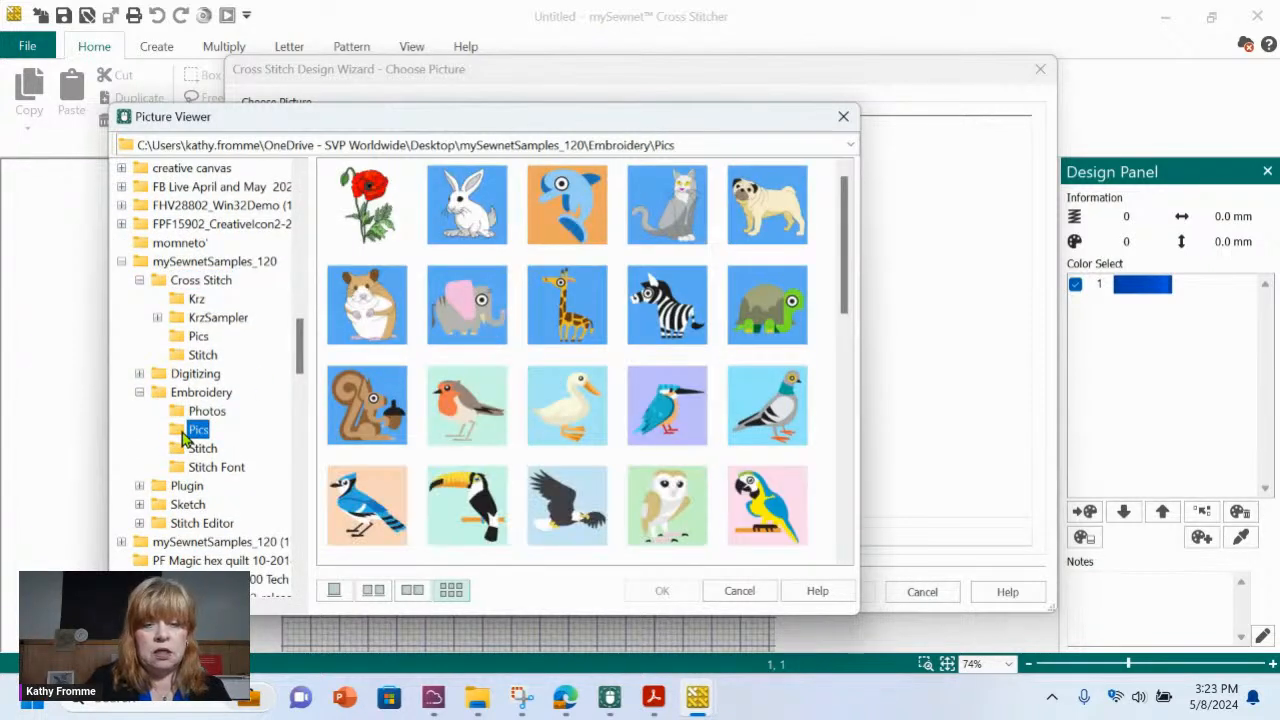
# - Look through the sample pictures and load the sun and crescent moon picture, Climate10.png
pyautogui.click(138, 281)
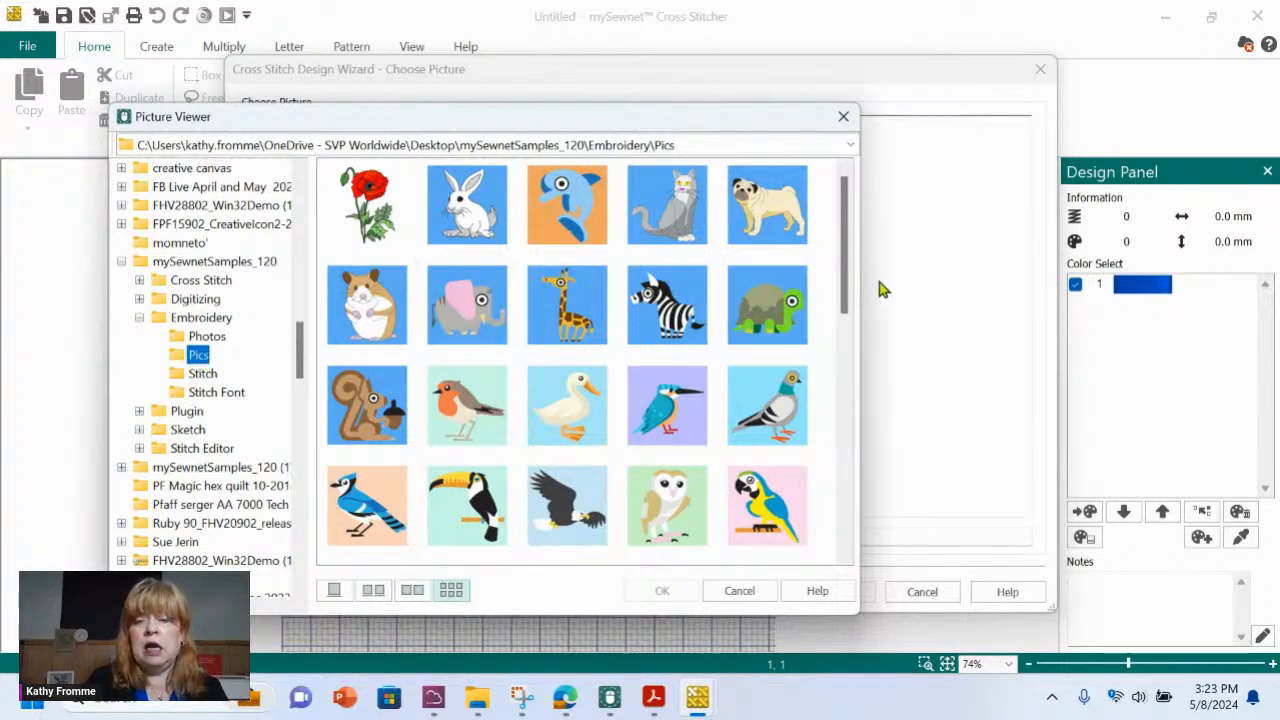
pyautogui.moveTo(843, 274); pyautogui.dragTo(840, 578)
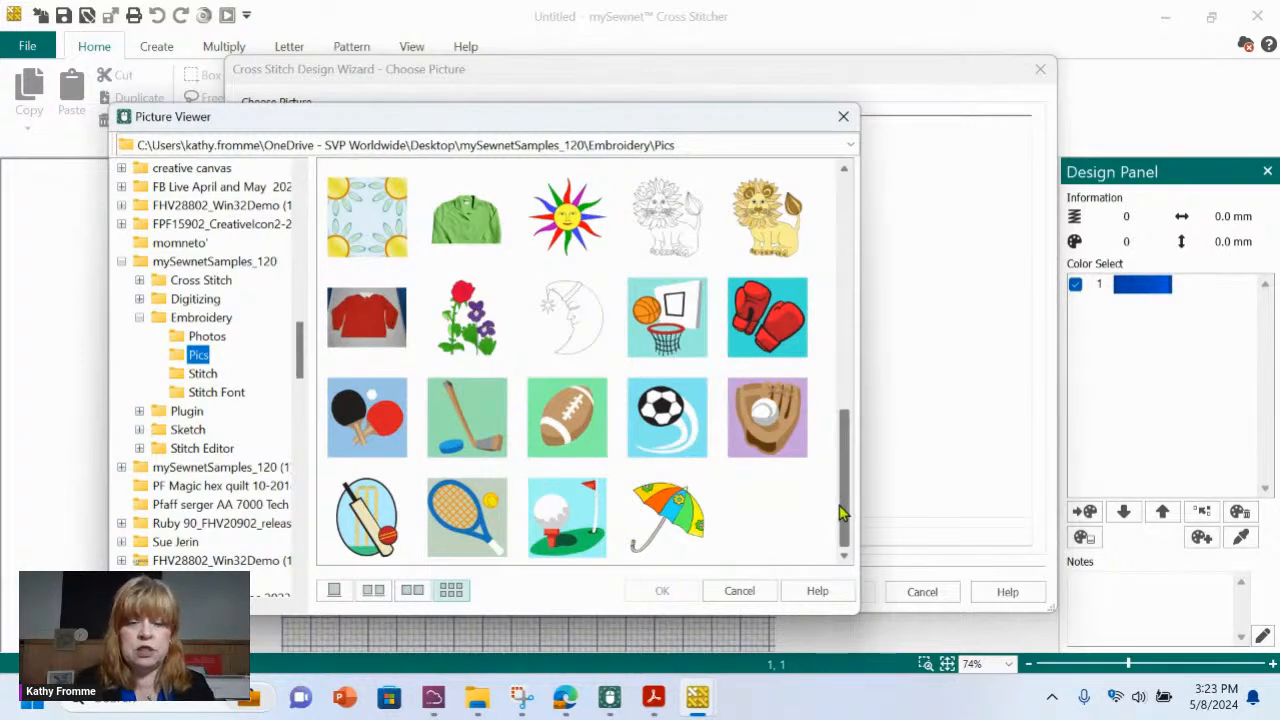
pyautogui.moveTo(845, 512); pyautogui.dragTo(842, 503)
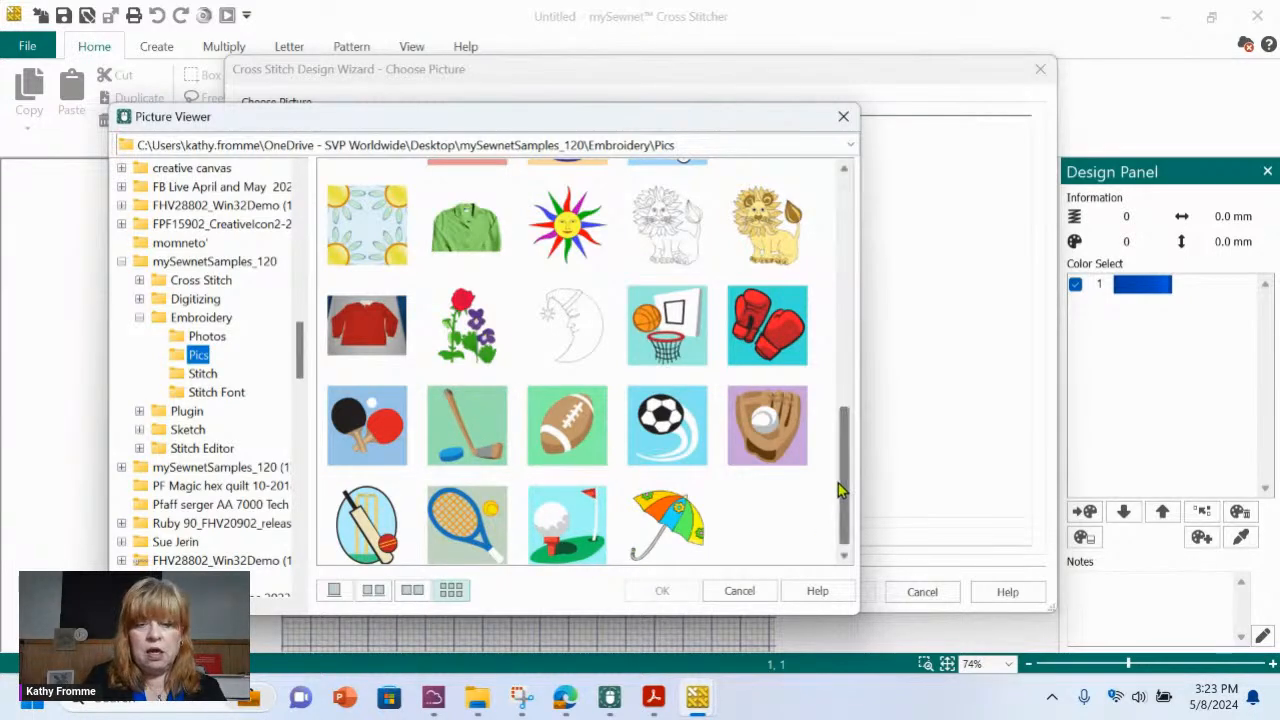
pyautogui.moveTo(842, 483); pyautogui.dragTo(834, 337)
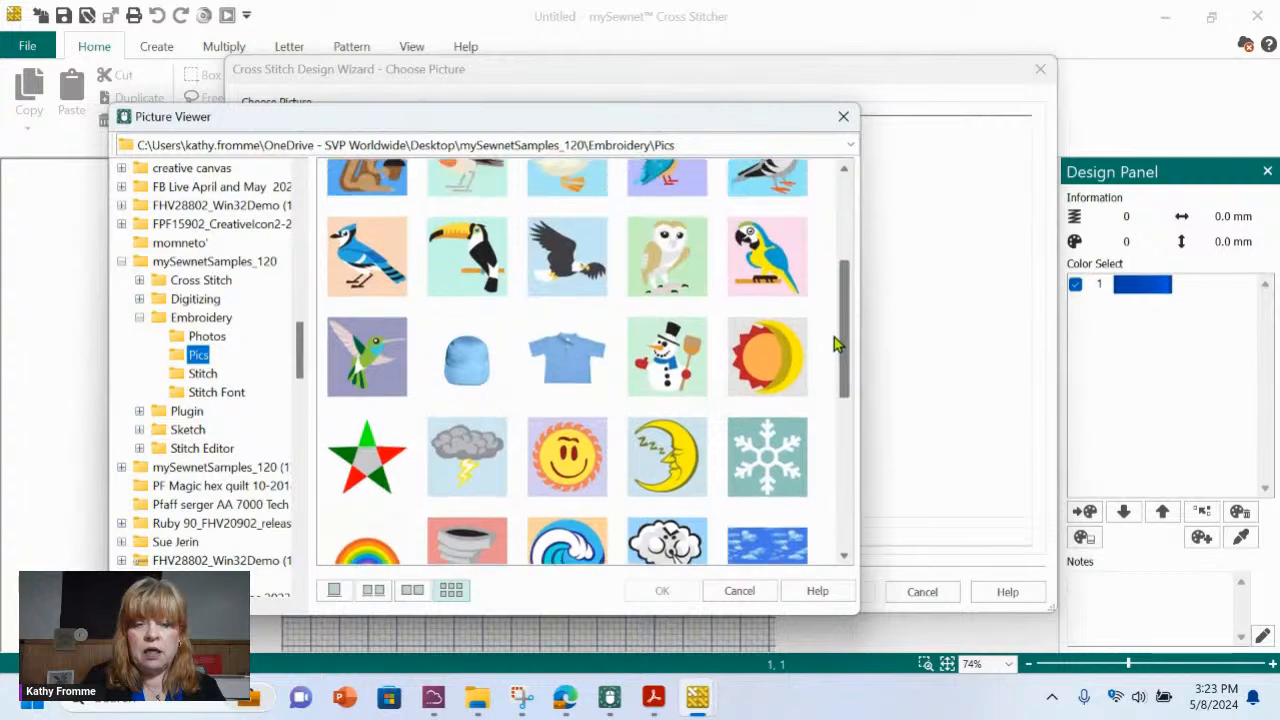
pyautogui.click(777, 357)
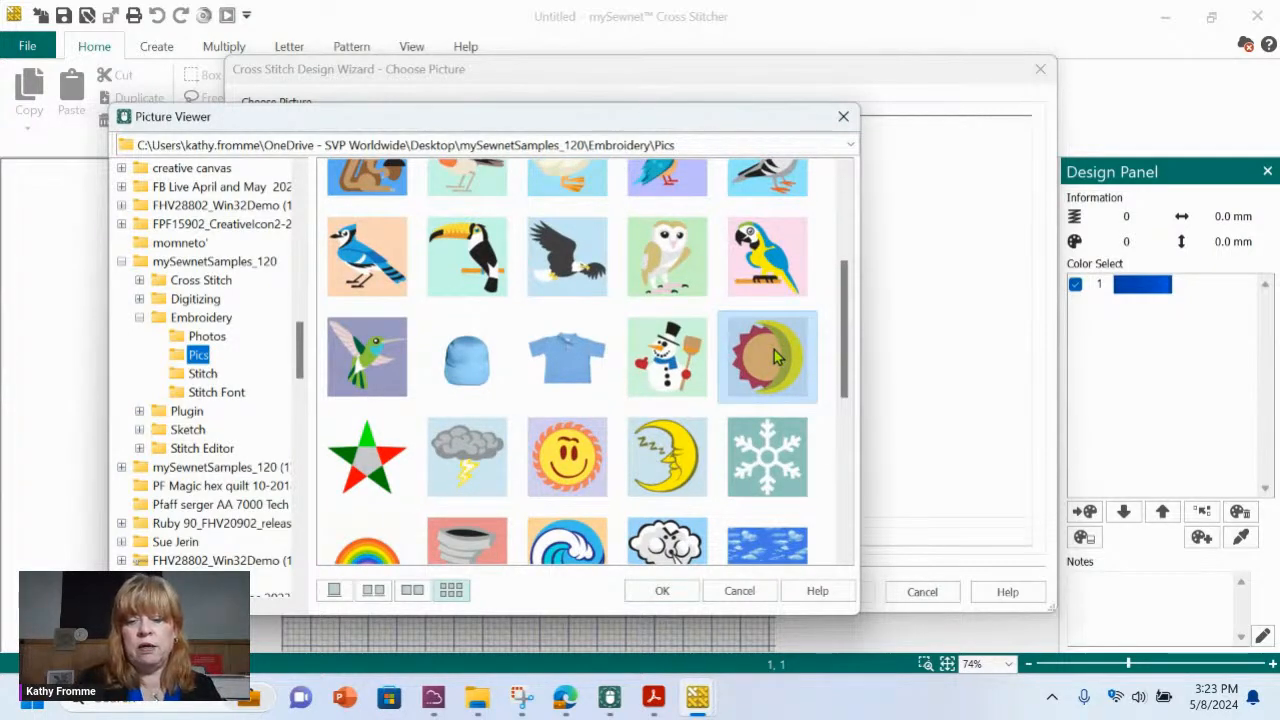
pyautogui.click(662, 591)
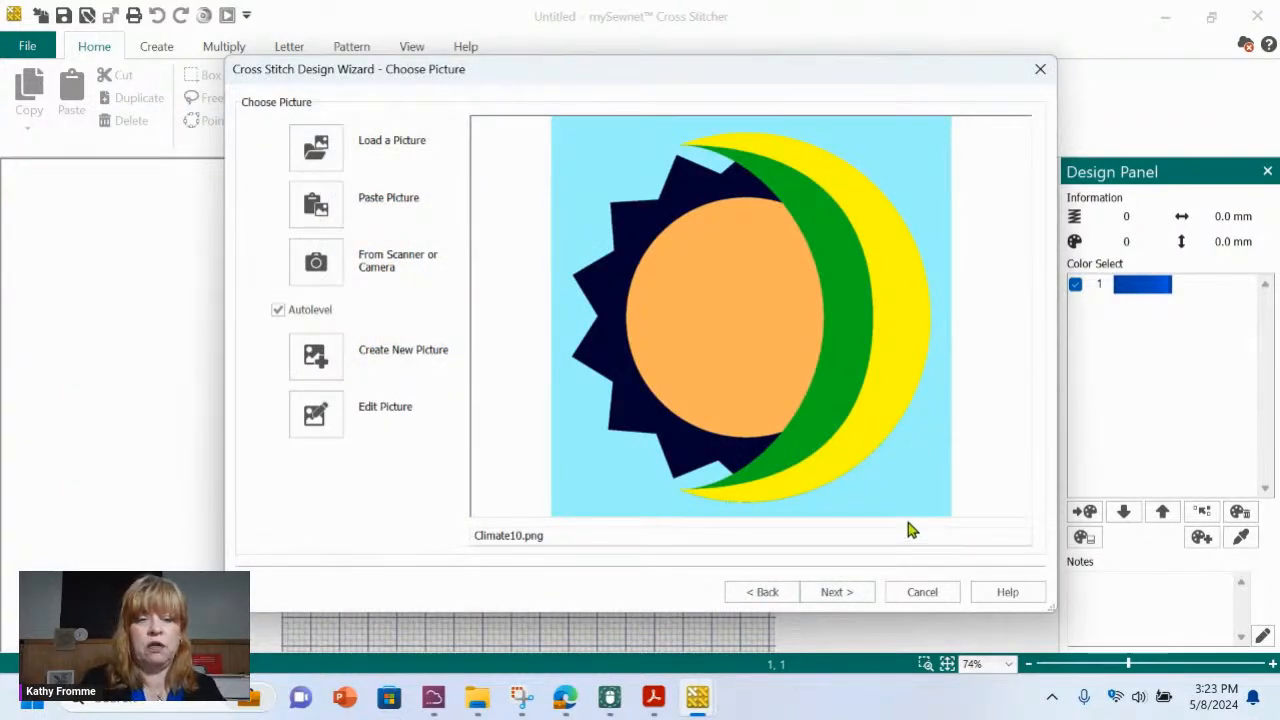
# - Keep the whole picture uncropped with 3.0 mm crosses at 86 by 86 crosses, and create the design
pyautogui.click(843, 598)
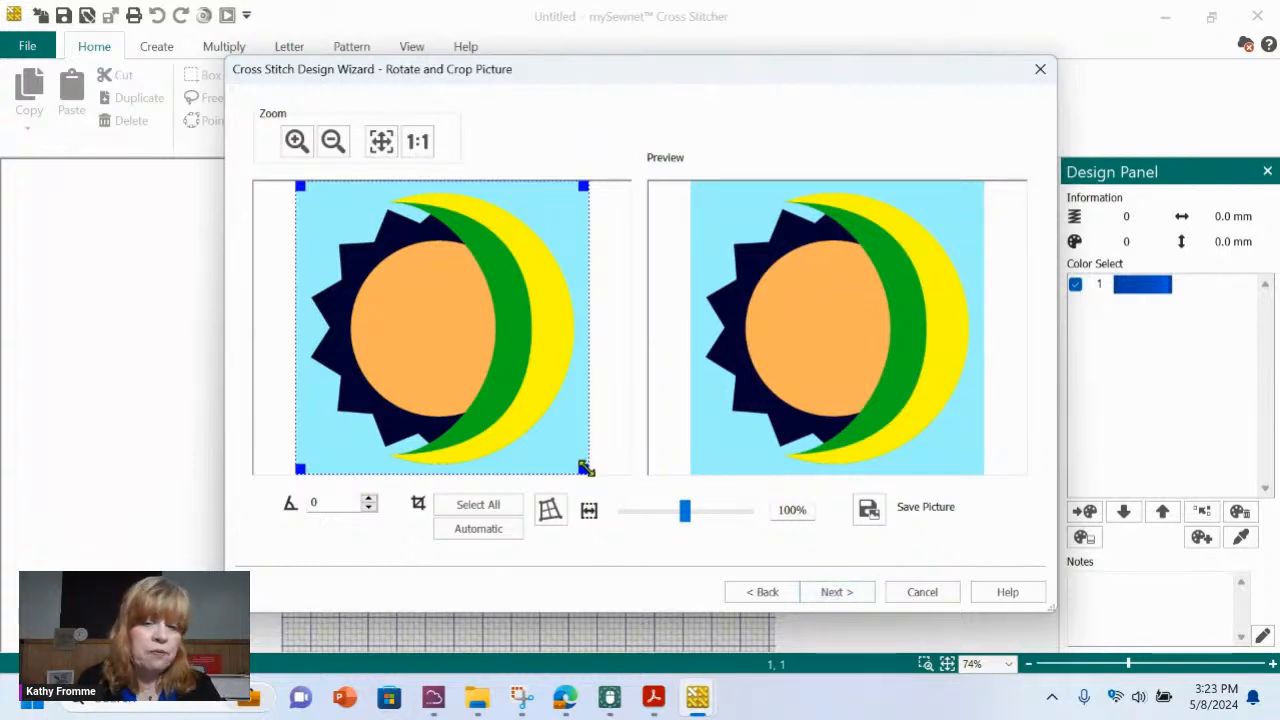
pyautogui.click(833, 592)
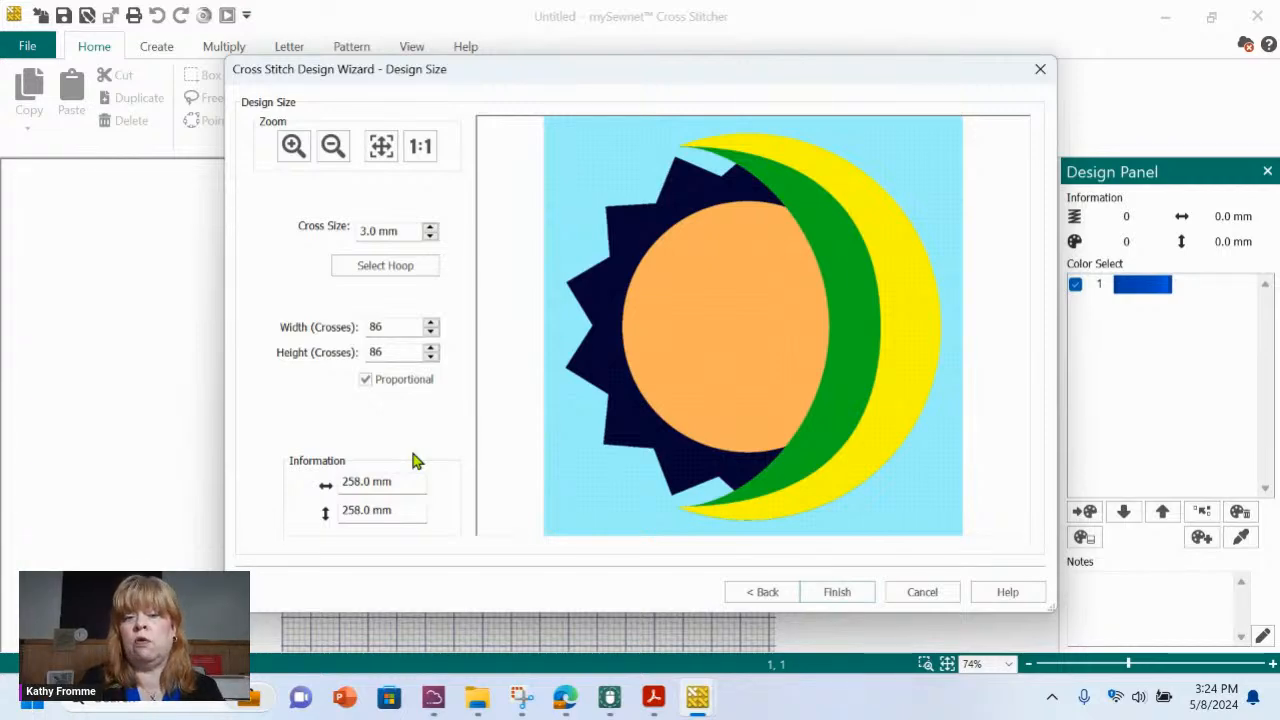
pyautogui.click(828, 592)
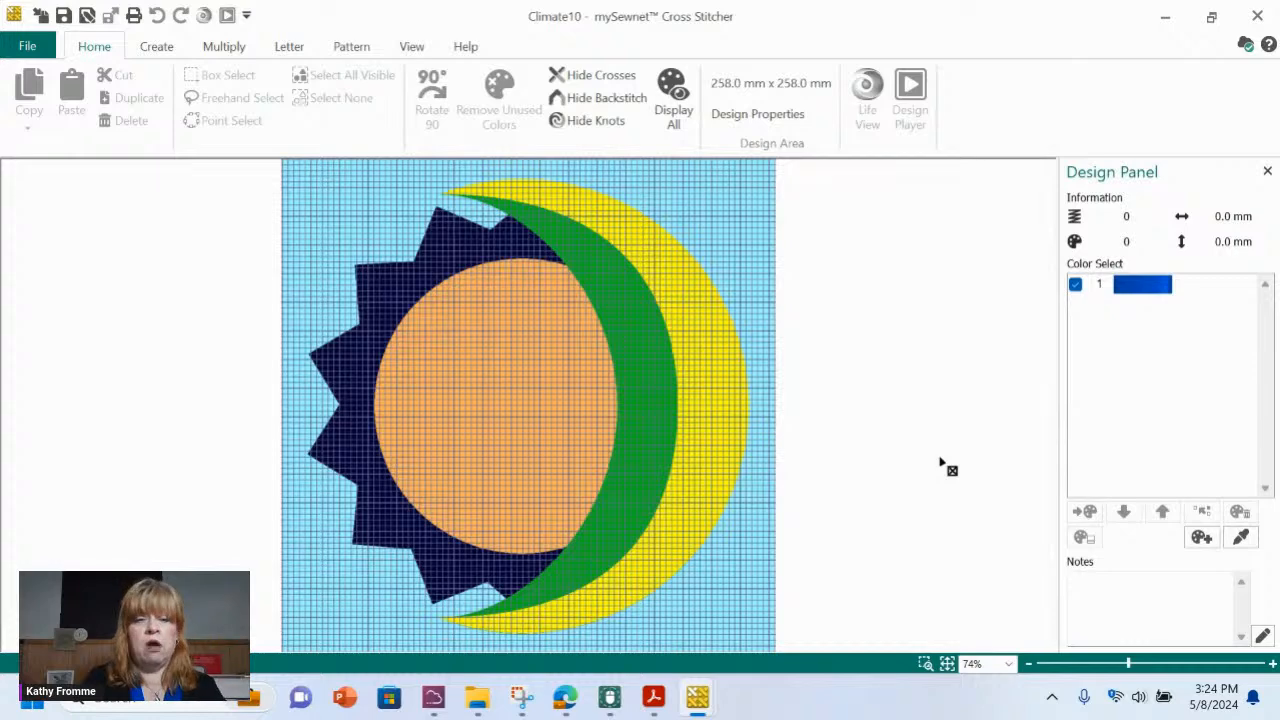
# - Place a single blue full cross just above the upper tip of the crescent moon
pyautogui.click(157, 48)
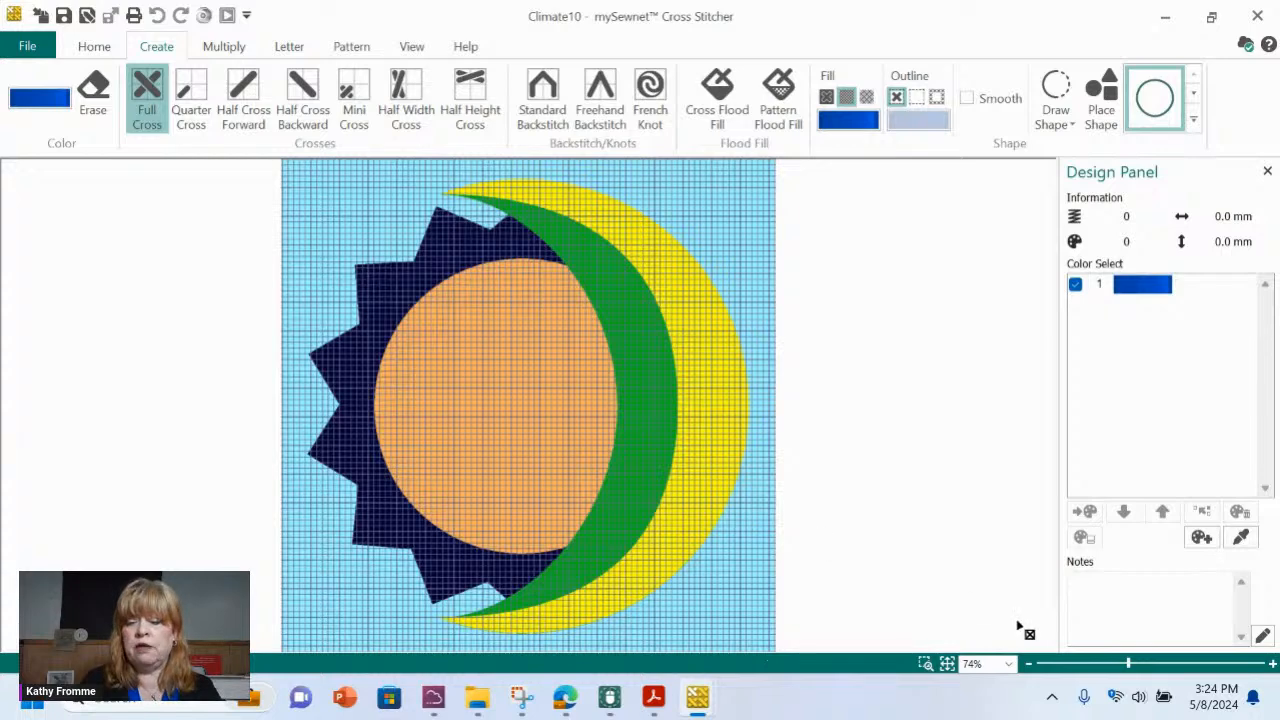
pyautogui.click(921, 667)
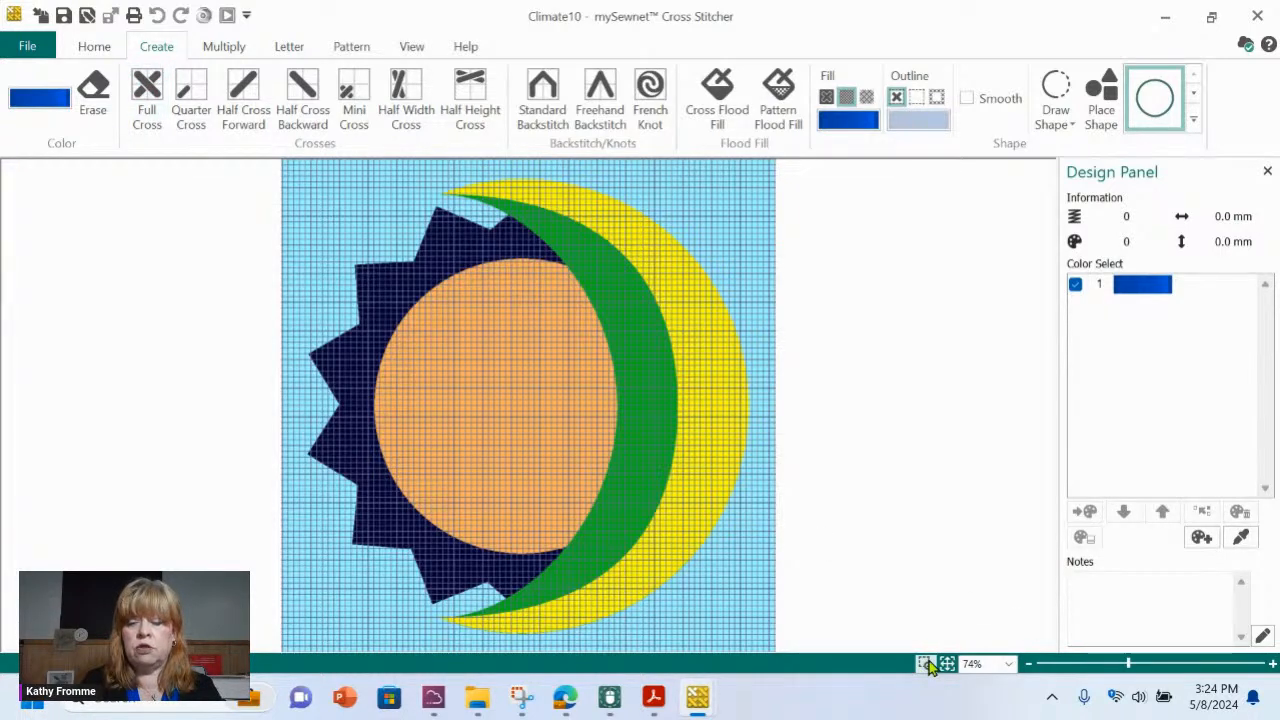
pyautogui.click(418, 206)
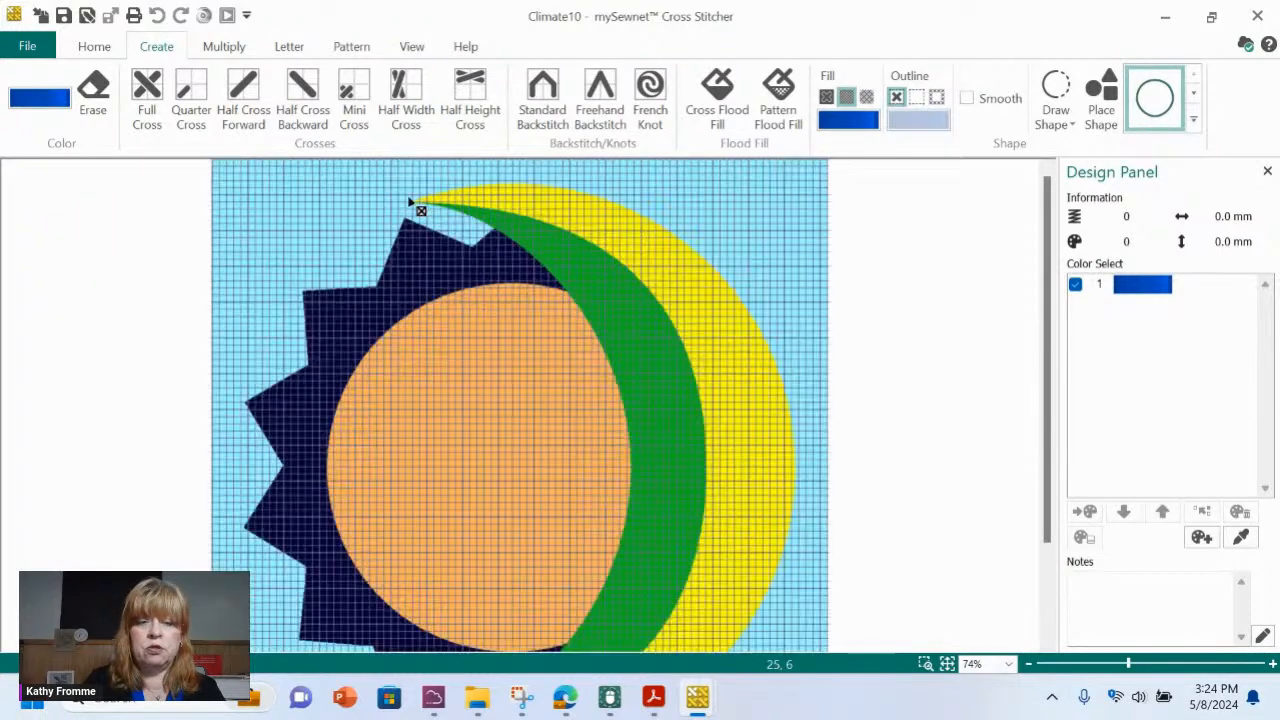
pyautogui.click(420, 198)
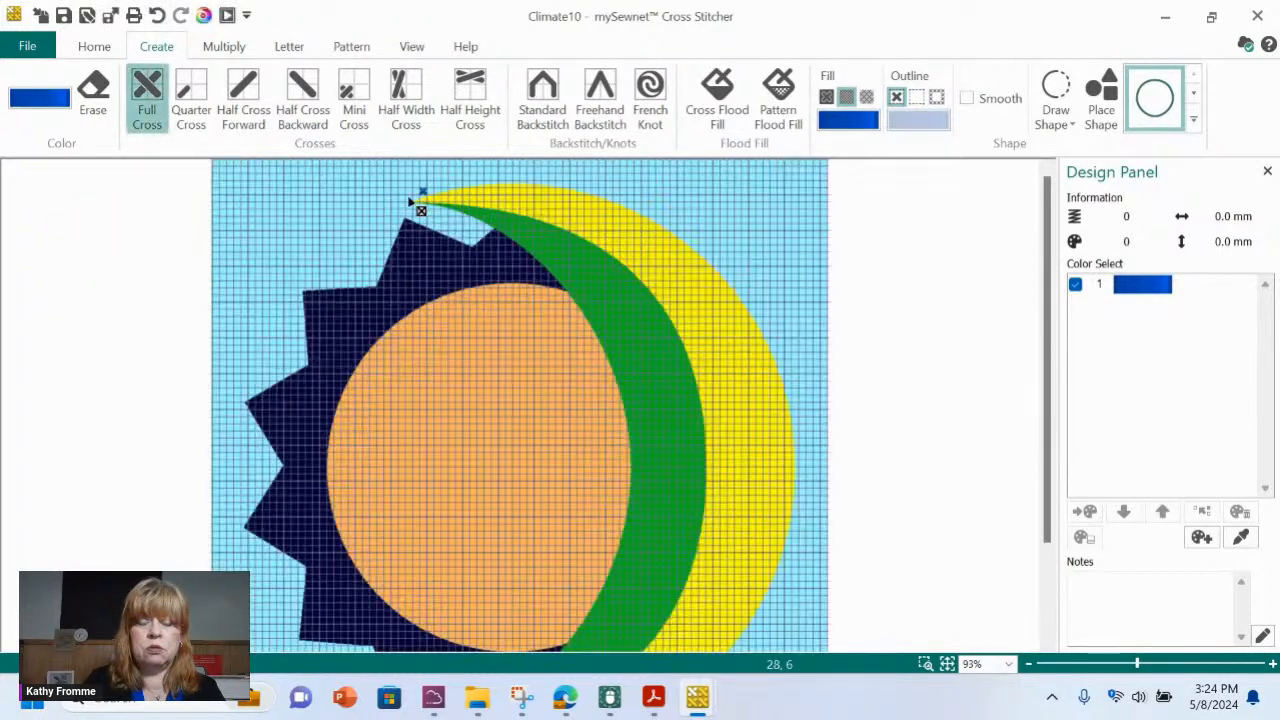
# - Add the pale pink Robison-Anton Rayon 40 thread 2502 Memphis Belle as a new color for crosses over the upper sun rays
pyautogui.click(926, 664)
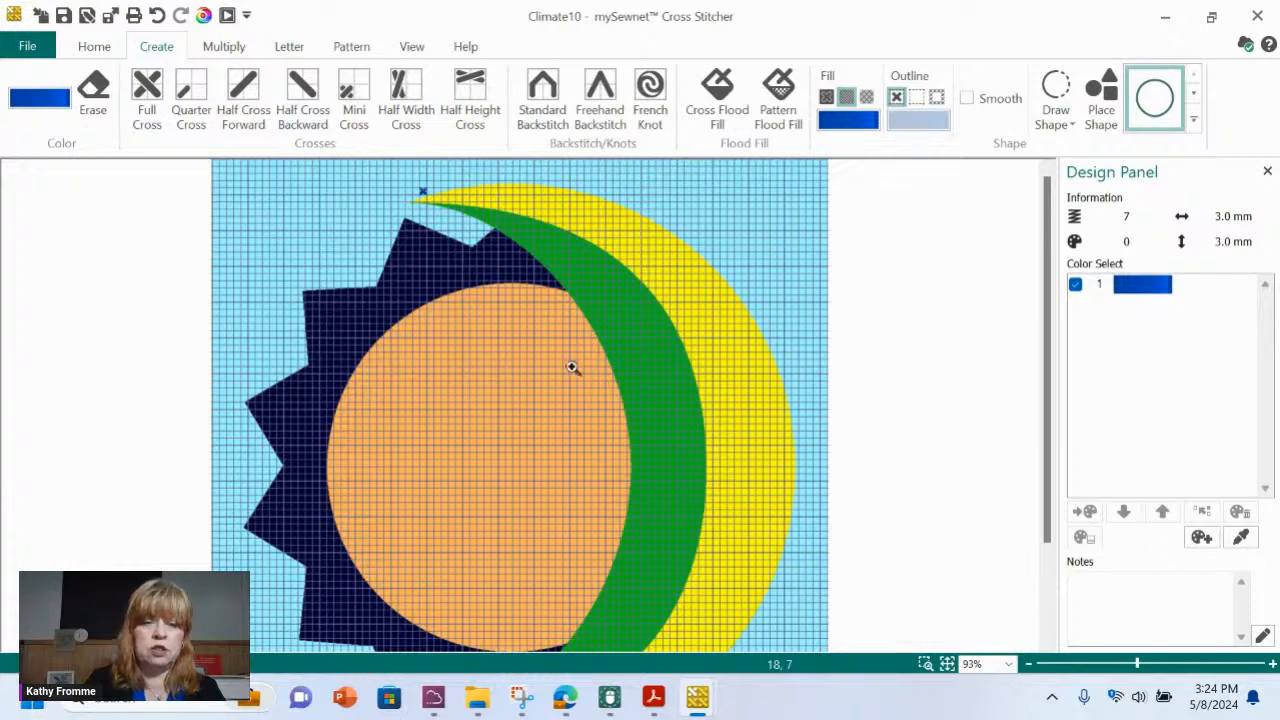
pyautogui.moveTo(332, 208); pyautogui.dragTo(608, 370)
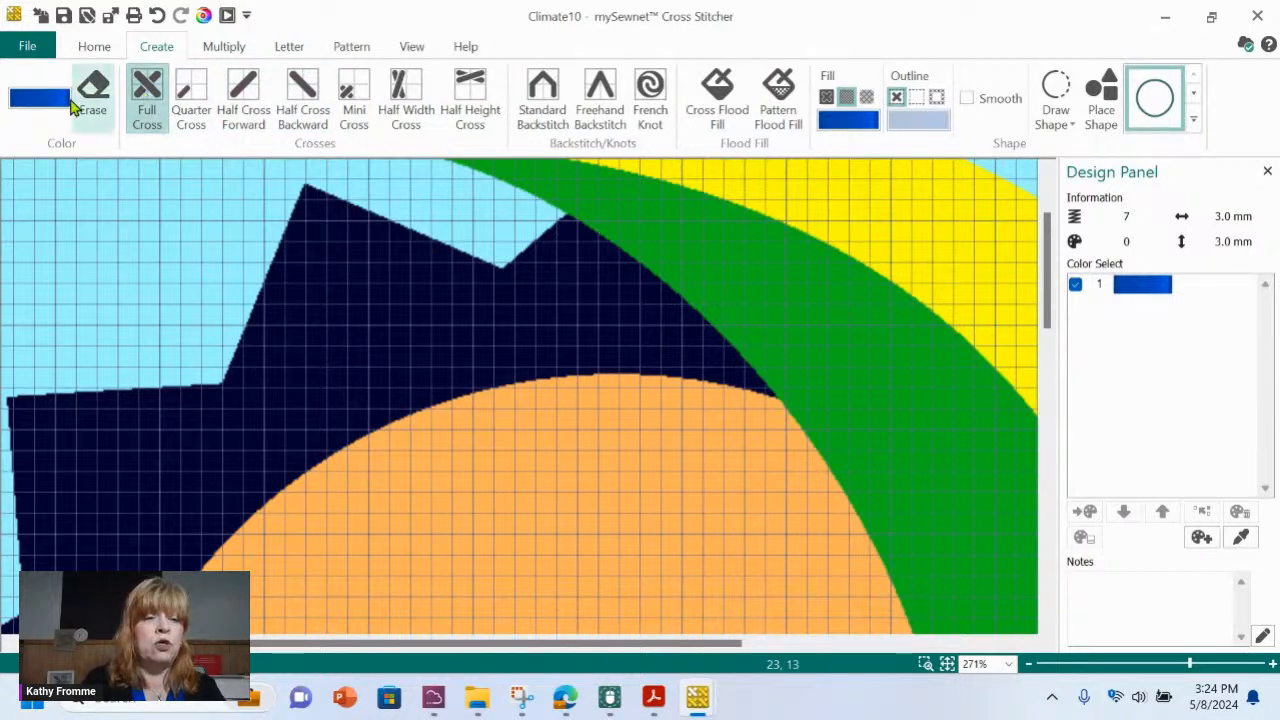
pyautogui.click(42, 110)
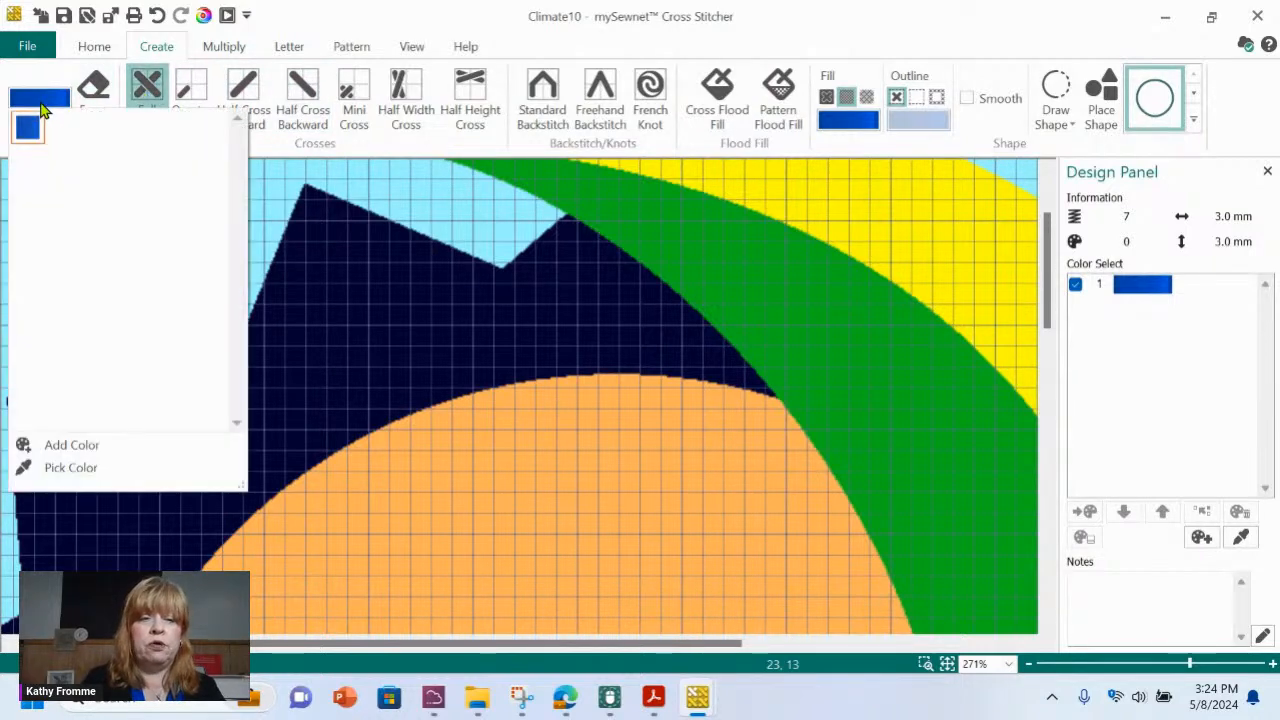
pyautogui.click(76, 450)
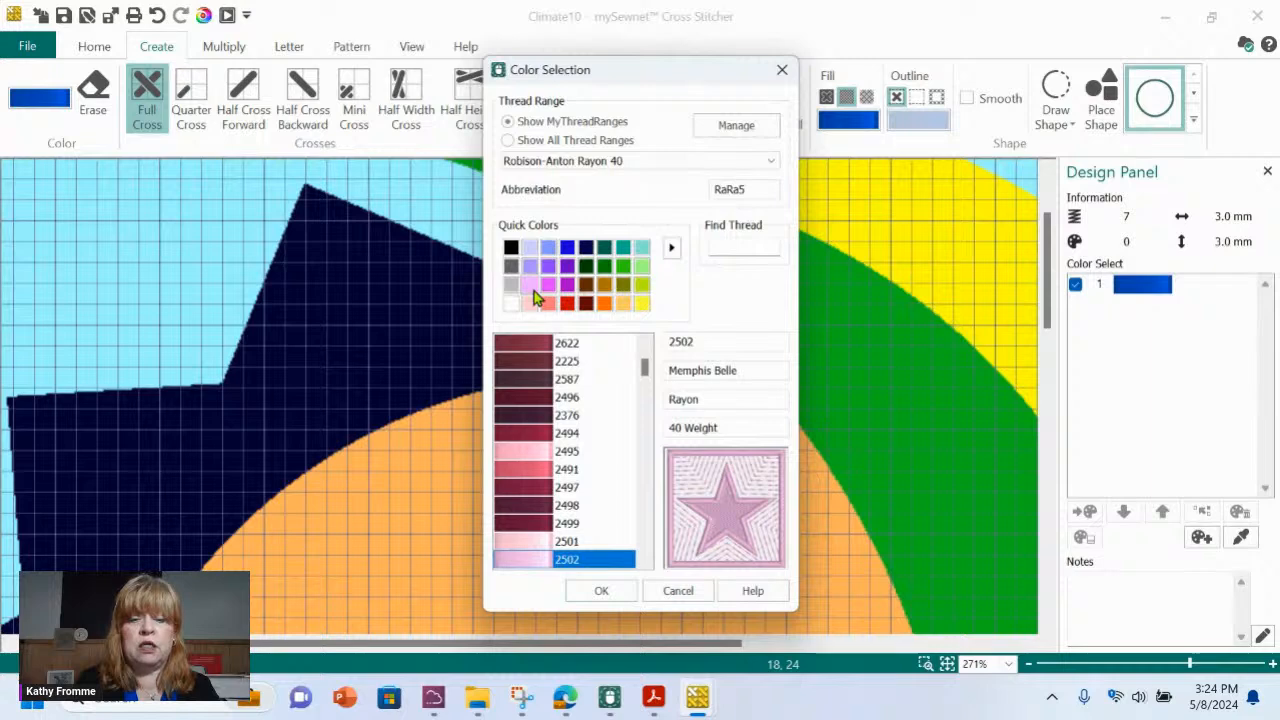
pyautogui.click(601, 590)
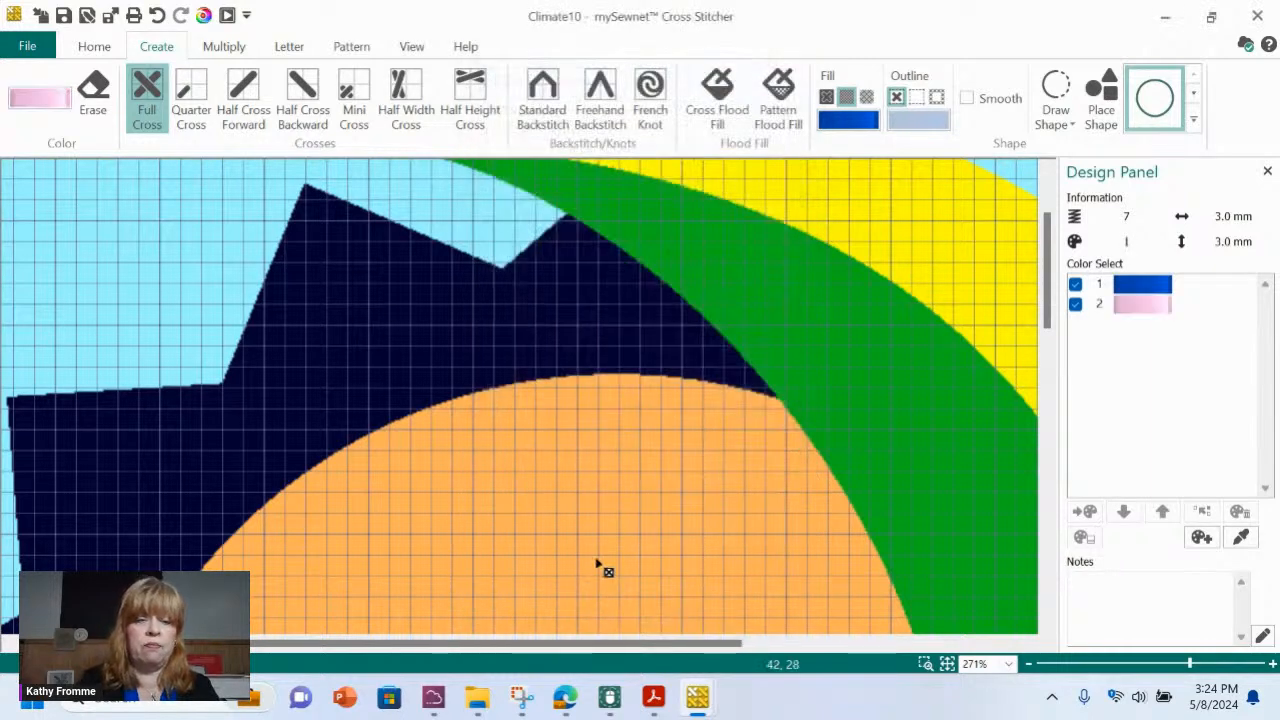
# - Outline the dark upper sun ray area with pink full crosses, following its points, the moon's edge and the orange disc
pyautogui.click(326, 210)
pyautogui.moveTo(327, 211)
pyautogui.mouseDown()
pyautogui.moveTo(509, 286)
pyautogui.moveTo(537, 288)
pyautogui.moveTo(570, 238)
pyautogui.moveTo(596, 239)
pyautogui.moveTo(766, 394)
pyautogui.mouseUp()
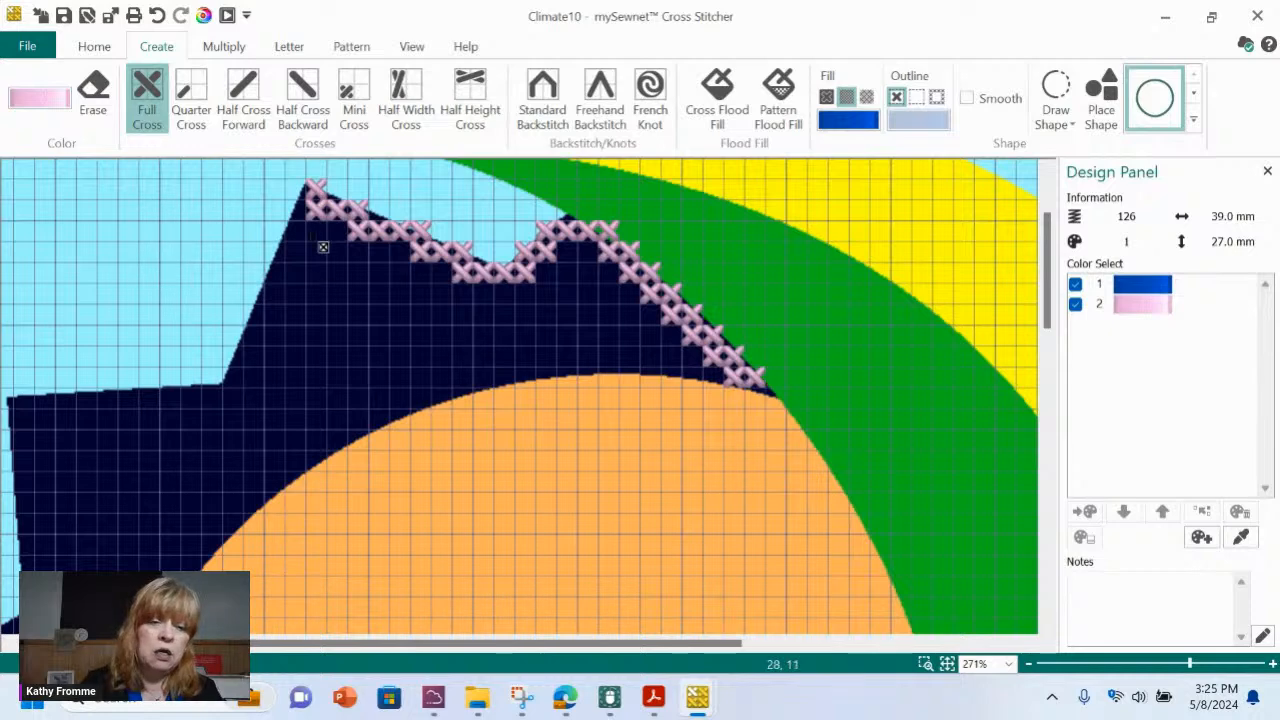
pyautogui.moveTo(314, 202)
pyautogui.mouseDown()
pyautogui.moveTo(244, 397)
pyautogui.moveTo(304, 478)
pyautogui.moveTo(295, 468)
pyautogui.moveTo(313, 472)
pyautogui.moveTo(345, 440)
pyautogui.moveTo(509, 385)
pyautogui.moveTo(607, 374)
pyautogui.moveTo(743, 399)
pyautogui.mouseUp()
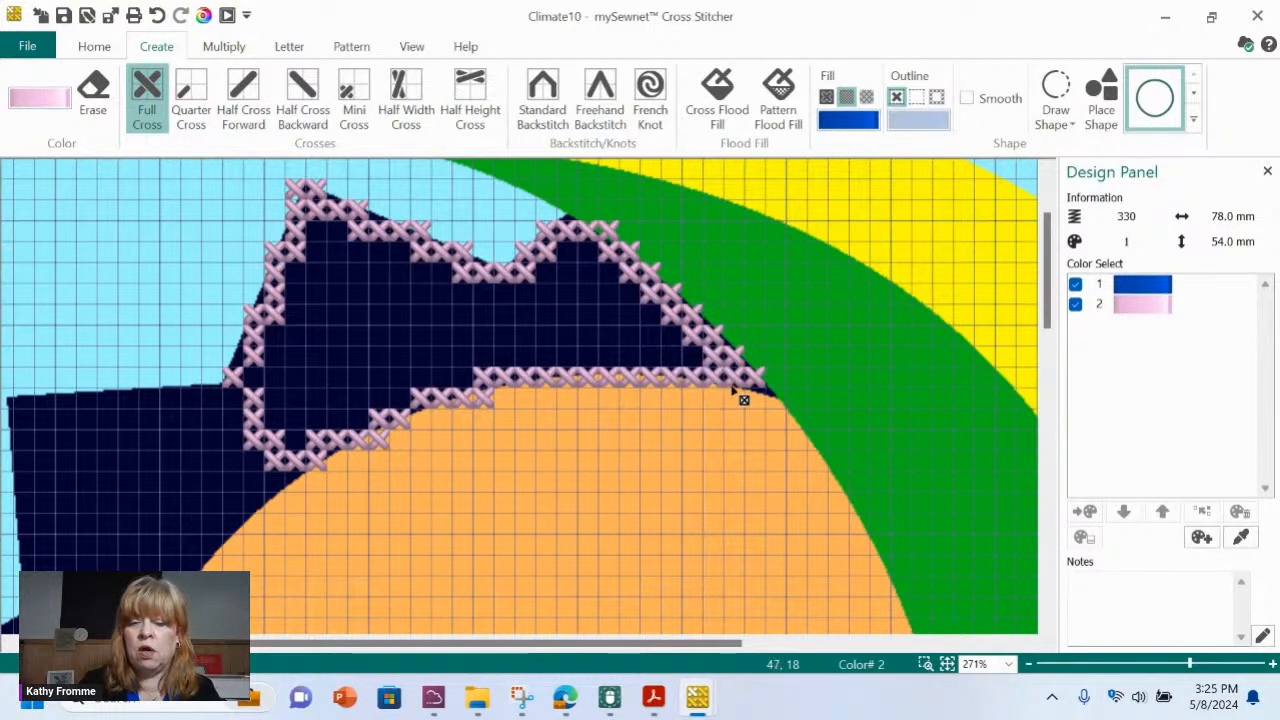
# - Correct the outline along the orange disc by erasing stray crosses and adding missing ones, and flood fill the enclosed area with pink crosses
pyautogui.keyDown('ctrl'); pyautogui.click(487, 397); pyautogui.keyUp('ctrl')
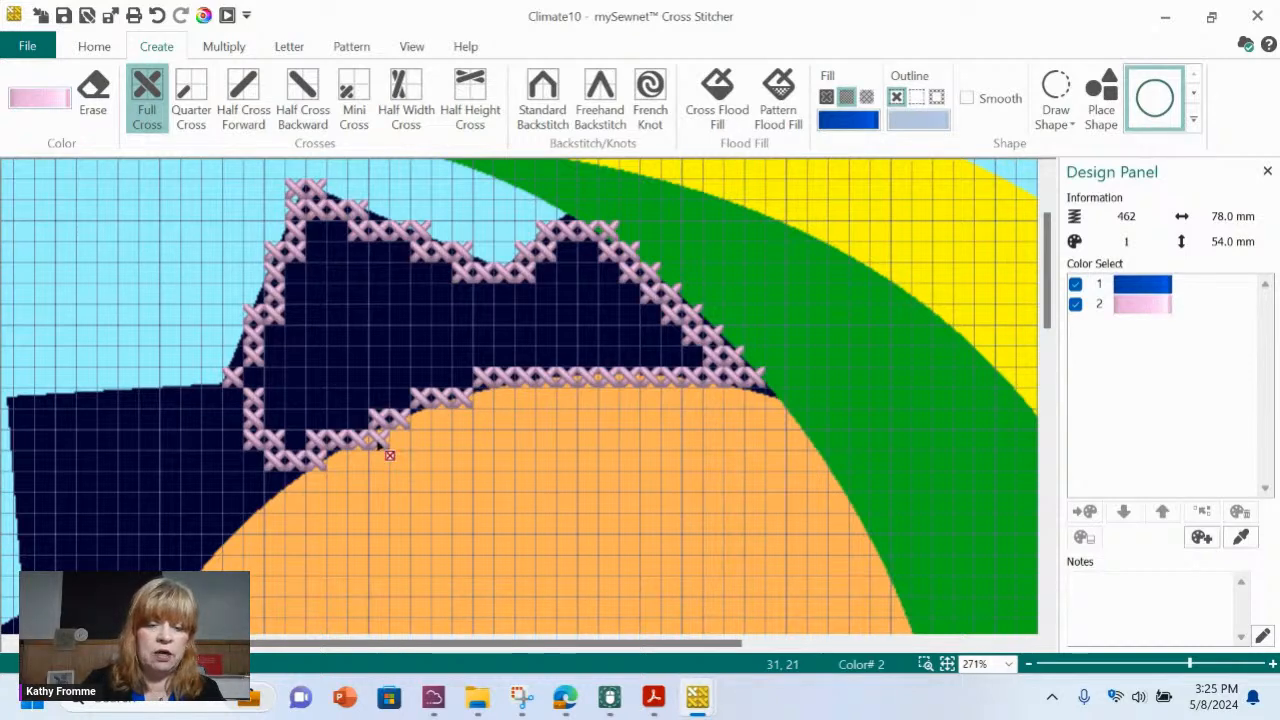
pyautogui.keyDown('ctrl'); pyautogui.click(386, 448); pyautogui.keyUp('ctrl')
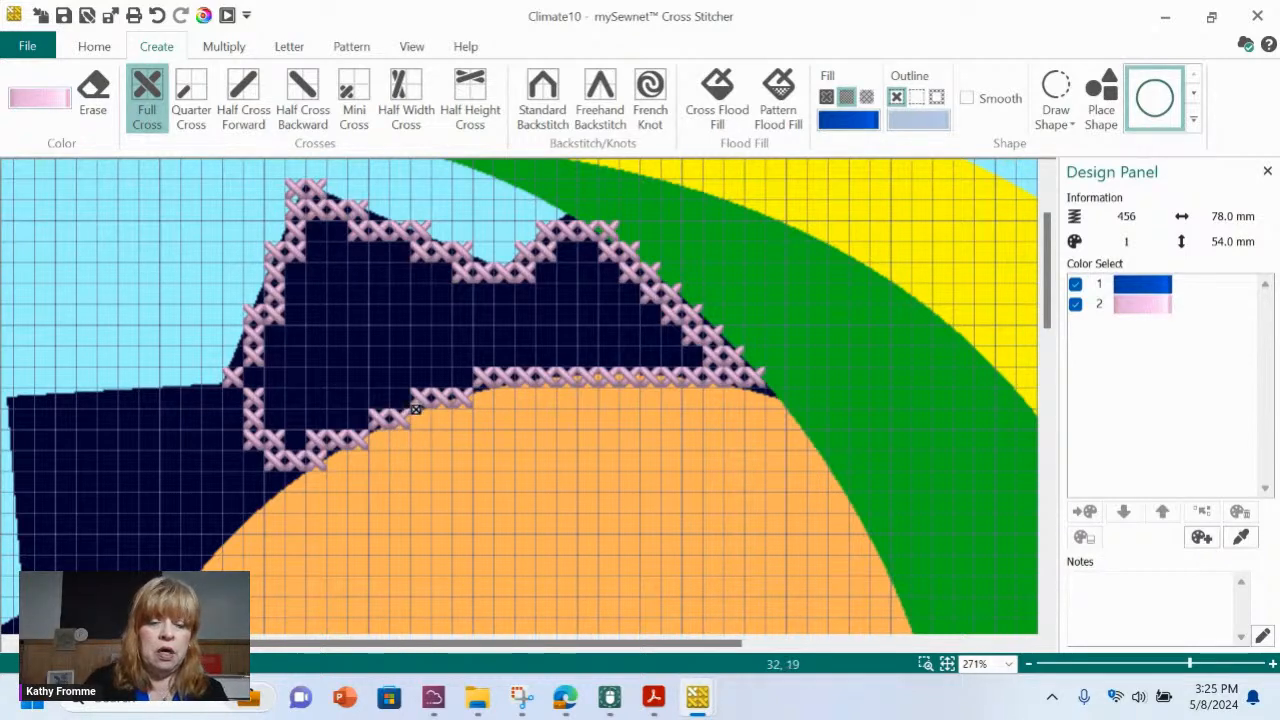
pyautogui.click(400, 398)
pyautogui.click(358, 419)
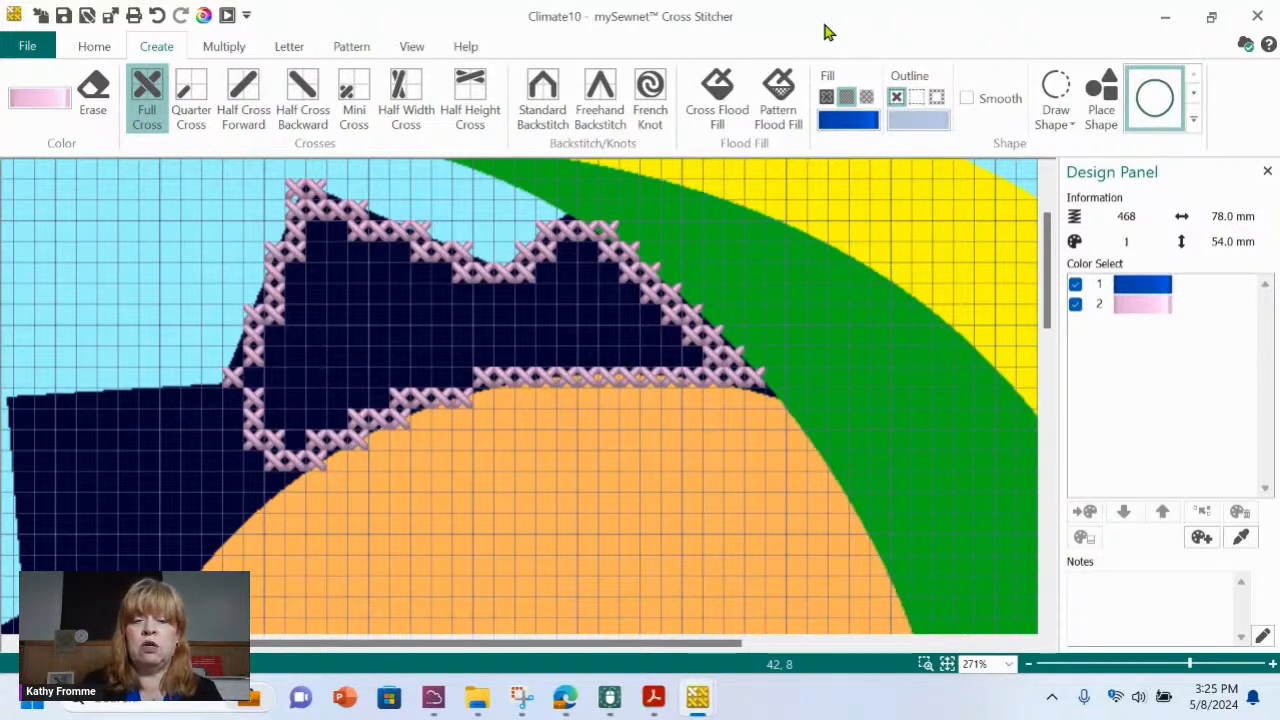
pyautogui.click(724, 97)
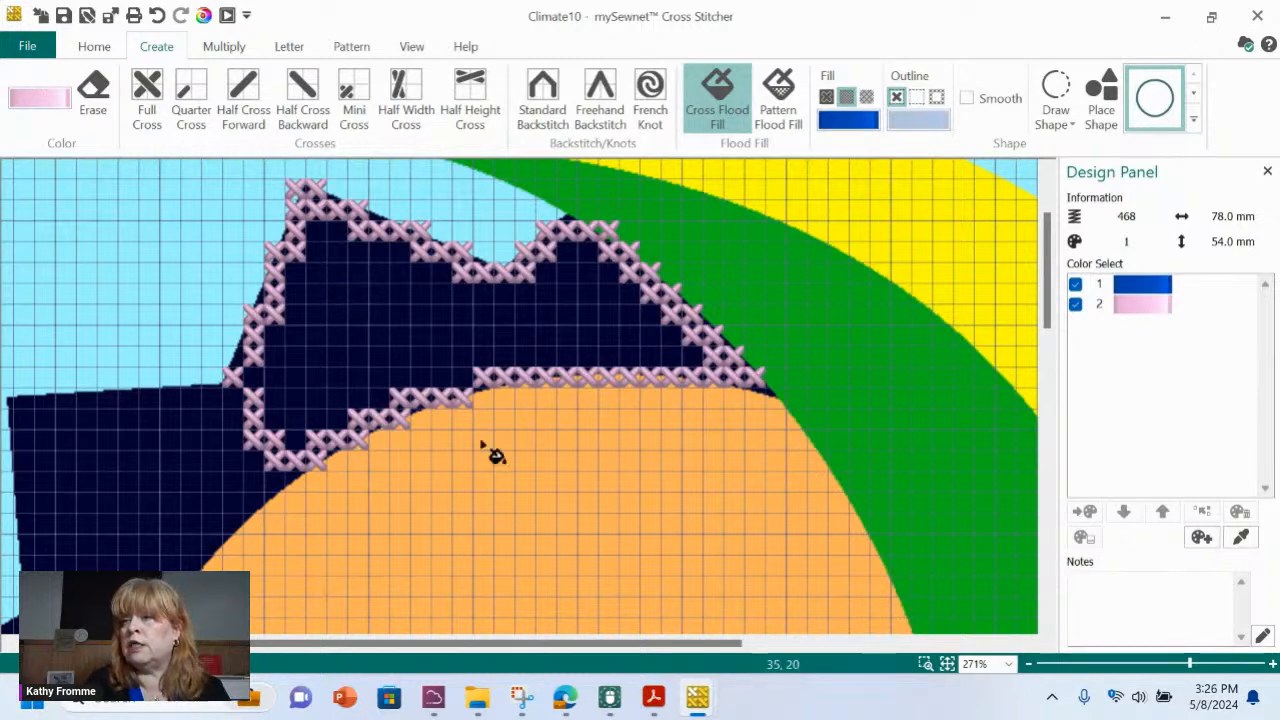
pyautogui.click(390, 318)
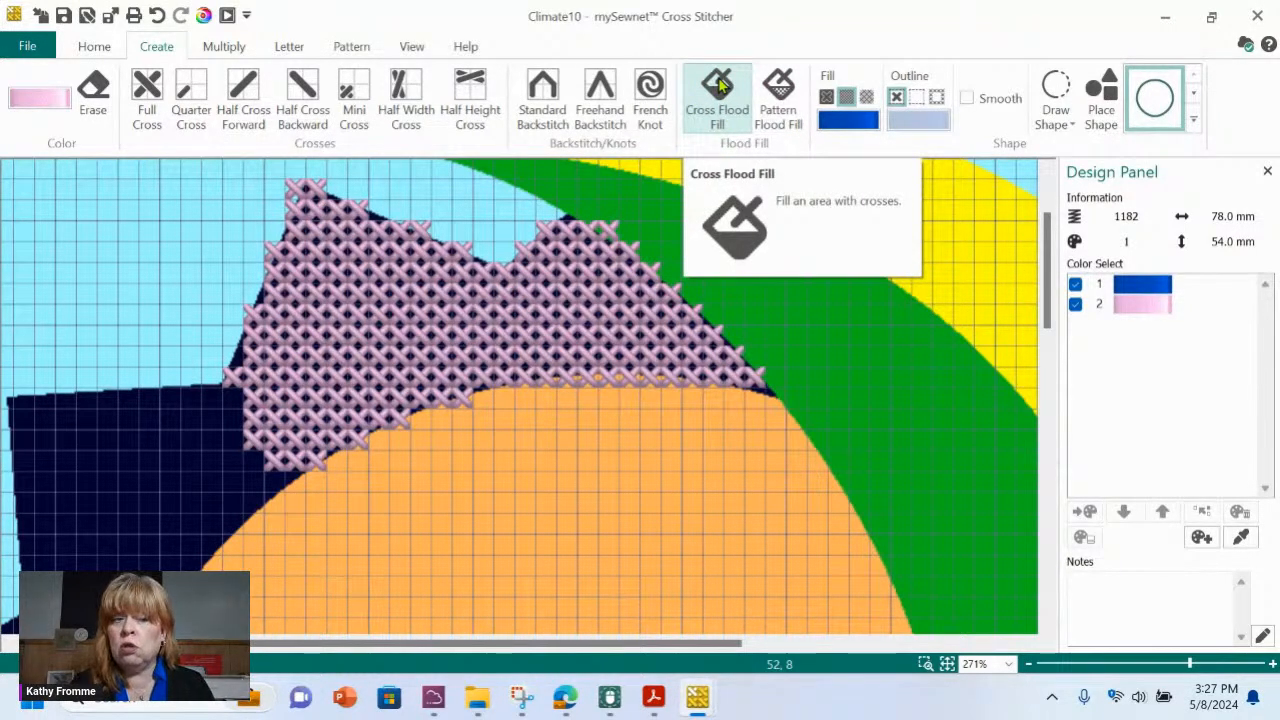
# - Try a cross flood fill on the open area outside the pink ray shape and undo it
pyautogui.click(355, 116)
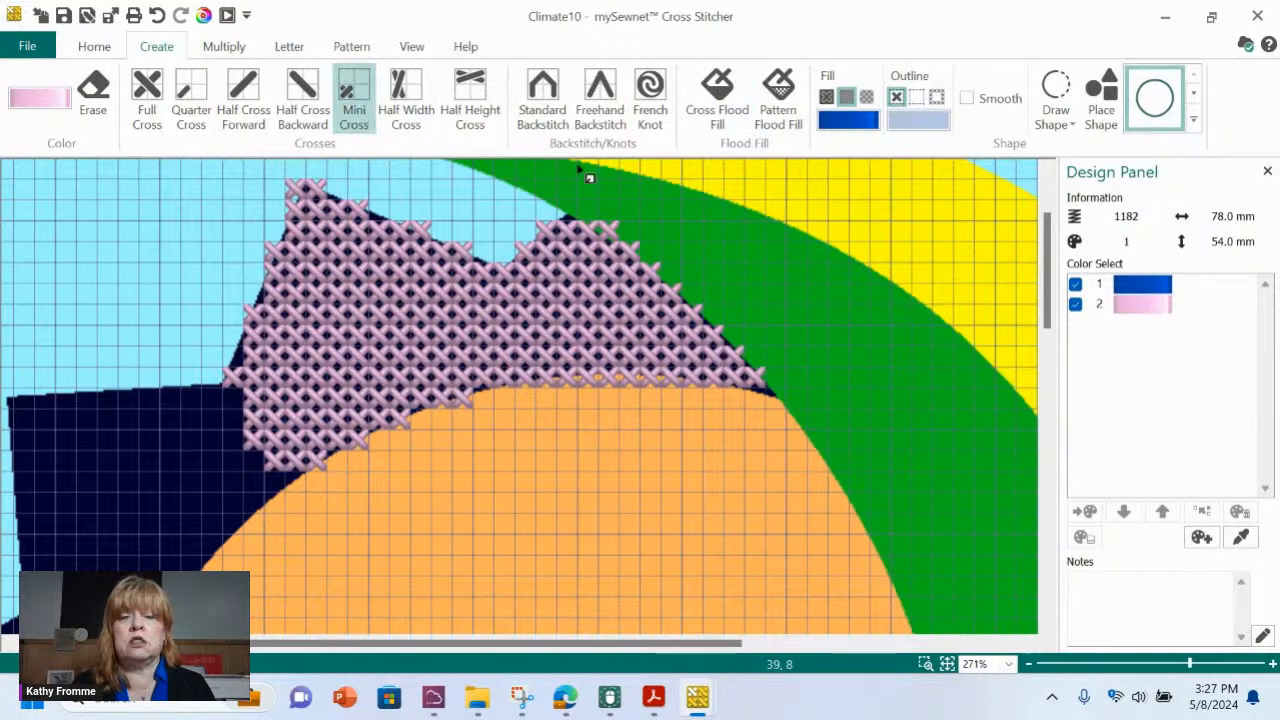
pyautogui.click(718, 94)
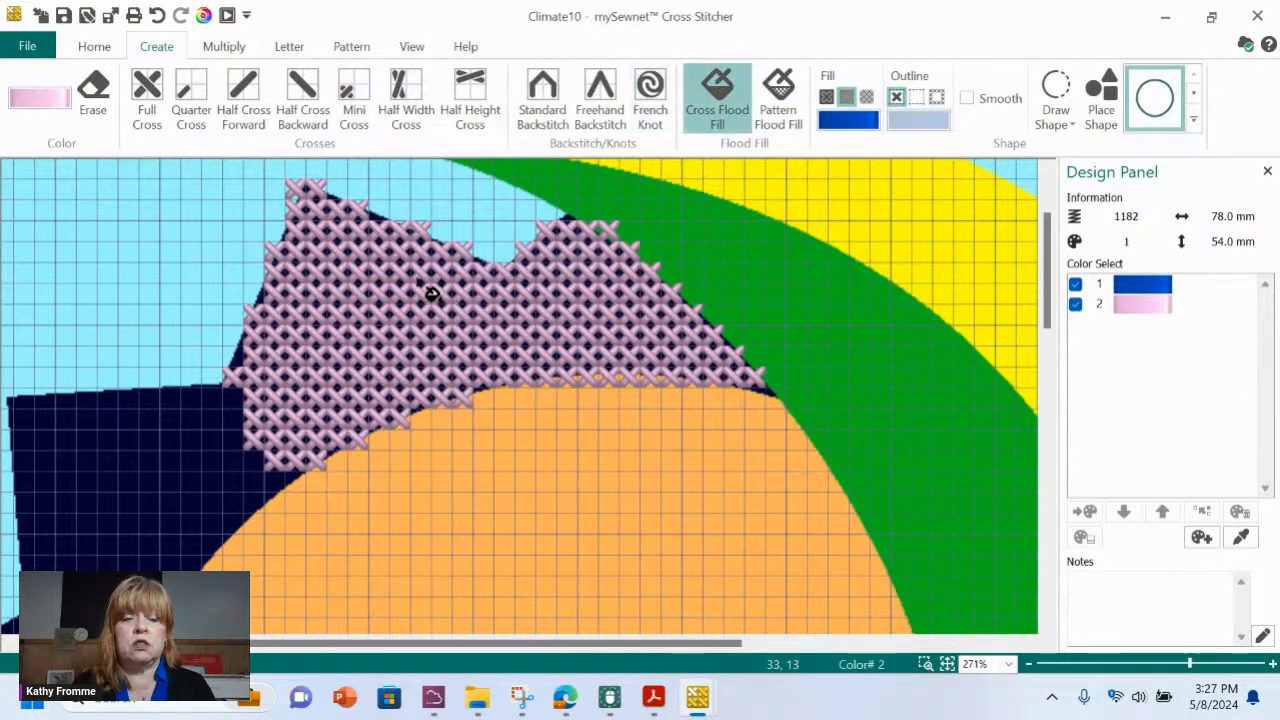
pyautogui.click(686, 245)
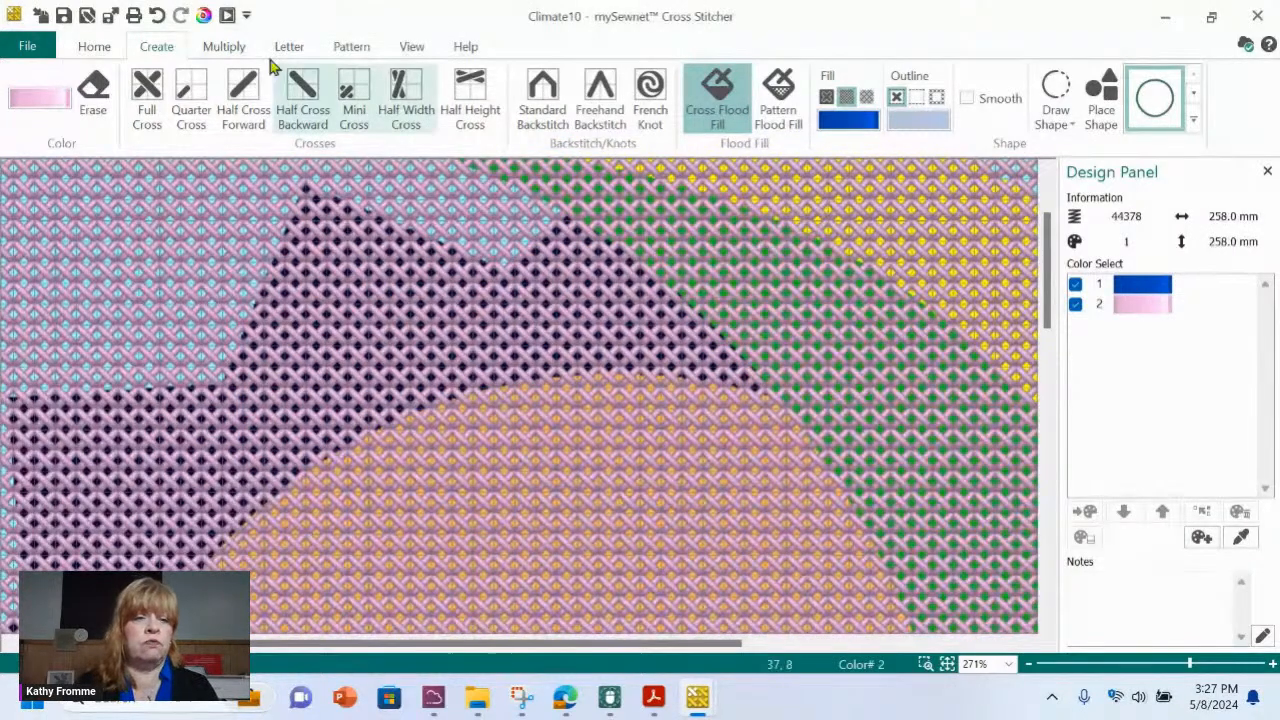
pyautogui.click(157, 16)
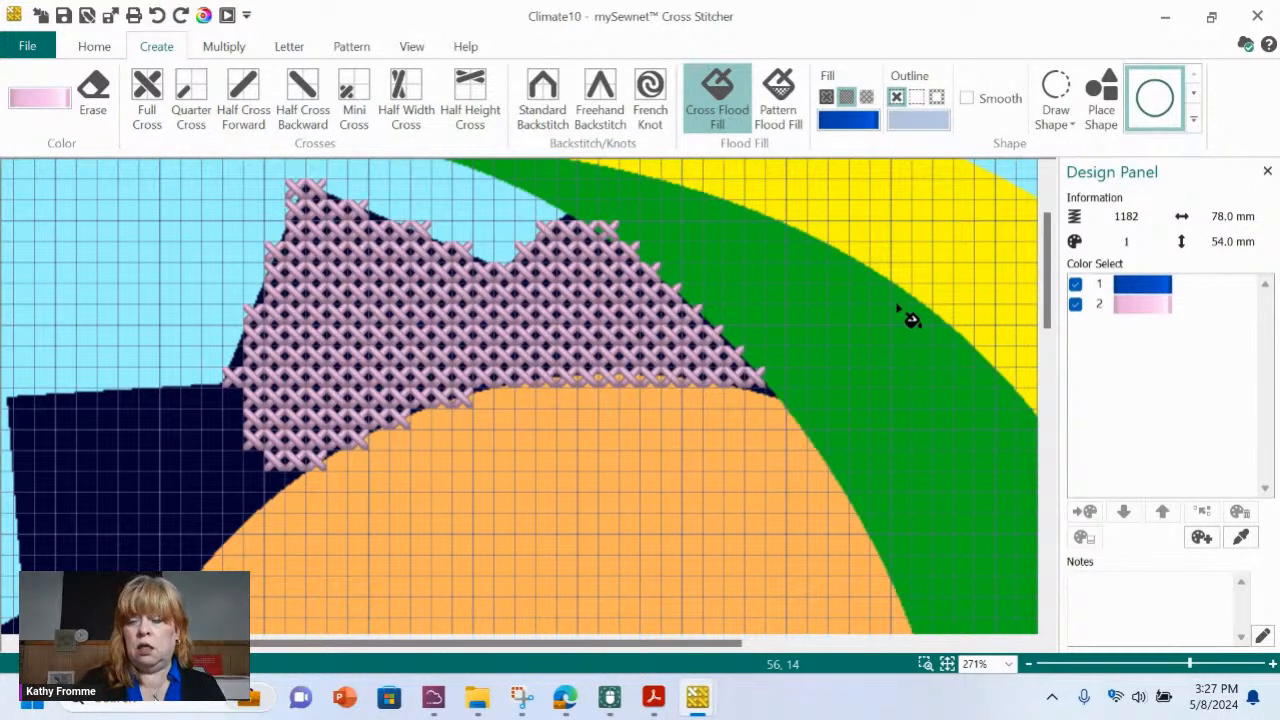
# - Start a new project without saving the changes to Climate10, and cancel the Cross Stitch Design Wizard
pyautogui.click(947, 663)
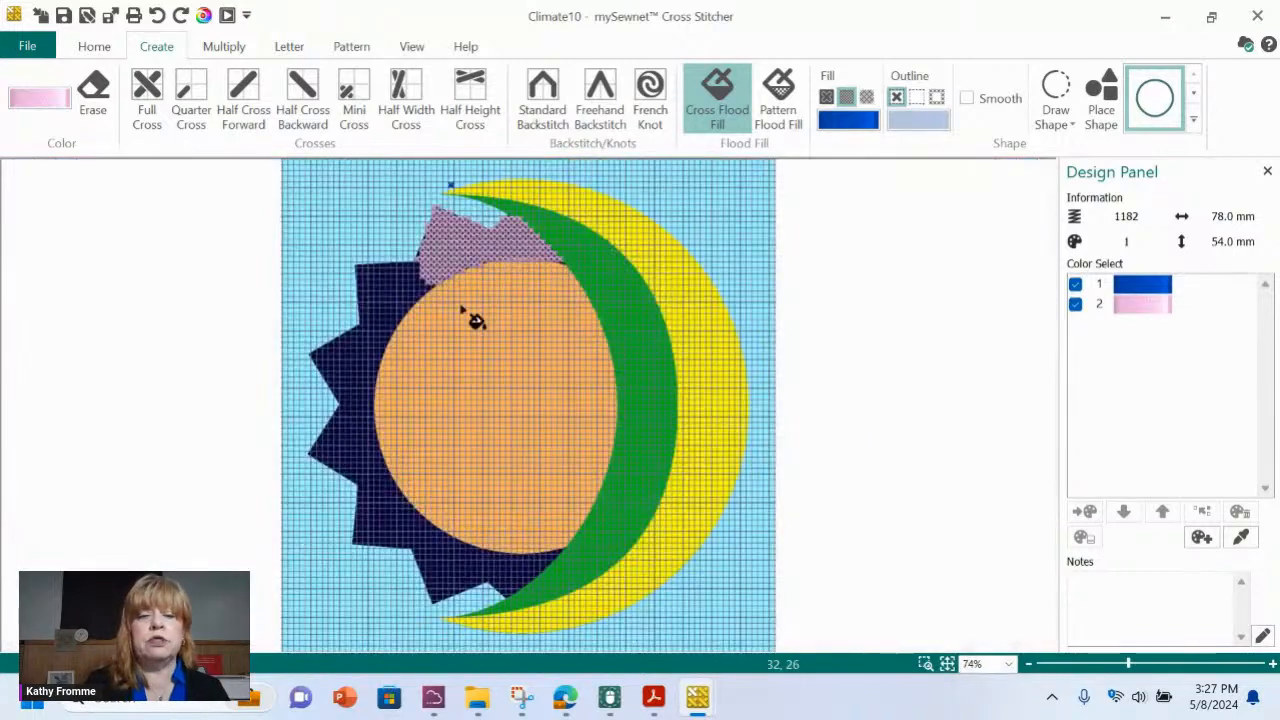
pyautogui.click(37, 52)
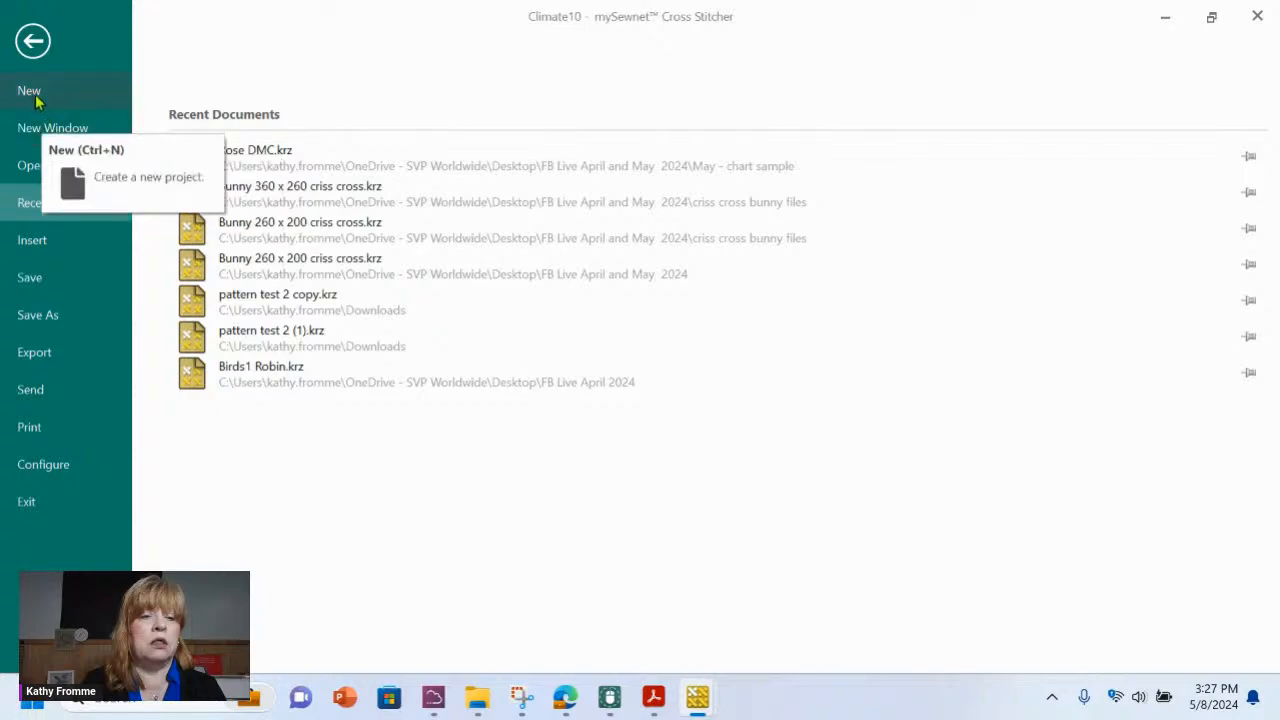
pyautogui.click(34, 91)
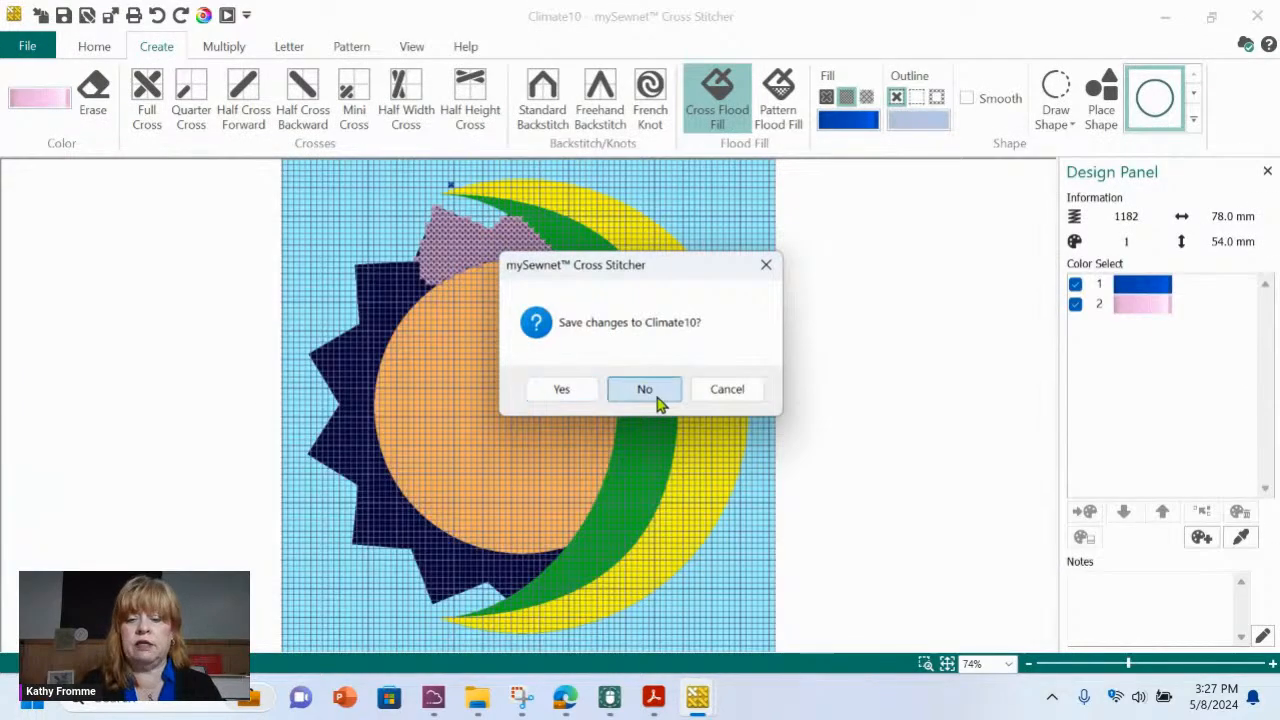
pyautogui.click(657, 398)
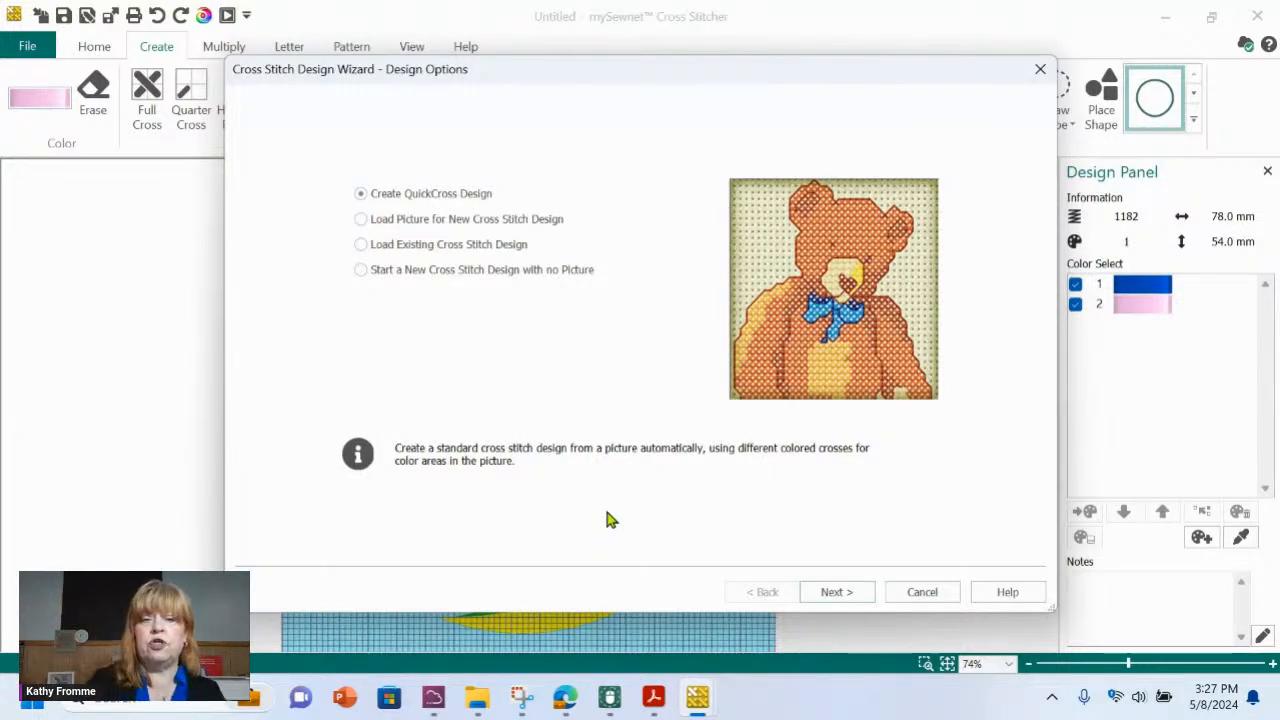
pyautogui.click(924, 594)
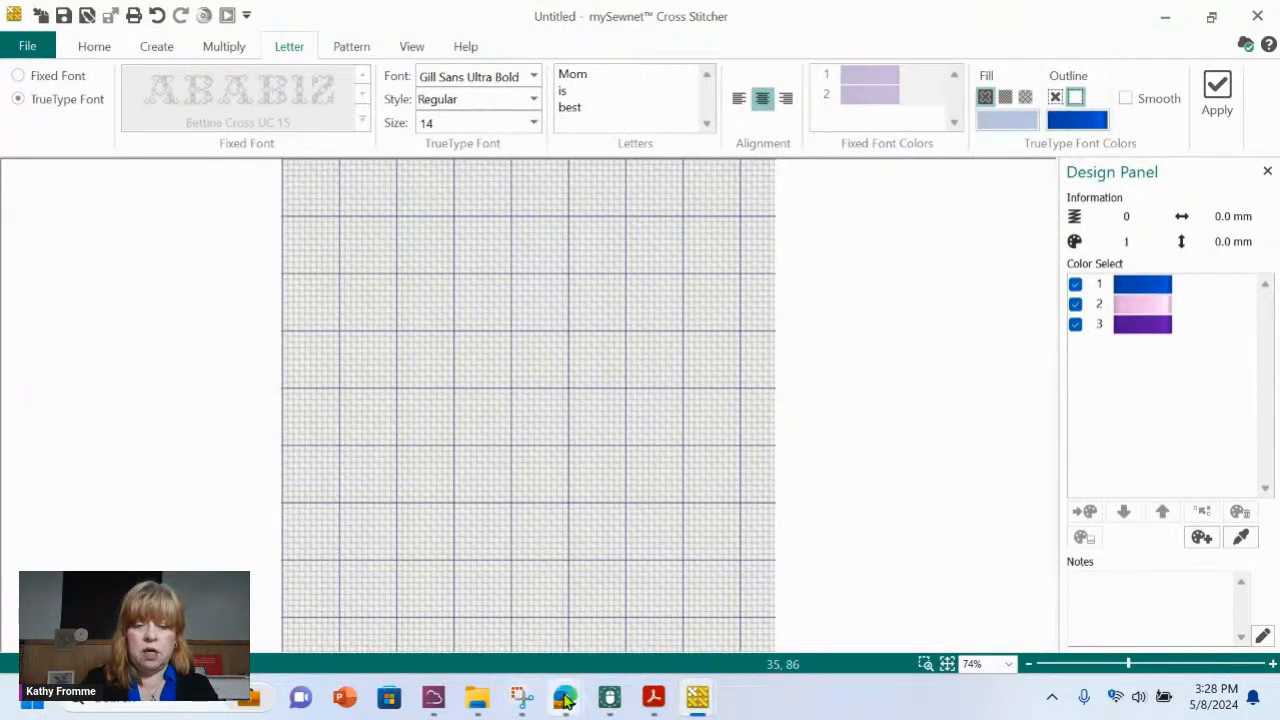
# - Switch to the mySewnet software download page in Microsoft Edge and look through its download and Software Help sections
pyautogui.moveTo(565, 698)
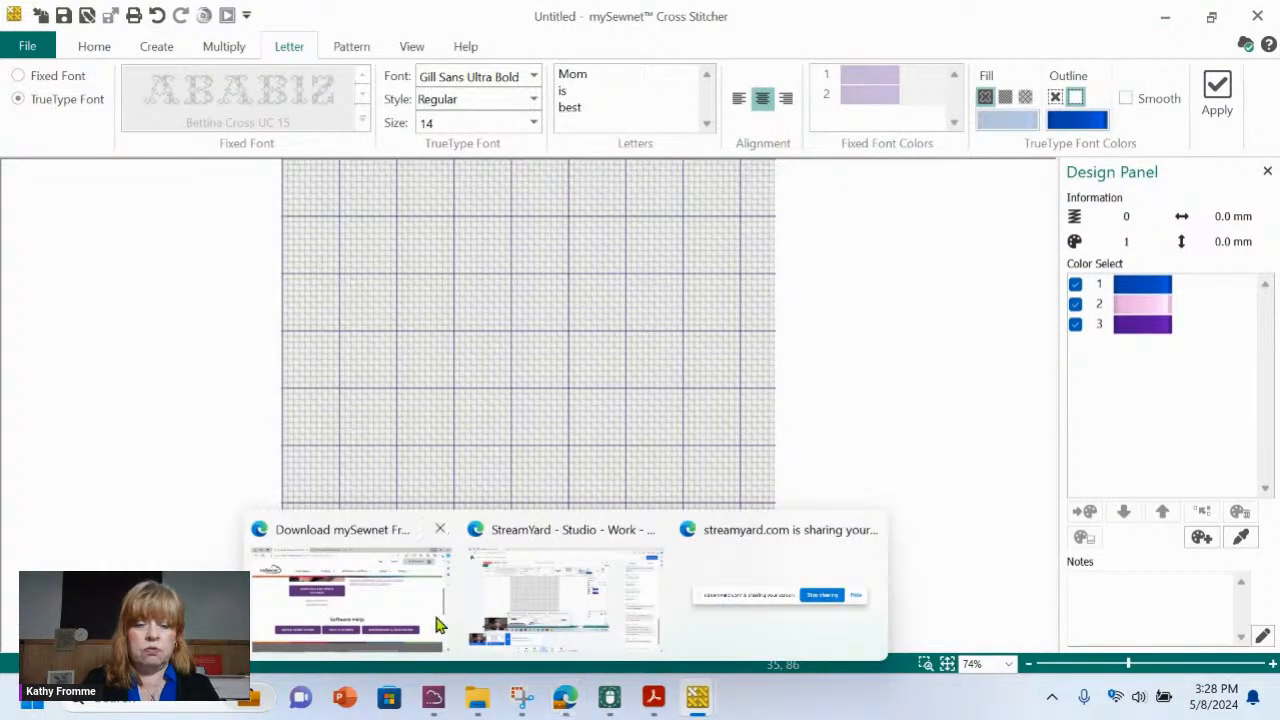
pyautogui.click(363, 594)
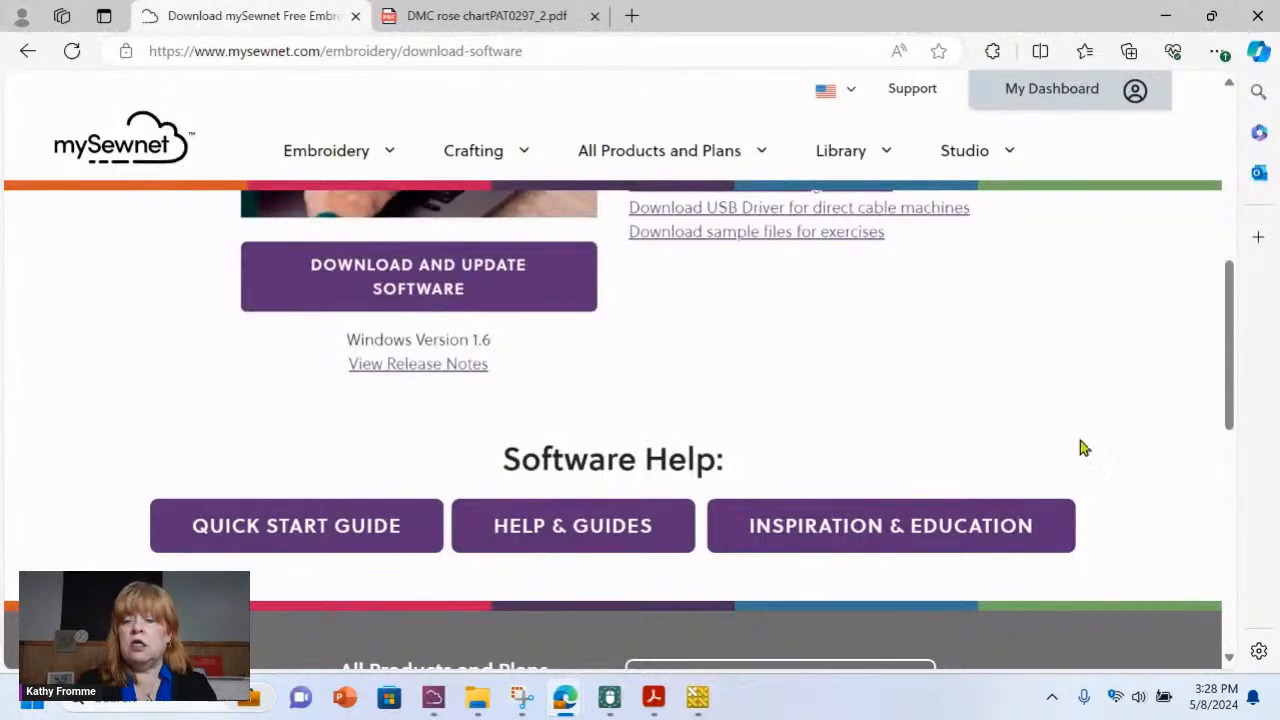
pyautogui.moveTo(1236, 325); pyautogui.dragTo(1218, 112)
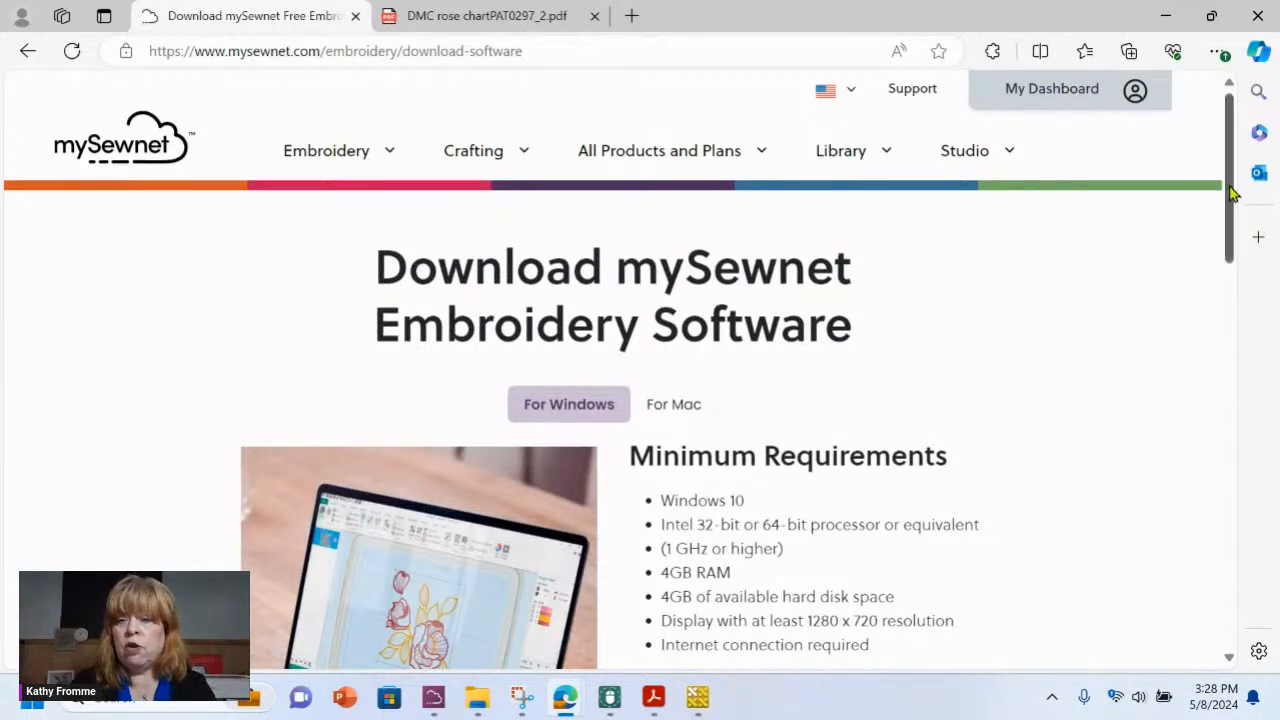
pyautogui.moveTo(1233, 190); pyautogui.dragTo(1233, 148)
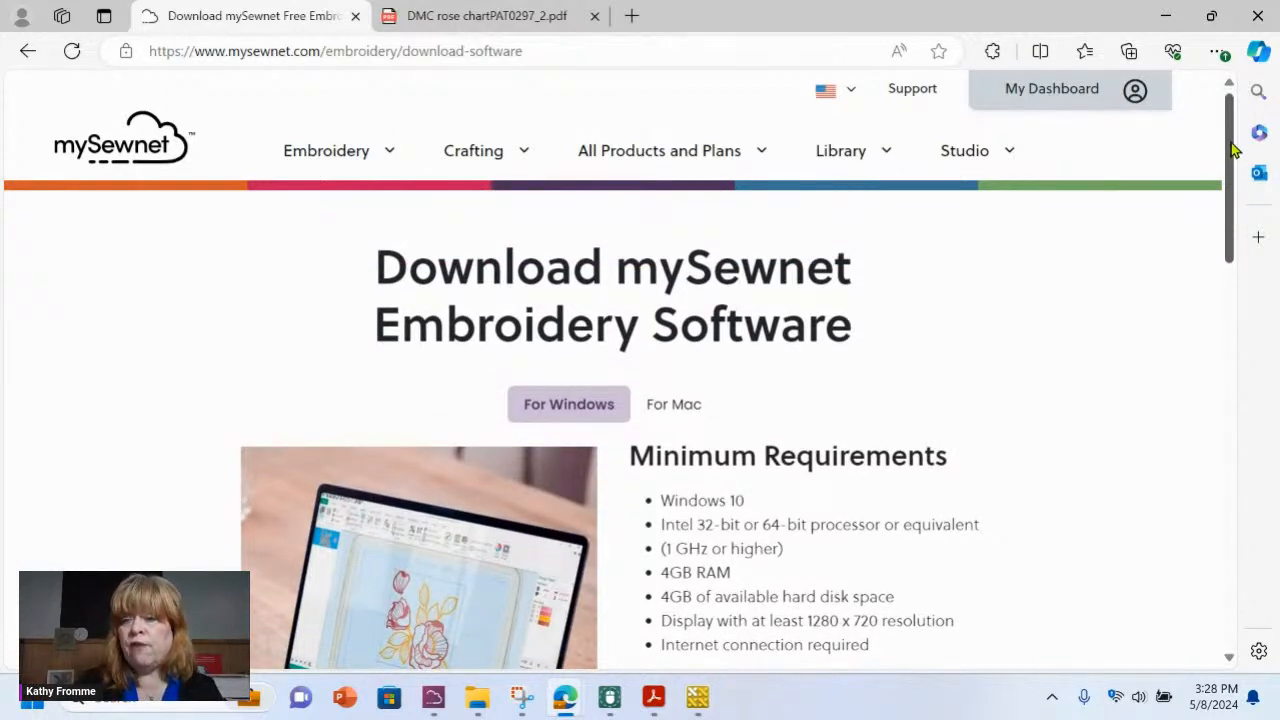
pyautogui.moveTo(1233, 148); pyautogui.dragTo(1211, 369)
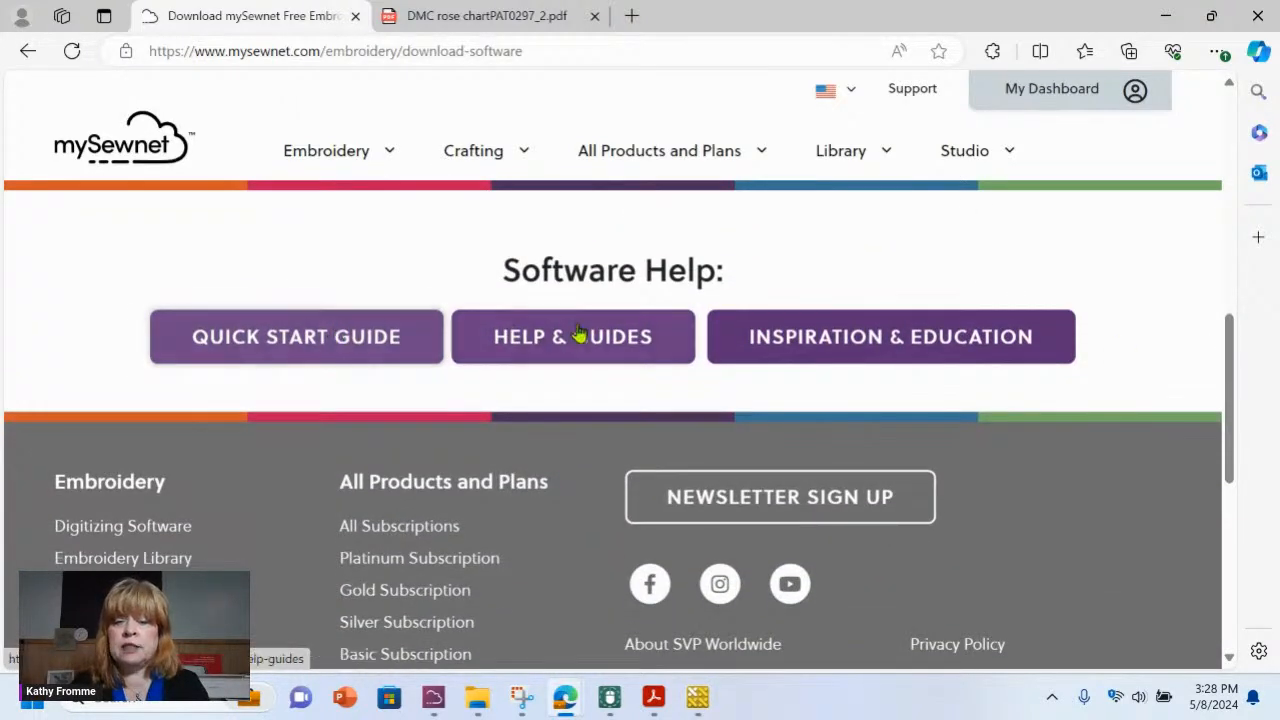
pyautogui.moveTo(1230, 342); pyautogui.dragTo(1217, 157)
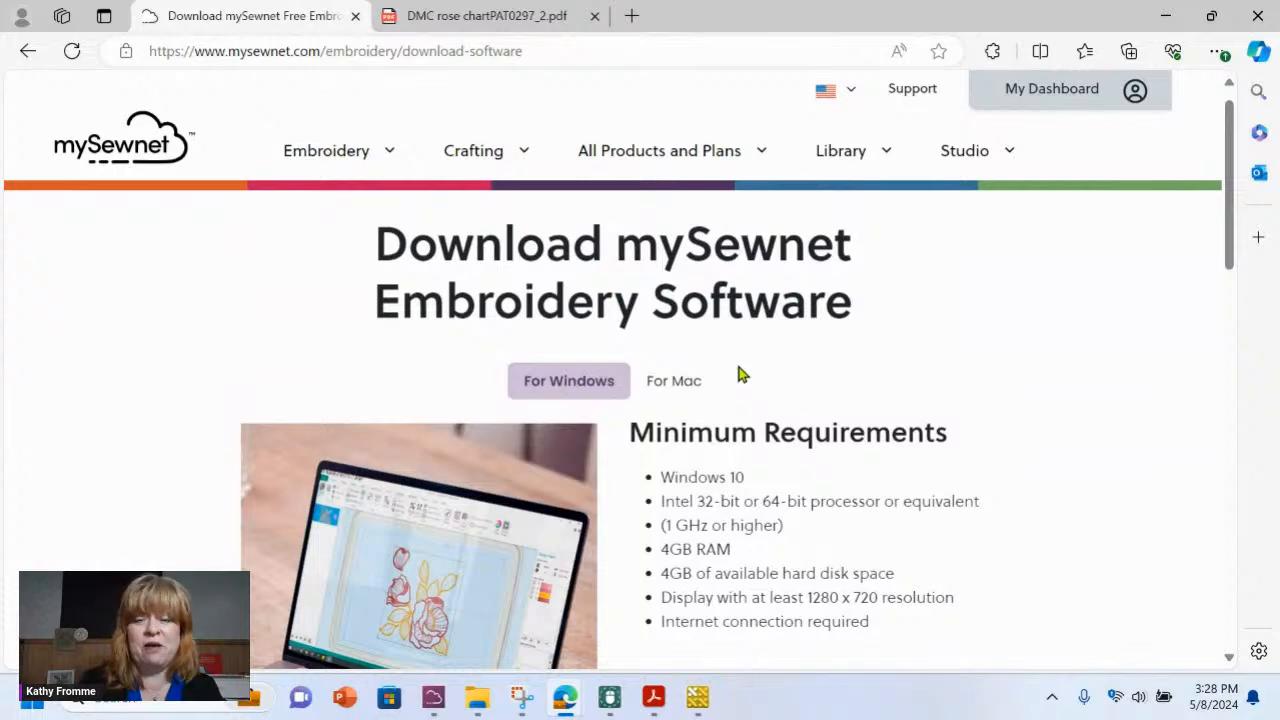
# - Compare the Mac and Windows download information, and examine the minimum requirements and optional downloads for Windows
pyautogui.click(680, 386)
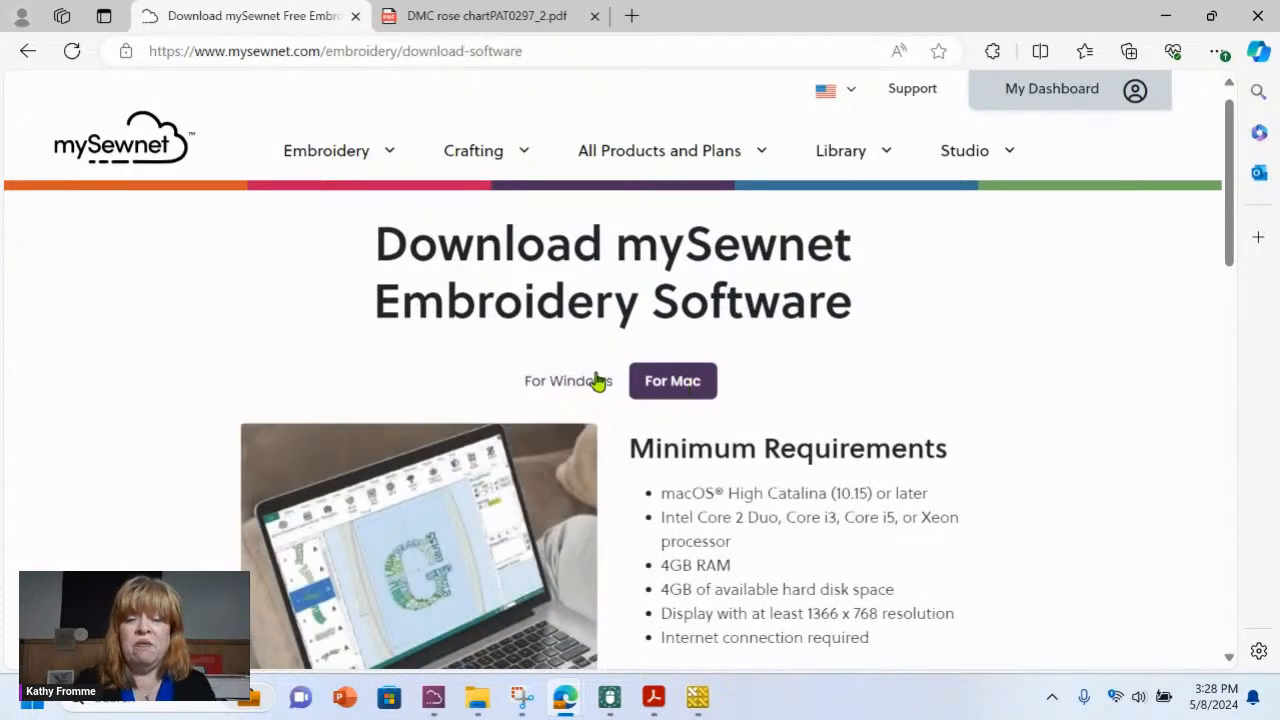
pyautogui.click(580, 388)
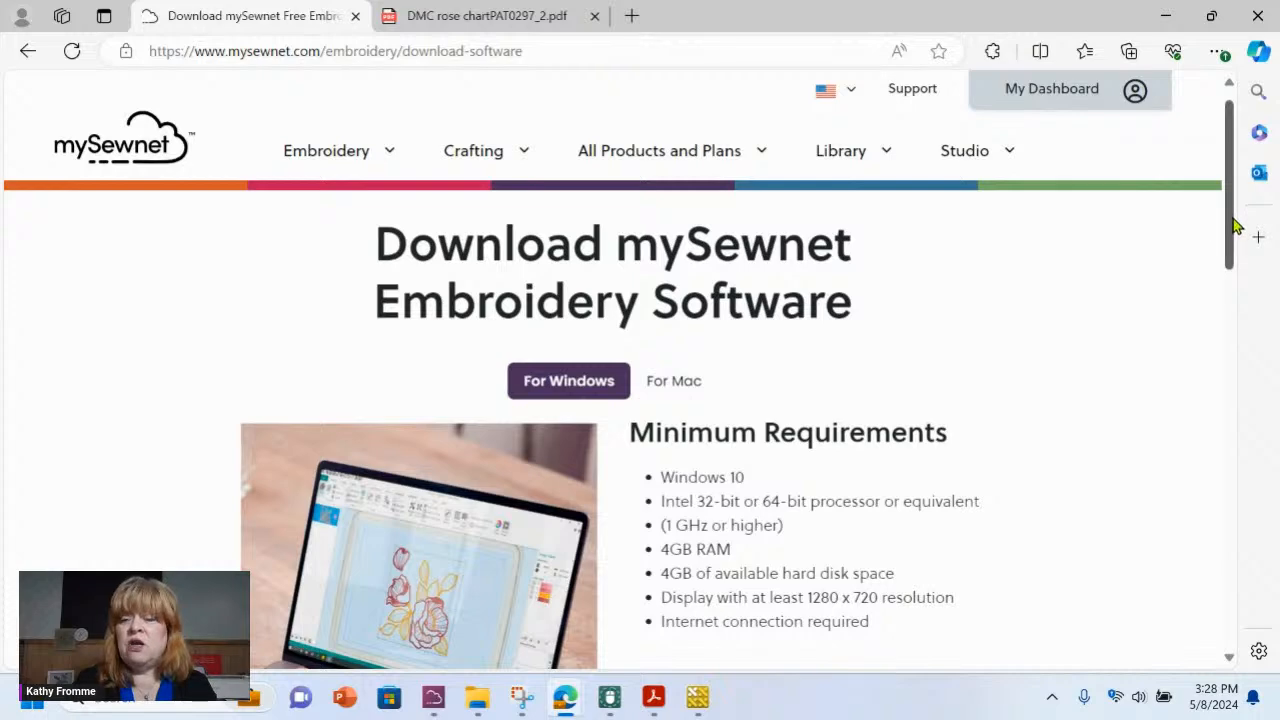
pyautogui.moveTo(1238, 222); pyautogui.dragTo(1214, 275)
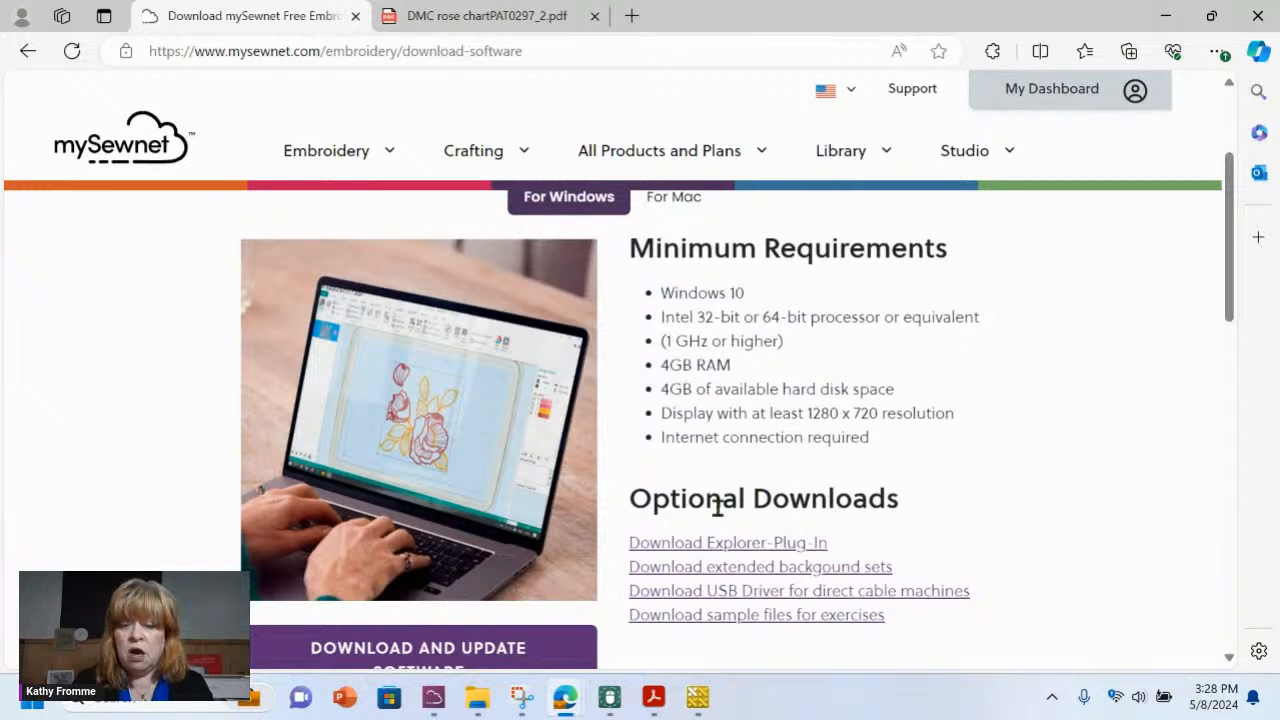
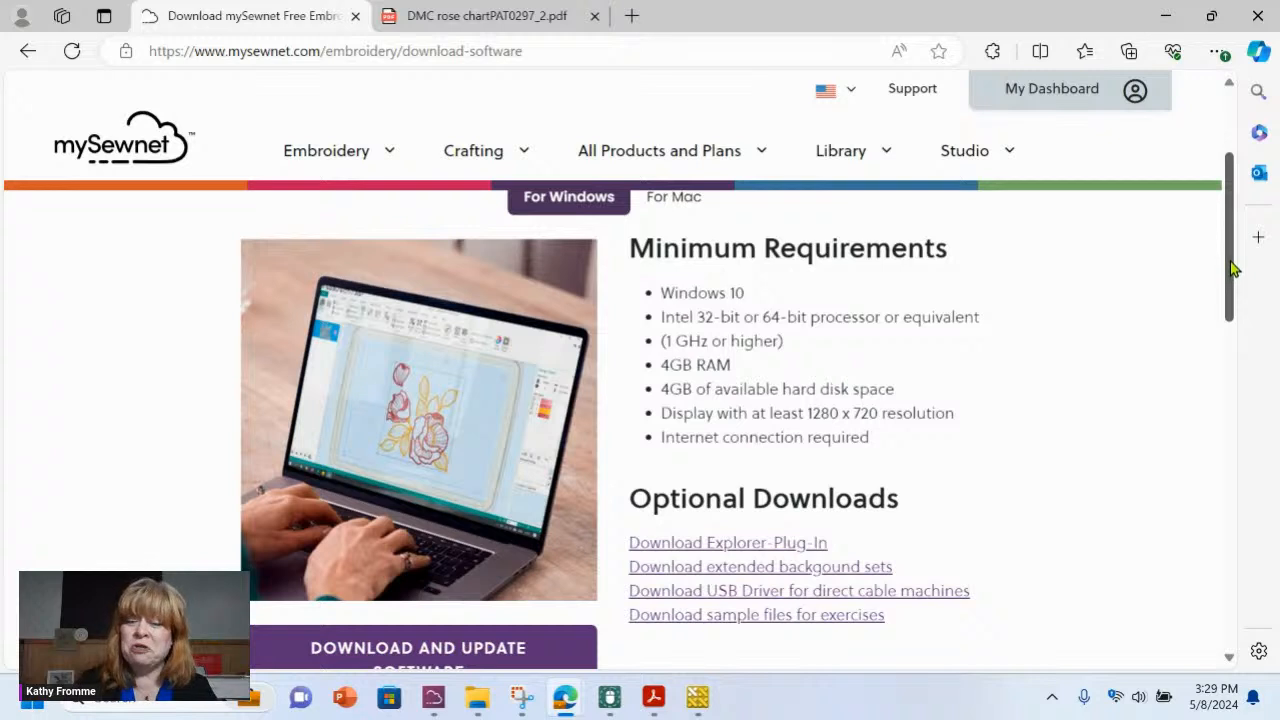
# - Open the Help & Guides page from the Software Help section and look through the Windows Embroidery Software Reference Guides
pyautogui.moveTo(1234, 276); pyautogui.dragTo(1232, 429)
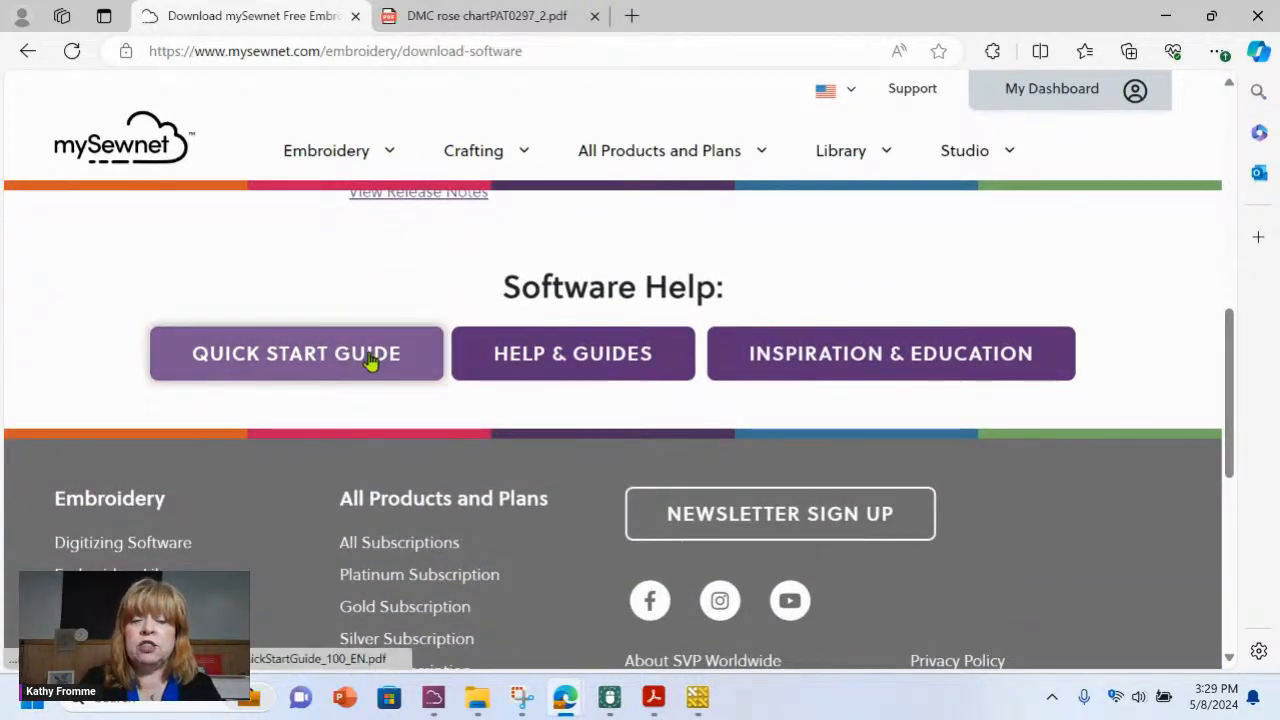
pyautogui.click(556, 357)
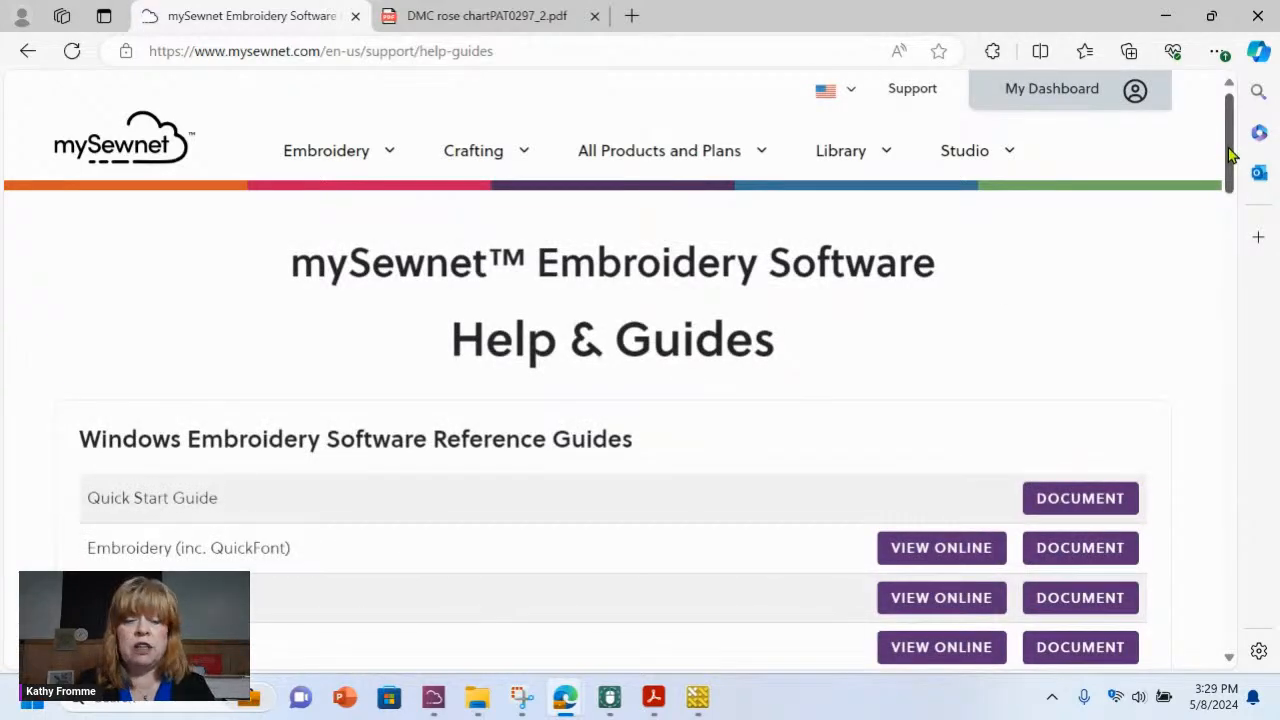
pyautogui.moveTo(1230, 146); pyautogui.dragTo(1232, 190)
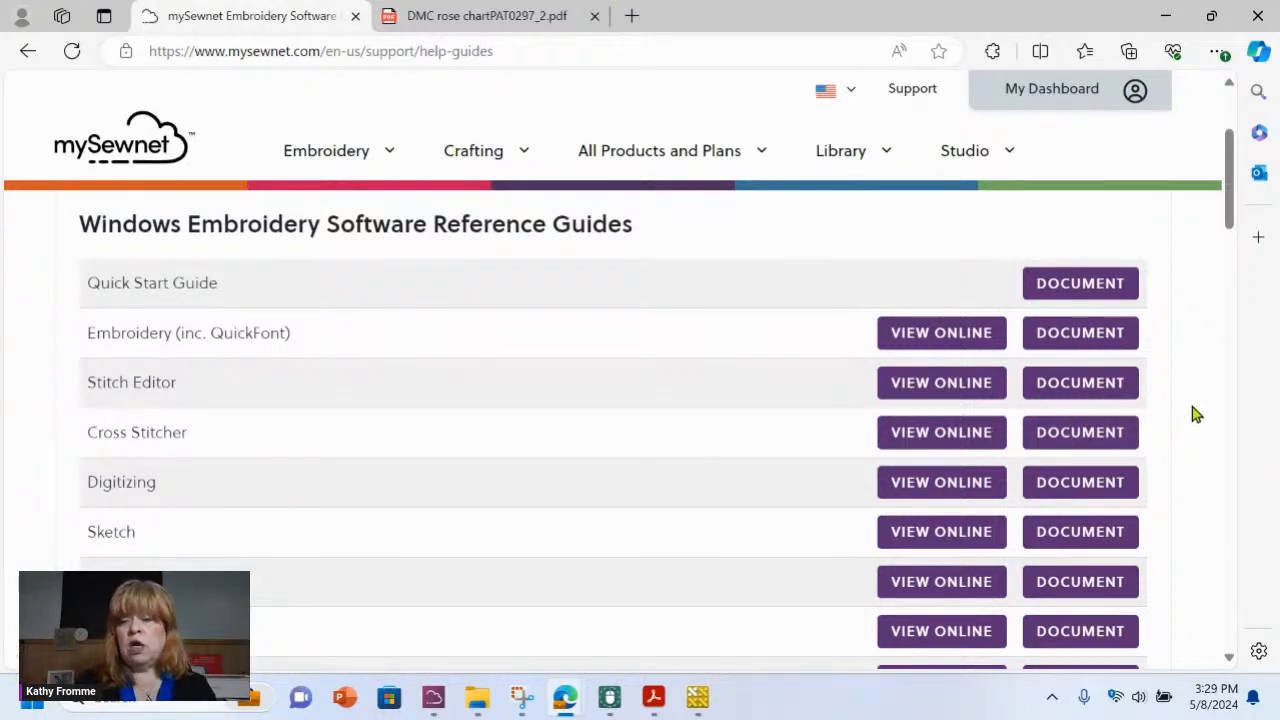
pyautogui.moveTo(1226, 212); pyautogui.dragTo(1234, 116)
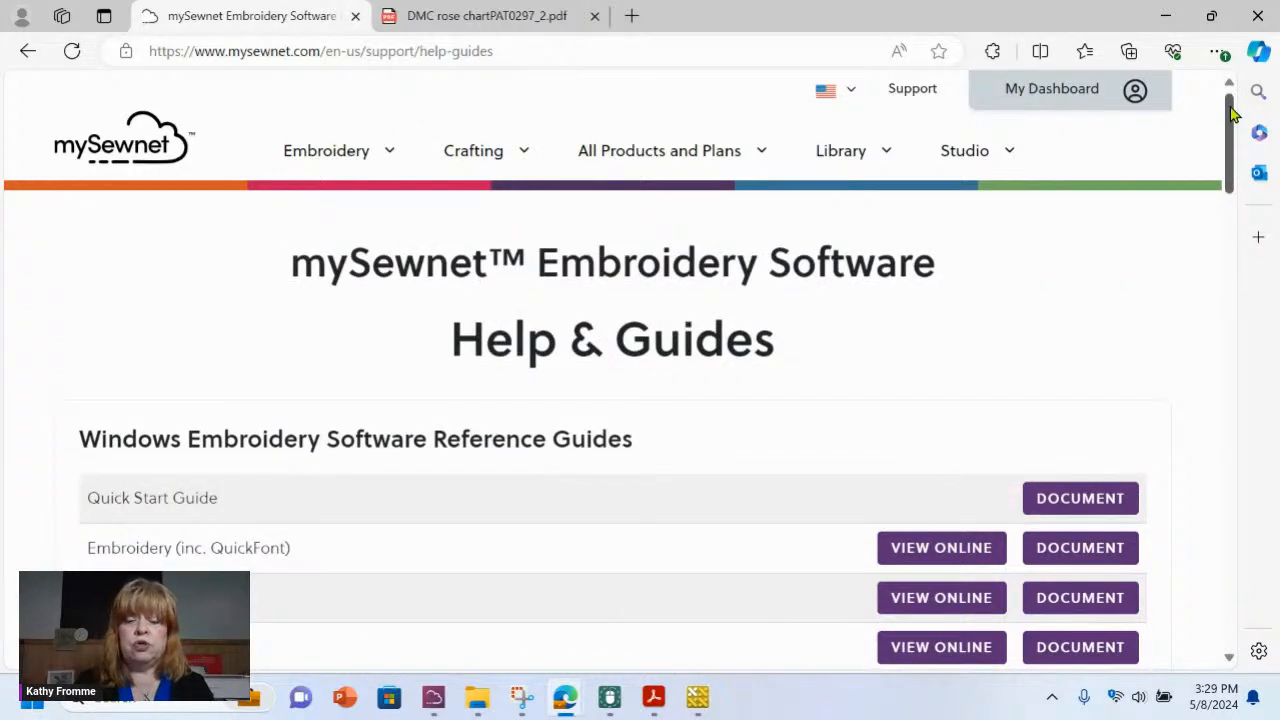
# - Switch to the Cross Stitcher reference guide in Adobe Acrobat, read its Design New Patterns section, and return to mySewnet Cross Stitcher
pyautogui.moveTo(652, 703)
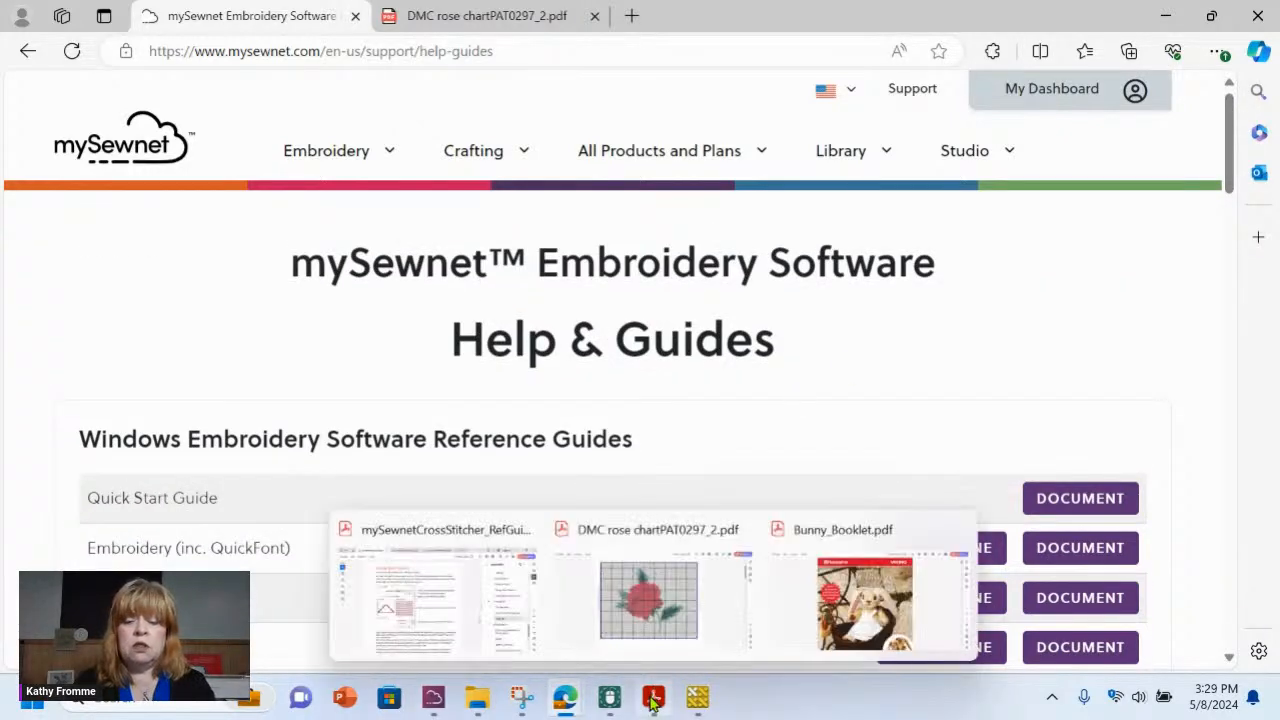
pyautogui.click(440, 605)
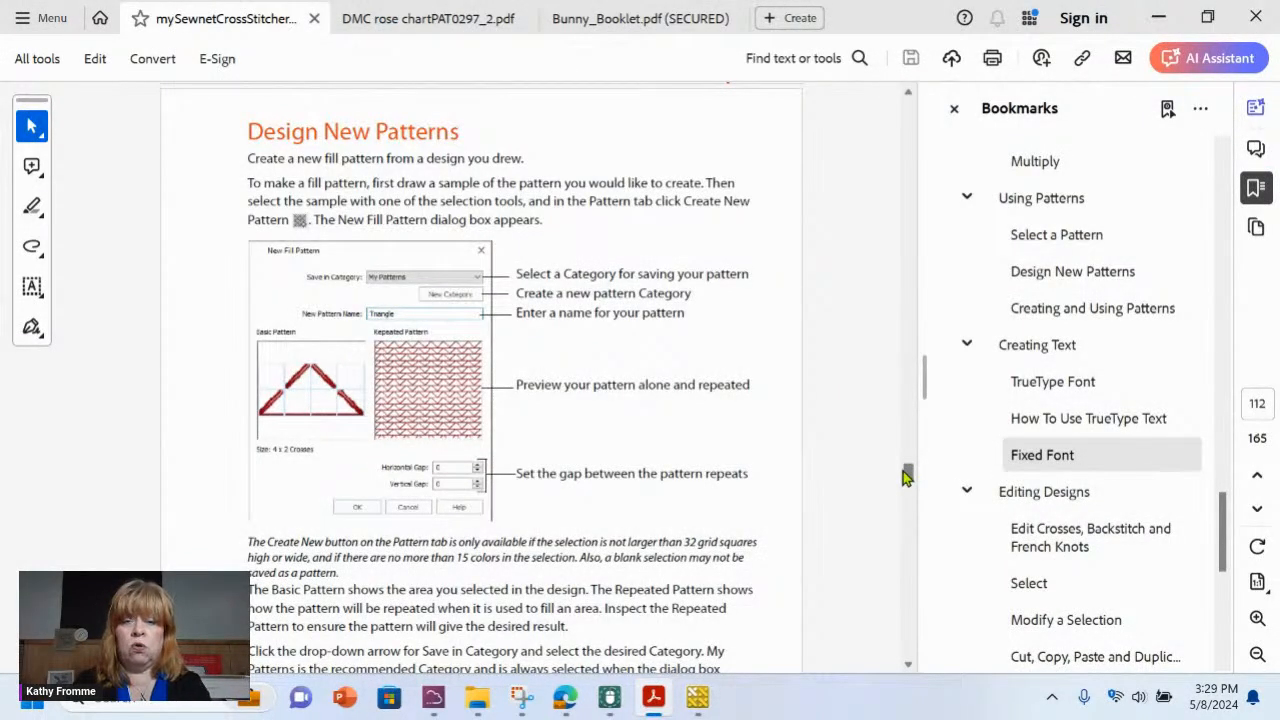
pyautogui.moveTo(903, 477); pyautogui.dragTo(906, 471)
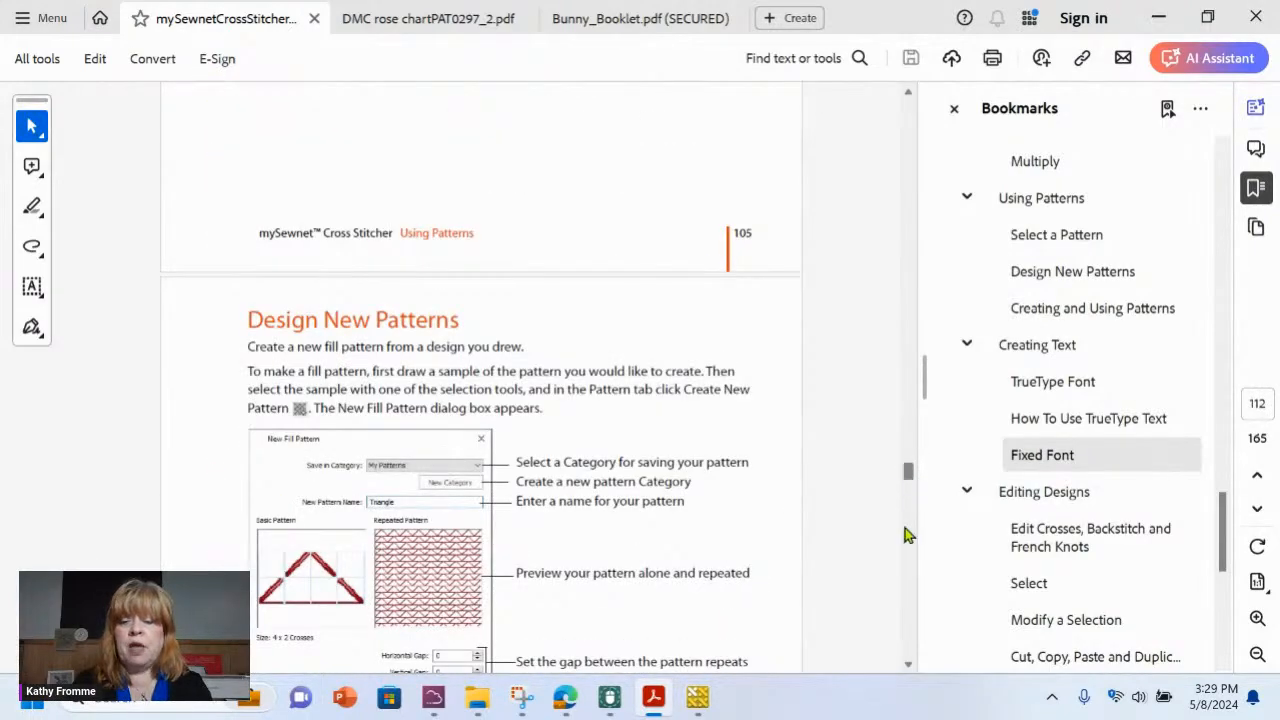
pyautogui.scroll(-10, 903, 657)
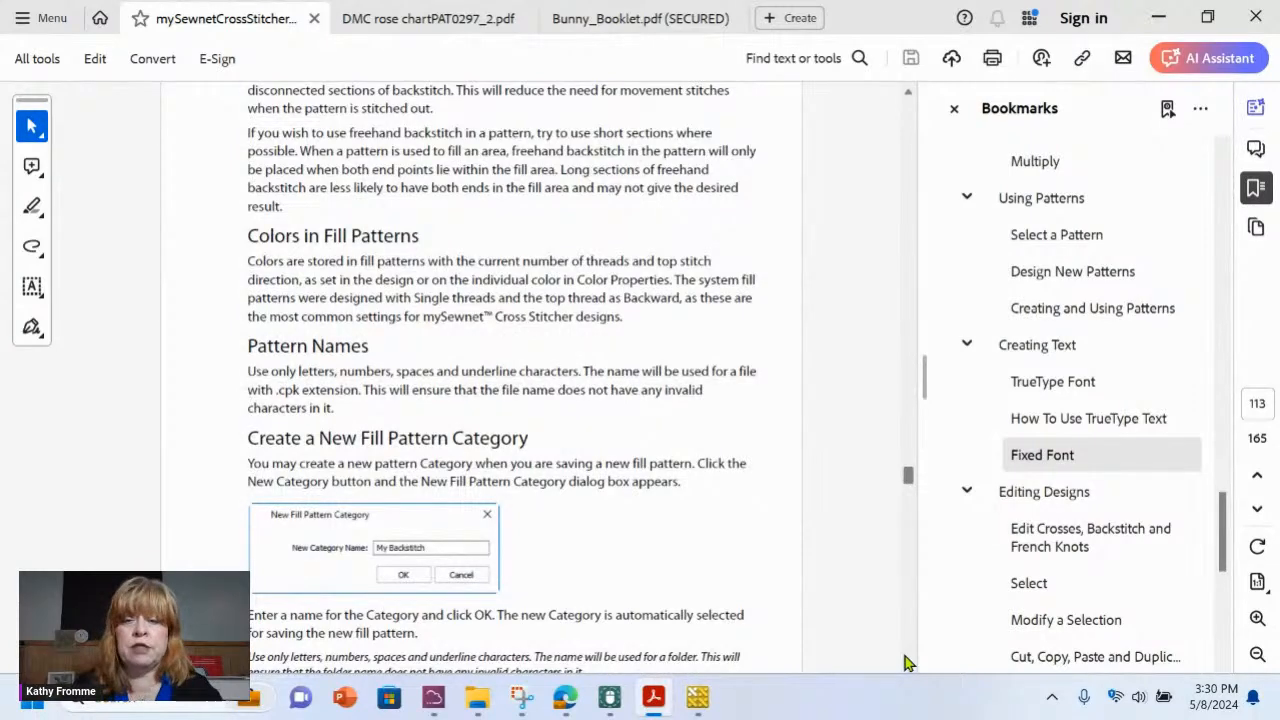
pyautogui.click(1159, 19)
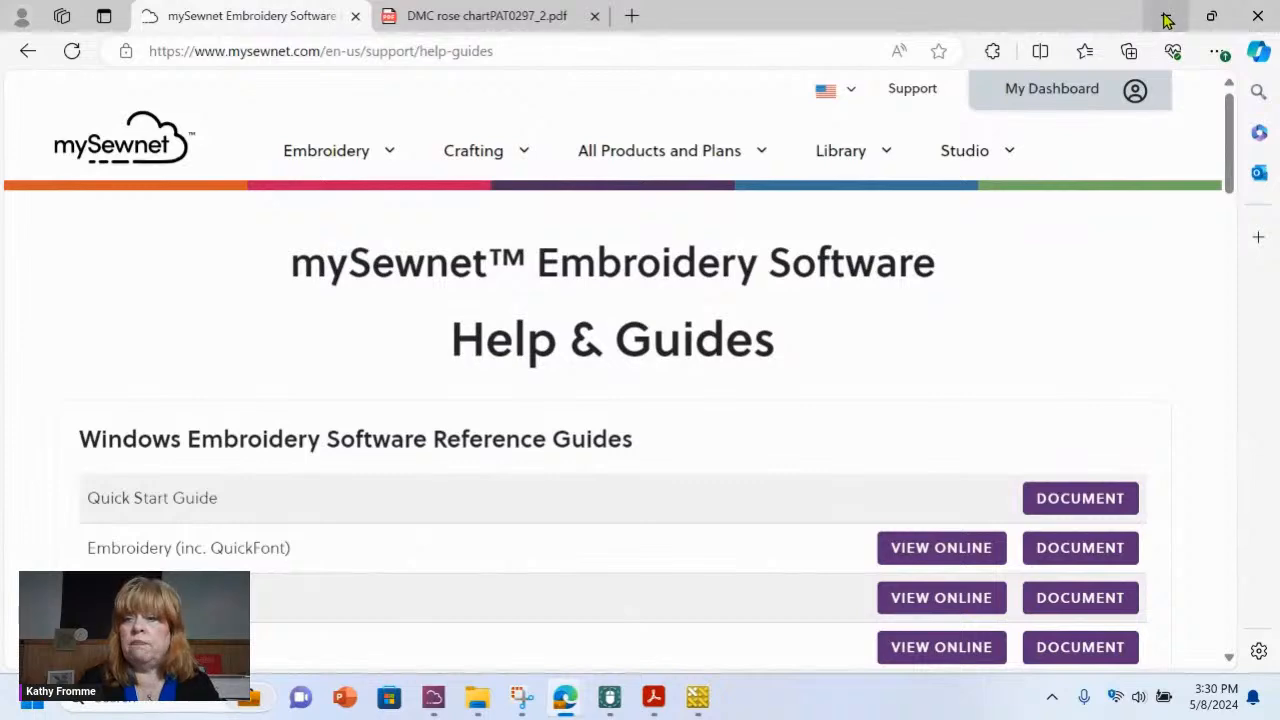
pyautogui.click(1165, 18)
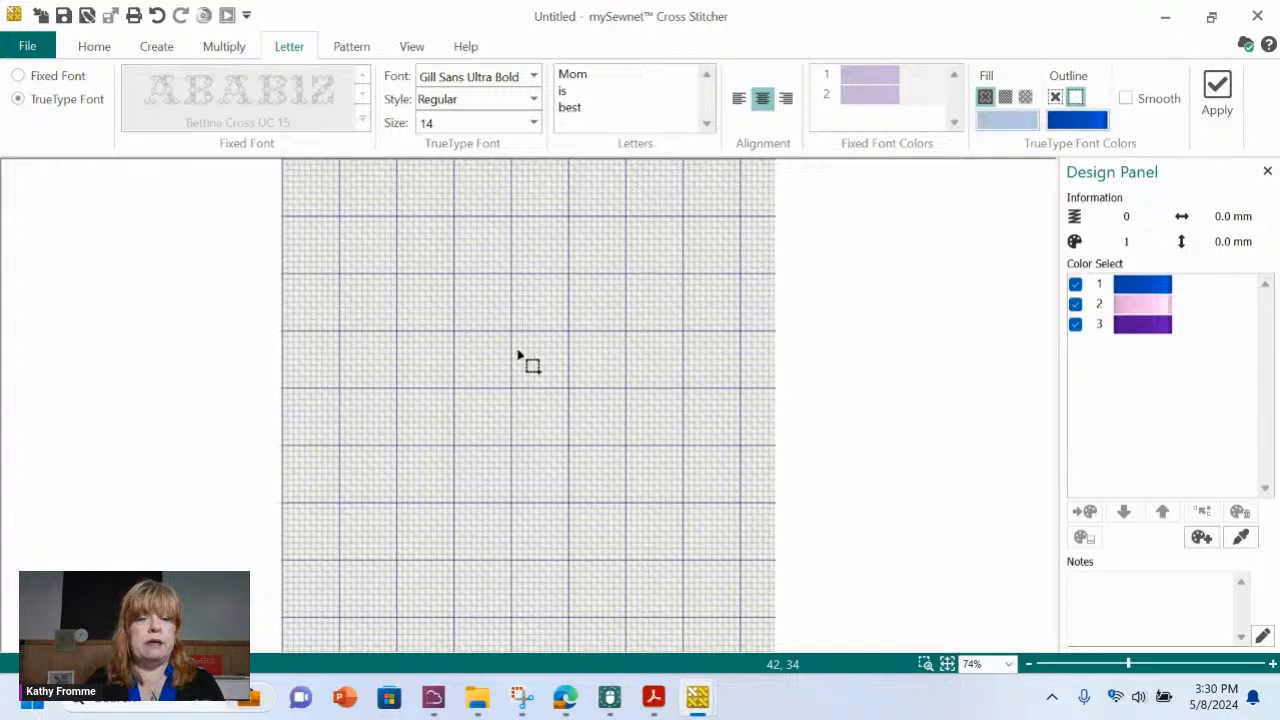
# - Start a new cross stitch design with no picture, without saving the changes to the untitled project
pyautogui.click(31, 46)
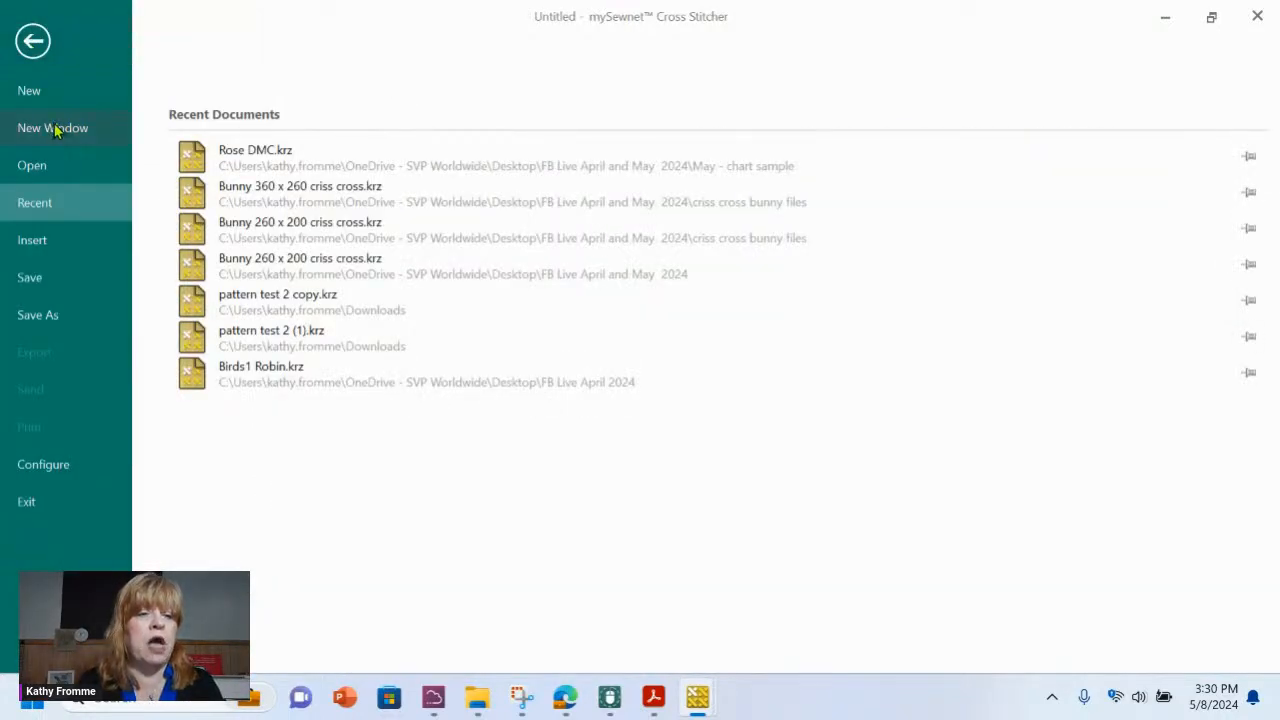
pyautogui.click(31, 92)
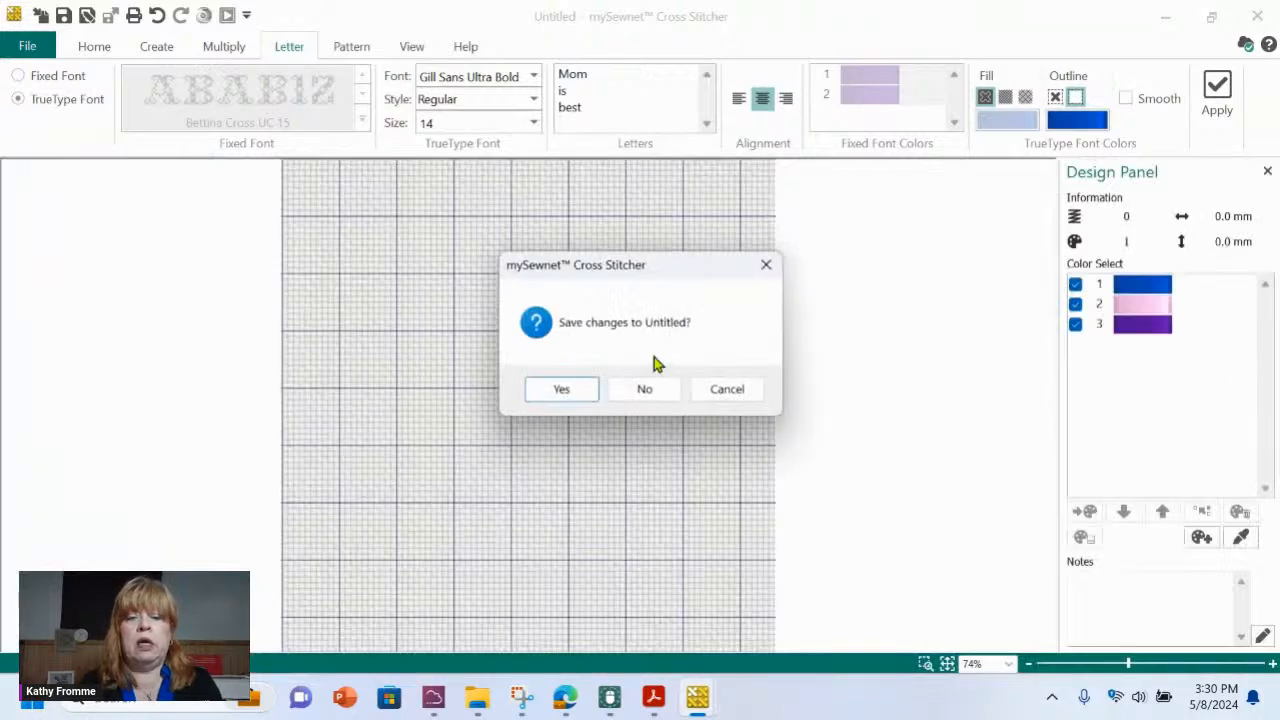
pyautogui.click(648, 393)
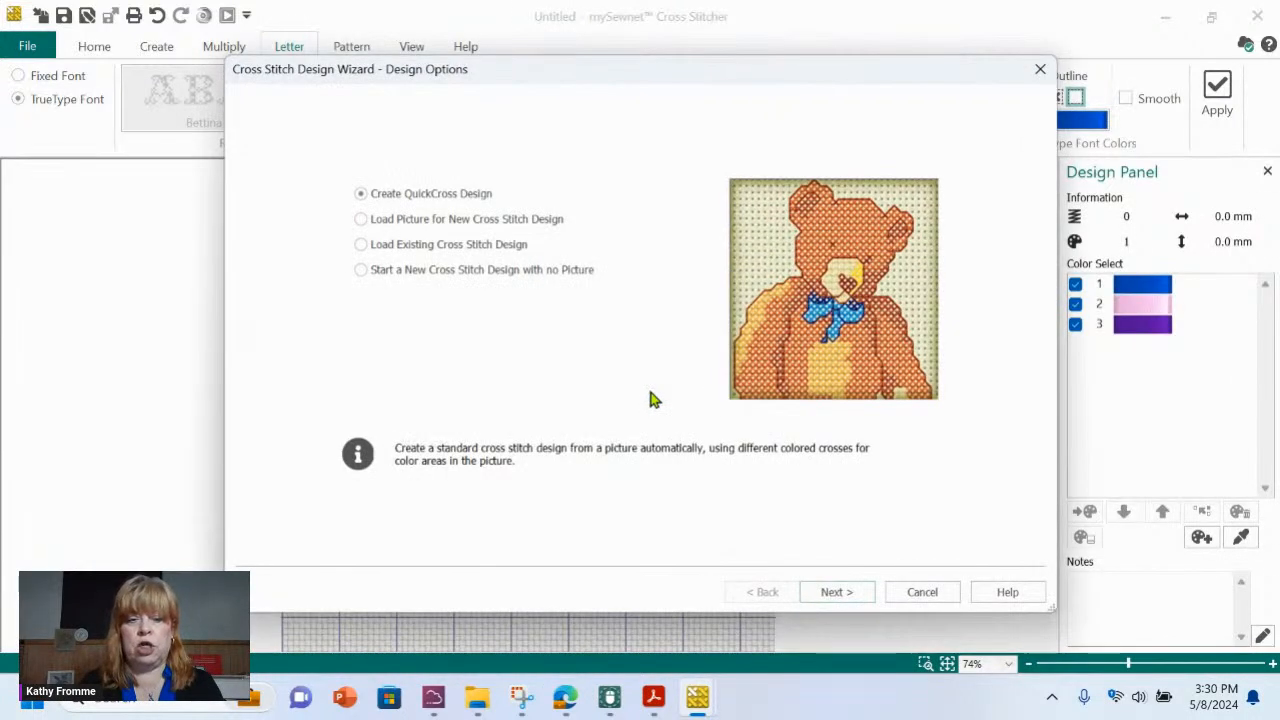
pyautogui.click(375, 278)
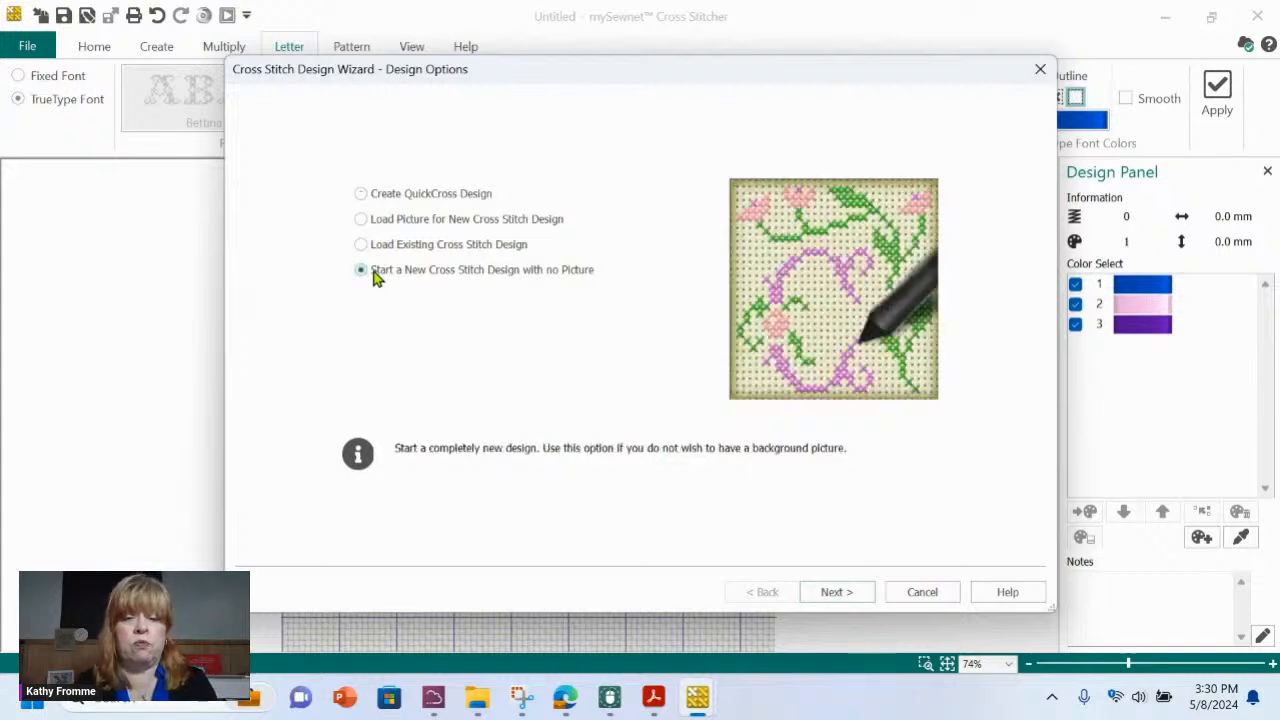
pyautogui.click(836, 593)
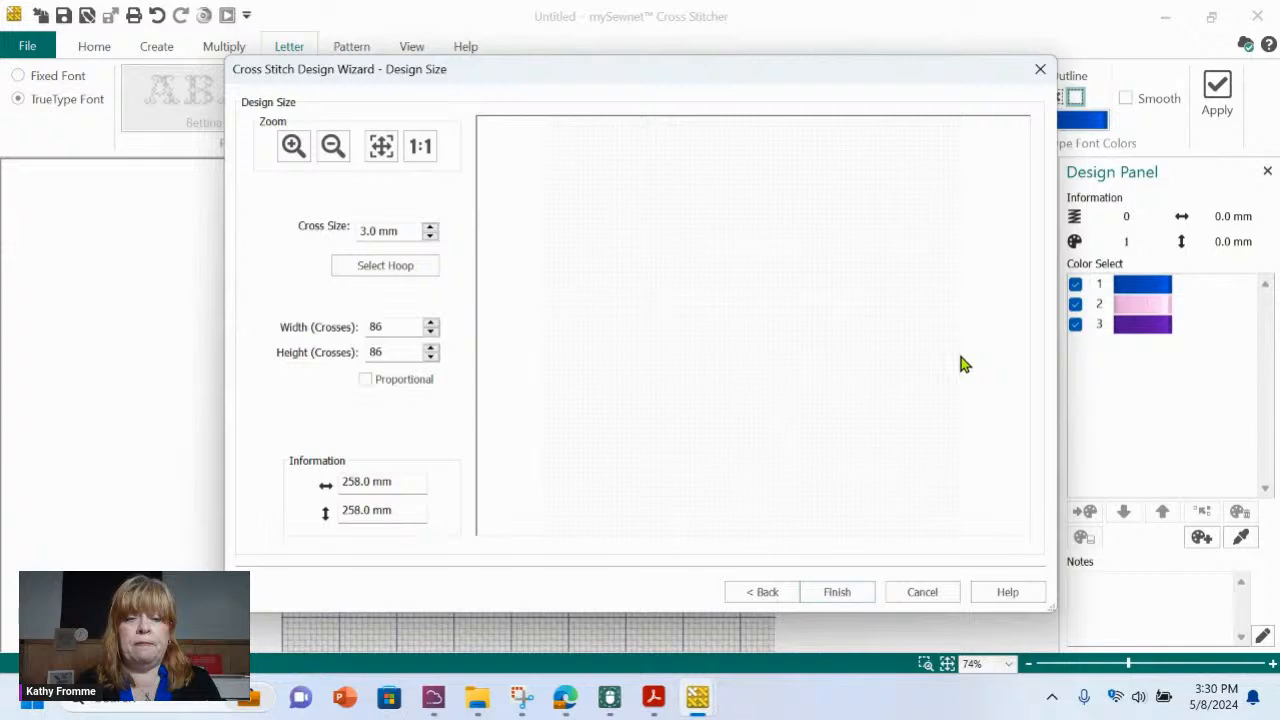
# - Set the design size to the 150mm x 150mm Universal Square Hoop 2 and finish the wizard
pyautogui.click(420, 278)
pyautogui.click(897, 235)
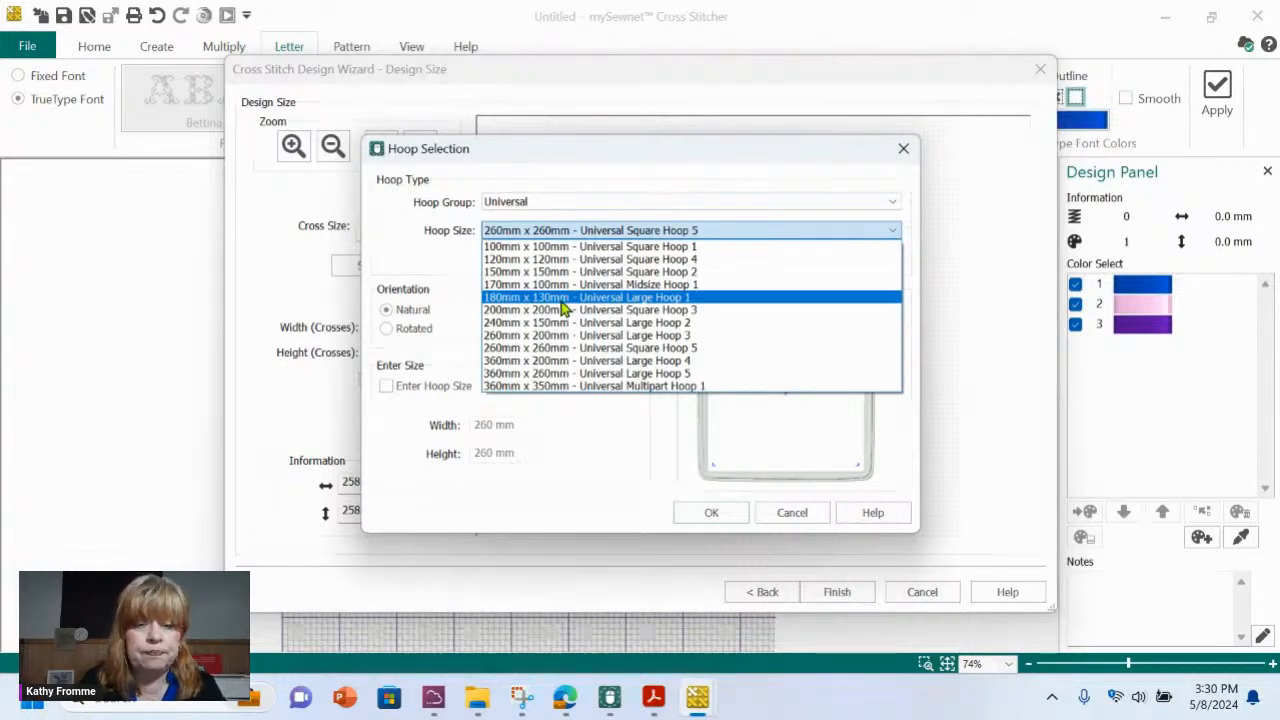
pyautogui.click(565, 272)
pyautogui.click(709, 514)
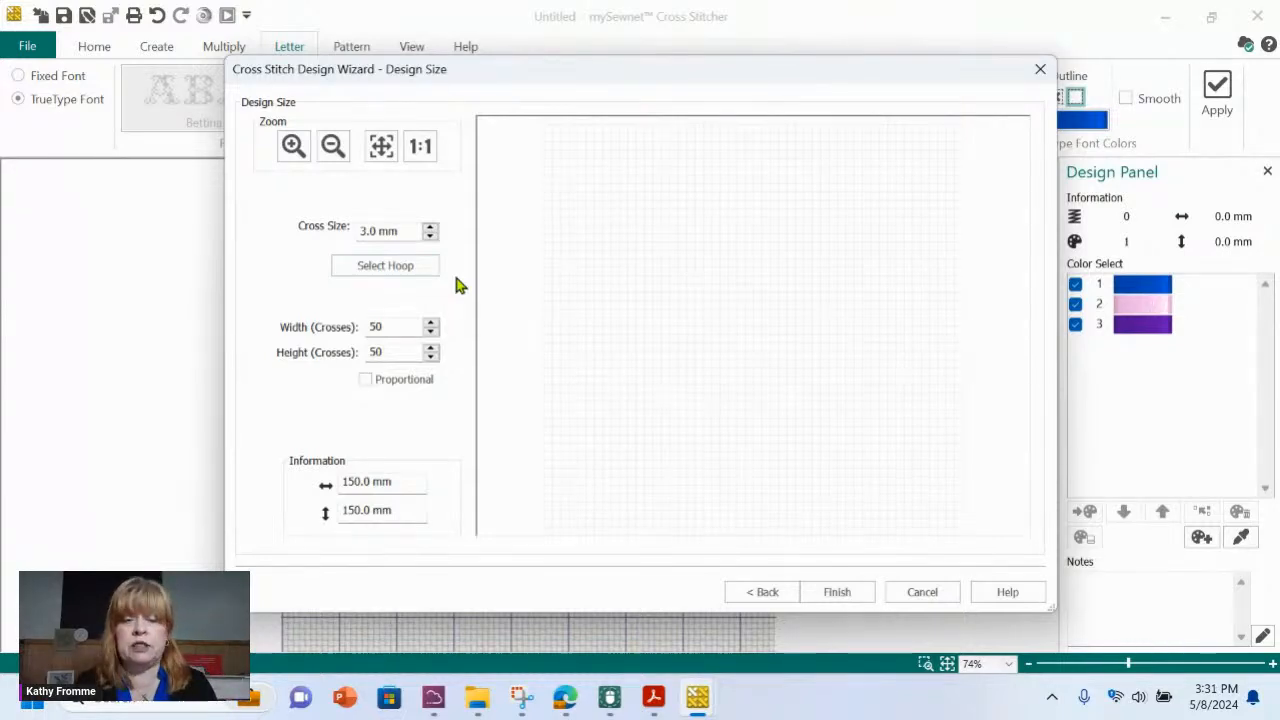
pyautogui.click(829, 604)
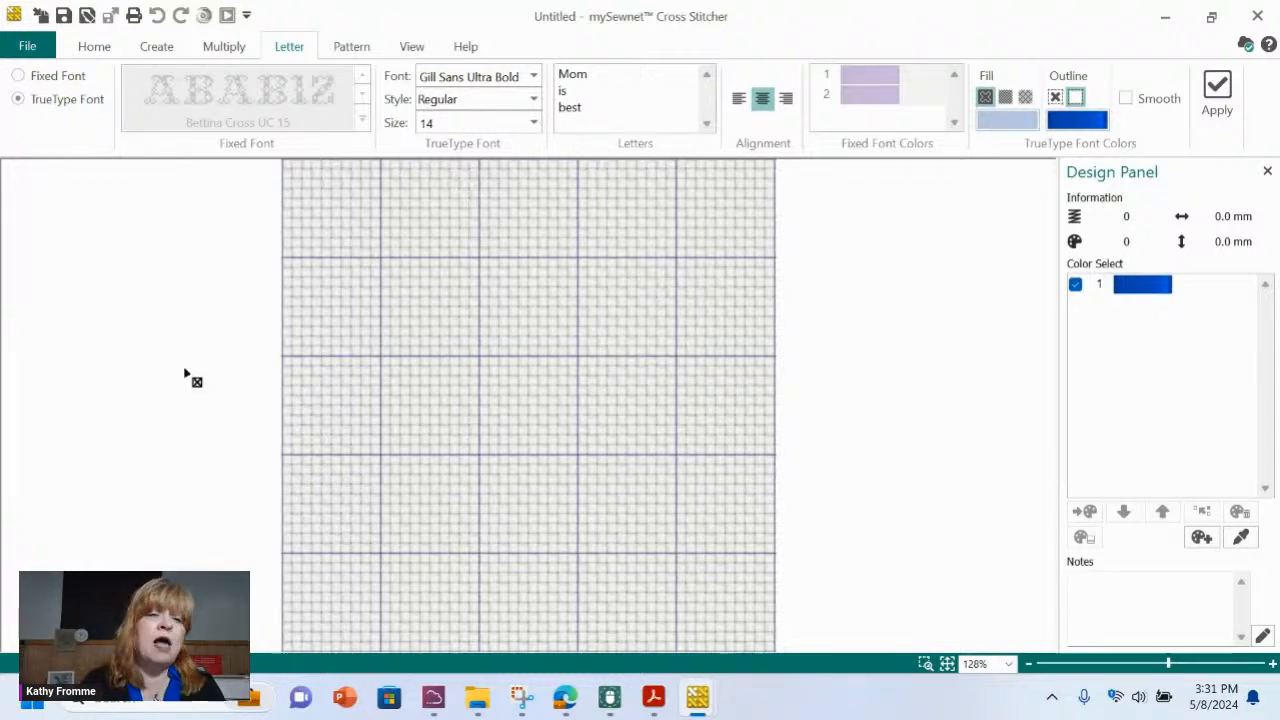
# - Add the Robison-Anton Rayon 40 thread 2415 Floral Pink to the design's colors
pyautogui.click(157, 47)
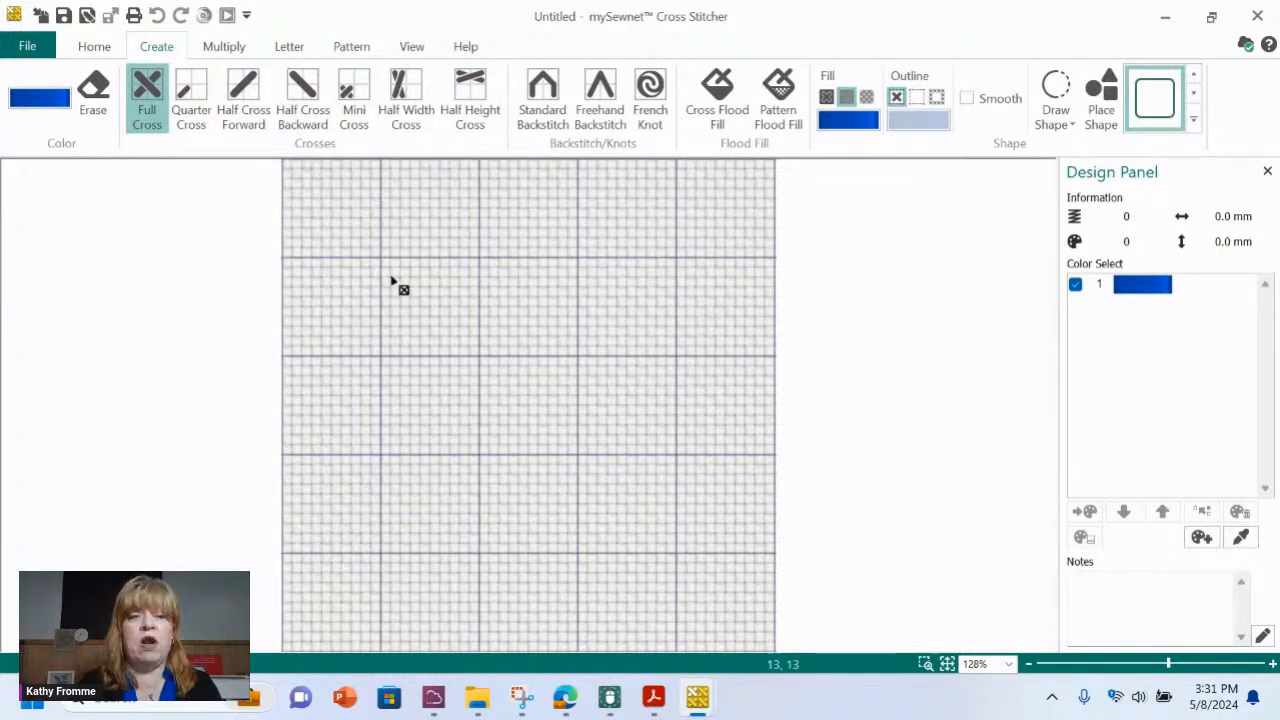
pyautogui.click(48, 104)
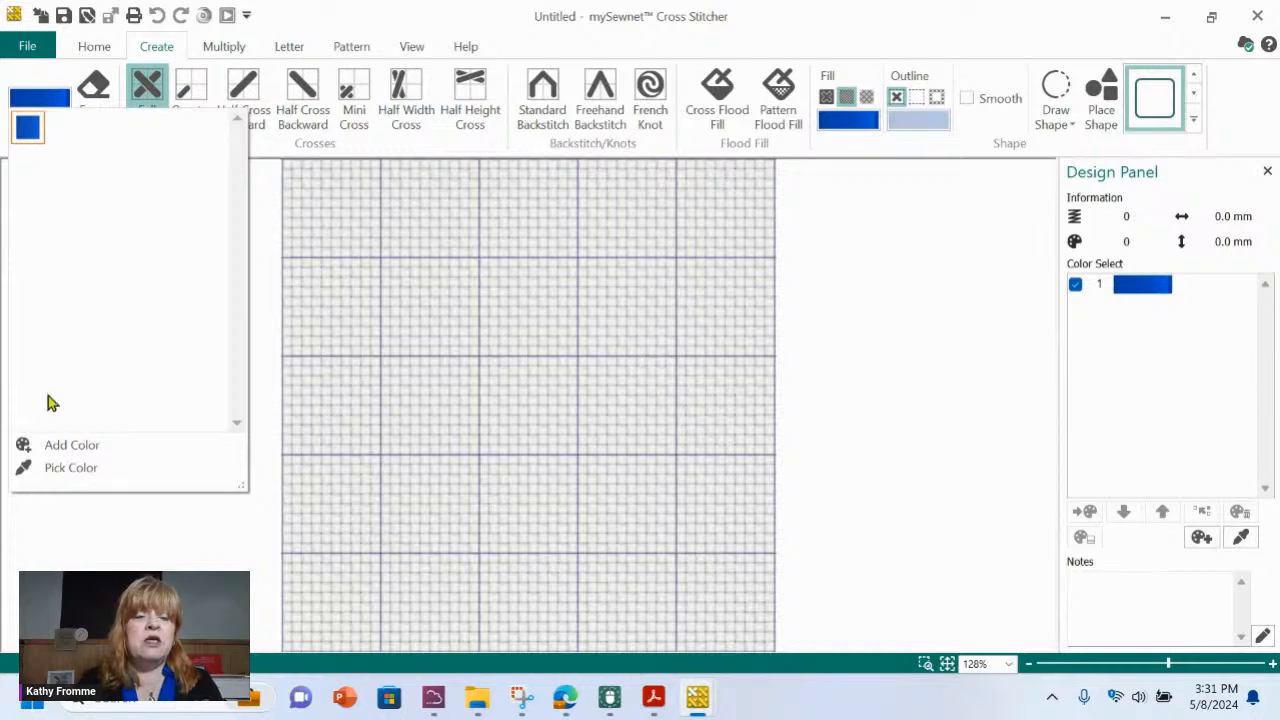
pyautogui.click(70, 468)
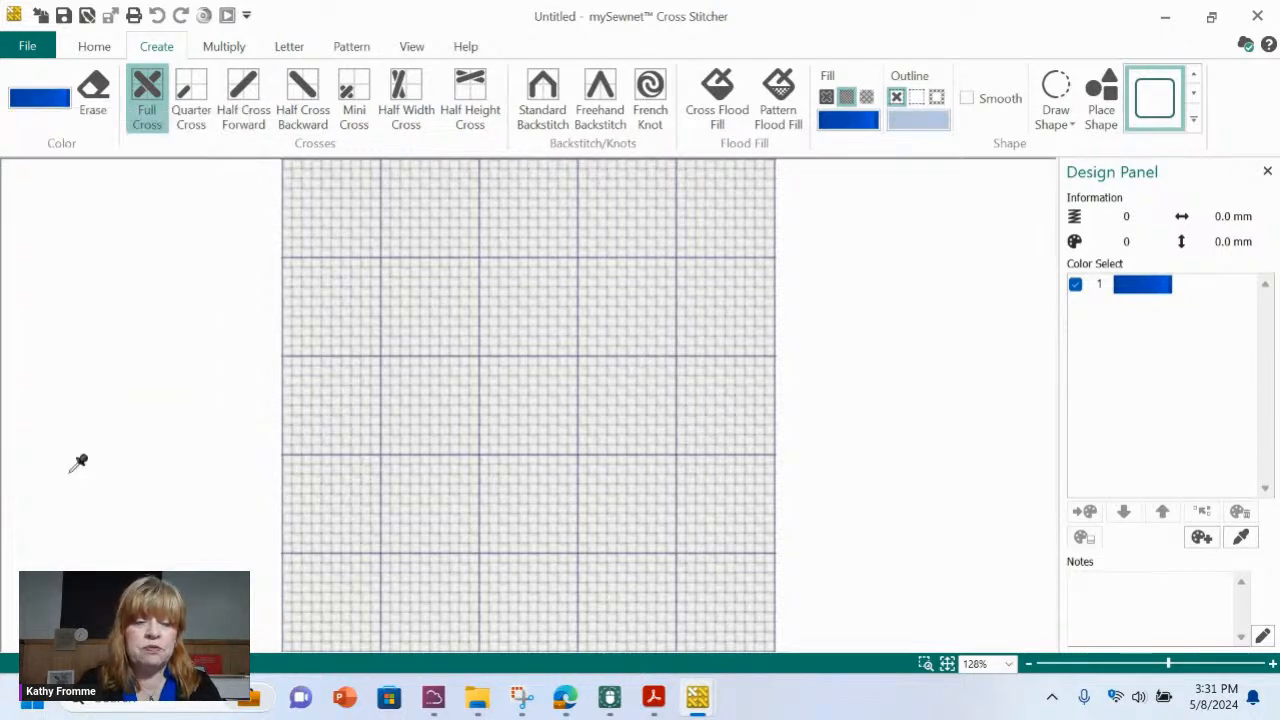
pyautogui.click(58, 98)
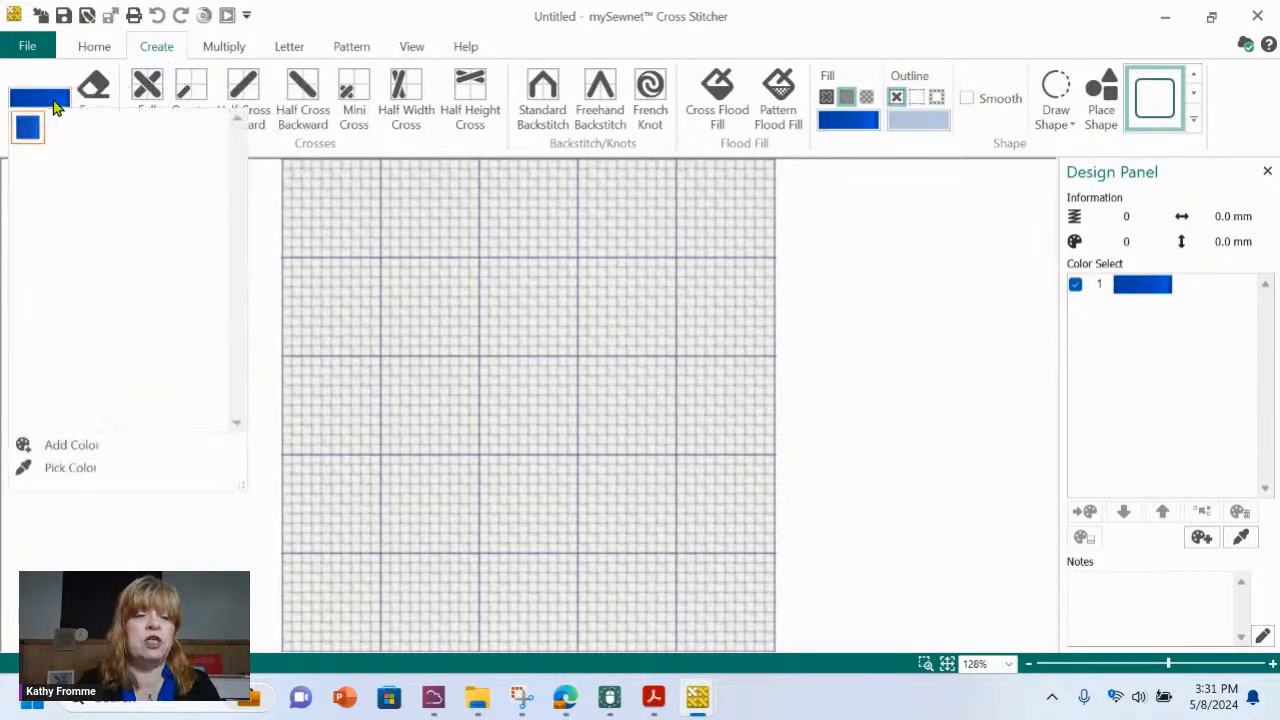
pyautogui.click(78, 452)
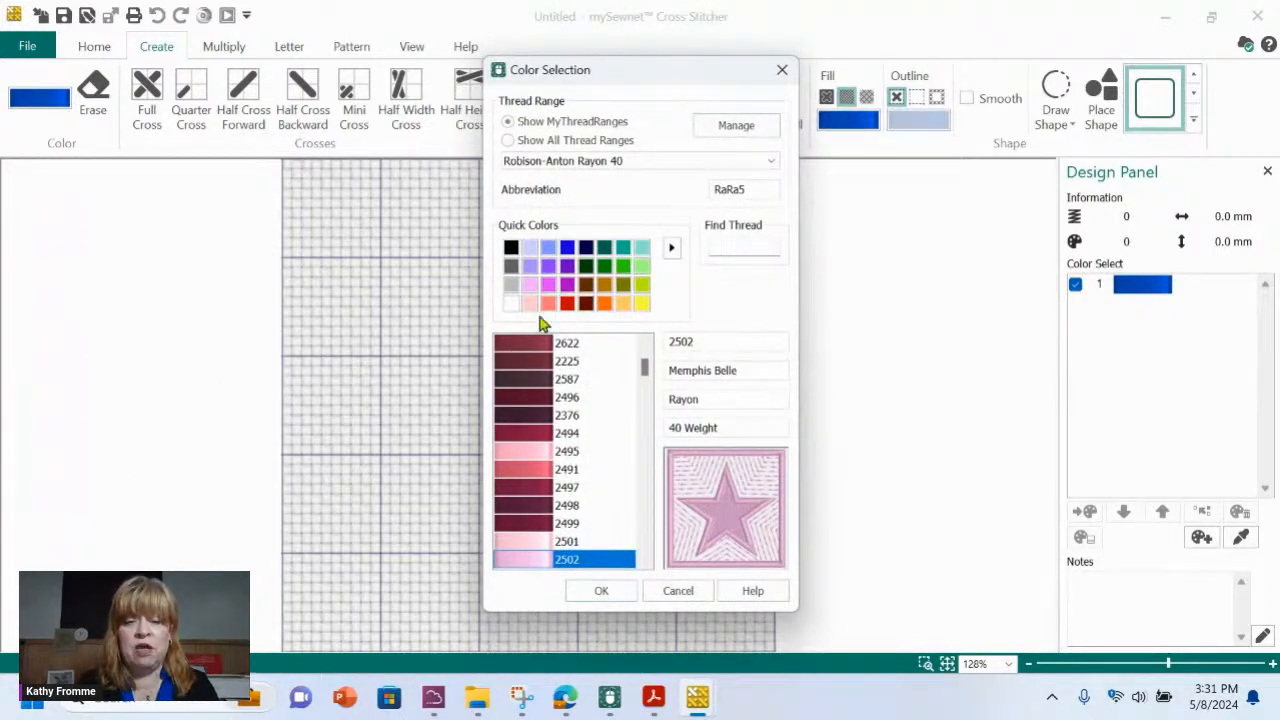
pyautogui.click(550, 290)
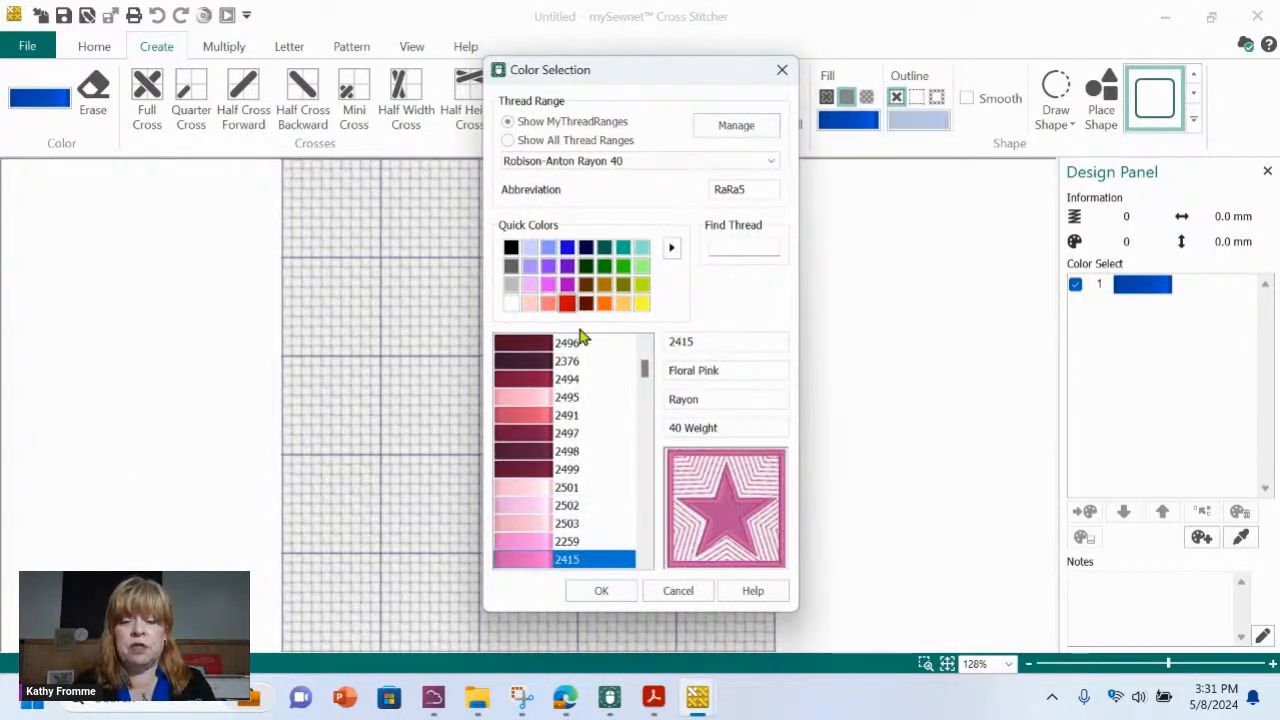
pyautogui.click(612, 591)
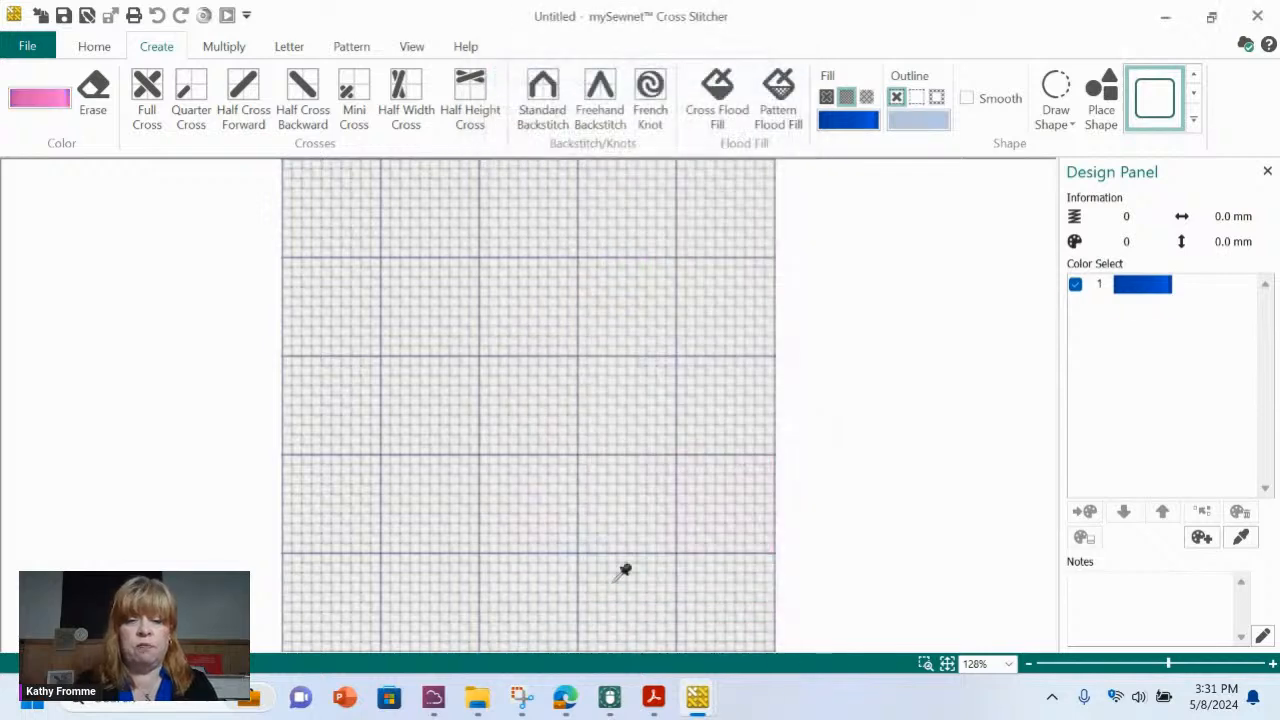
# - Add the Robison-Anton Rayon 40 thread 2578 Harvest Green to the design's colors
pyautogui.click(56, 103)
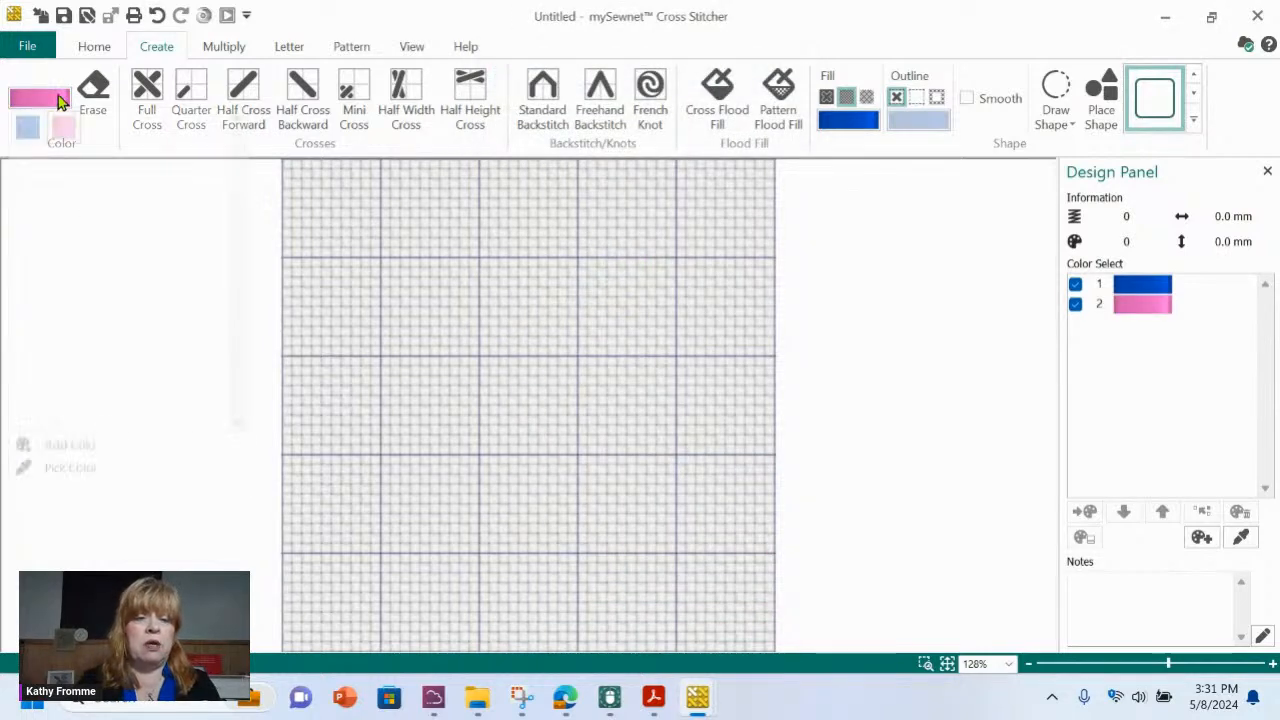
pyautogui.click(94, 444)
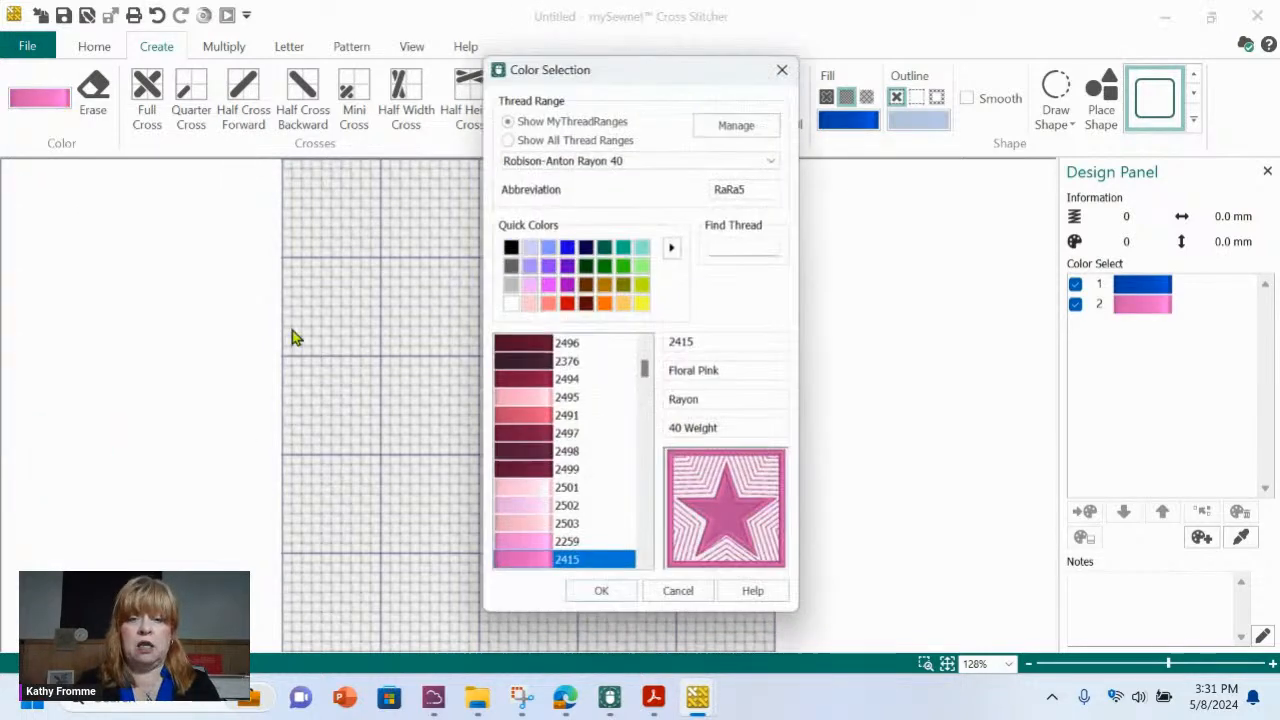
pyautogui.click(623, 265)
pyautogui.click(601, 590)
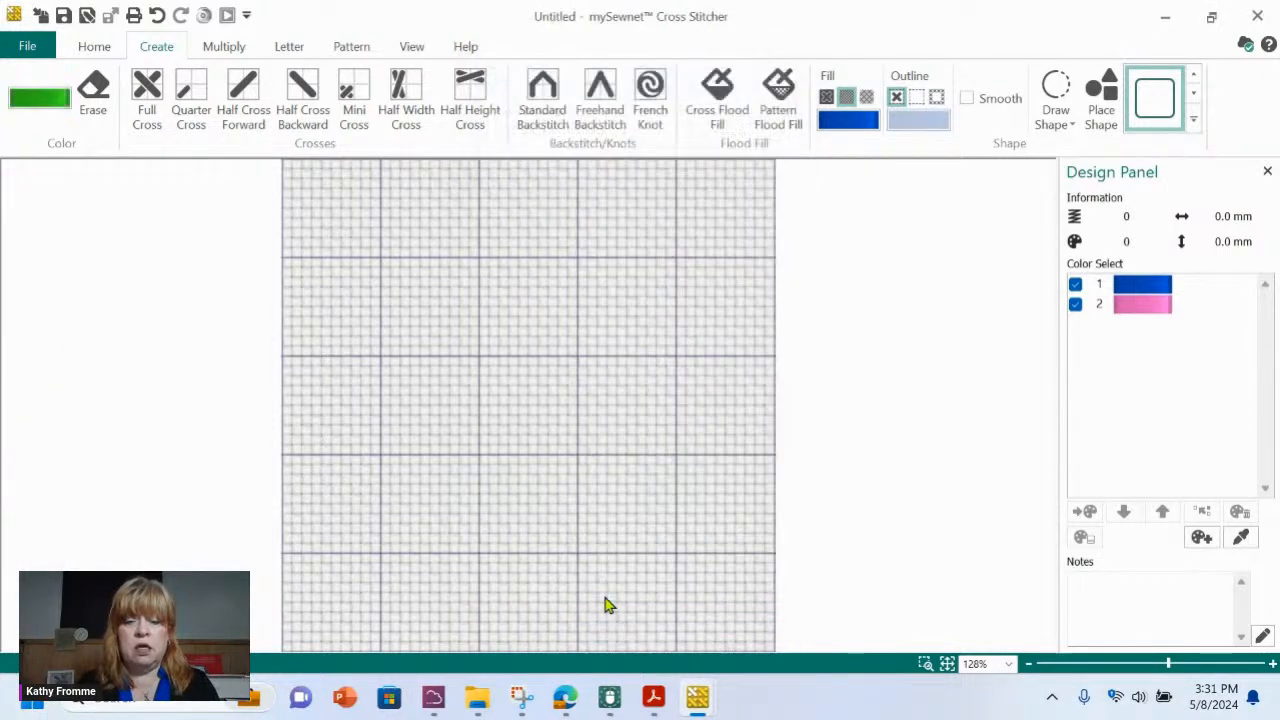
# - Add a dark purple thread from the quick colors to the design's colors
pyautogui.click(46, 108)
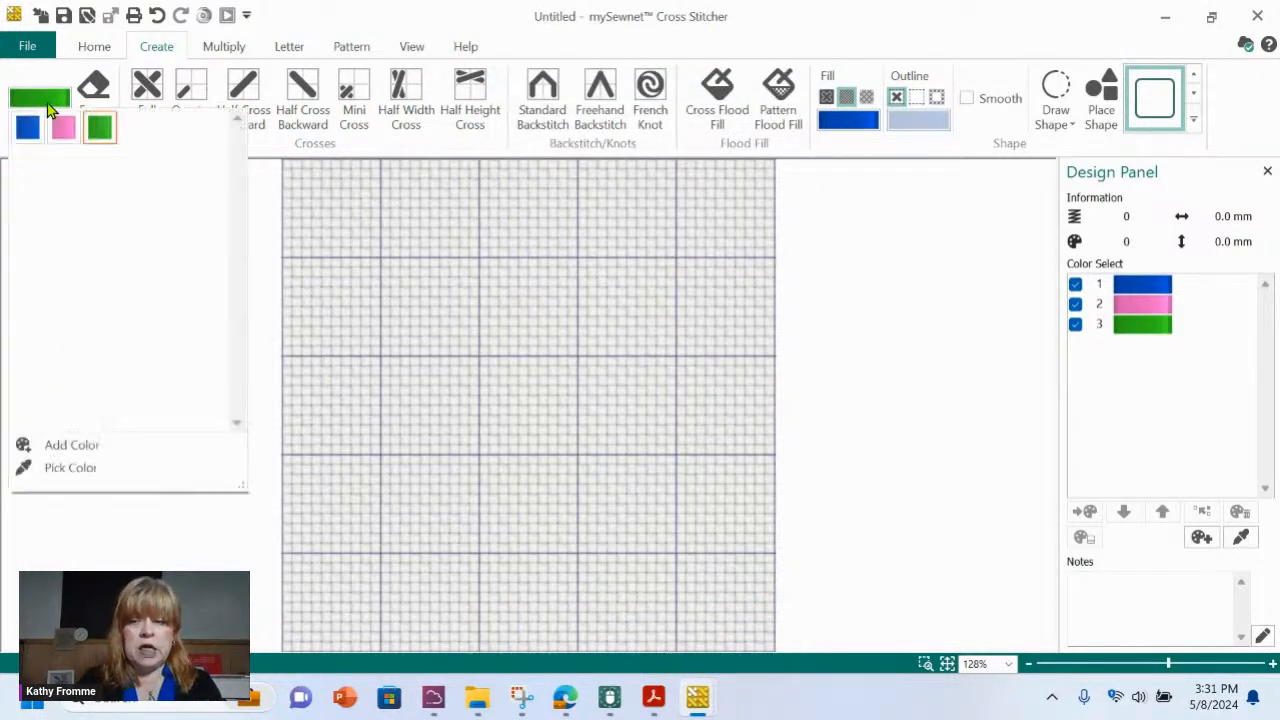
pyautogui.click(72, 446)
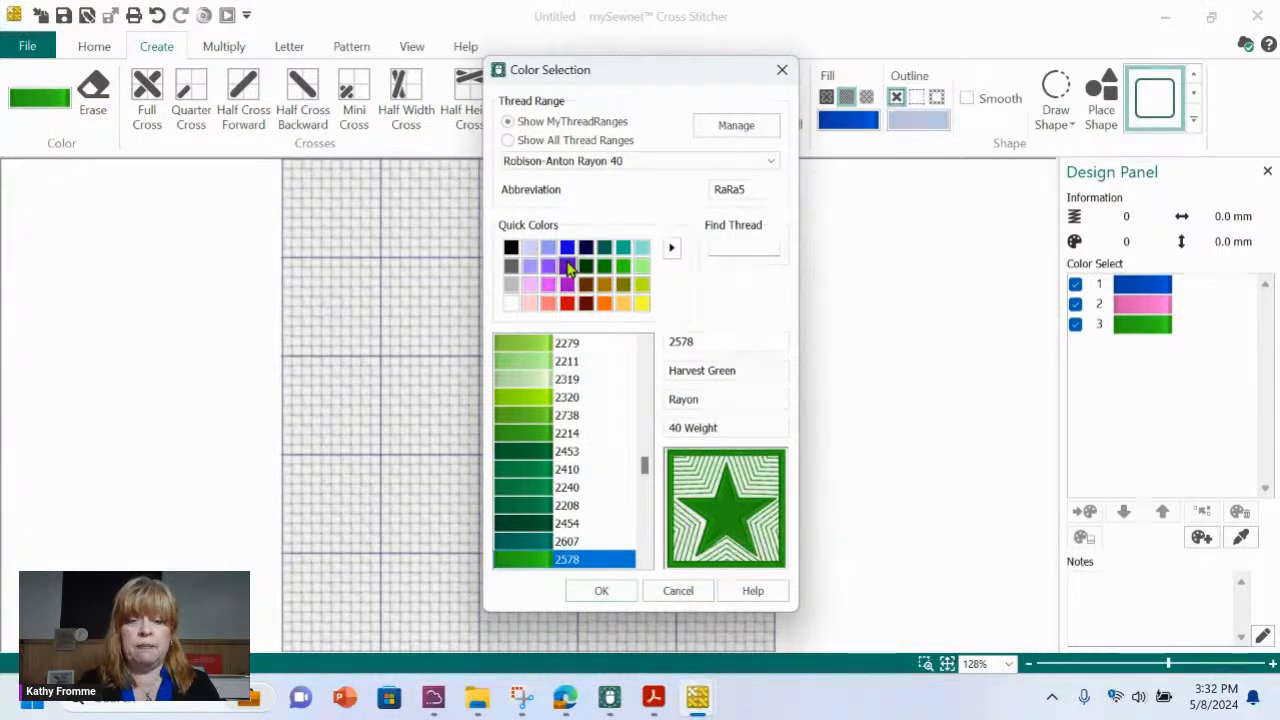
pyautogui.click(567, 265)
pyautogui.click(604, 596)
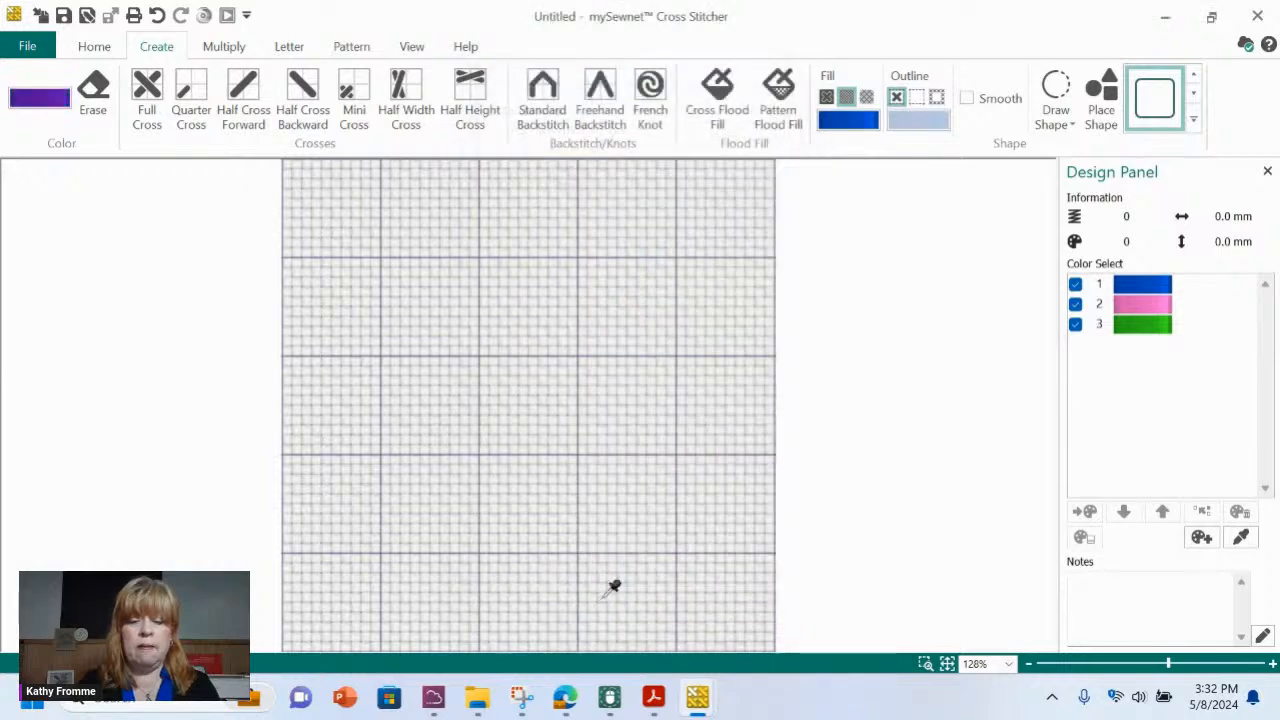
pyautogui.click(40, 96)
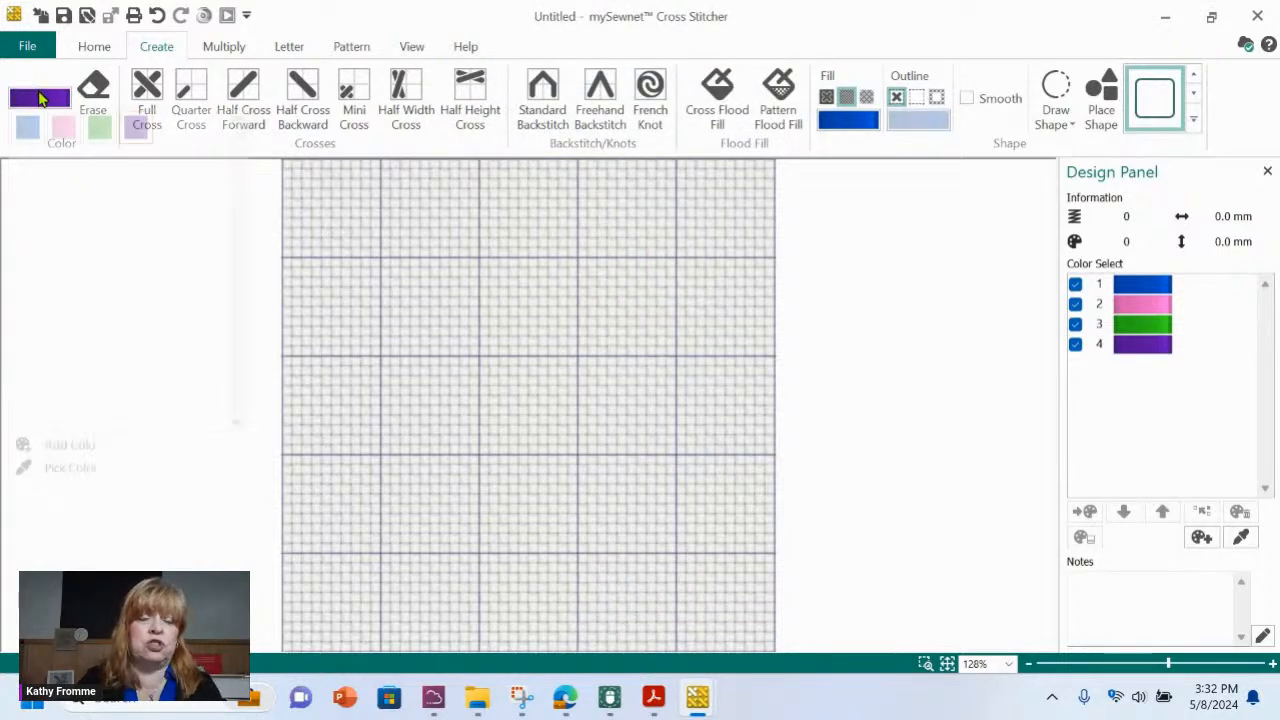
# - Add the Robison-Anton Rayon 40 thread 2518 Indian Ocean Blue to the design's colors
pyautogui.click(98, 446)
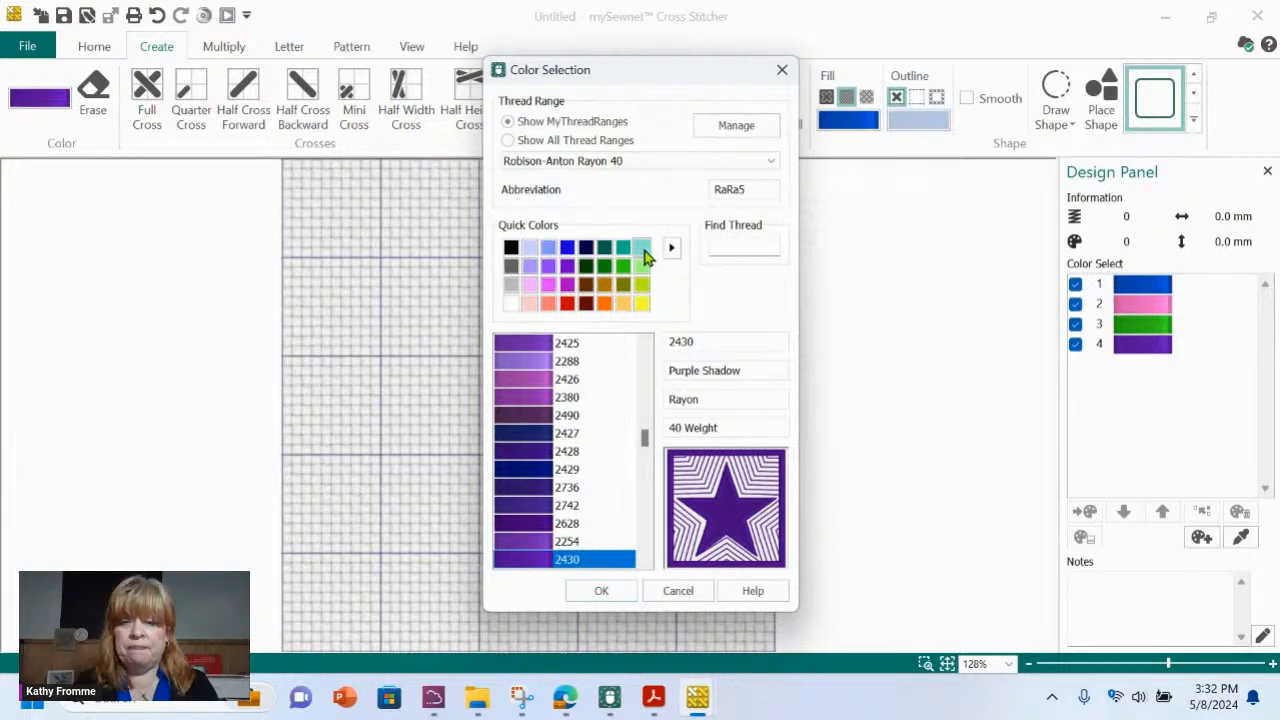
pyautogui.click(641, 250)
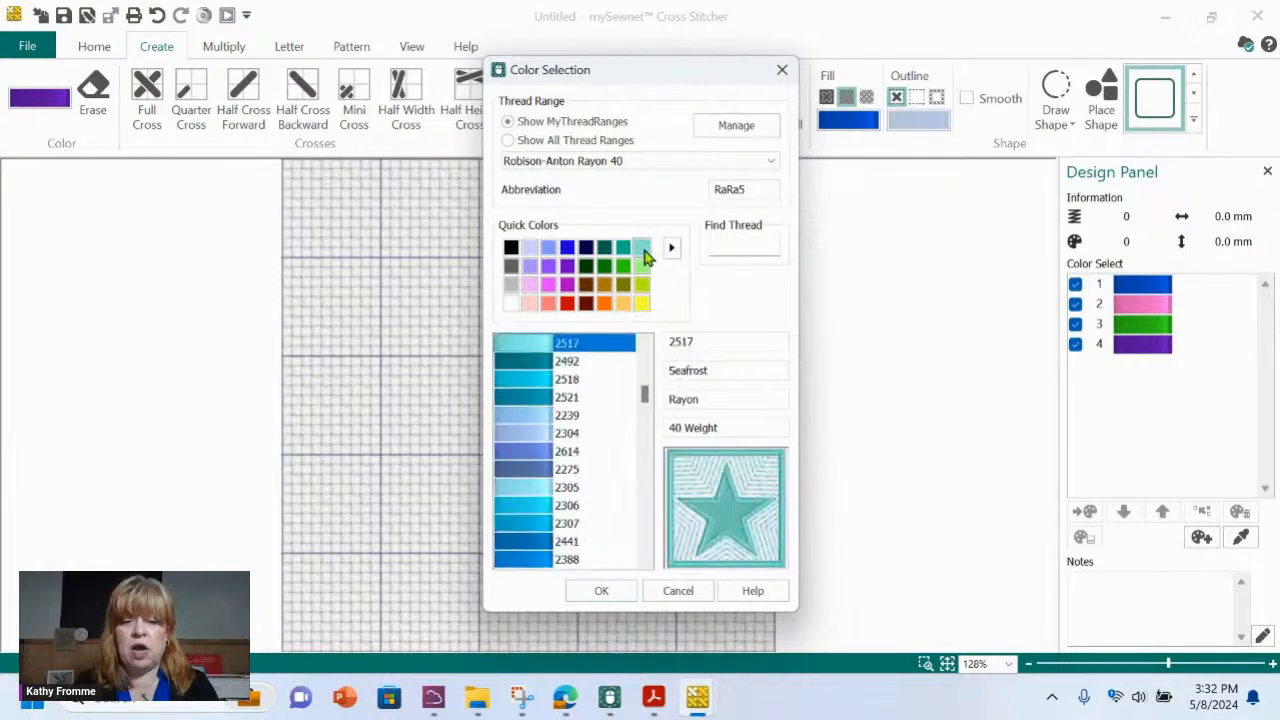
pyautogui.click(528, 381)
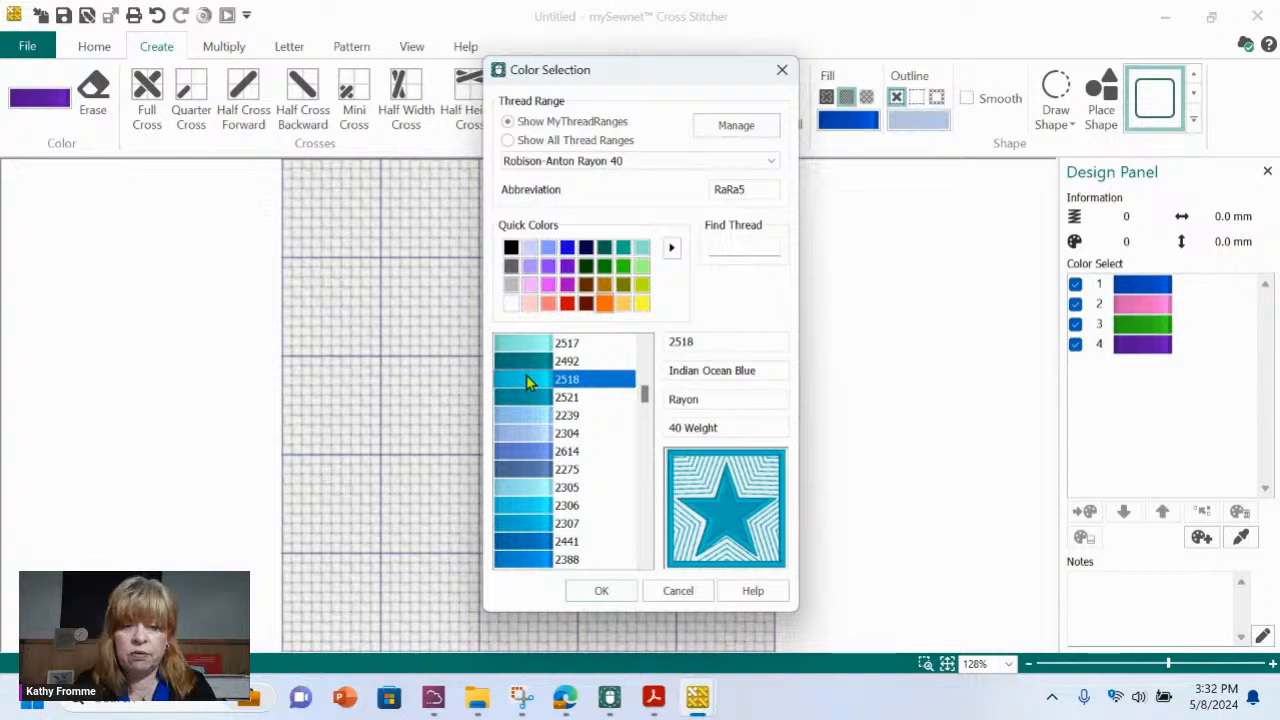
pyautogui.click(540, 510)
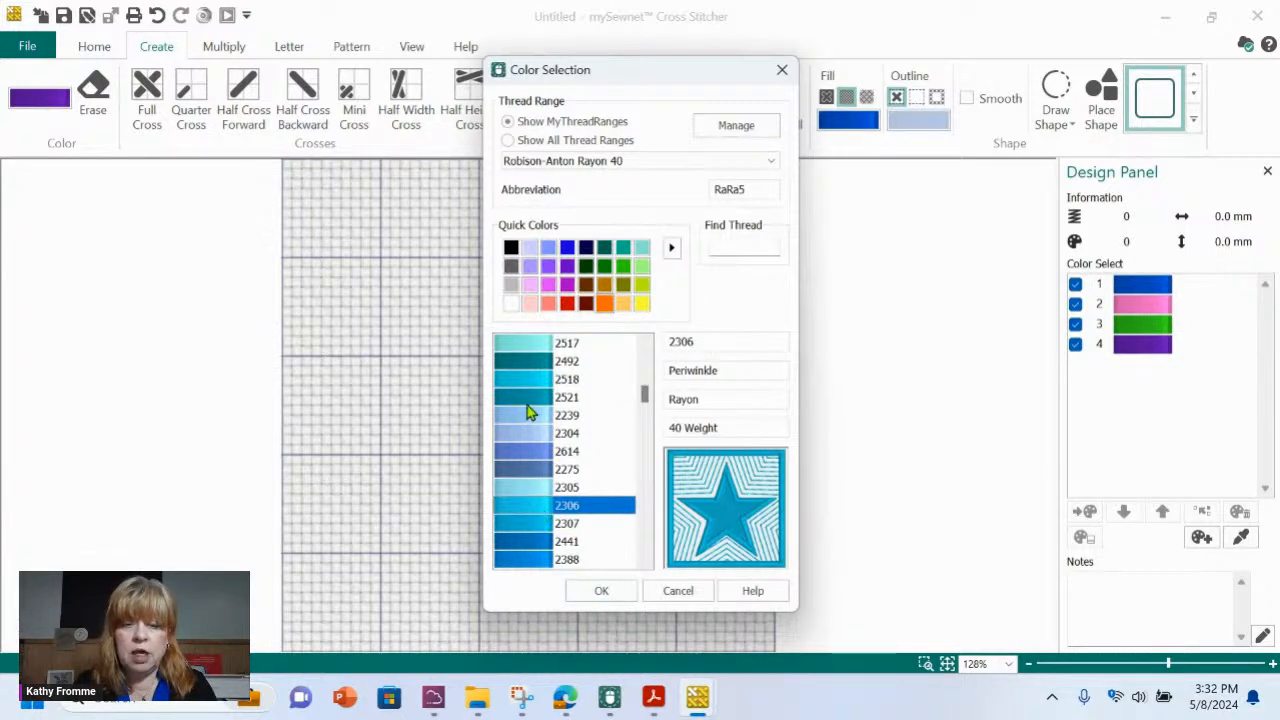
pyautogui.click(543, 379)
pyautogui.click(600, 590)
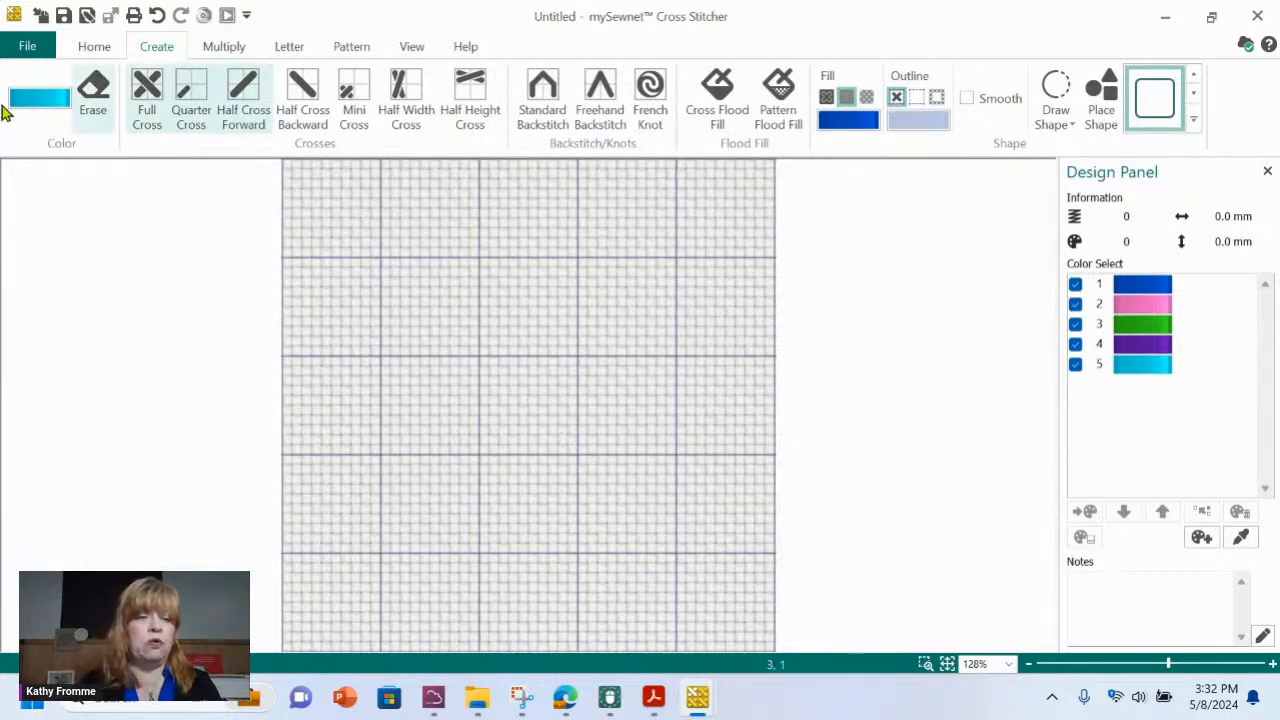
# - Add the Robison-Anton Rayon 40 thread 2325 Lemon to the design's colors
pyautogui.click(45, 97)
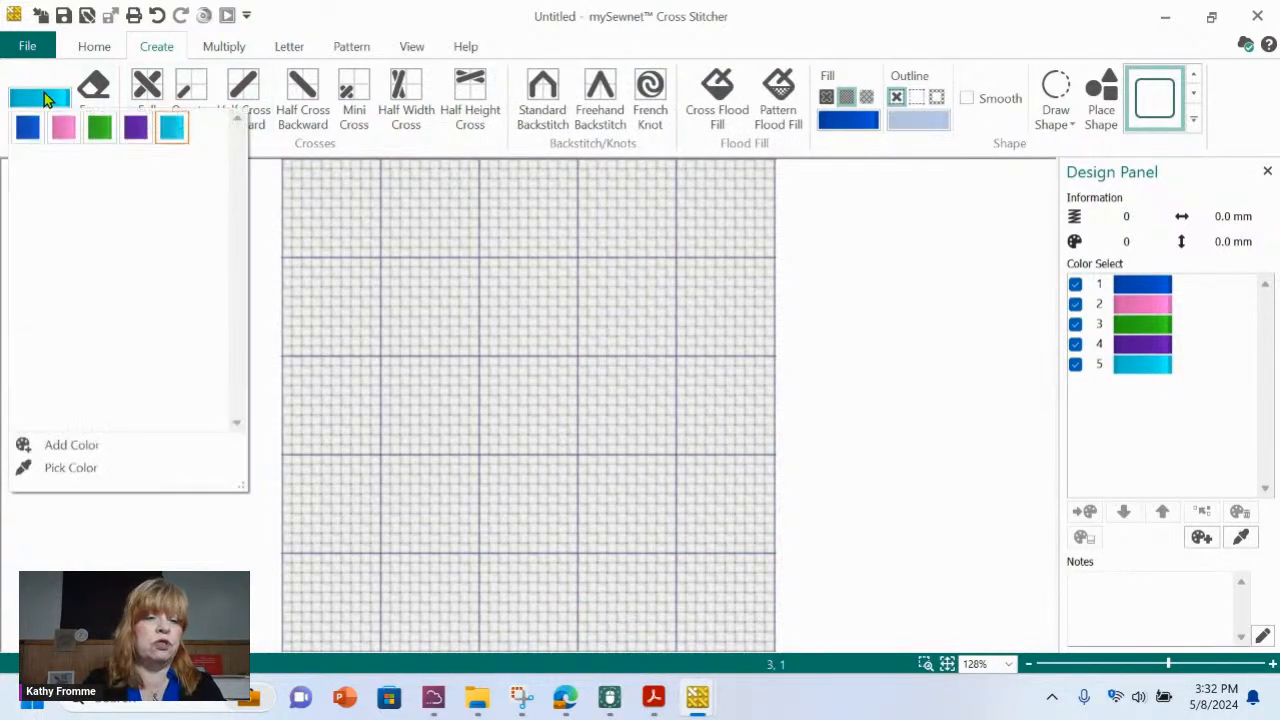
pyautogui.click(66, 446)
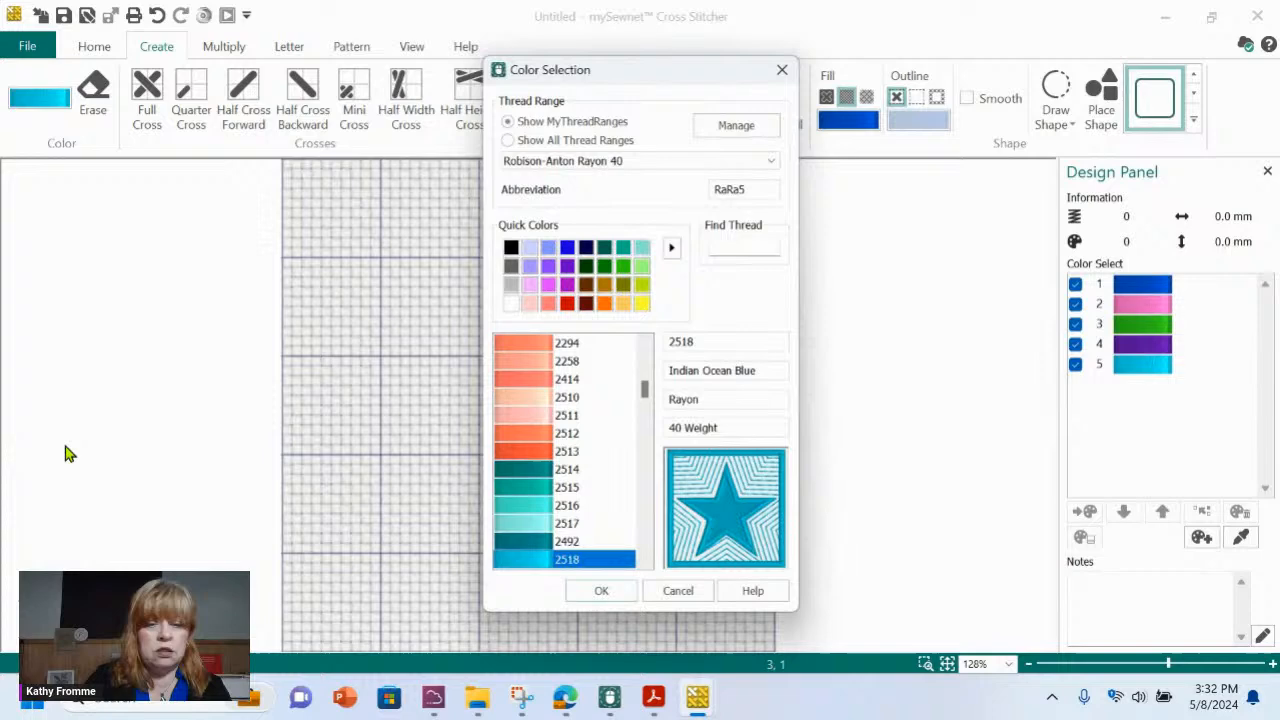
pyautogui.click(643, 303)
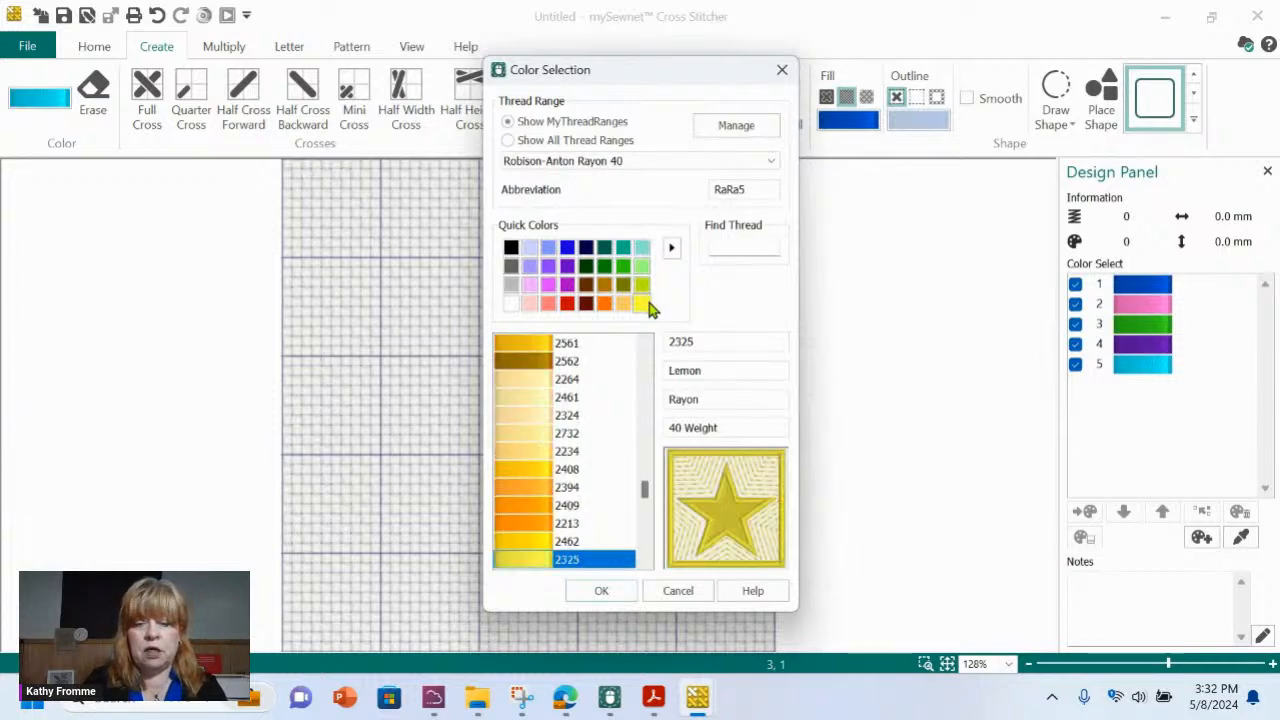
pyautogui.click(601, 591)
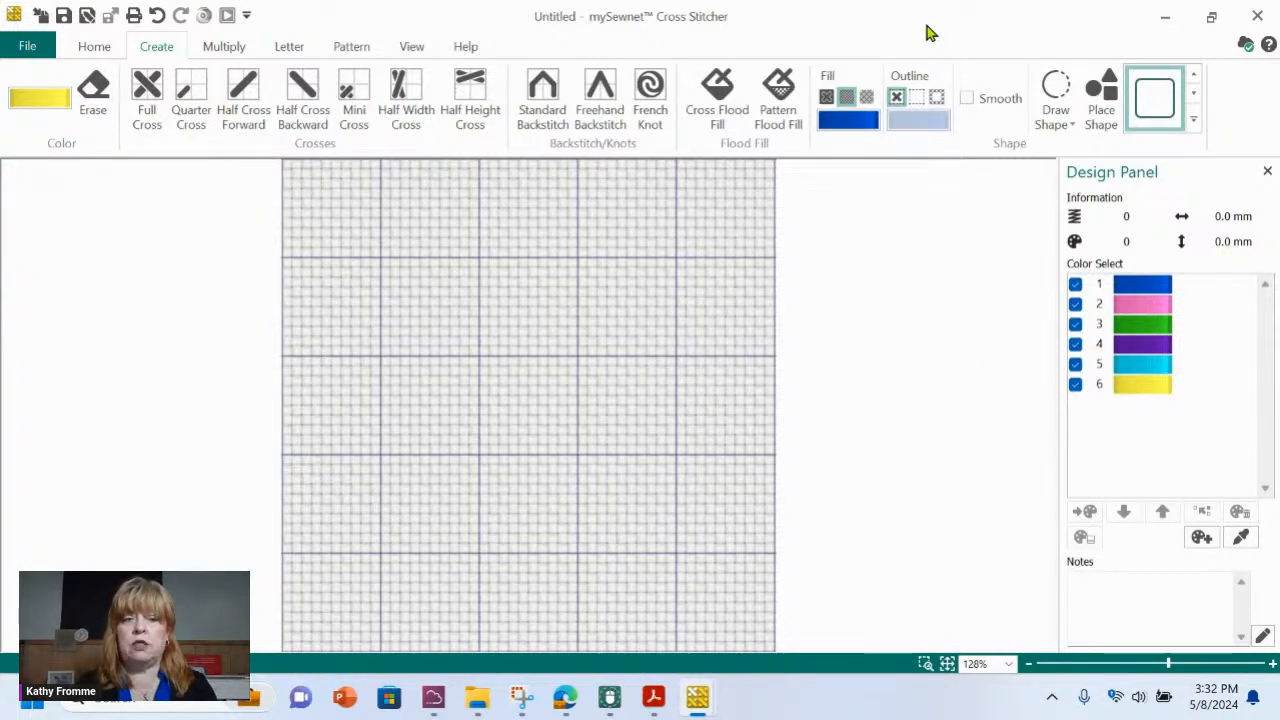
# - Stitch a 3 by 3 block of pink full crosses near the middle of the grid
pyautogui.click(148, 104)
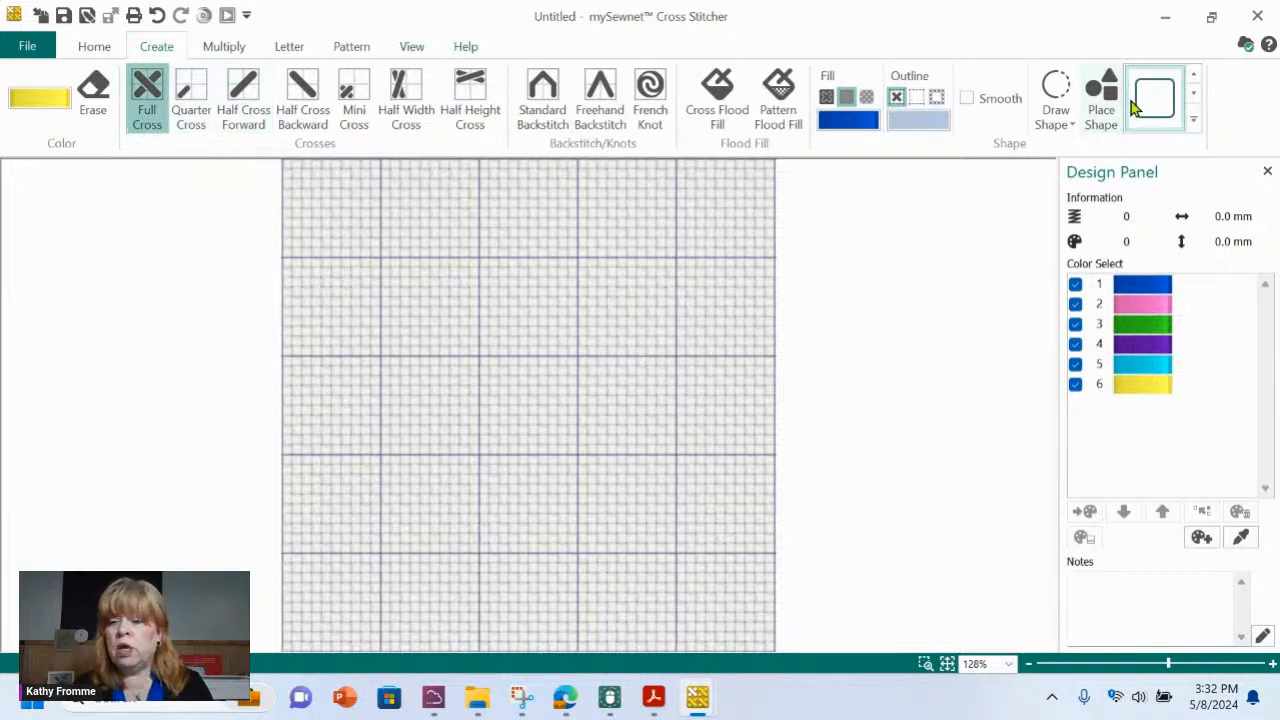
pyautogui.click(1140, 104)
pyautogui.click(1151, 304)
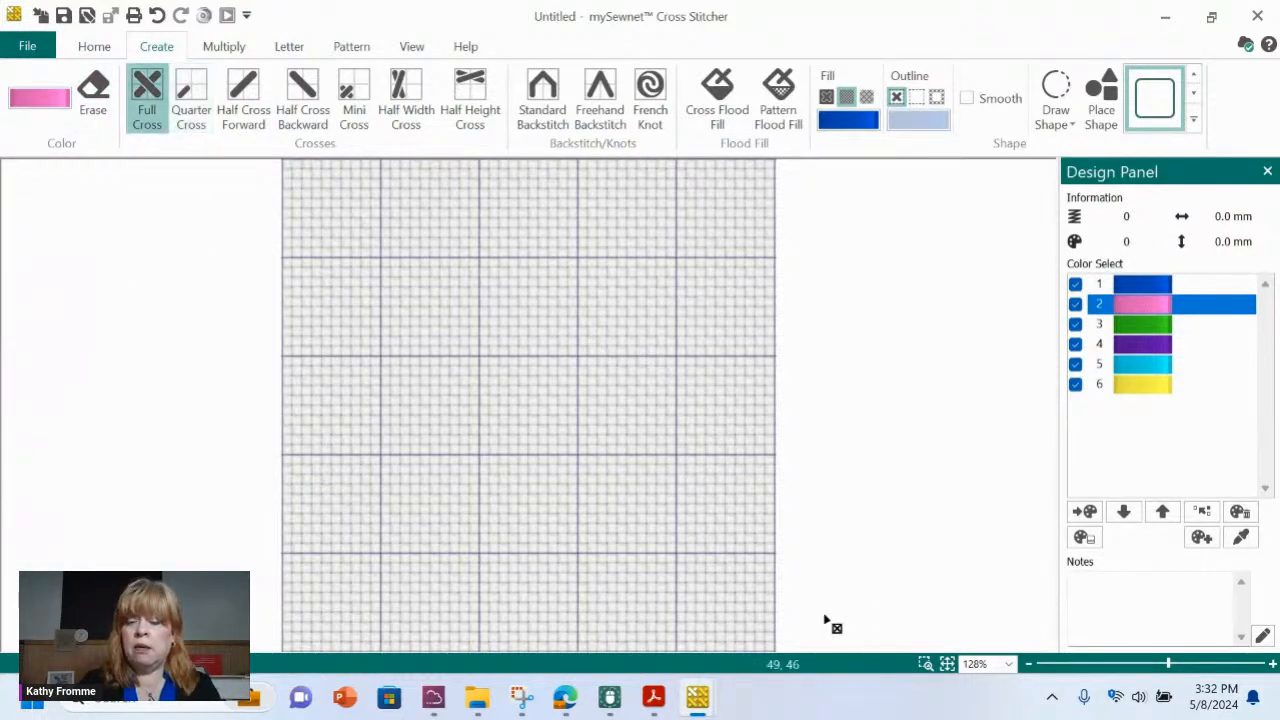
pyautogui.click(925, 664)
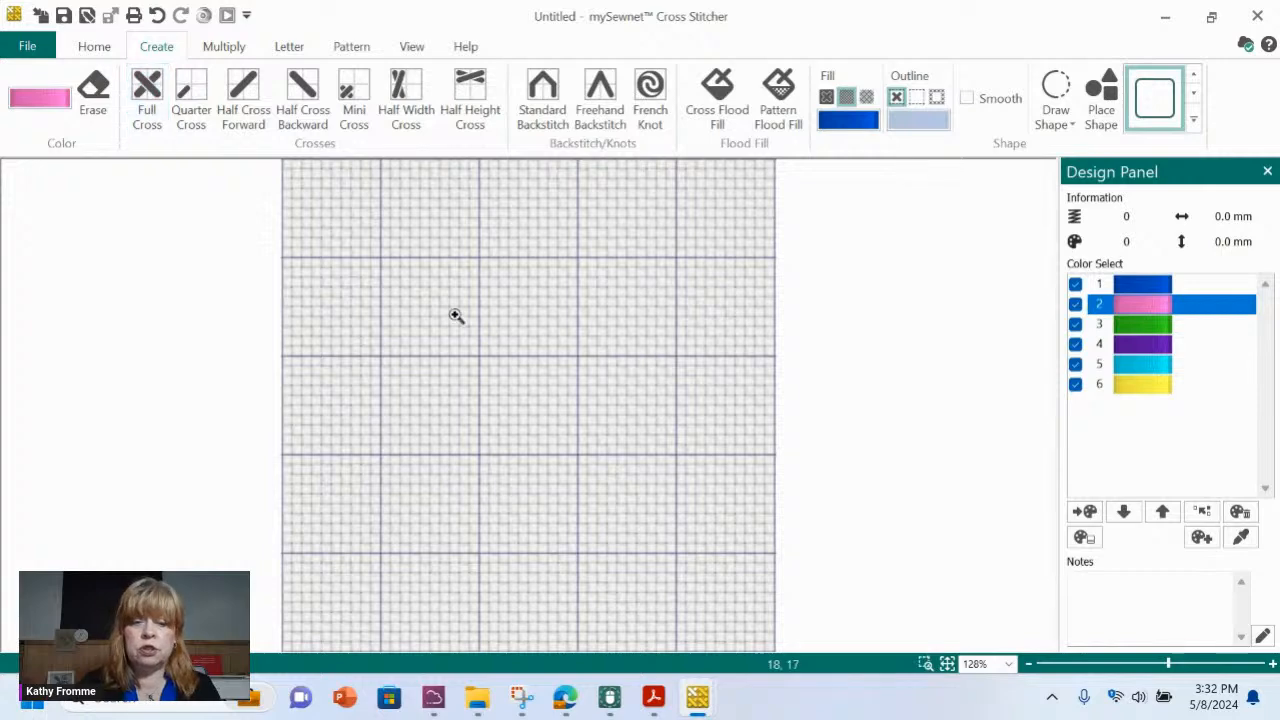
pyautogui.moveTo(466, 266); pyautogui.dragTo(668, 453)
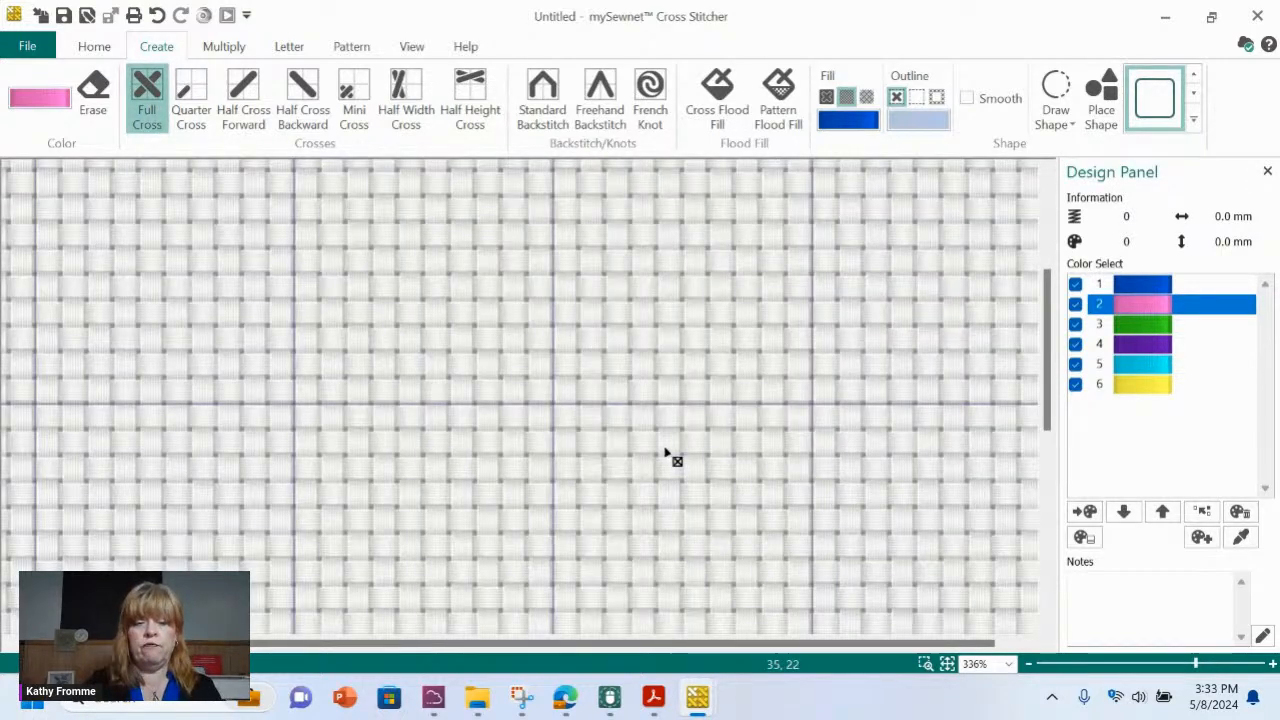
pyautogui.click(568, 393)
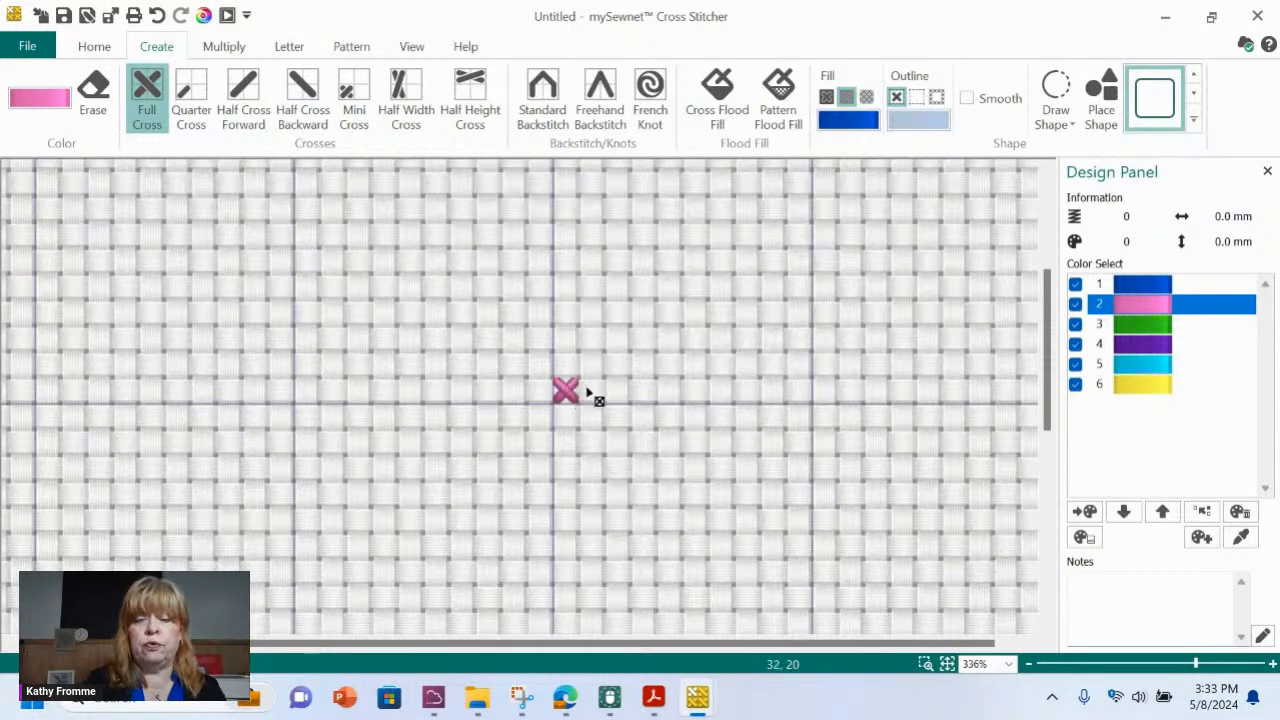
pyautogui.click(592, 396)
pyautogui.click(591, 418)
pyautogui.click(566, 417)
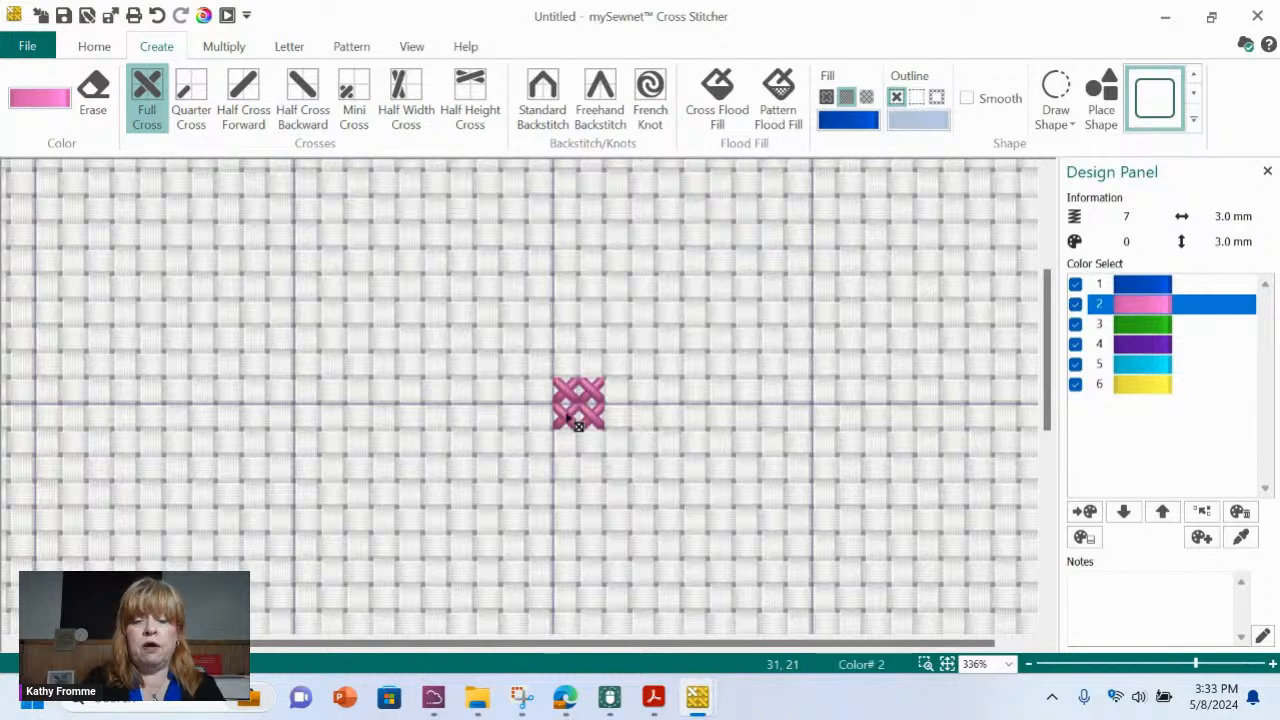
pyautogui.click(541, 416)
pyautogui.click(540, 390)
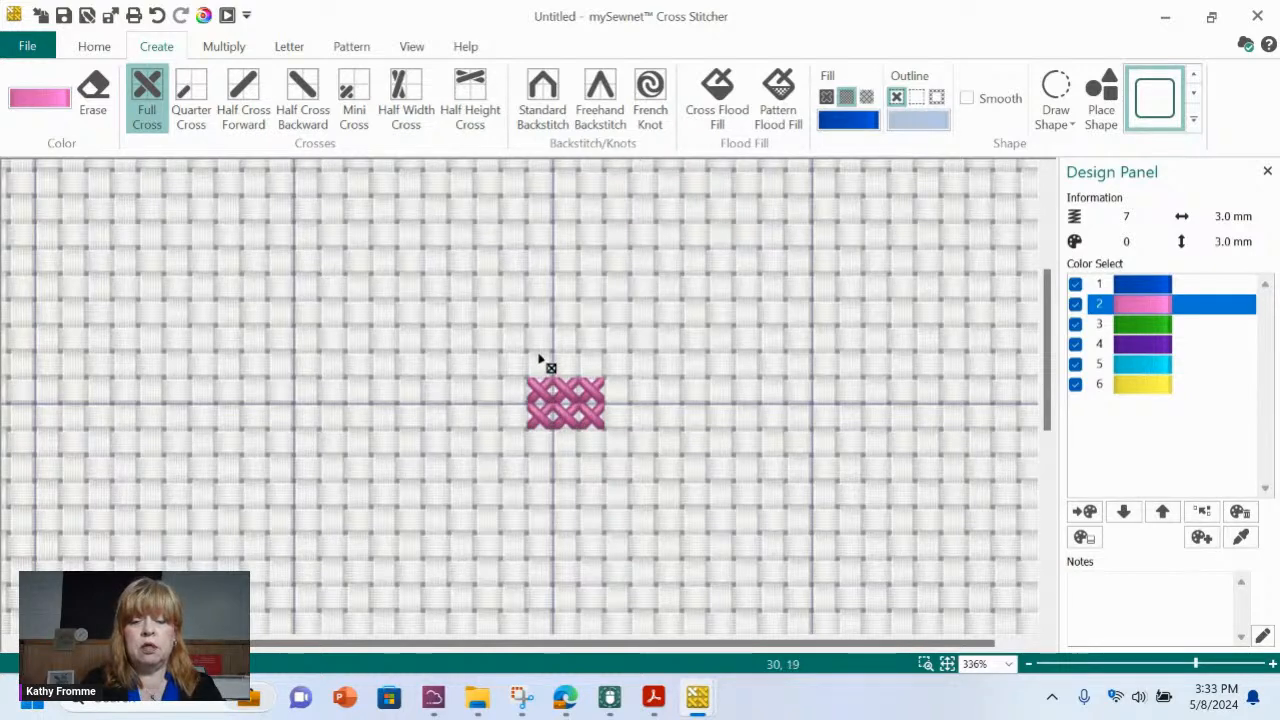
pyautogui.click(540, 364)
pyautogui.click(567, 365)
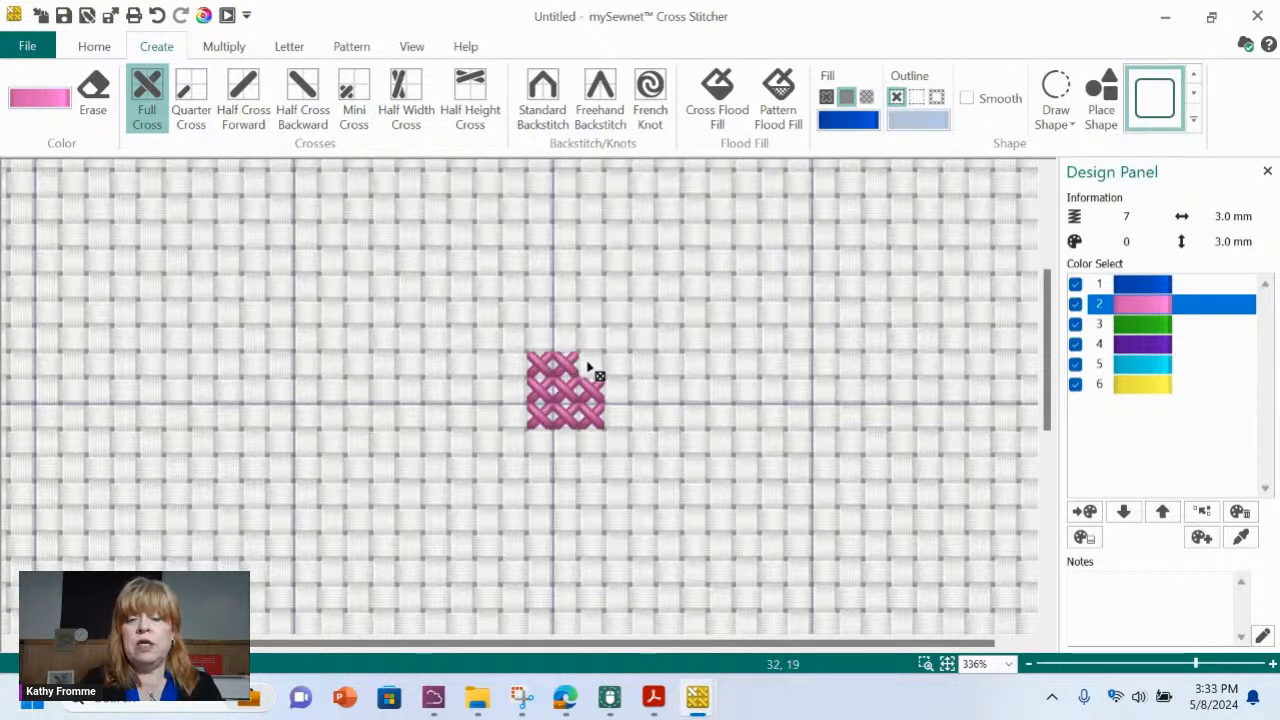
pyautogui.click(591, 368)
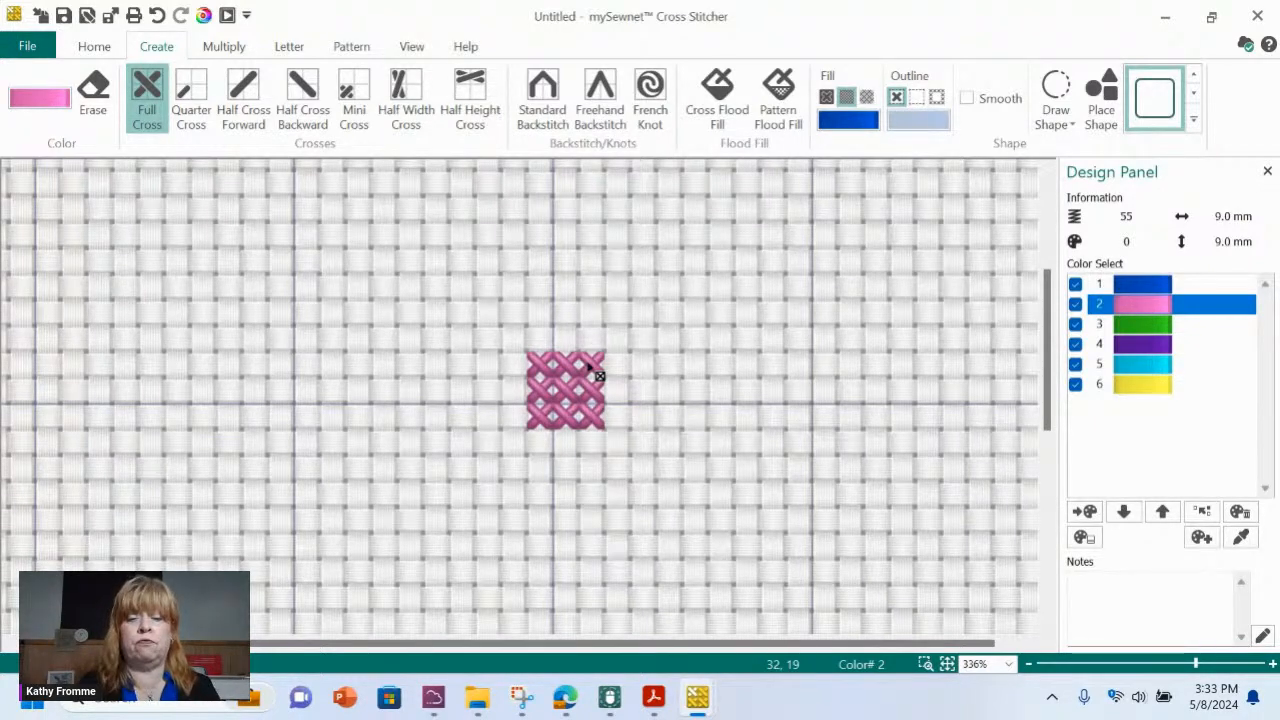
# - Stitch diagonals of three turquoise full crosses outward from the pink block's upper-right and lower-right corners
pyautogui.click(1153, 365)
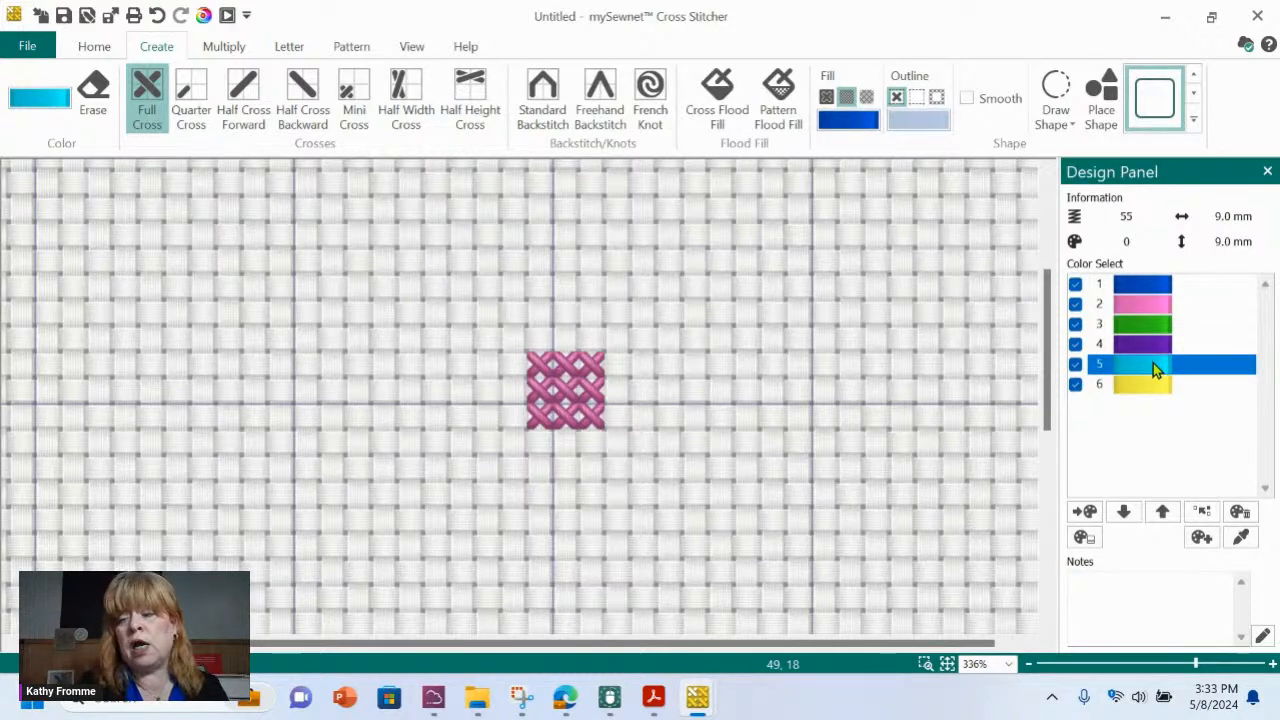
pyautogui.click(618, 343)
pyautogui.click(644, 313)
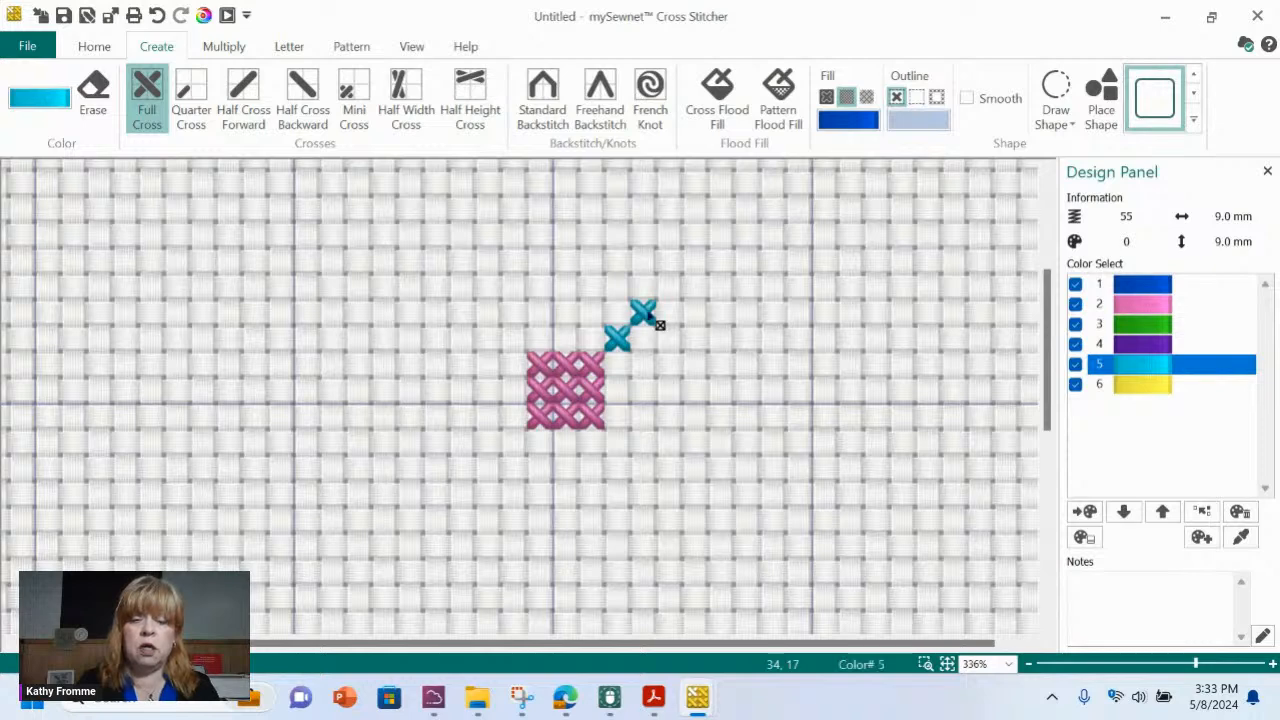
pyautogui.click(669, 289)
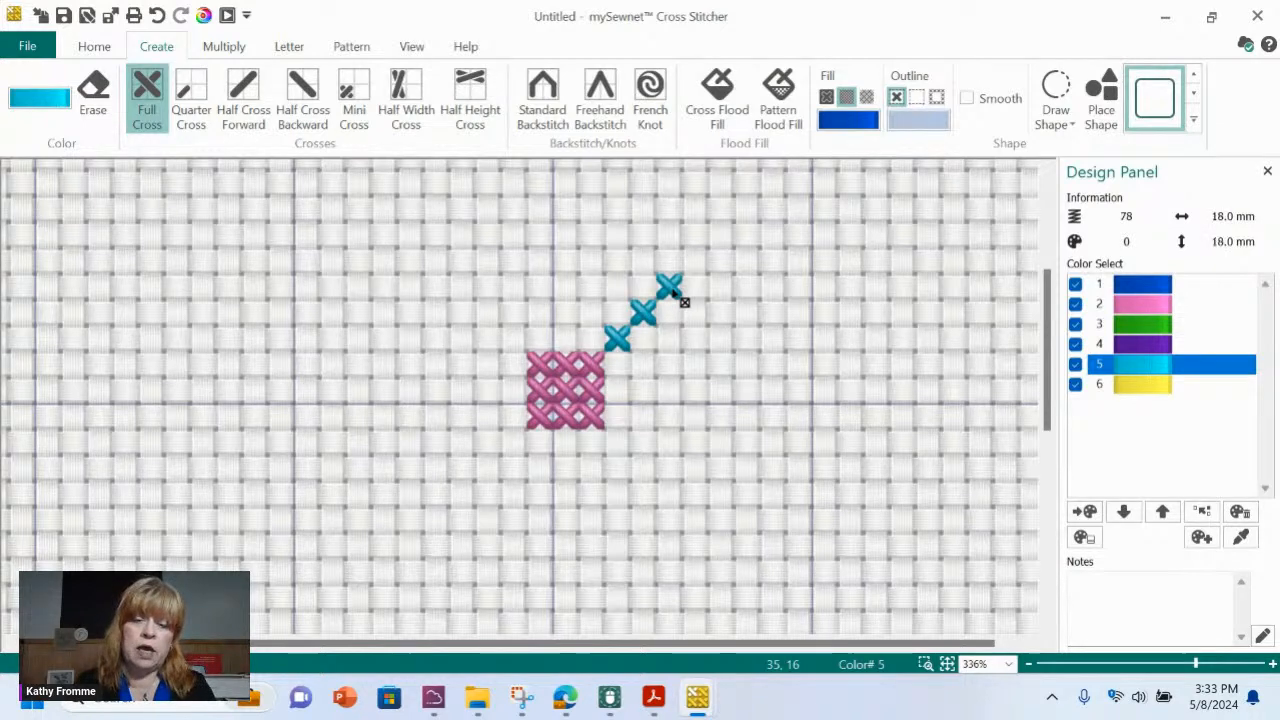
pyautogui.click(618, 443)
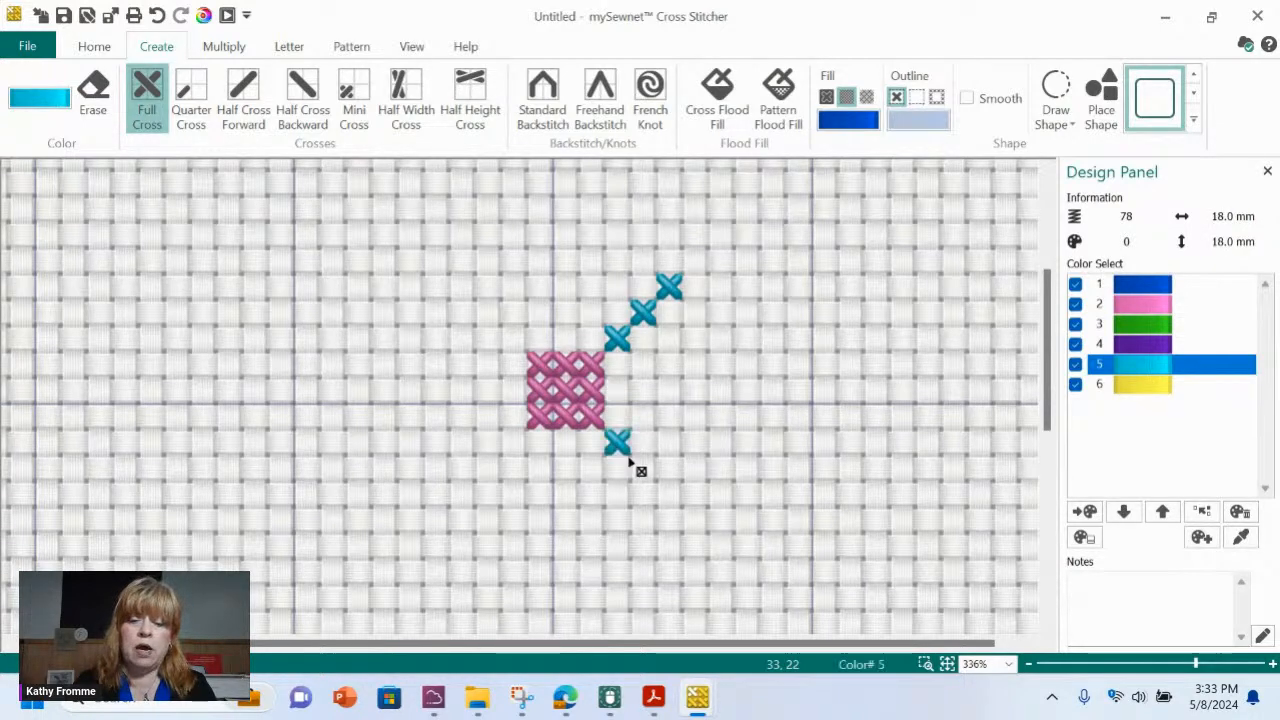
pyautogui.click(644, 468)
pyautogui.click(669, 494)
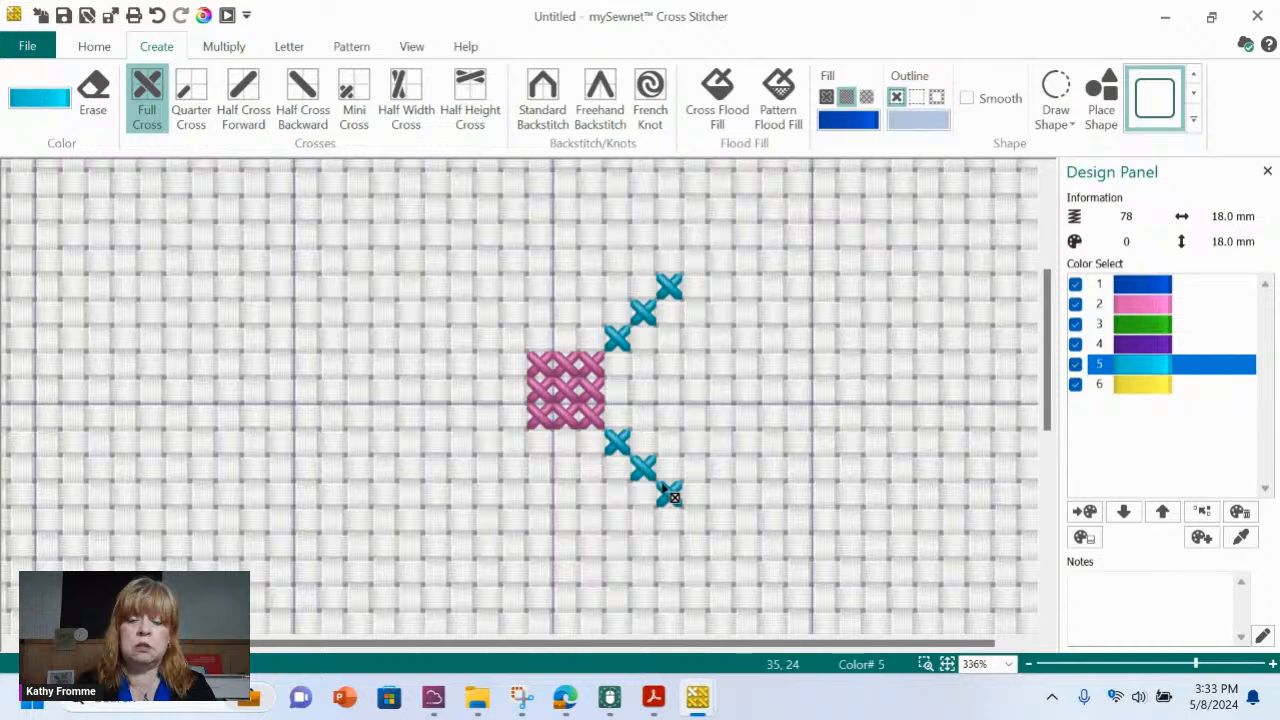
# - Stitch a turquoise diagonal outward from the pink block's lower-left corner and erase its fourth cross, leaving three
pyautogui.click(514, 444)
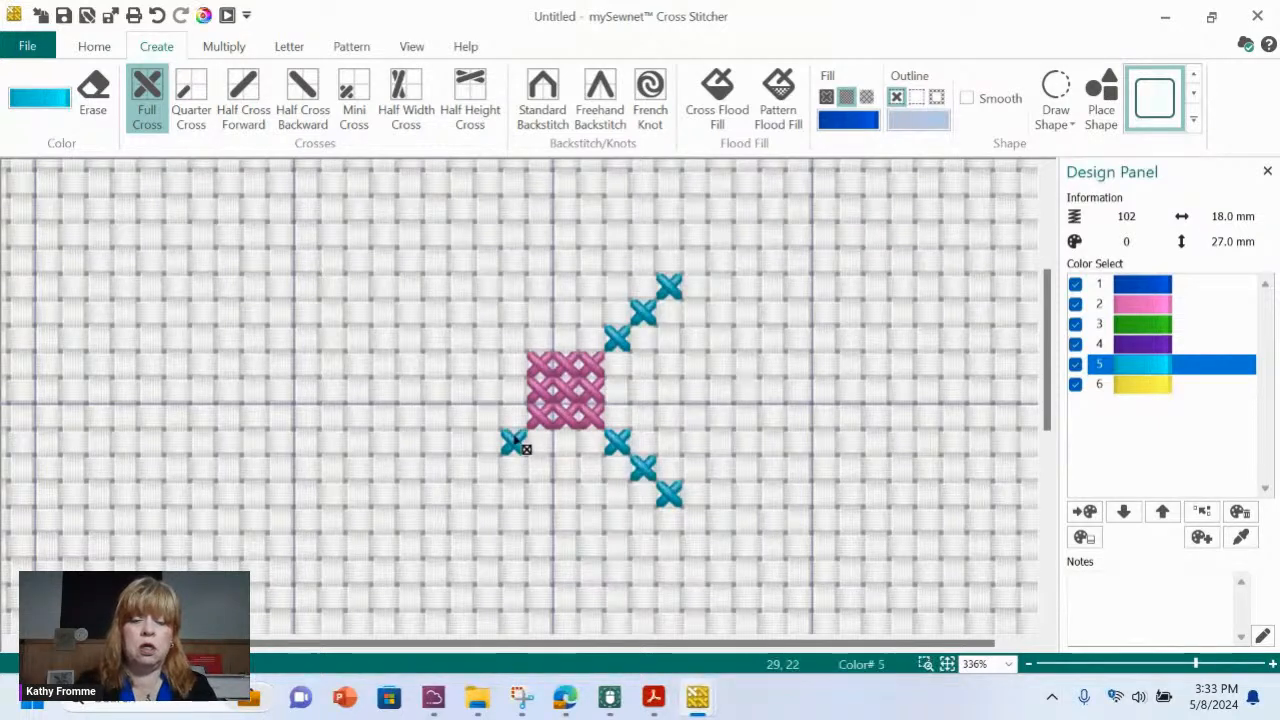
pyautogui.click(488, 468)
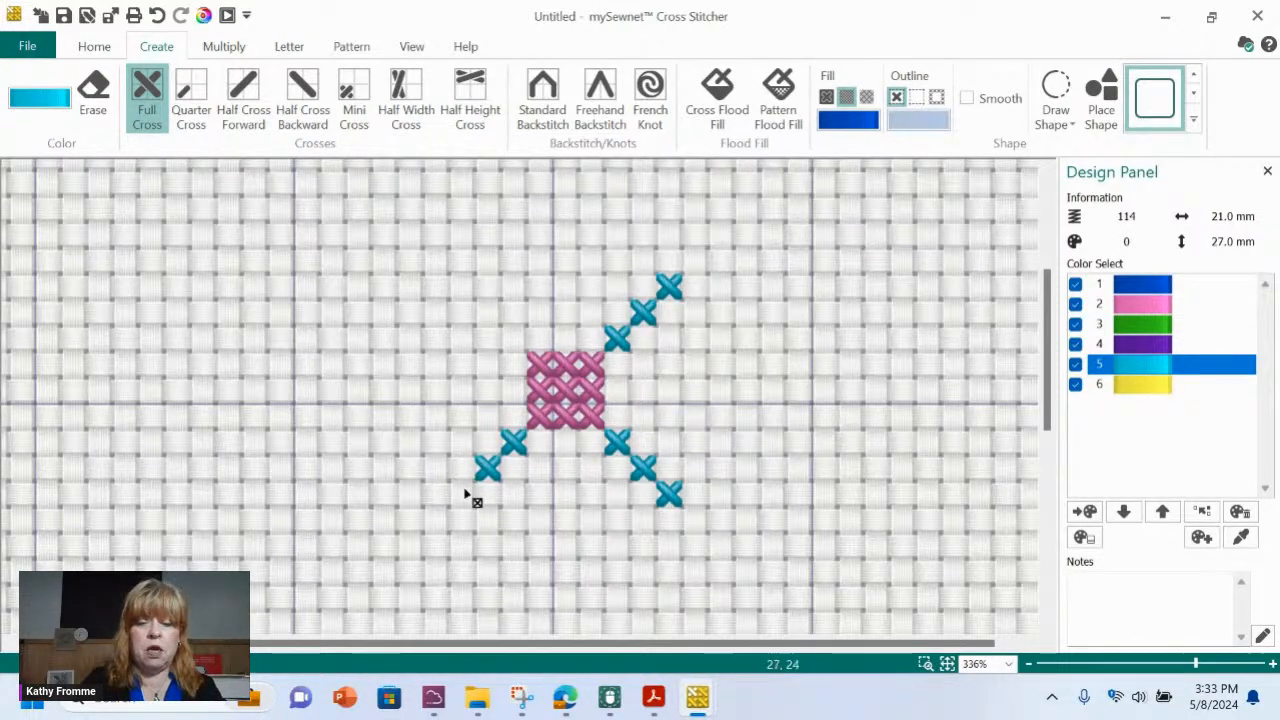
pyautogui.click(462, 492)
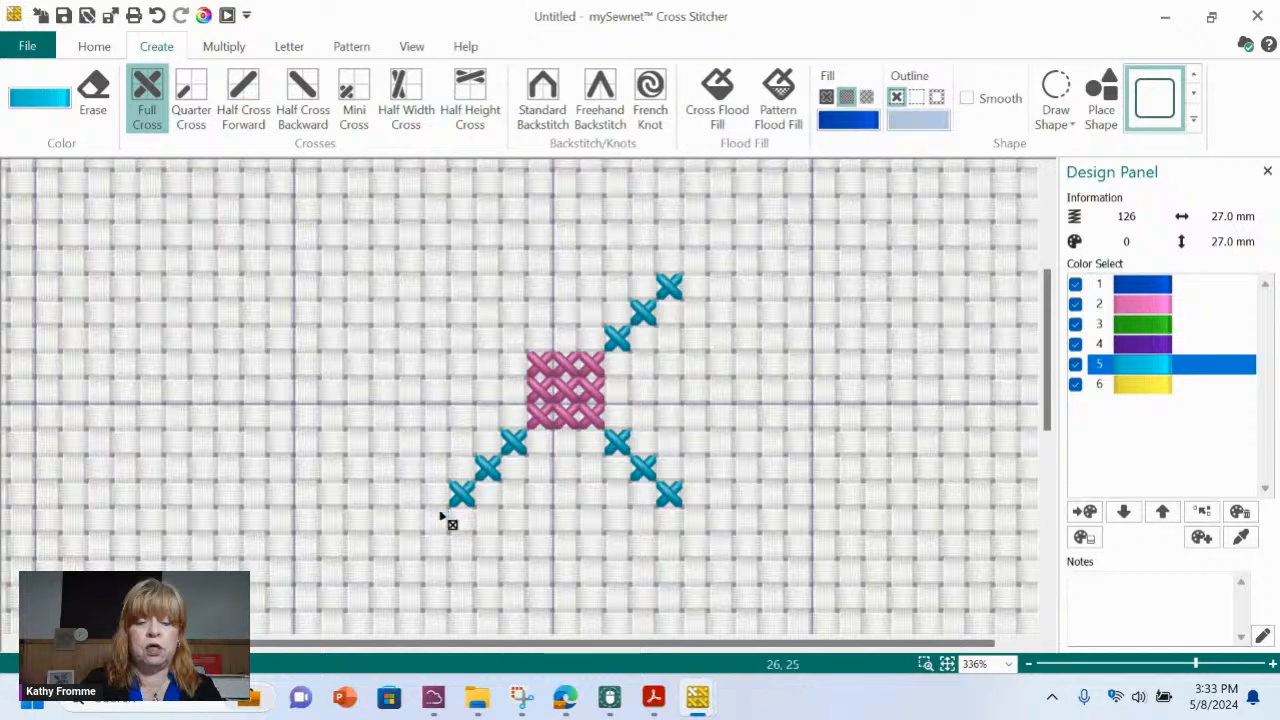
pyautogui.click(437, 517)
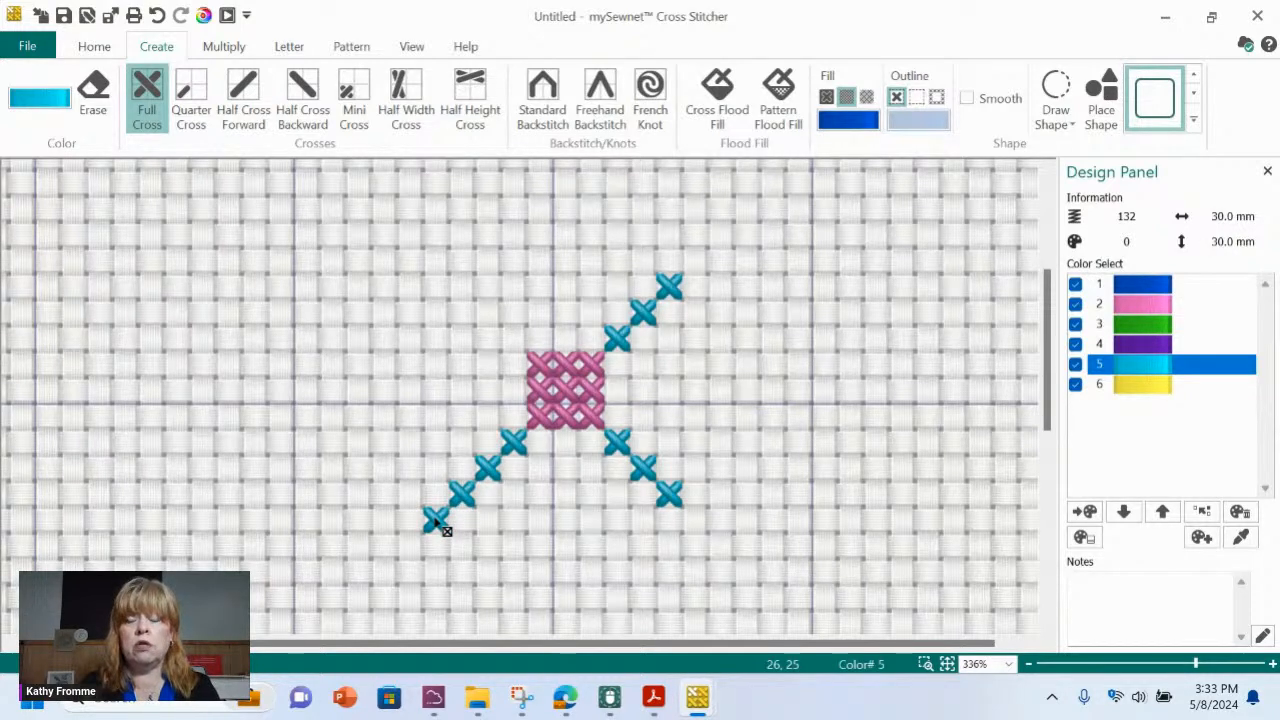
pyautogui.rightClick(437, 517)
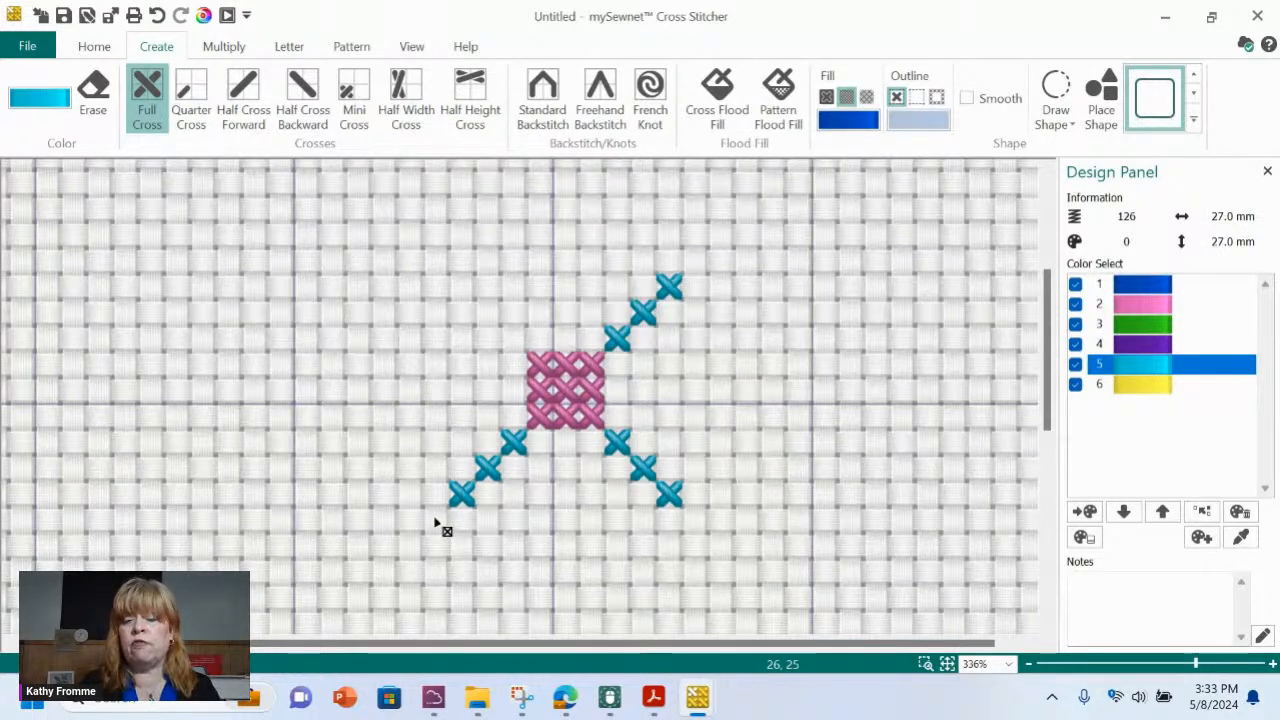
# - Stitch a turquoise full-cross diagonal from the pink block's upper-left corner, trimming it to three crosses
pyautogui.click(147, 95)
pyautogui.click(514, 338)
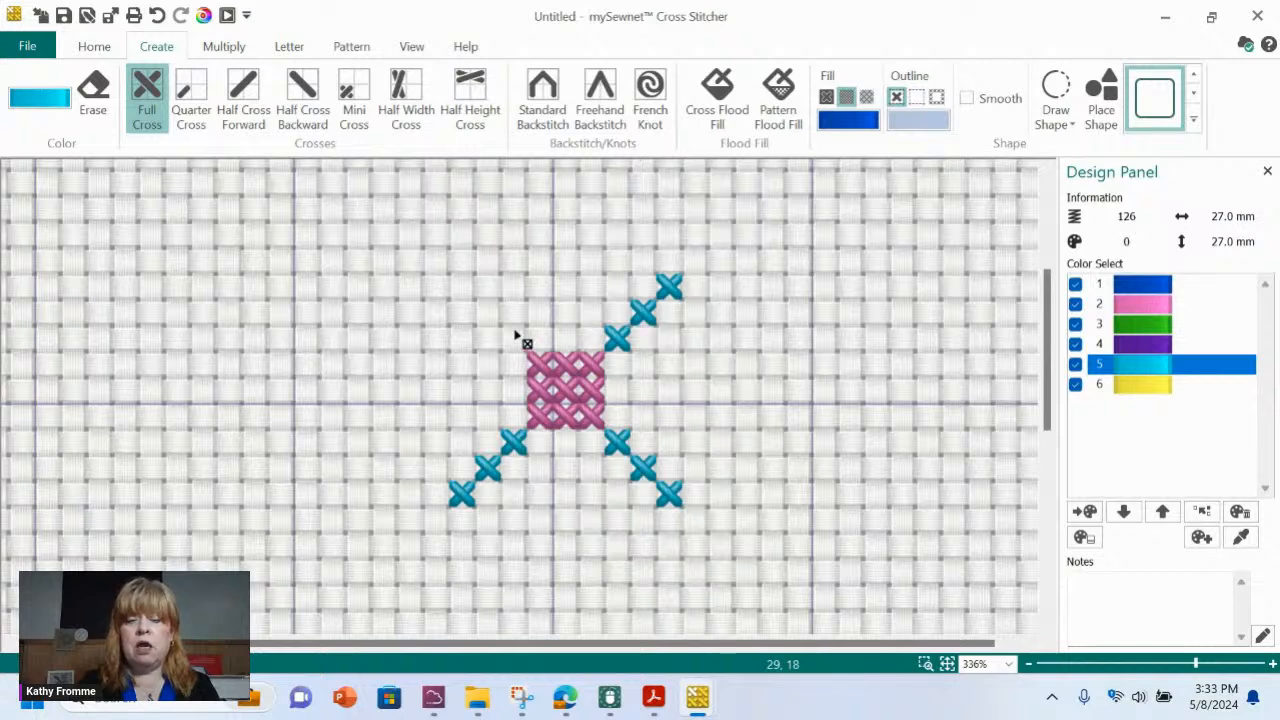
pyautogui.click(487, 313)
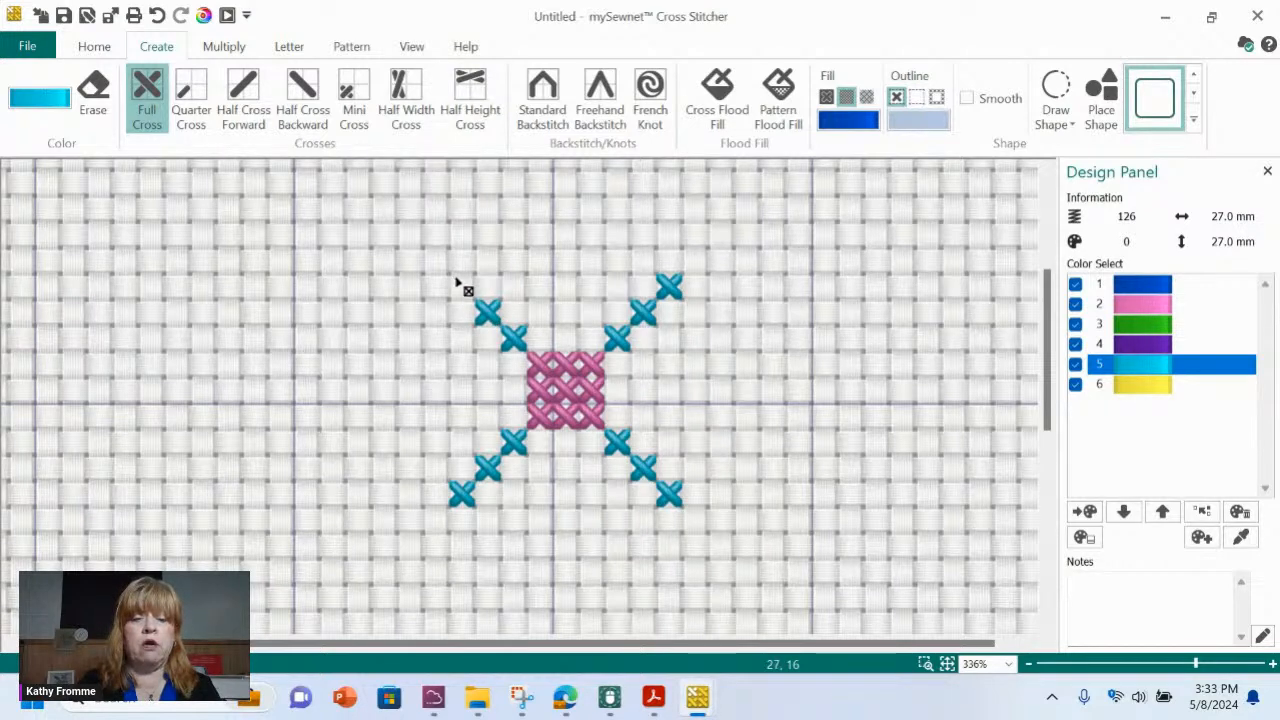
pyautogui.click(461, 287)
pyautogui.click(435, 261)
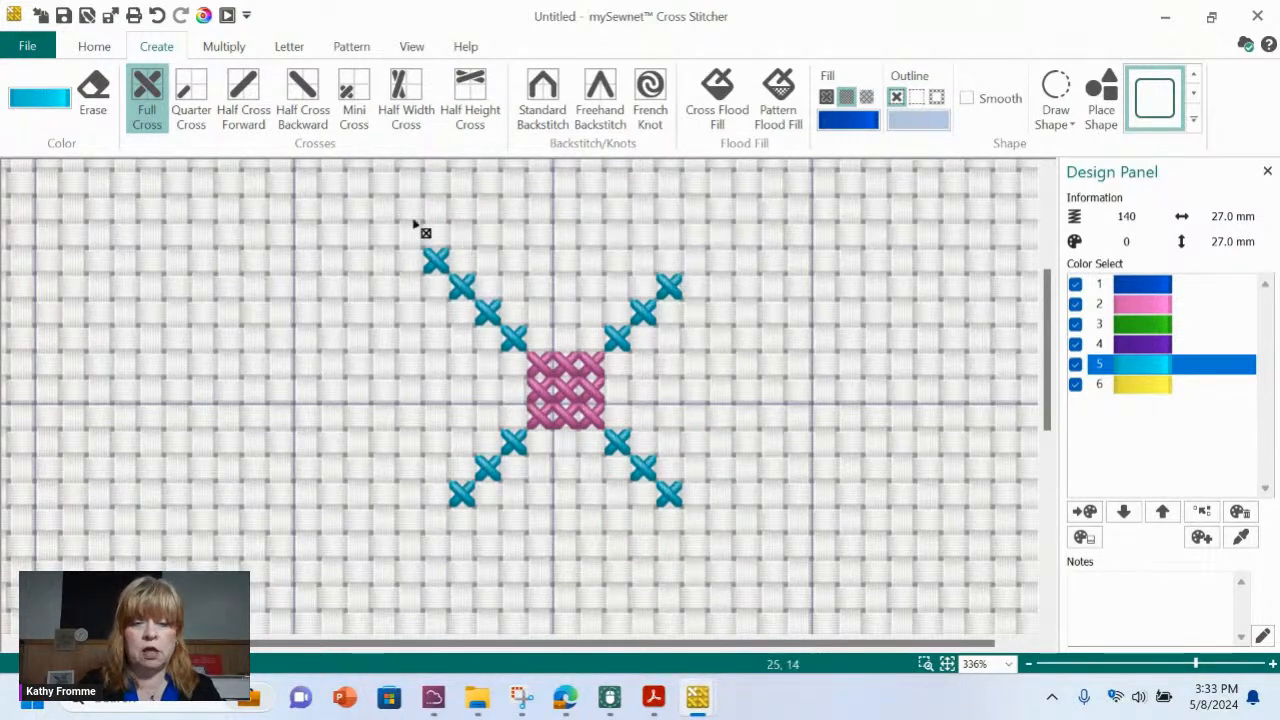
pyautogui.rightClick(433, 261)
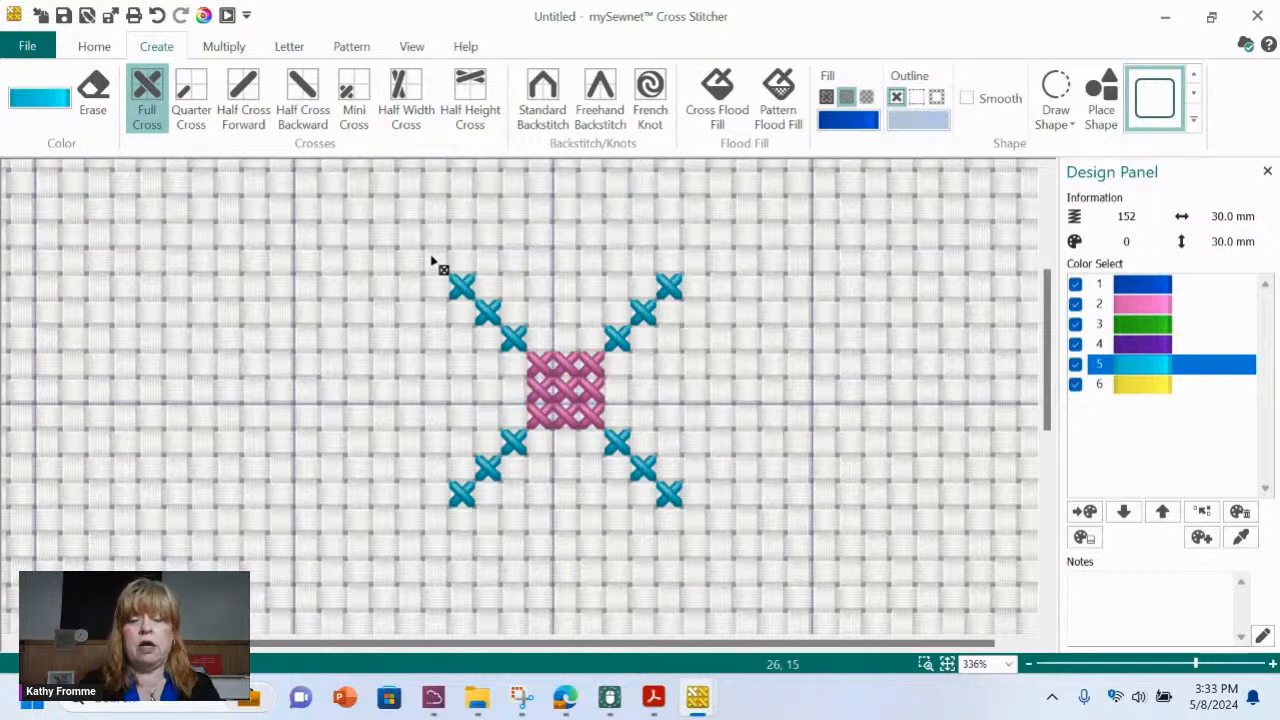
# - Stitch straight arms of three yellow full crosses from the middle of the pink block's top and right sides
pyautogui.click(1172, 383)
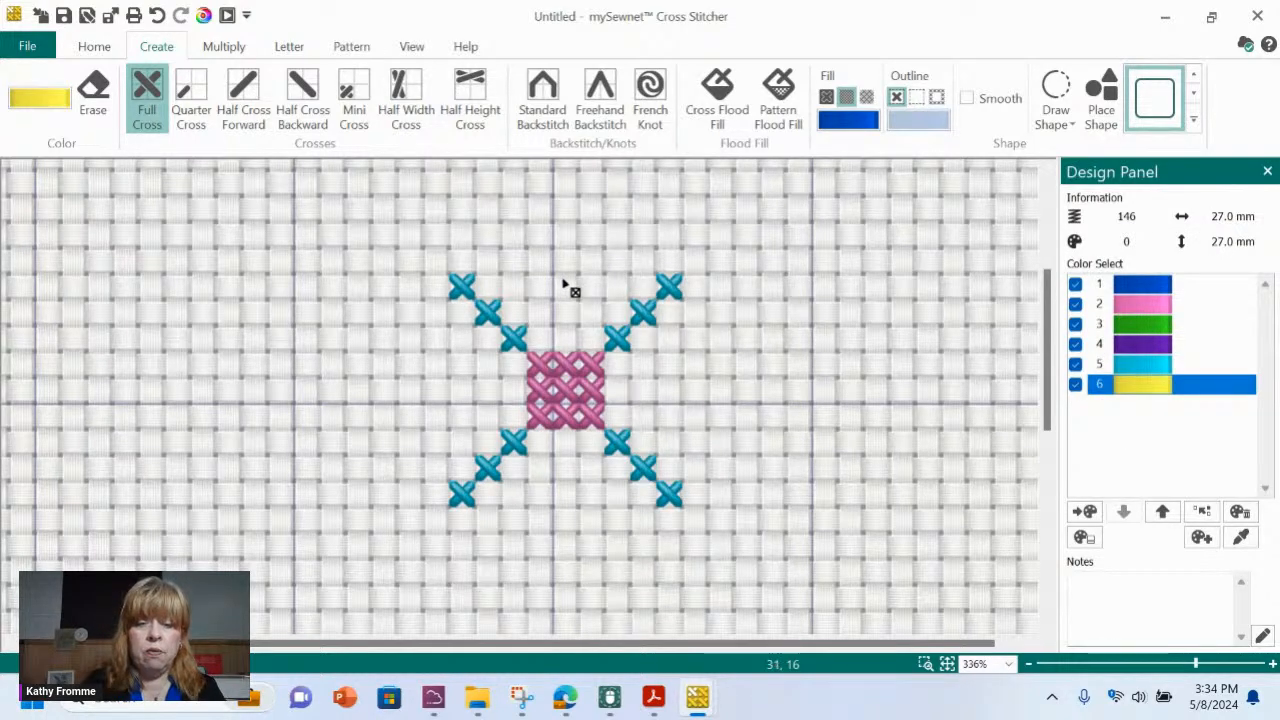
pyautogui.moveTo(565, 285); pyautogui.dragTo(569, 334)
pyautogui.click(625, 391)
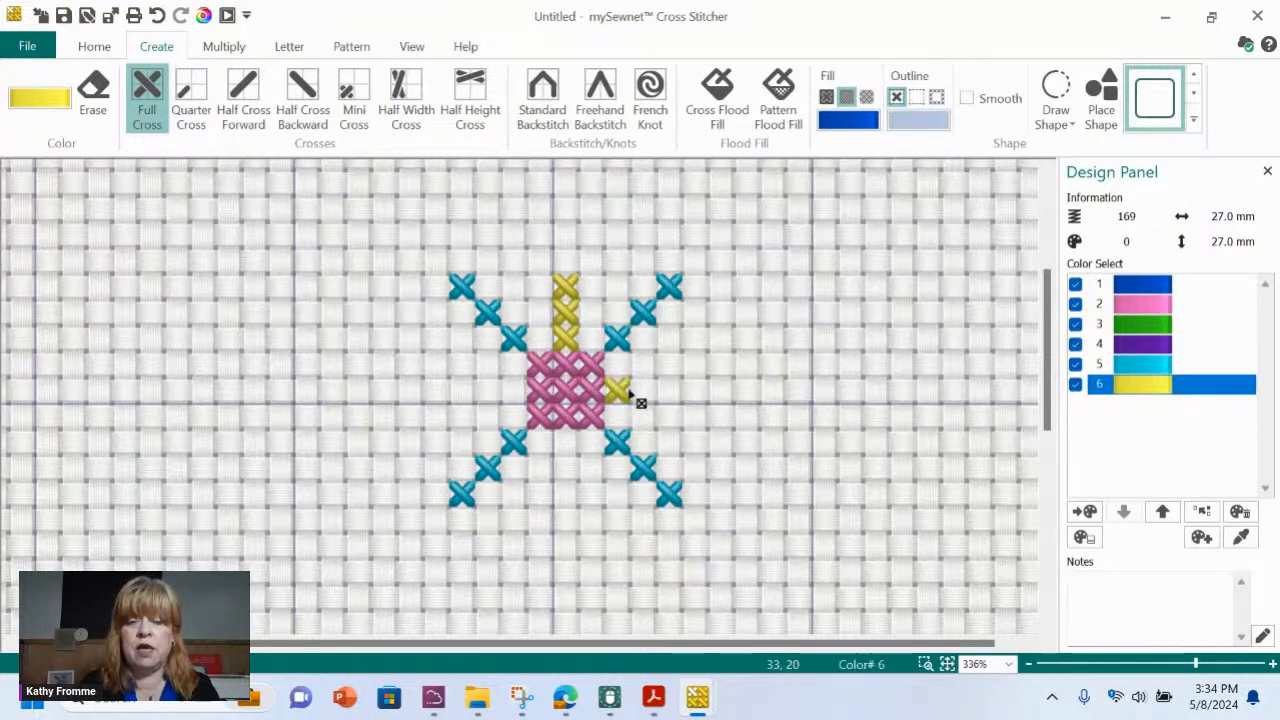
pyautogui.moveTo(633, 395); pyautogui.dragTo(677, 400)
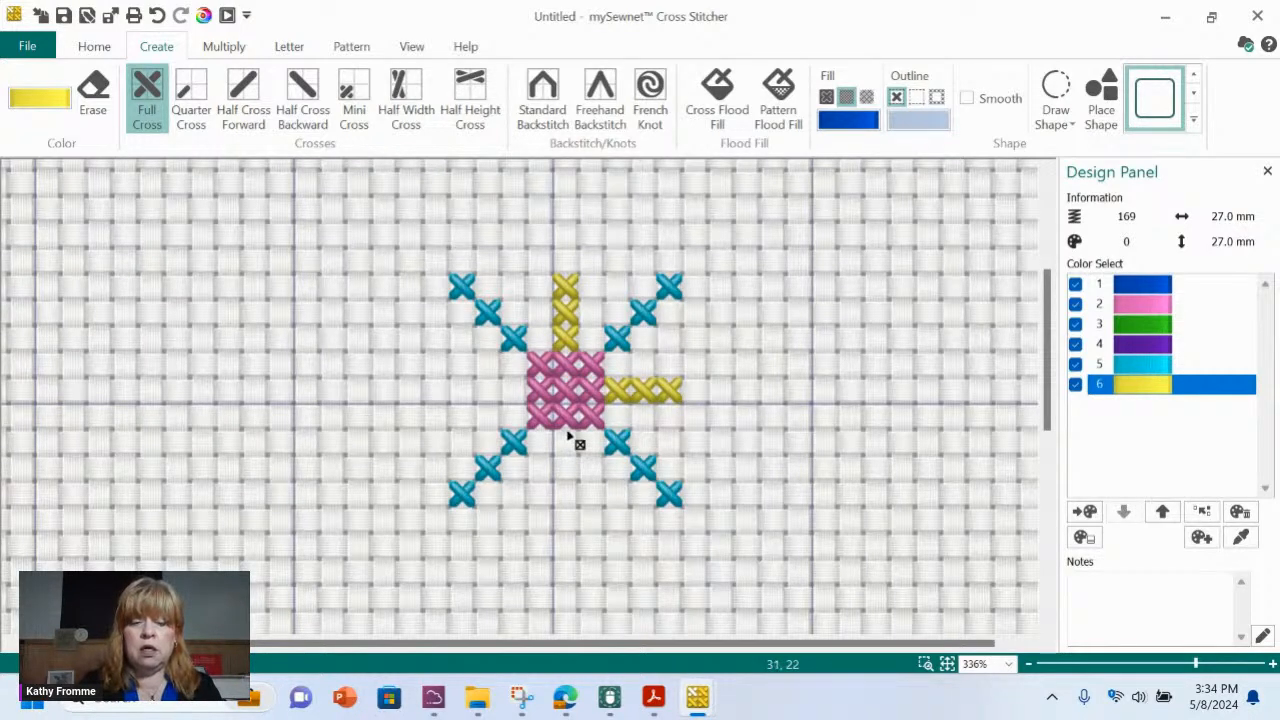
# - Stitch straight arms of three yellow full crosses from the middle of the pink block's bottom and left sides
pyautogui.moveTo(574, 442); pyautogui.dragTo(571, 506)
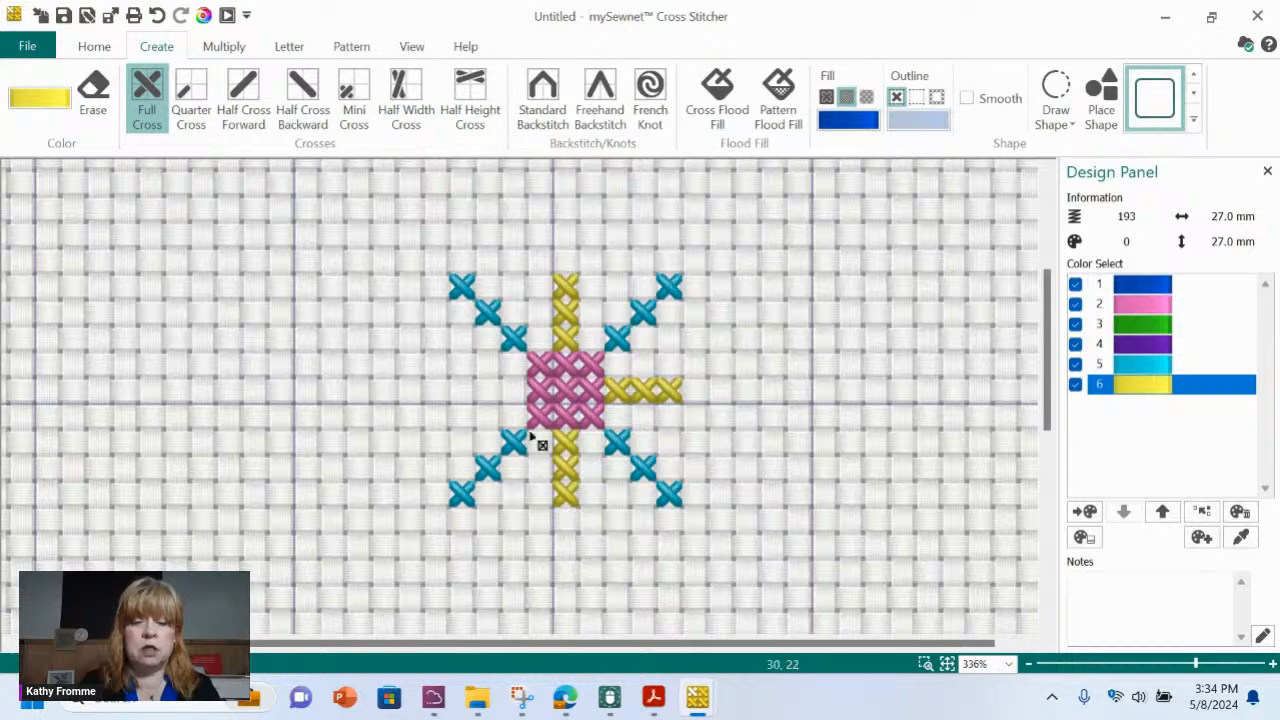
pyautogui.moveTo(514, 386); pyautogui.dragTo(460, 390)
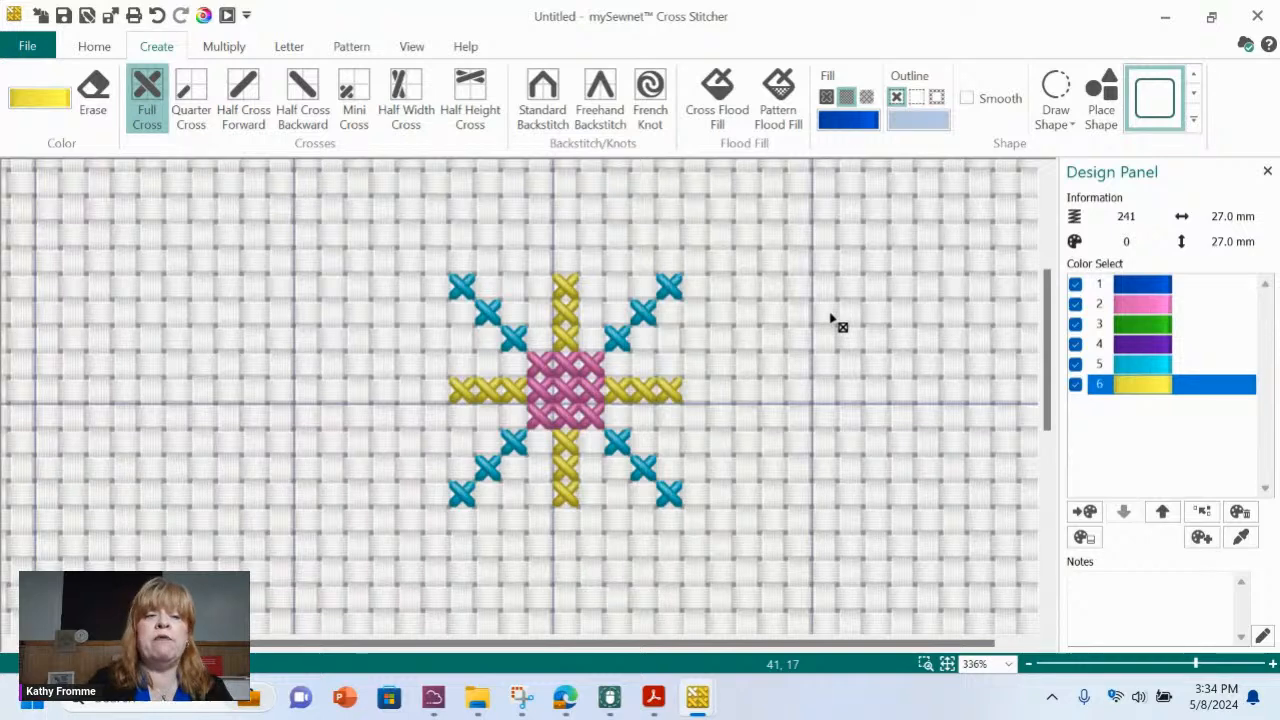
# - Save the design as a Cross Stitcher file named "pattern May" in the May chart sample folder
pyautogui.click(92, 46)
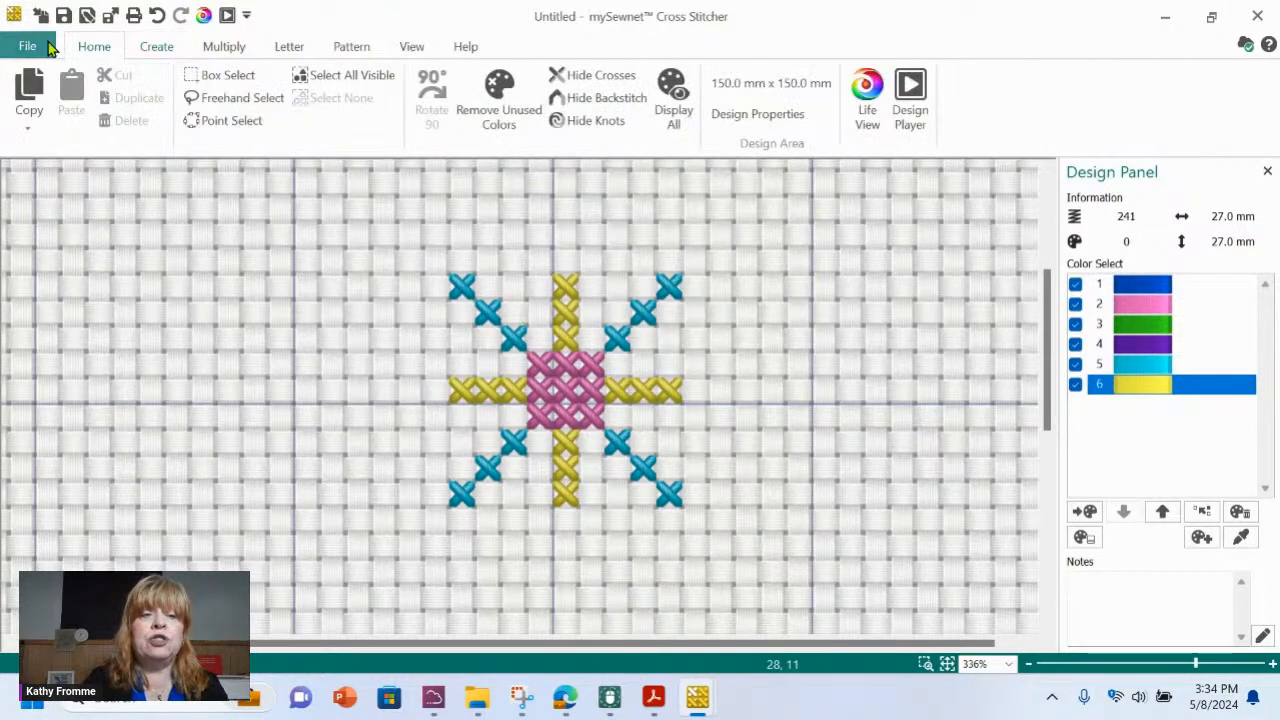
pyautogui.click(26, 47)
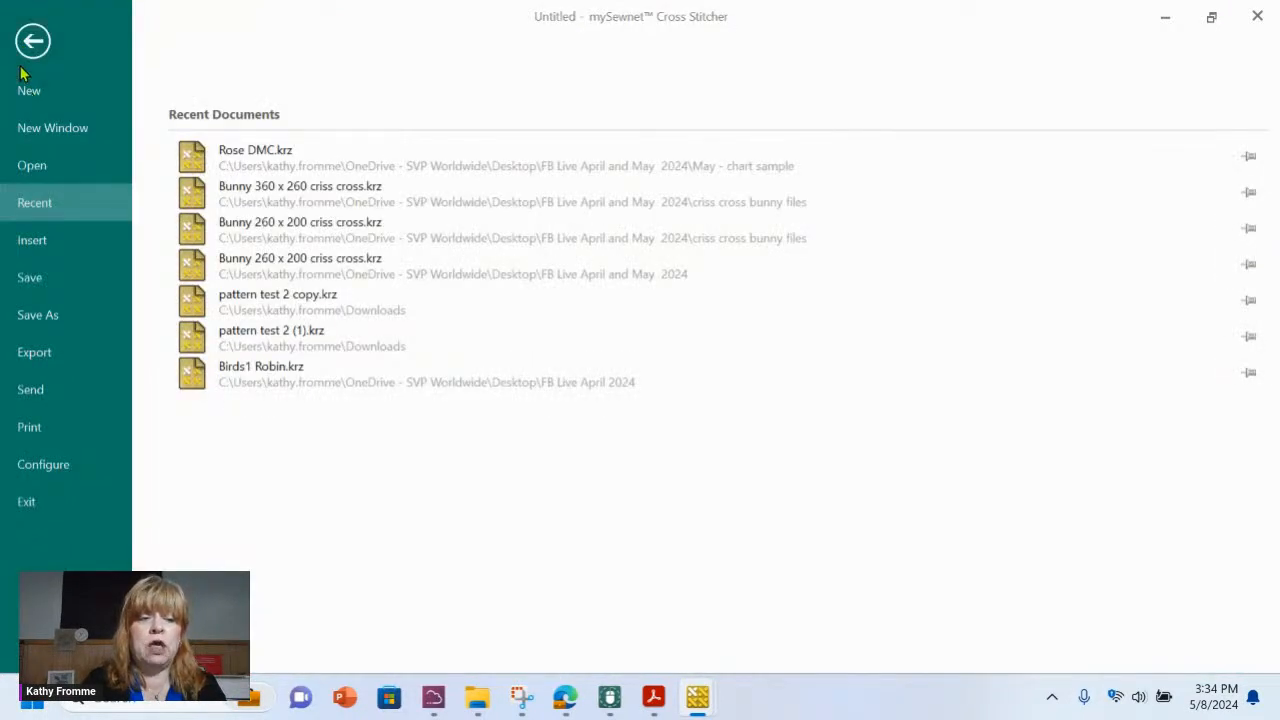
pyautogui.click(43, 317)
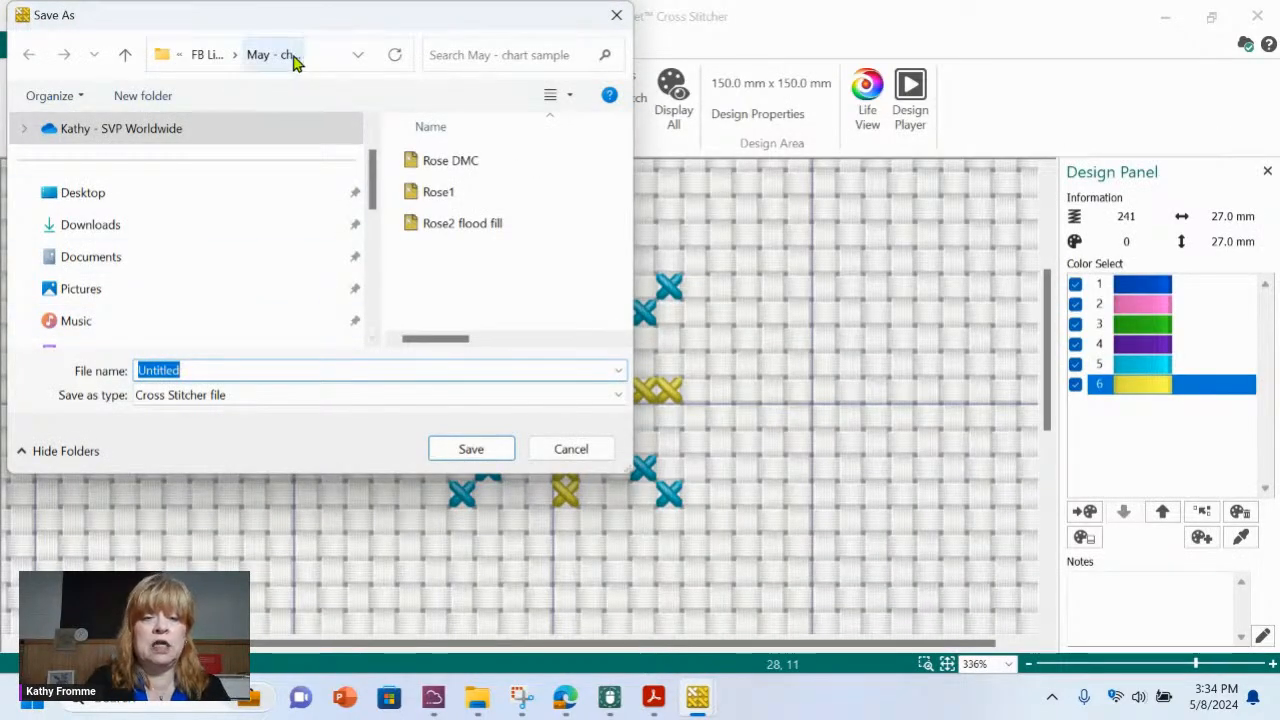
pyautogui.click(259, 369)
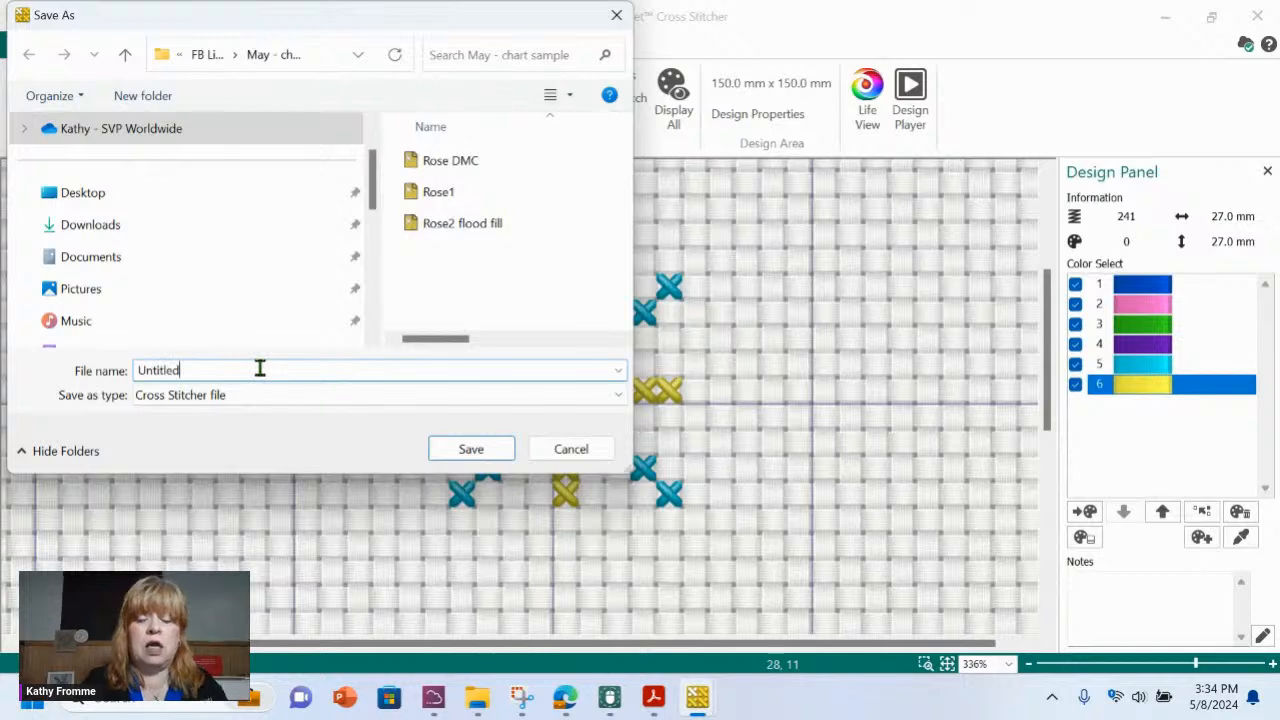
pyautogui.press('BackSpace')
pyautogui.press('BackSpace')
pyautogui.press('BackSpace')
pyautogui.press('BackSpace')
pyautogui.press('BackSpace')
pyautogui.press('BackSpace')
pyautogui.press('BackSpace')
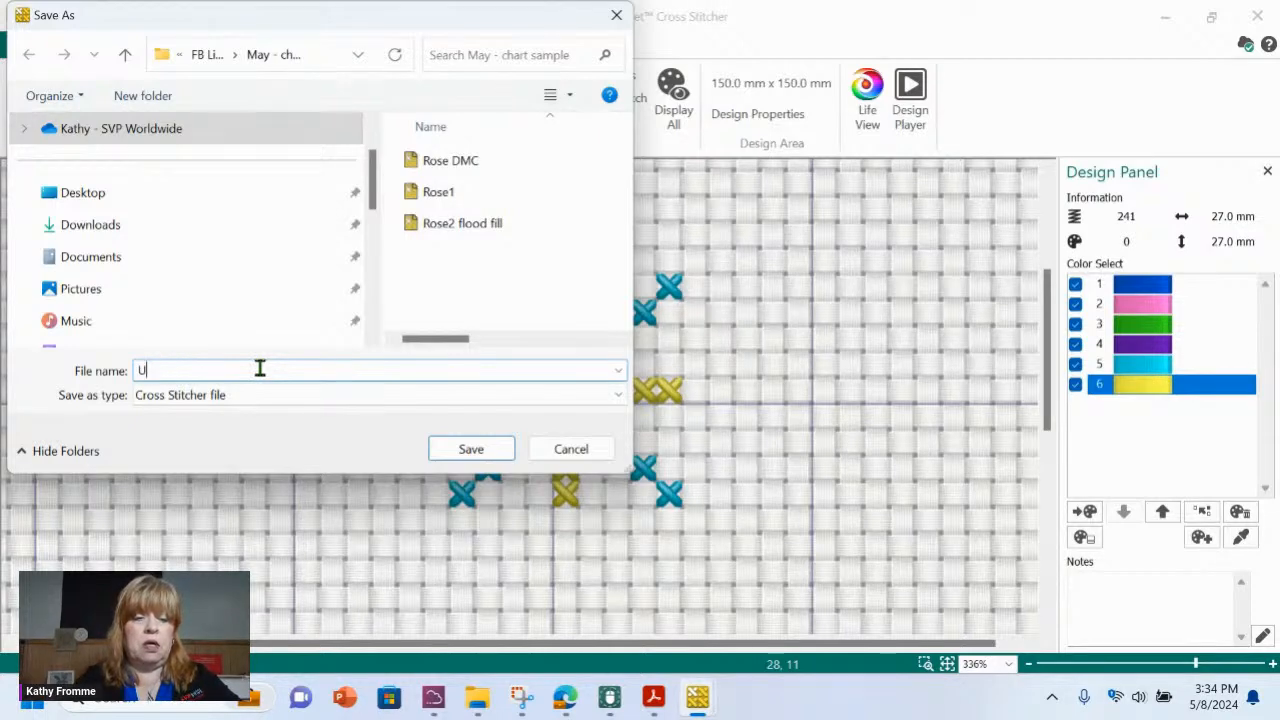
pyautogui.write('pattern')
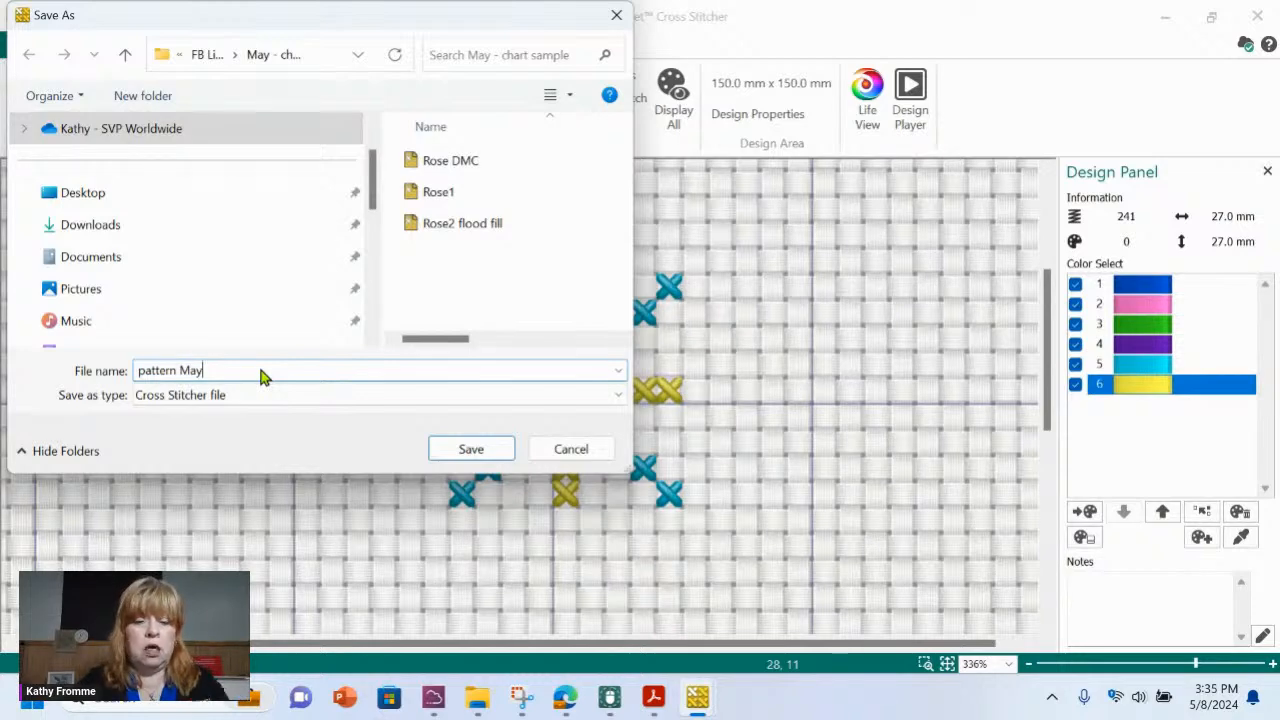
pyautogui.write(' May')
pyautogui.click(487, 452)
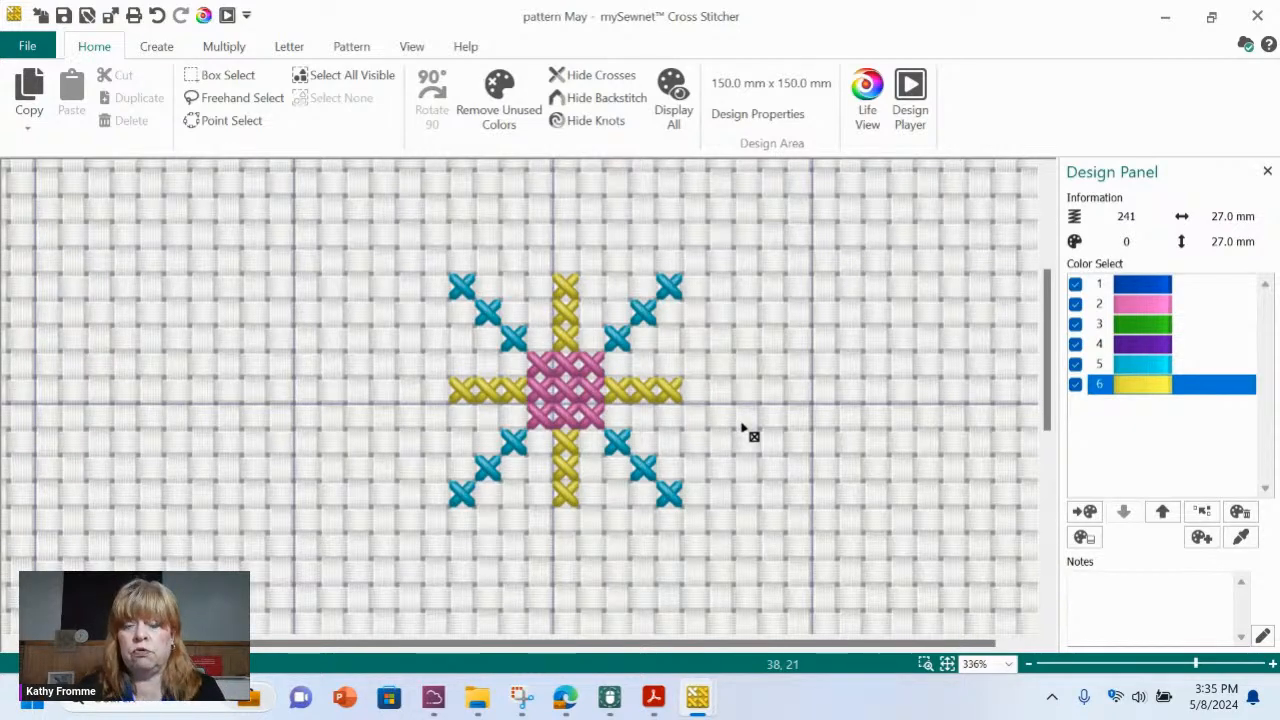
# - Fit the whole design area in view and set the fill pattern category to All
pyautogui.click(947, 664)
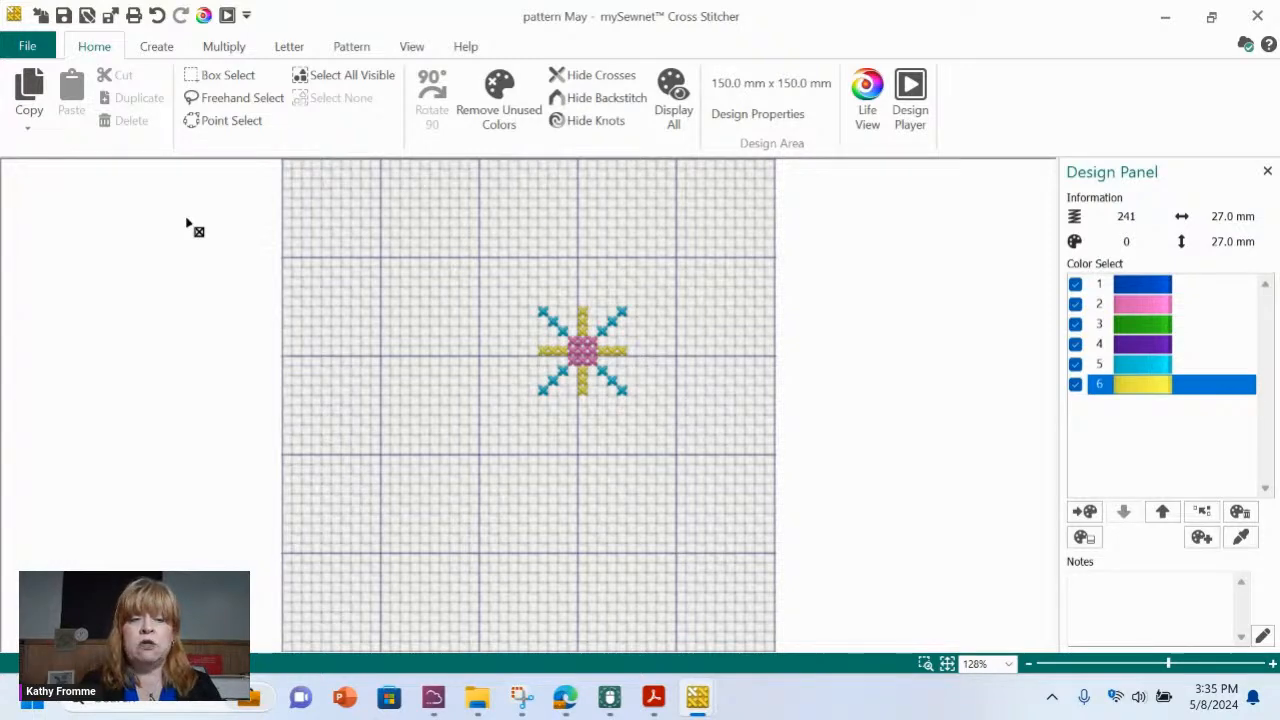
pyautogui.click(362, 48)
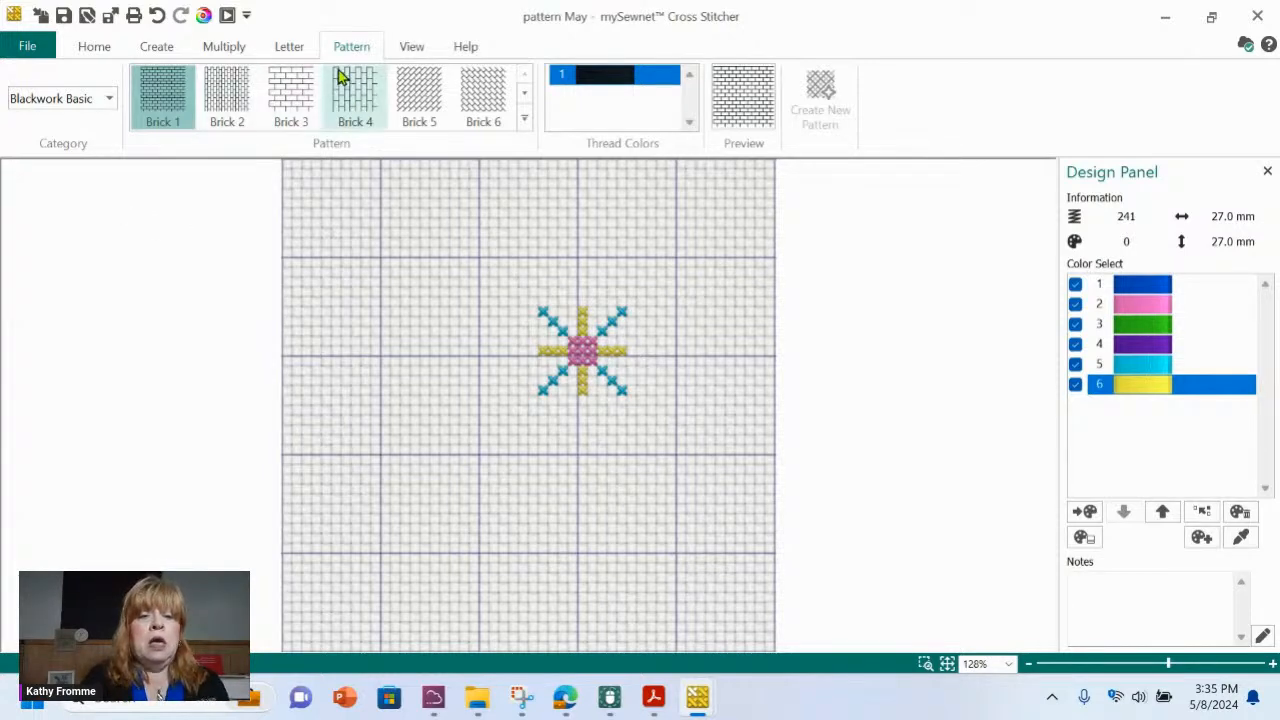
pyautogui.click(109, 99)
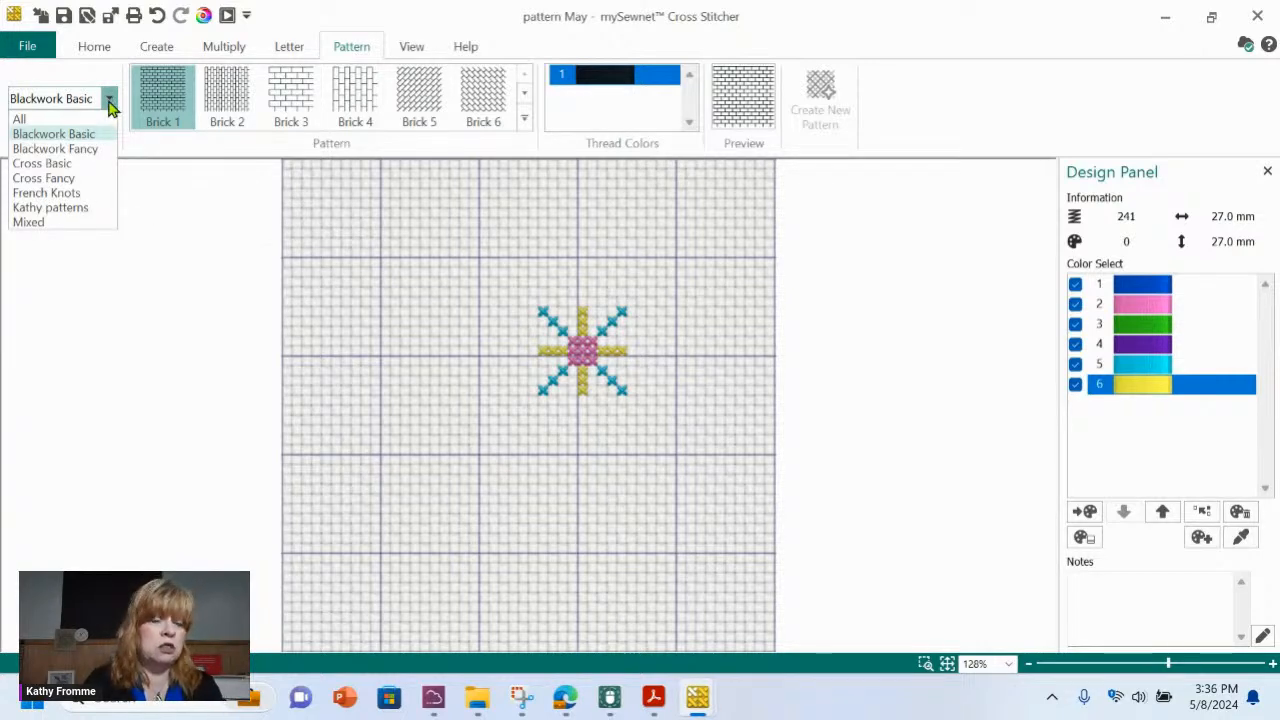
pyautogui.click(20, 120)
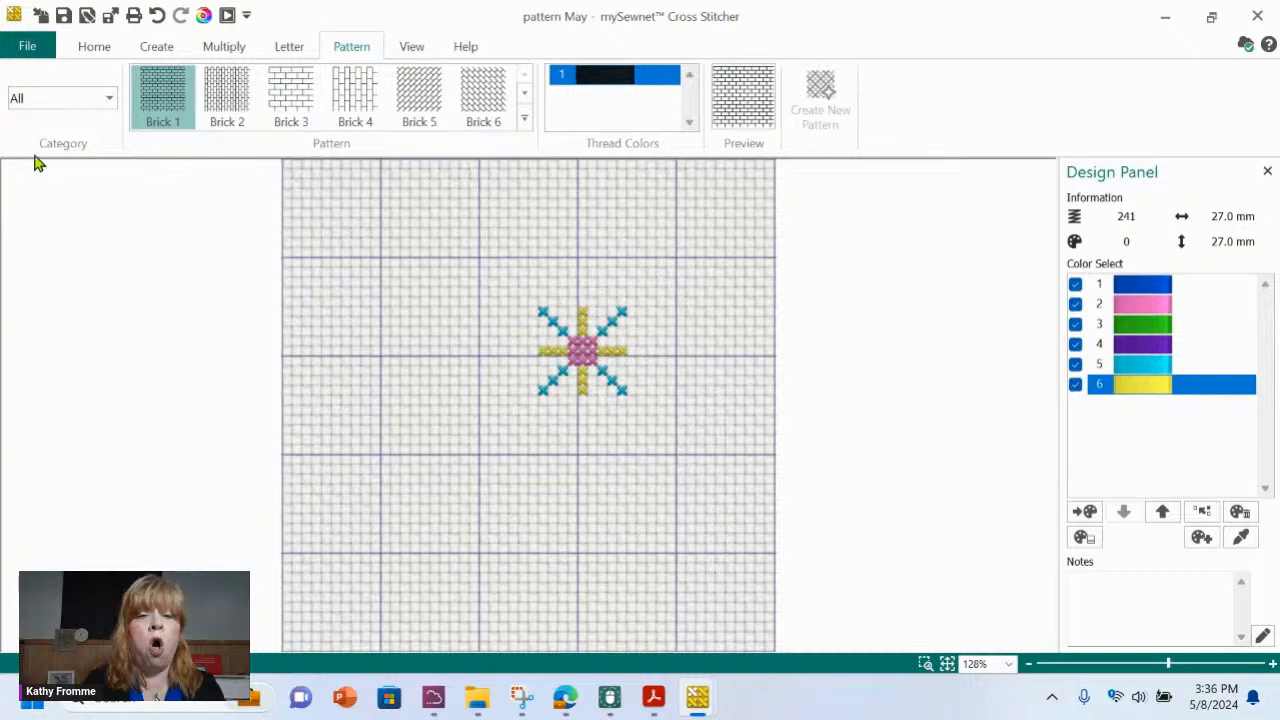
# - Look through the full fill pattern gallery, from Blackwork Basic to Mixed, and close it without choosing another pattern
pyautogui.click(526, 120)
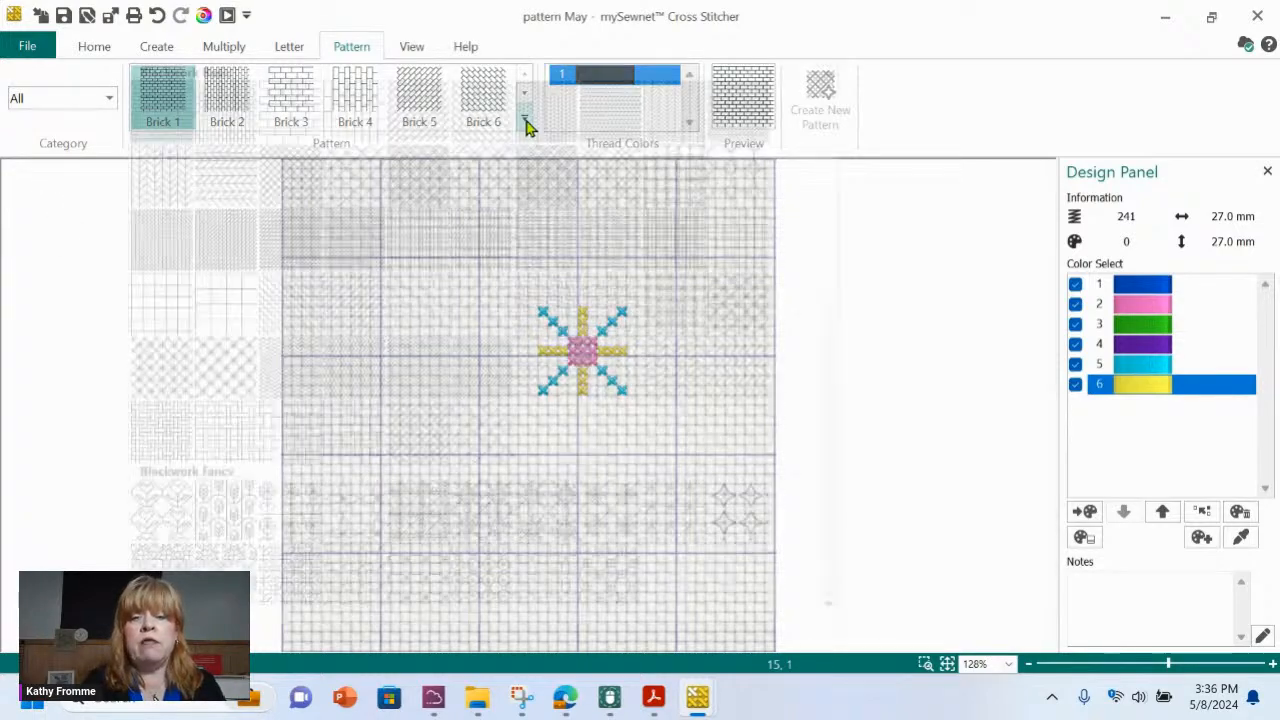
pyautogui.click(526, 120)
pyautogui.click(526, 120)
pyautogui.click(526, 120)
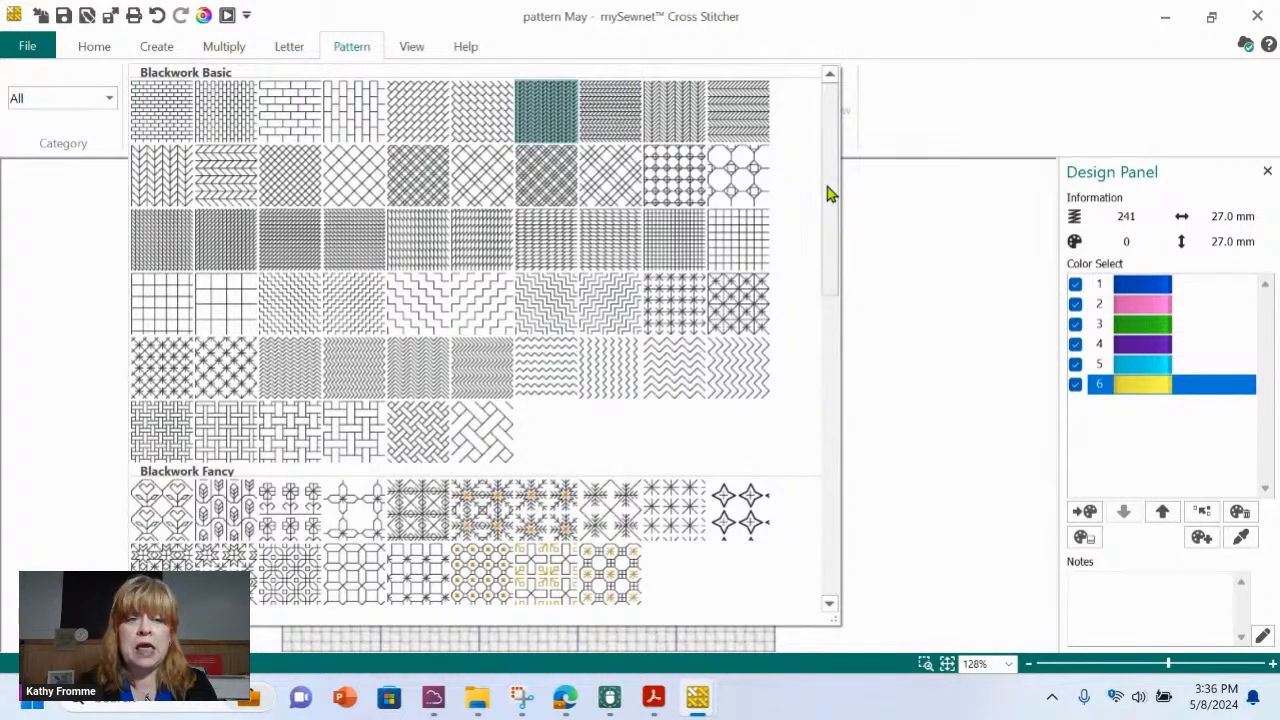
pyautogui.moveTo(828, 194); pyautogui.dragTo(833, 283)
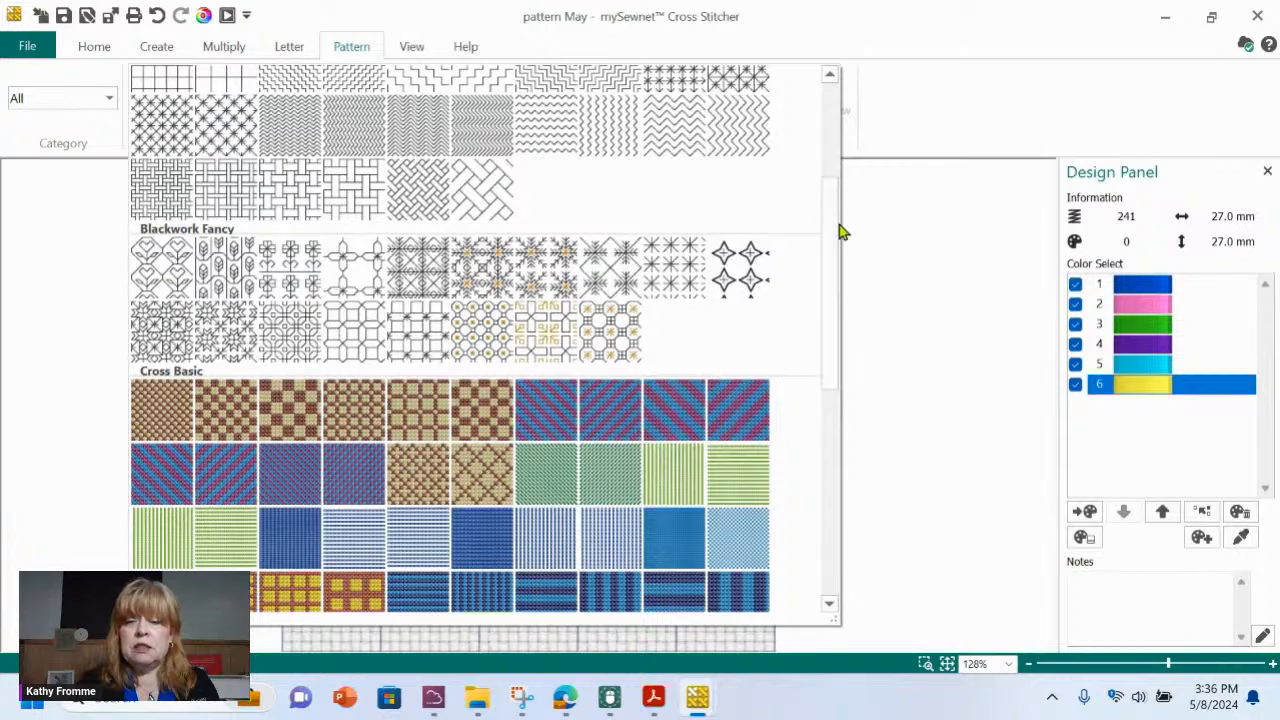
pyautogui.moveTo(828, 290); pyautogui.dragTo(837, 400)
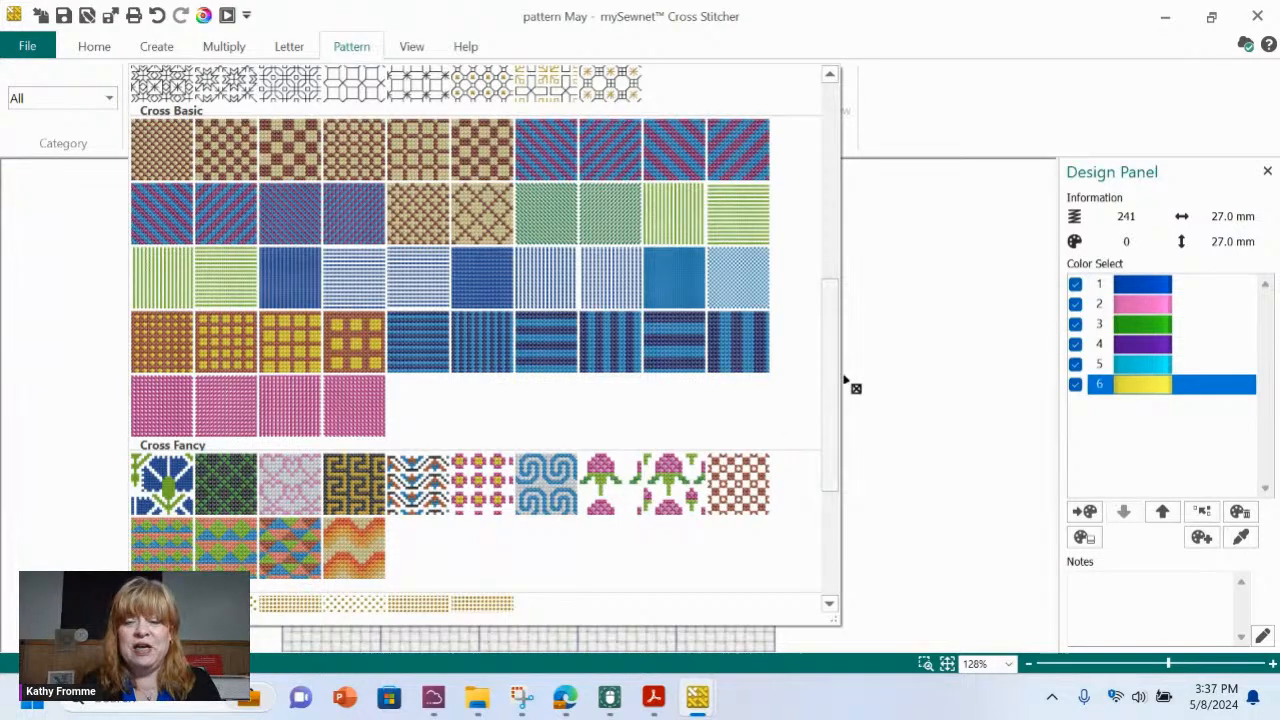
pyautogui.scroll(-2, 828, 440)
pyautogui.scroll(-5, 828, 448)
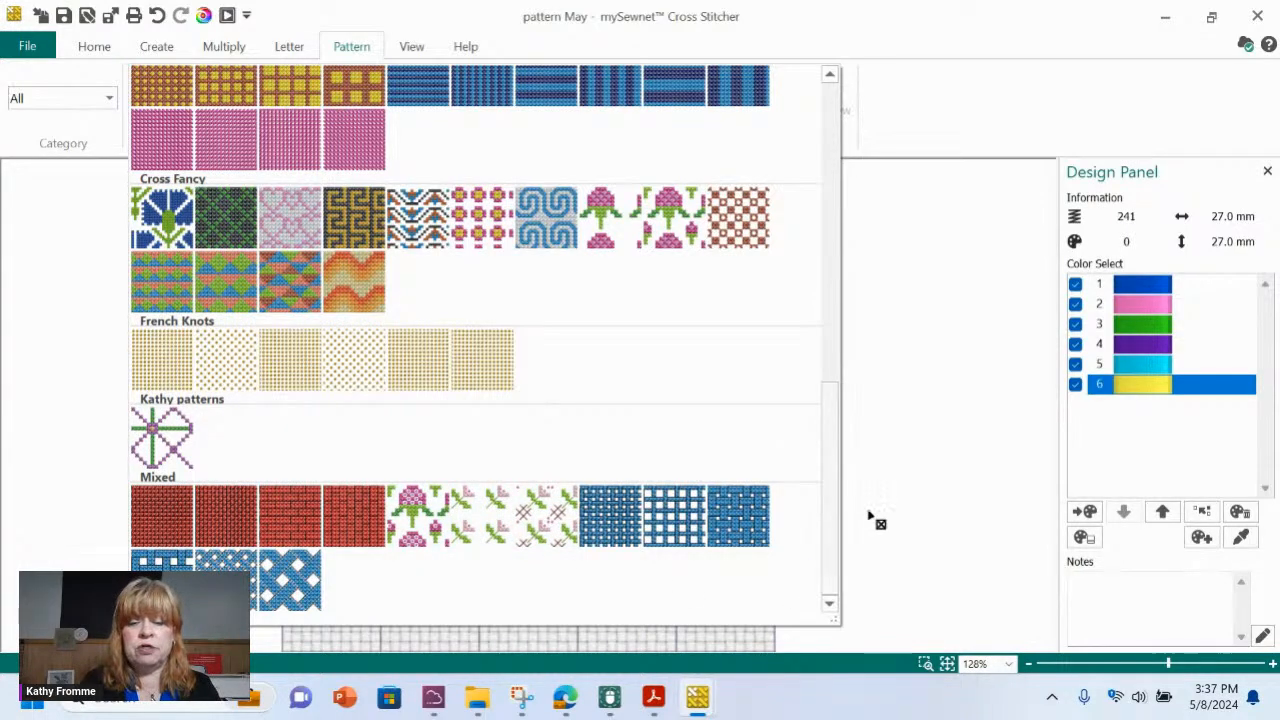
pyautogui.scroll(3, 829, 478)
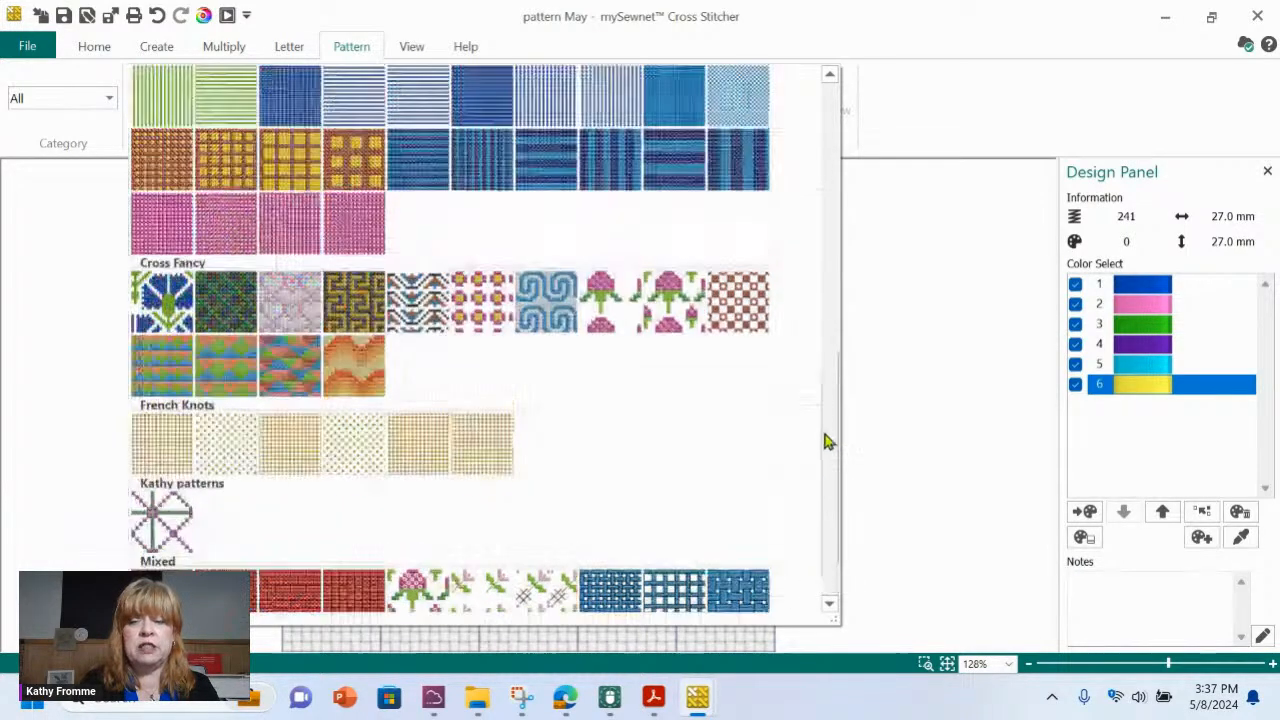
pyautogui.scroll(-3, 826, 477)
pyautogui.moveTo(823, 386); pyautogui.dragTo(806, 134)
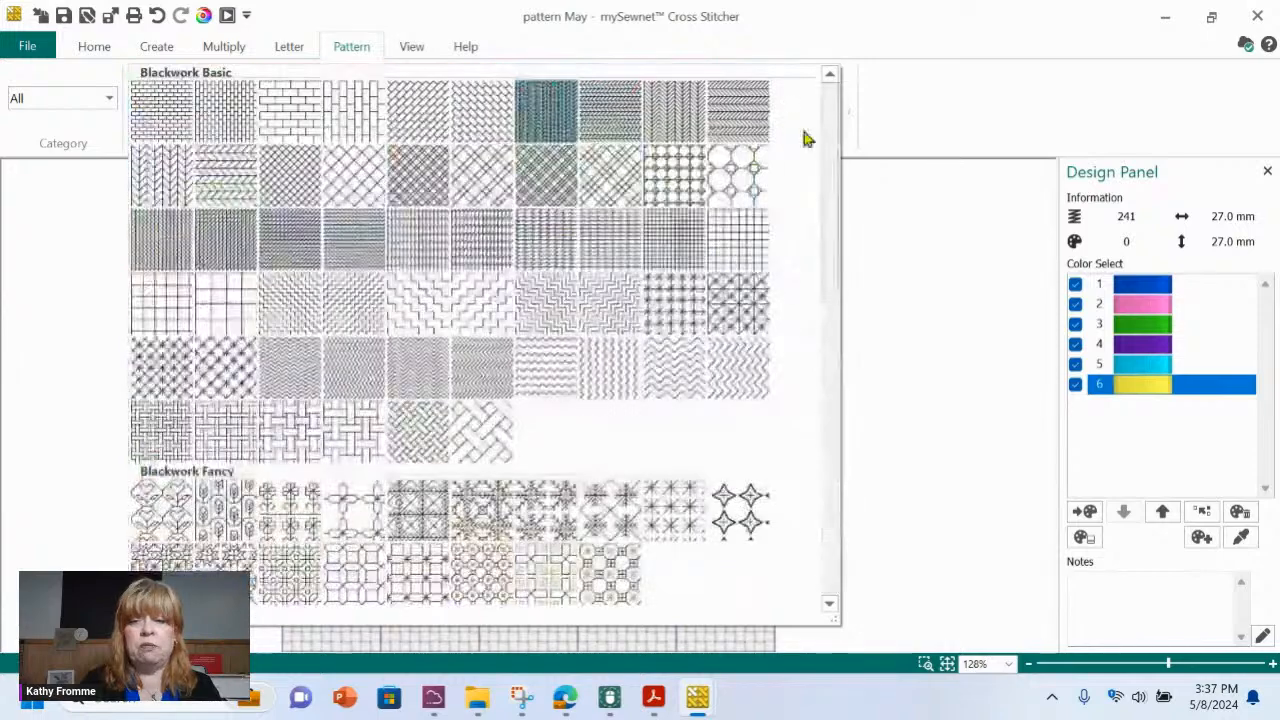
pyautogui.click(729, 44)
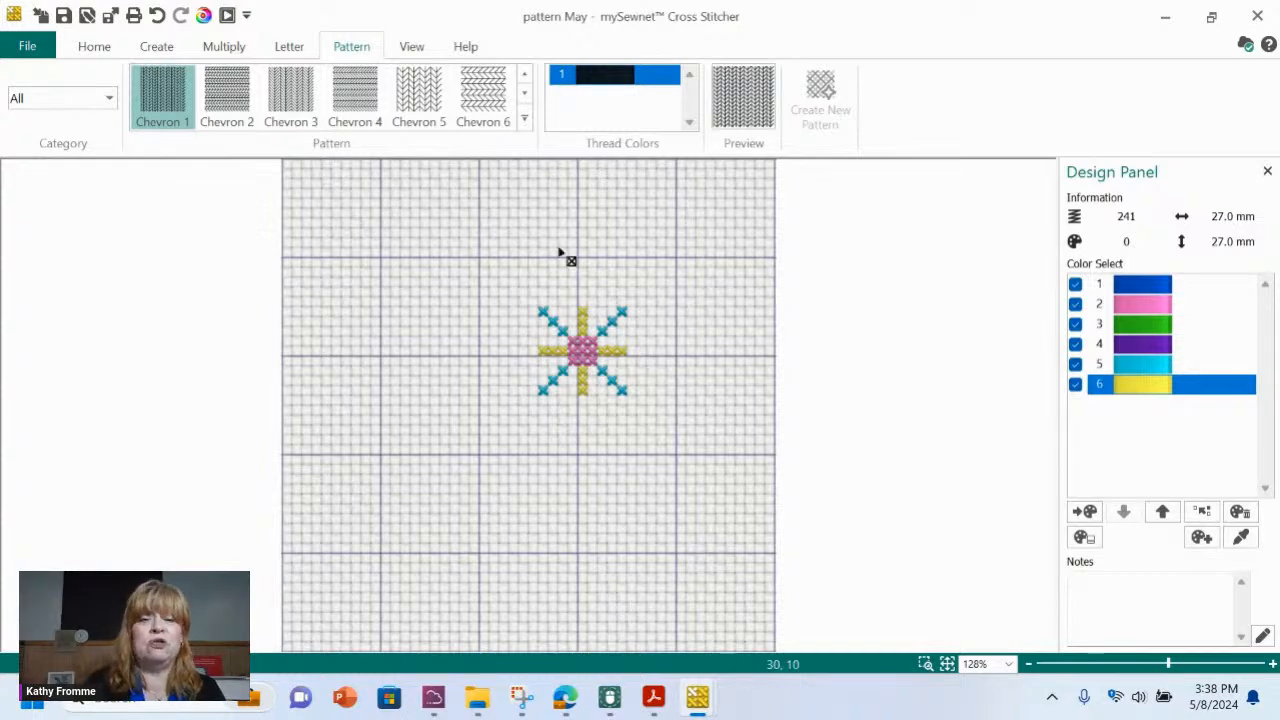
# - Box-select the entire motif tightly around its 9 x 9 crosses
pyautogui.click(95, 47)
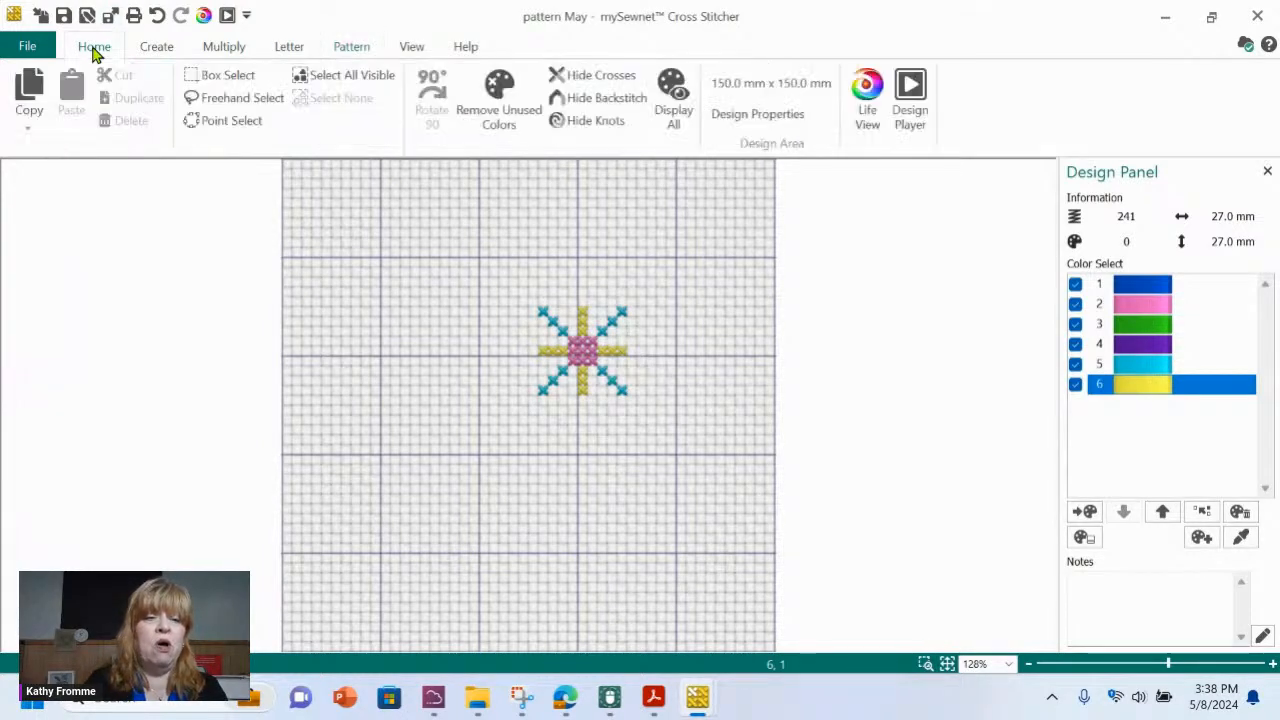
pyautogui.click(227, 80)
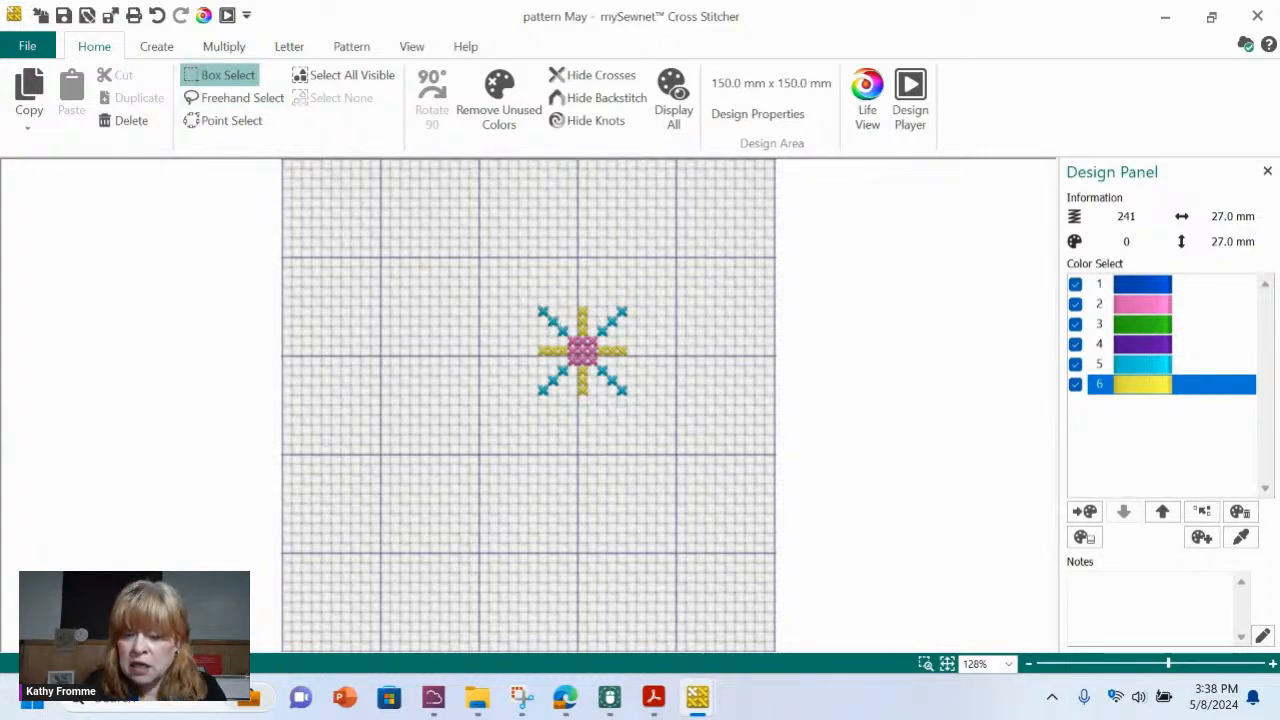
pyautogui.click(924, 664)
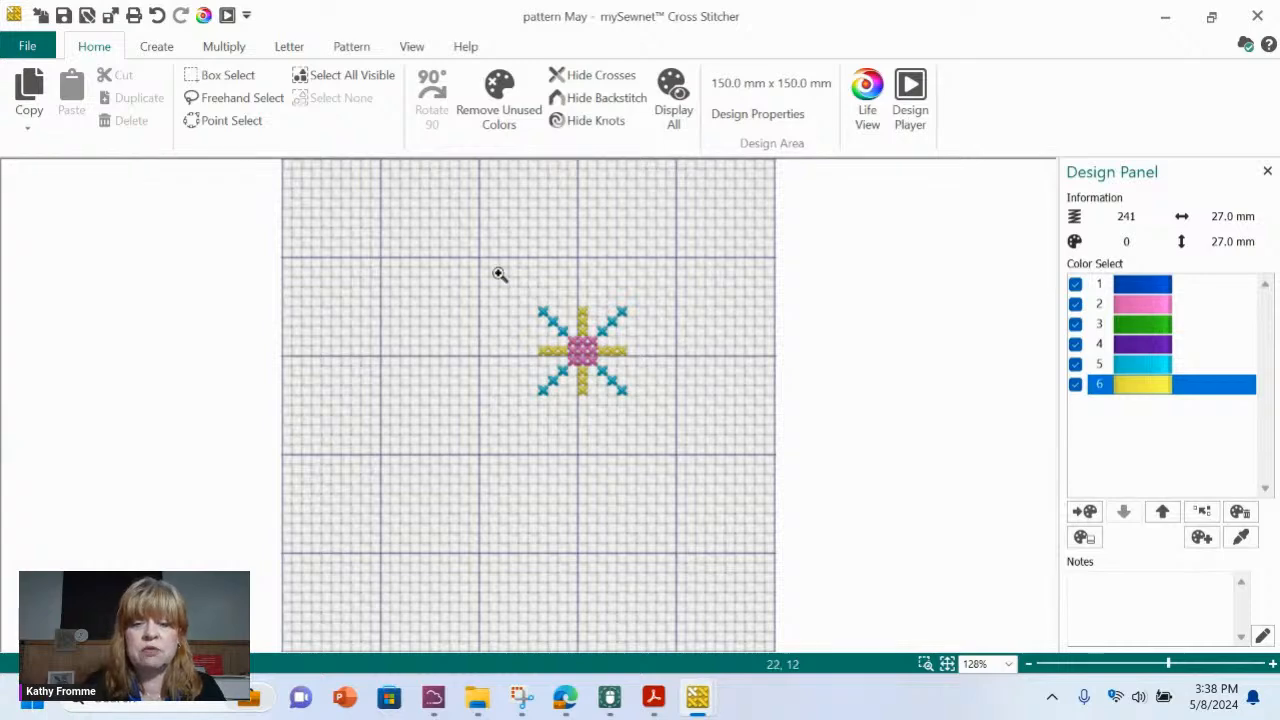
pyautogui.moveTo(683, 451); pyautogui.dragTo(708, 483)
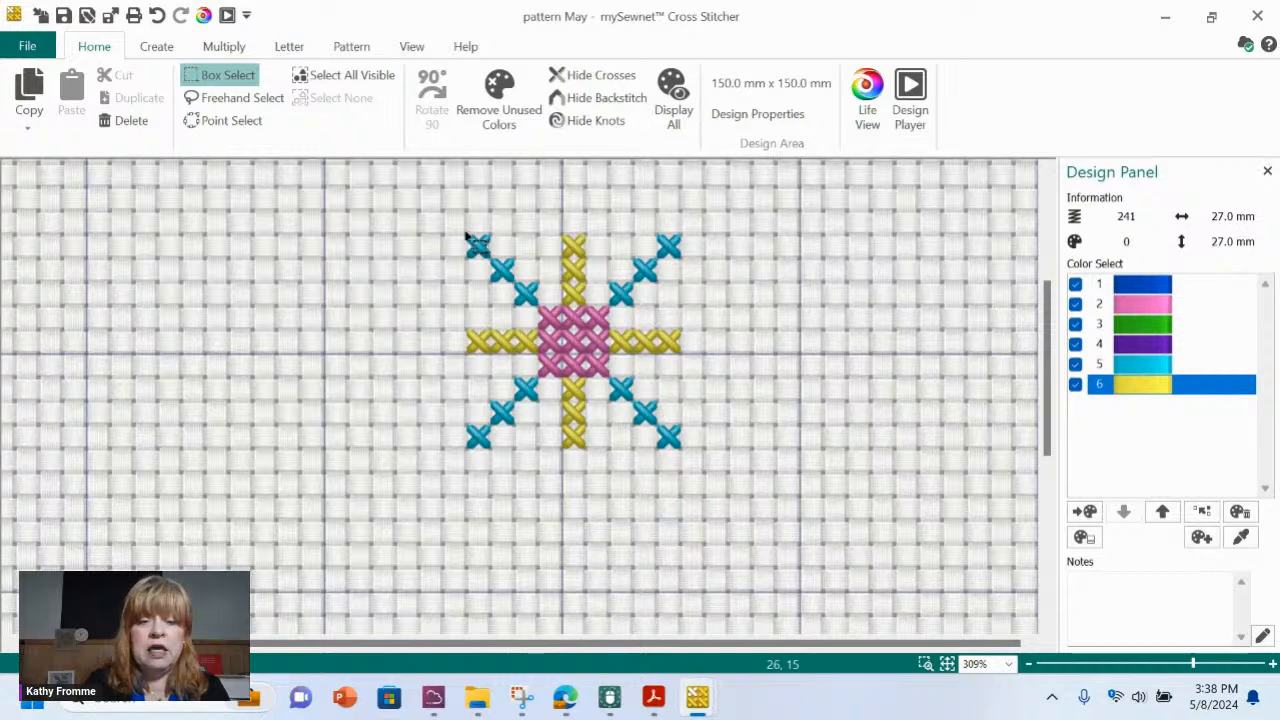
pyautogui.moveTo(466, 238); pyautogui.dragTo(681, 452)
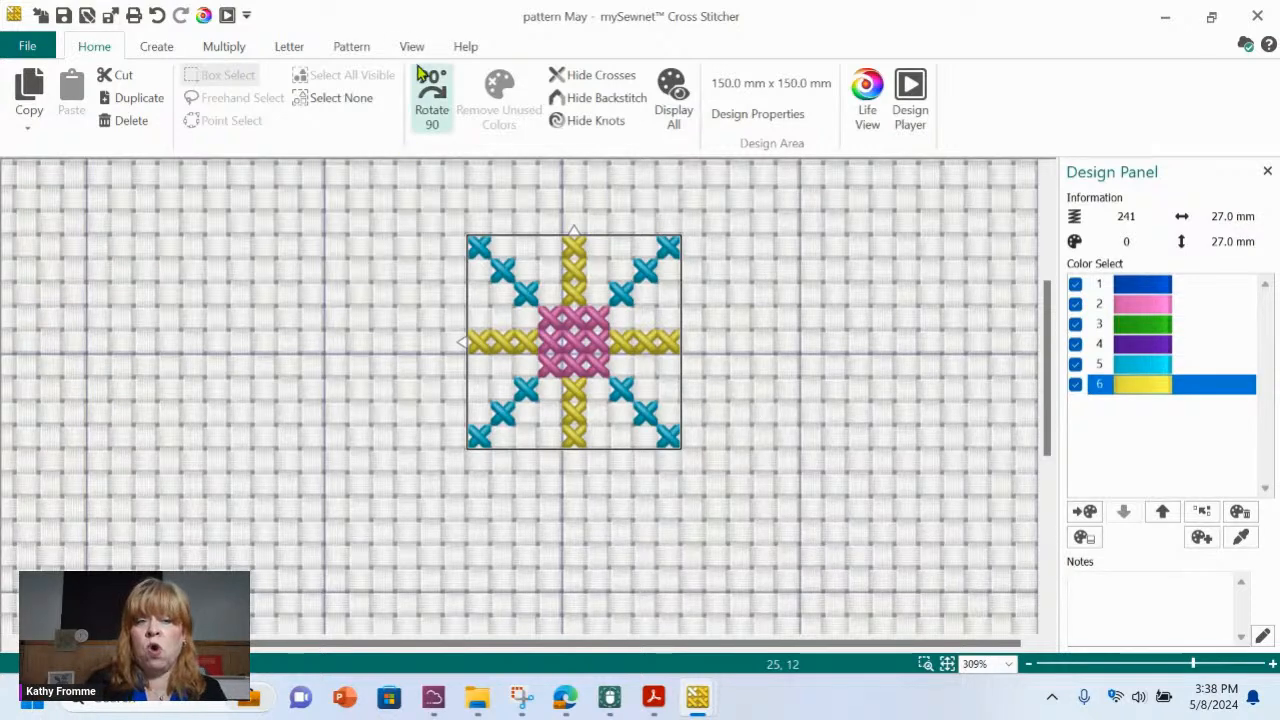
# - Start a new fill pattern from the selected motif, assigning it to the existing custom category named after its owner
pyautogui.click(350, 47)
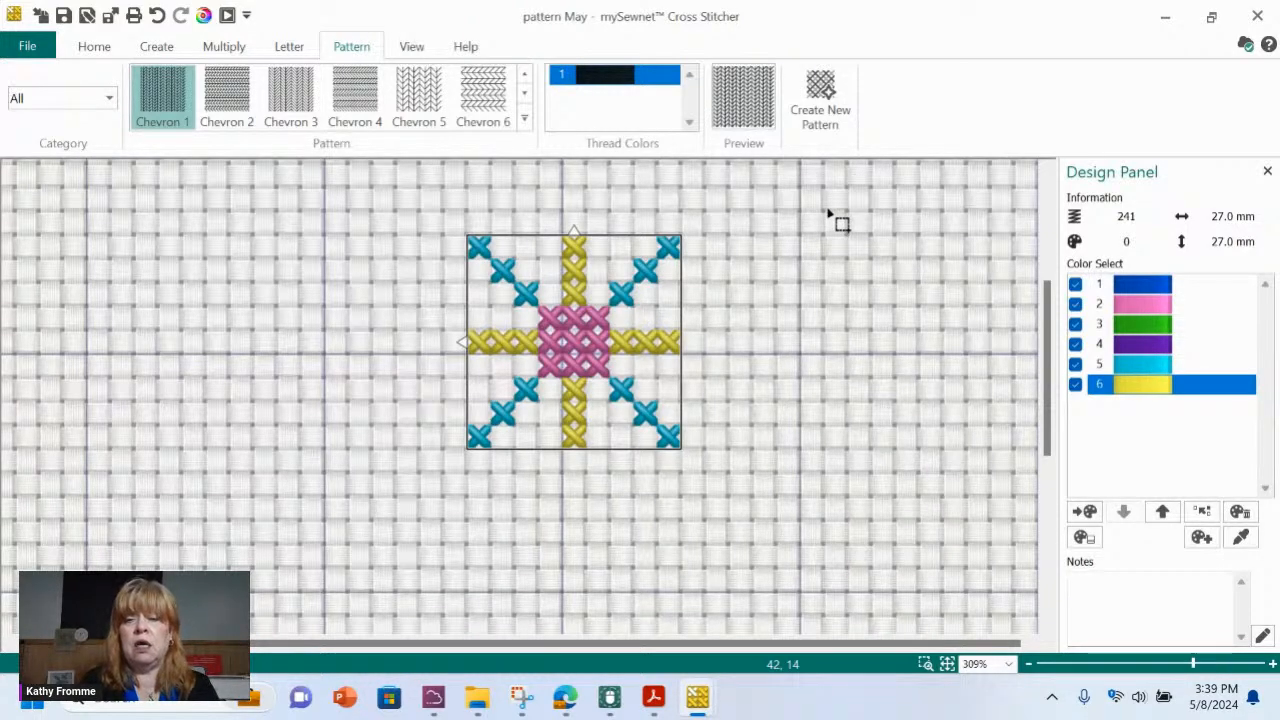
pyautogui.click(826, 92)
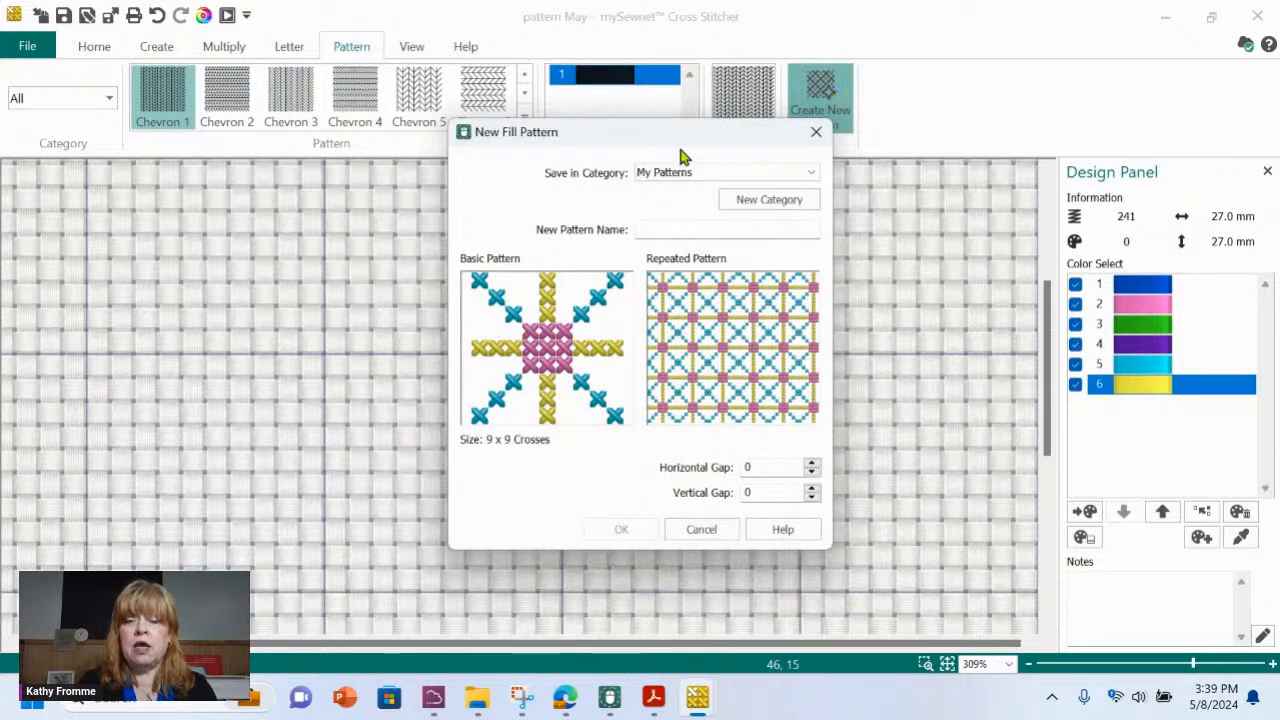
pyautogui.moveTo(635, 130); pyautogui.dragTo(565, 73)
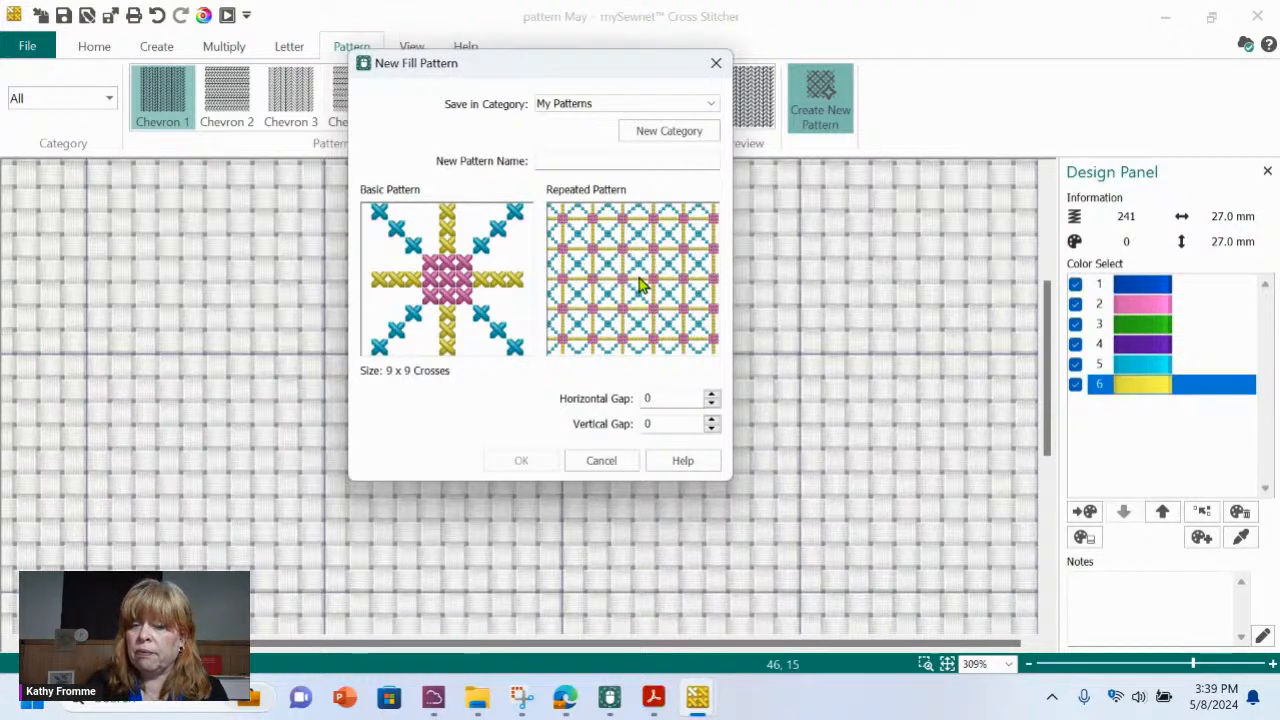
pyautogui.click(712, 105)
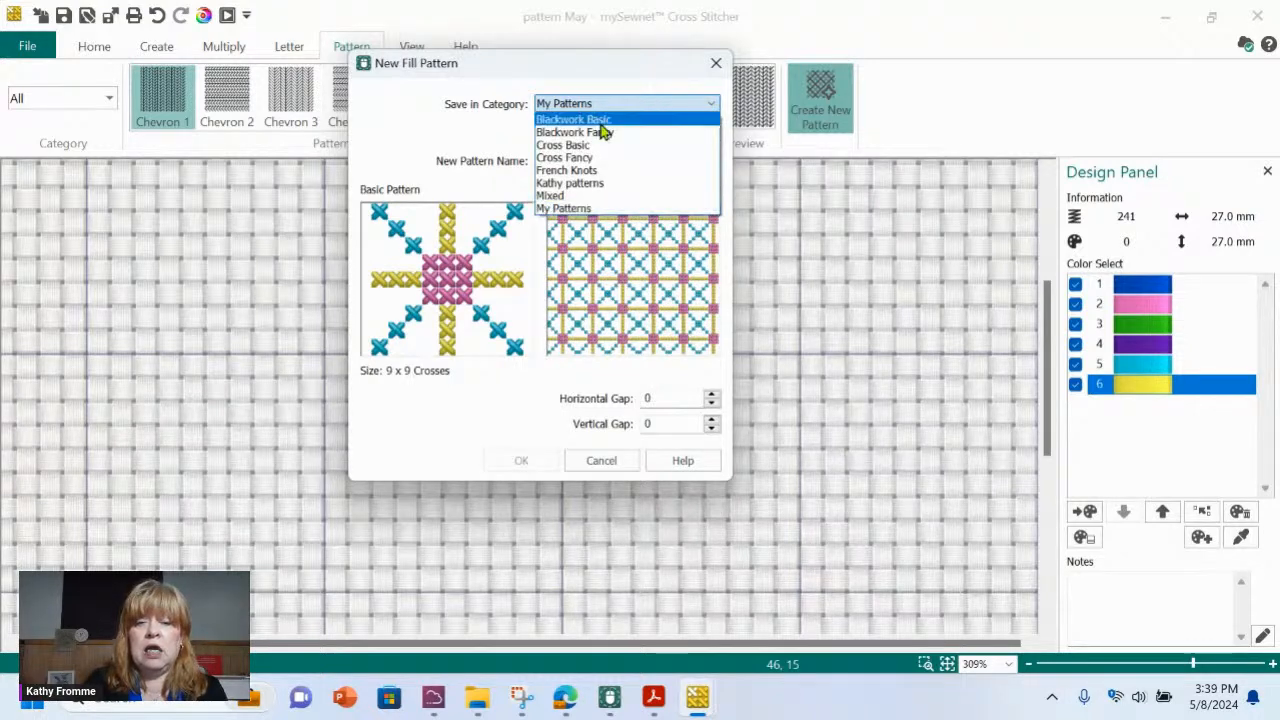
pyautogui.click(598, 185)
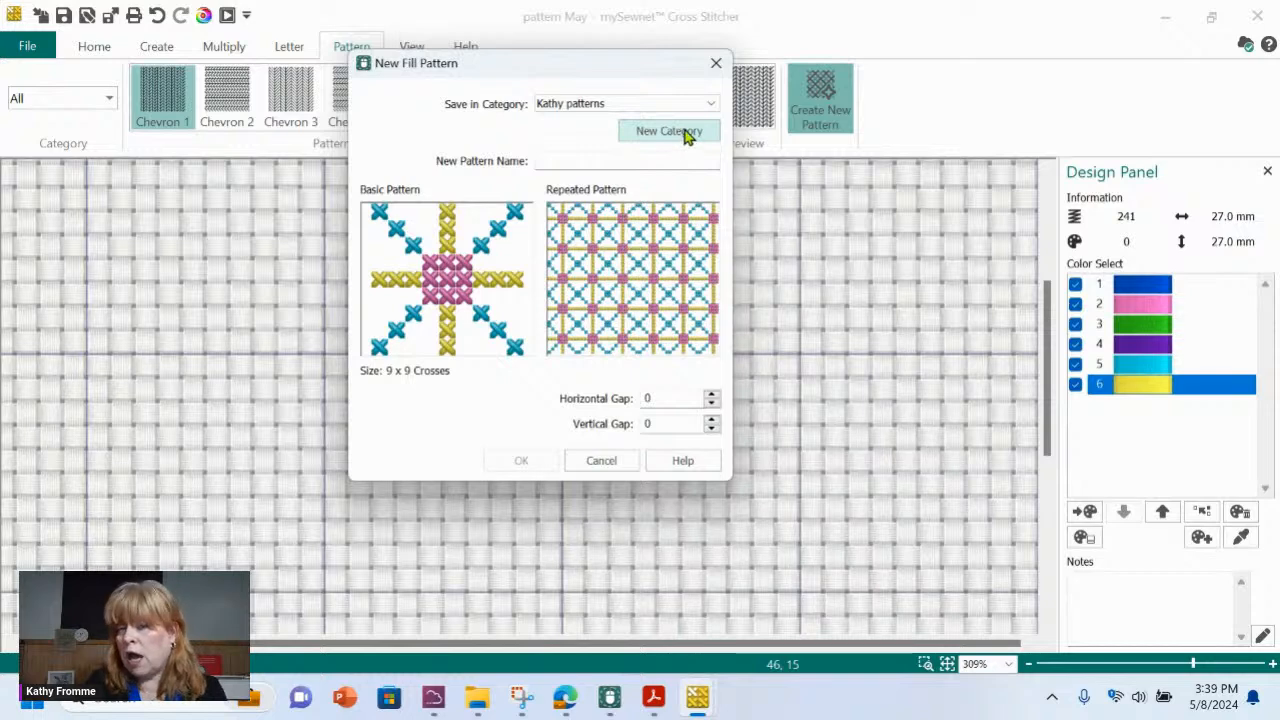
# - Name the new fill pattern "May 1"
pyautogui.click(564, 160)
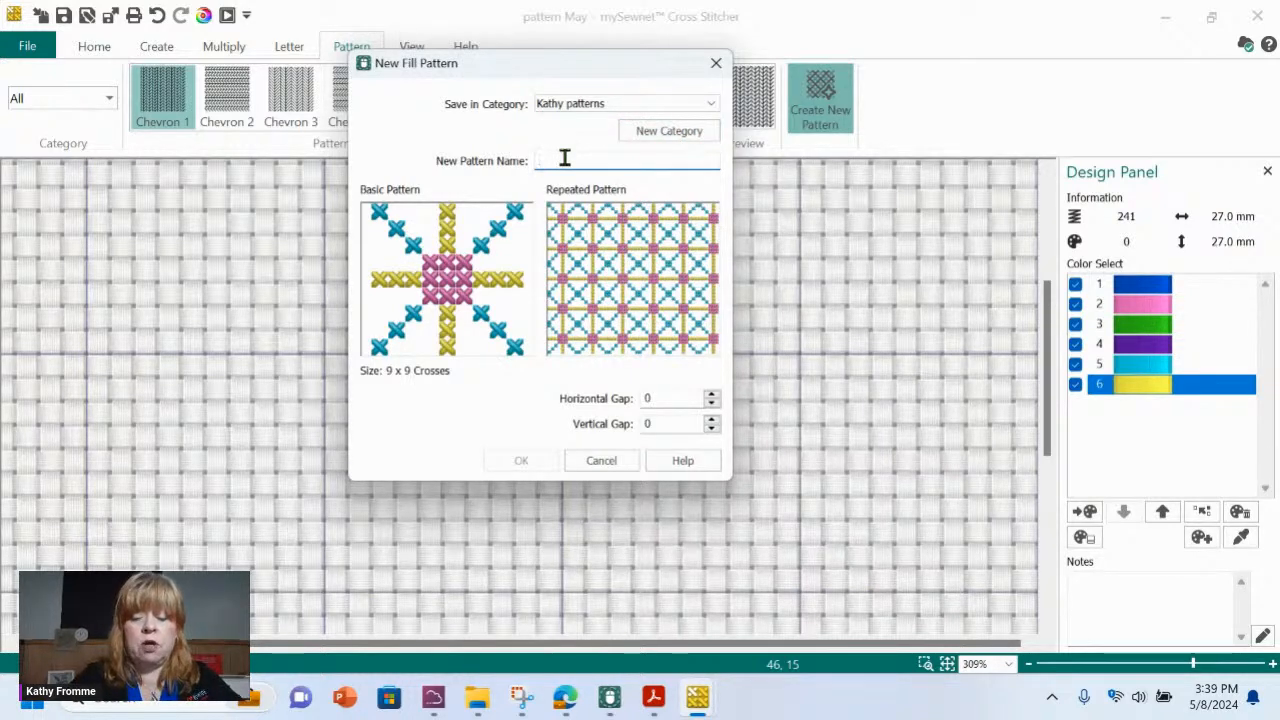
pyautogui.write('may')
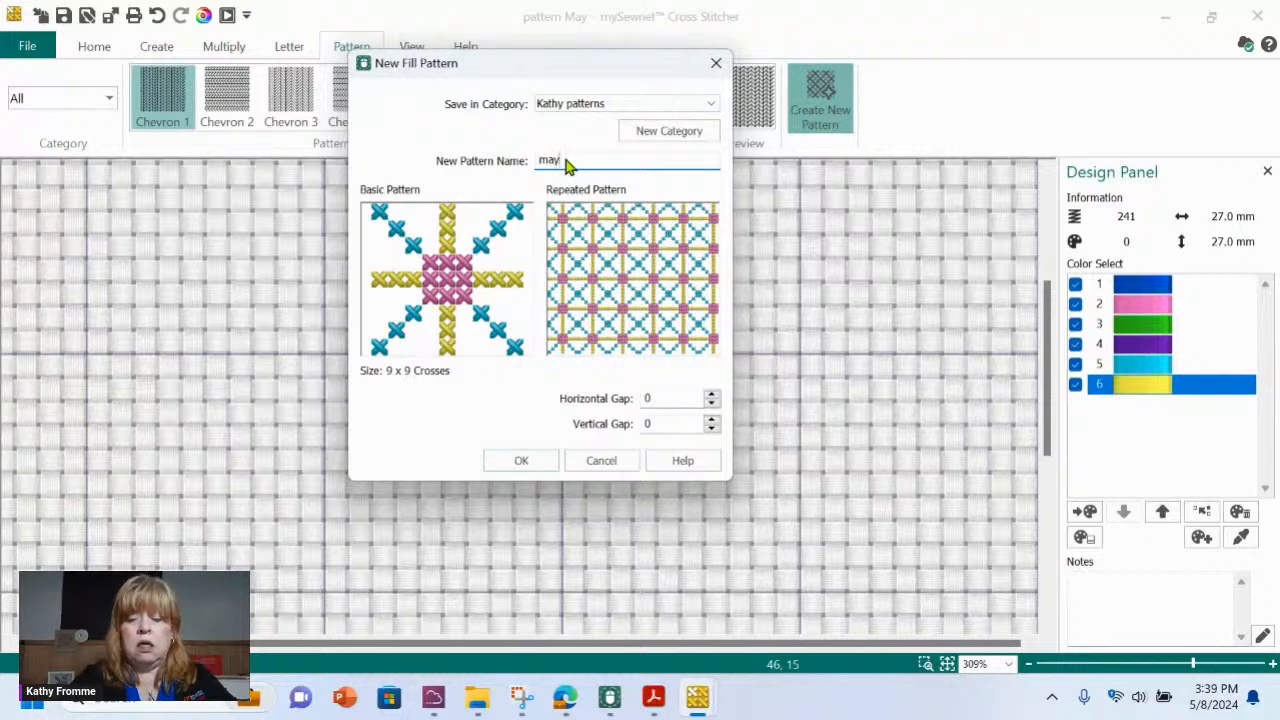
pyautogui.press('BackSpace')
pyautogui.press('BackSpace')
pyautogui.press('BackSpace')
pyautogui.write('M')
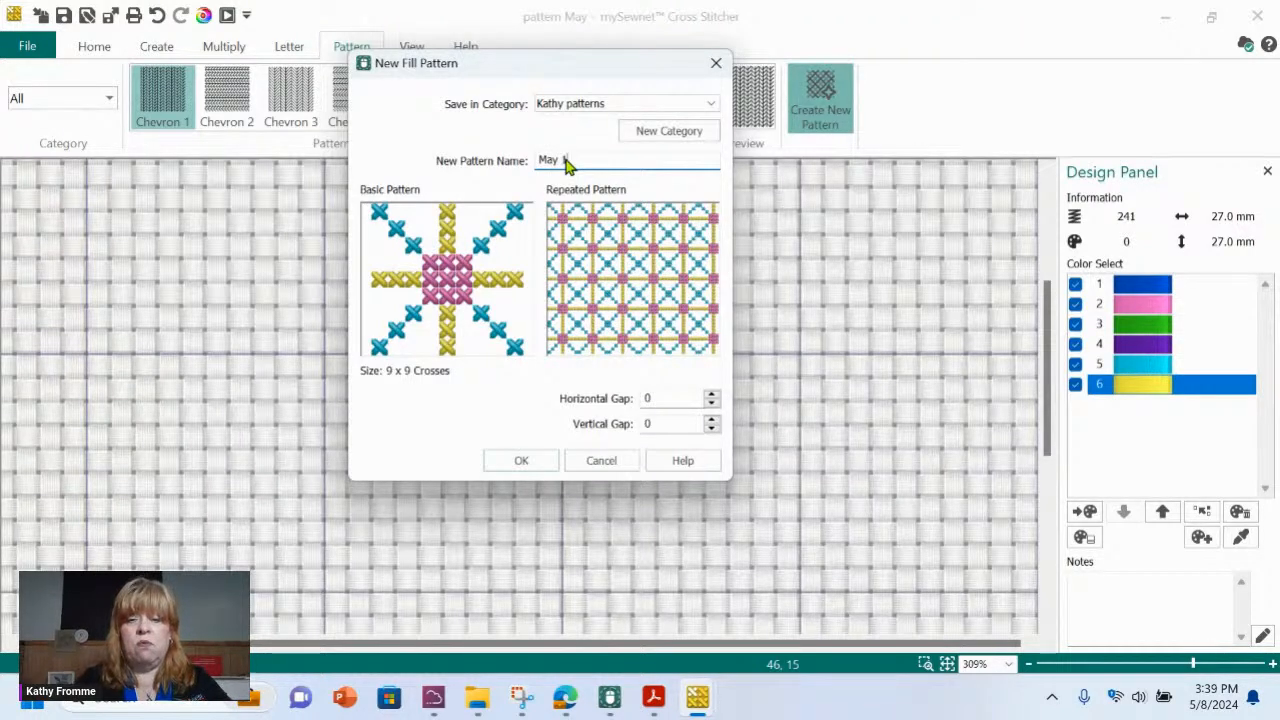
pyautogui.write('ay 1')
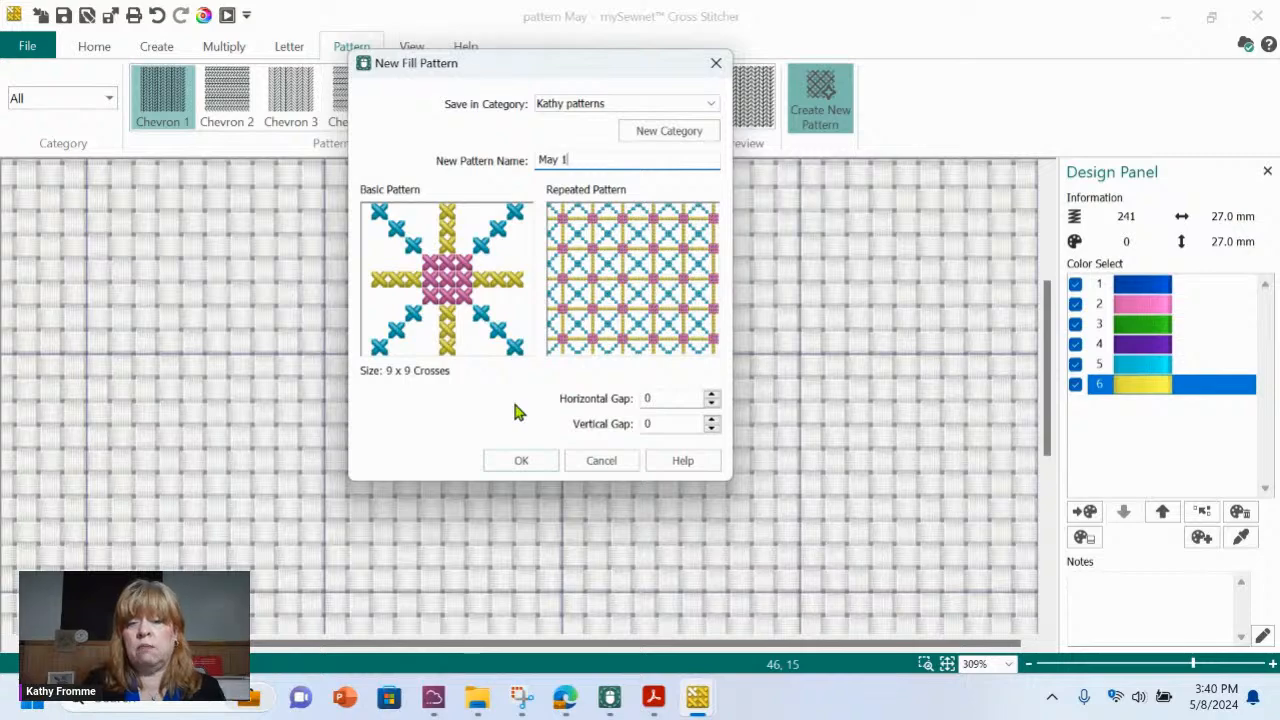
# - Save the May 1 fill pattern and flood-fill the empty canvas around the motif with it, using the pattern fill type
pyautogui.click(521, 461)
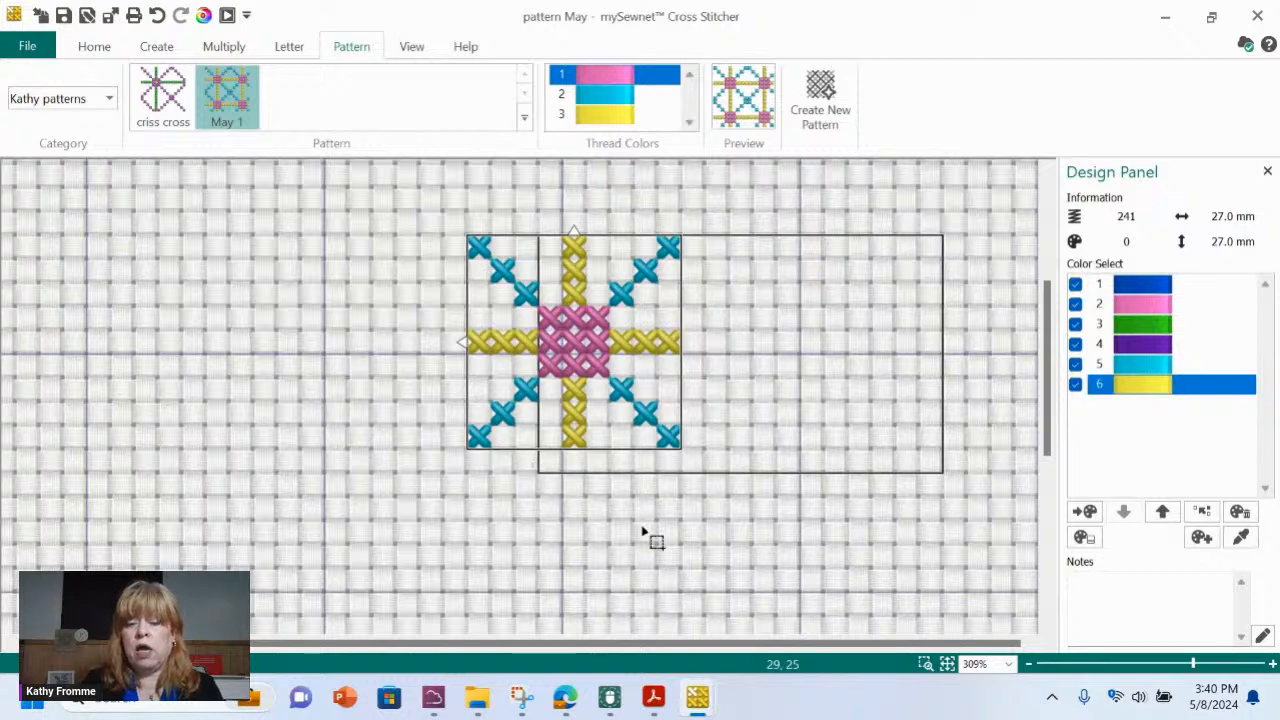
pyautogui.click(948, 664)
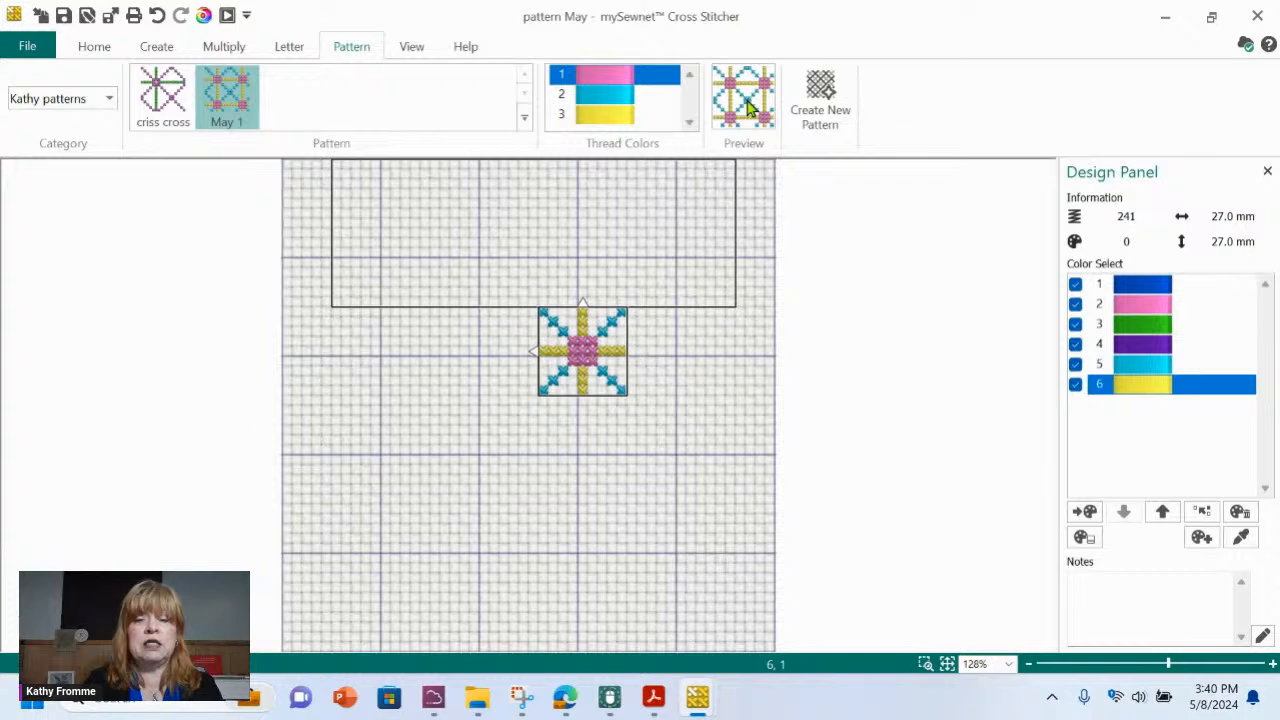
pyautogui.click(106, 46)
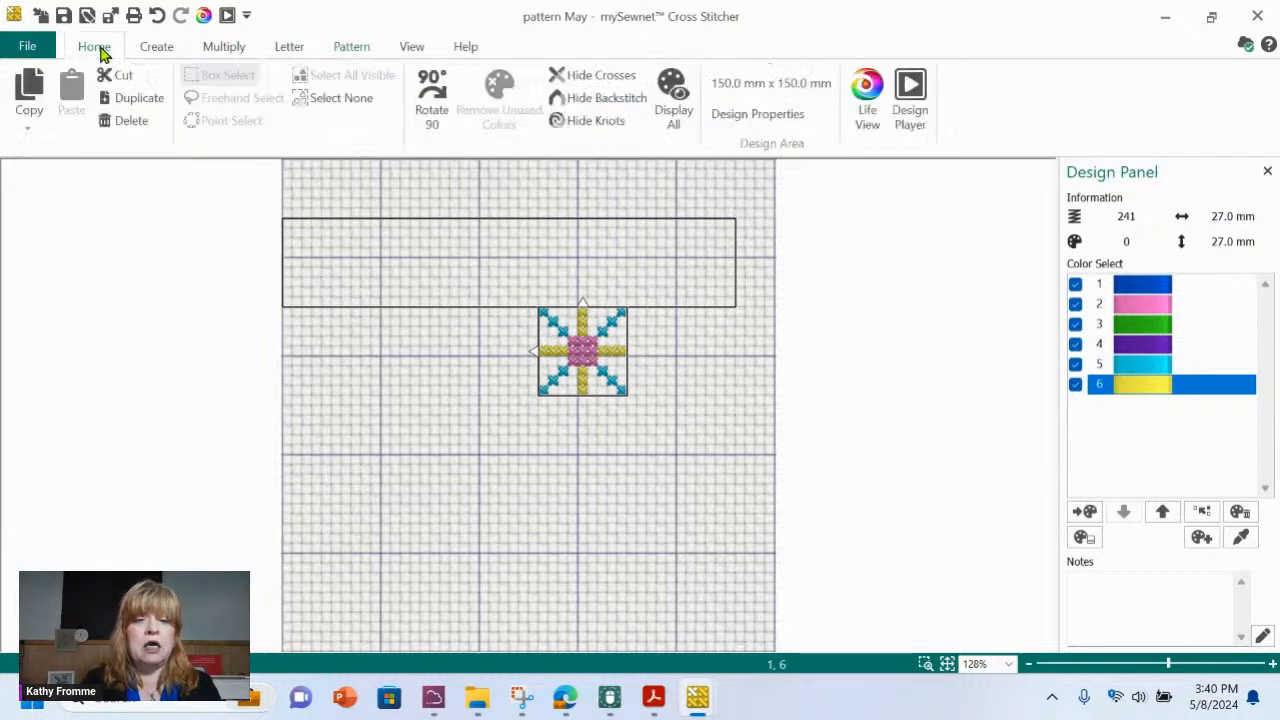
pyautogui.click(163, 49)
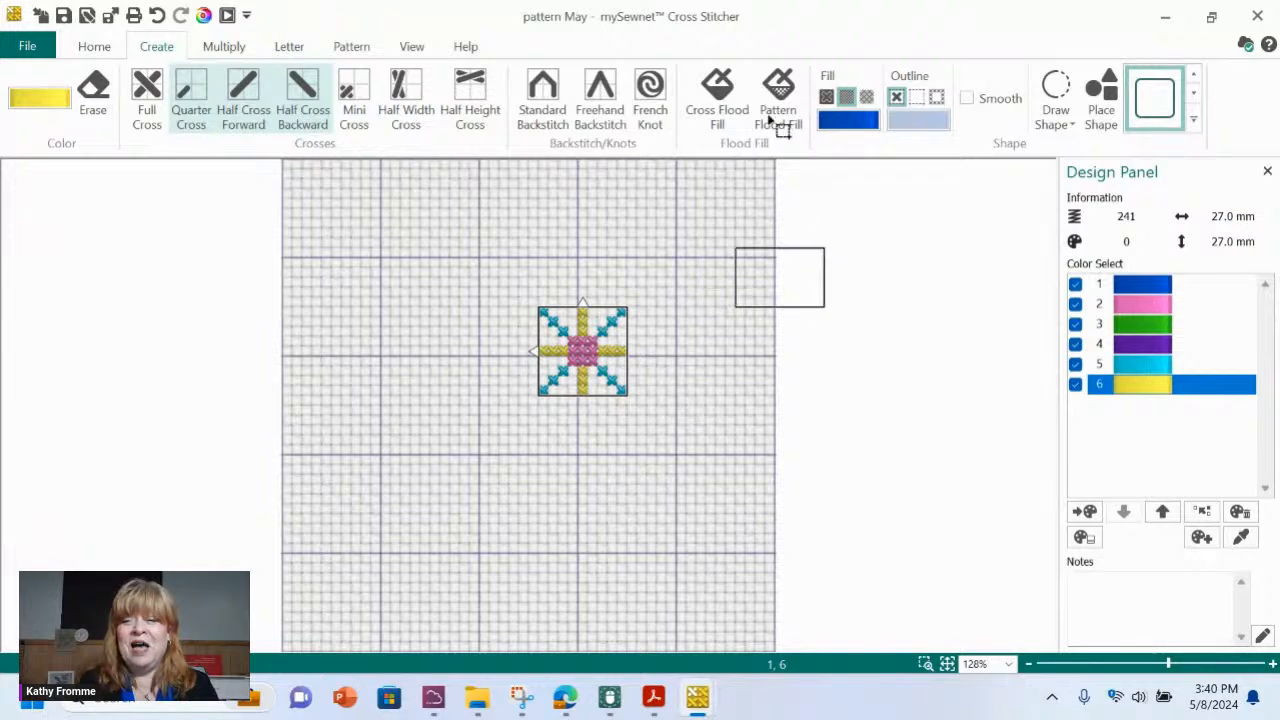
pyautogui.click(785, 112)
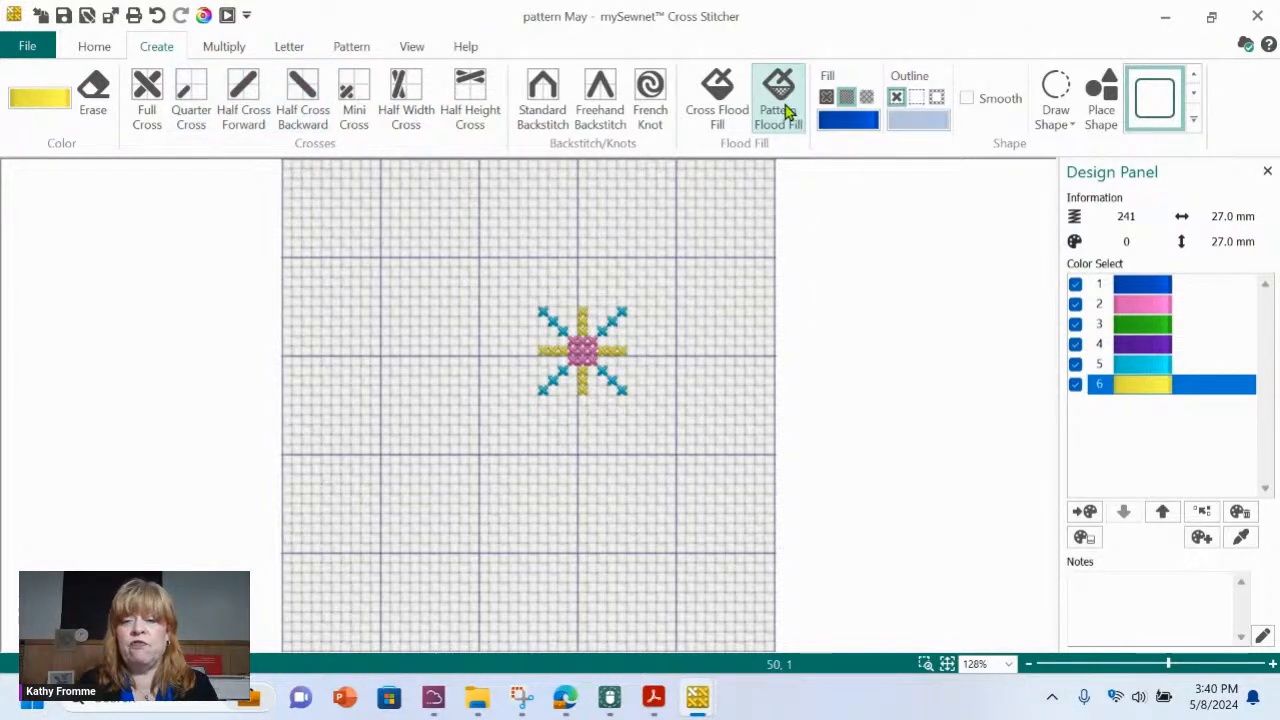
pyautogui.click(867, 98)
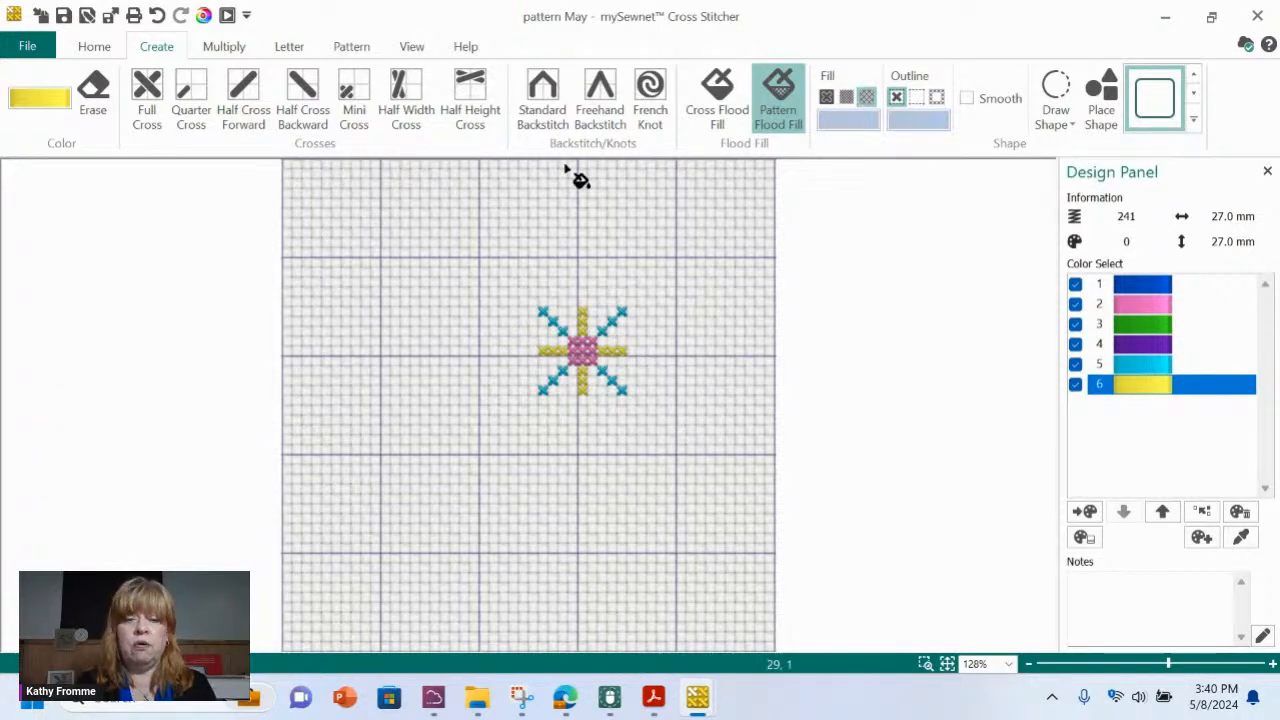
pyautogui.click(421, 201)
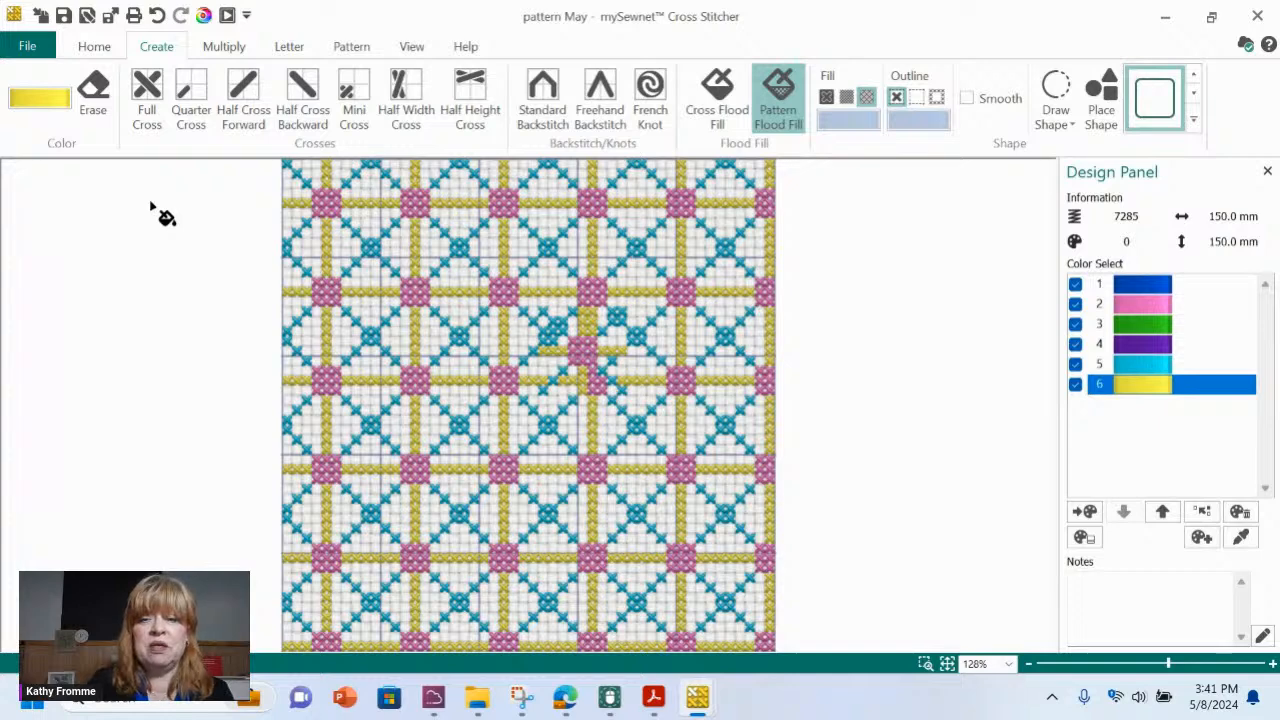
# - Open a maximized new window and start a new cross stitch design with no picture, 50 x 50 crosses at 3.0 mm
pyautogui.click(98, 50)
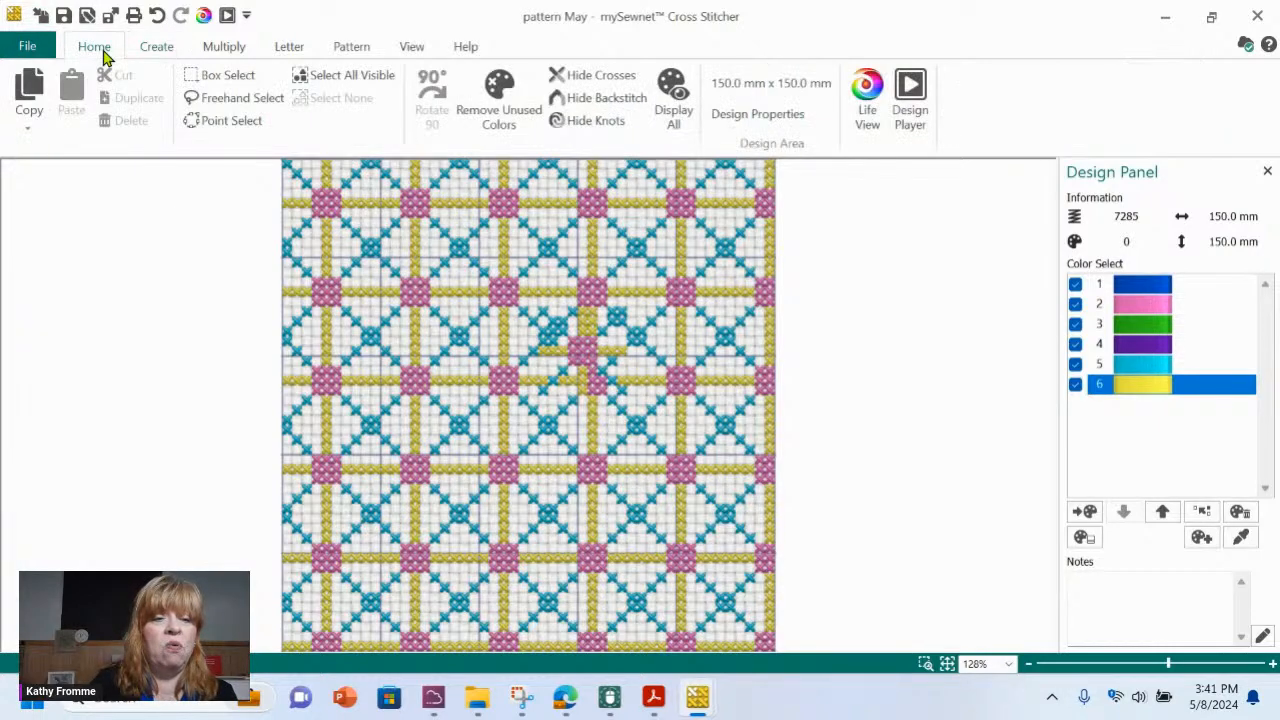
pyautogui.click(36, 48)
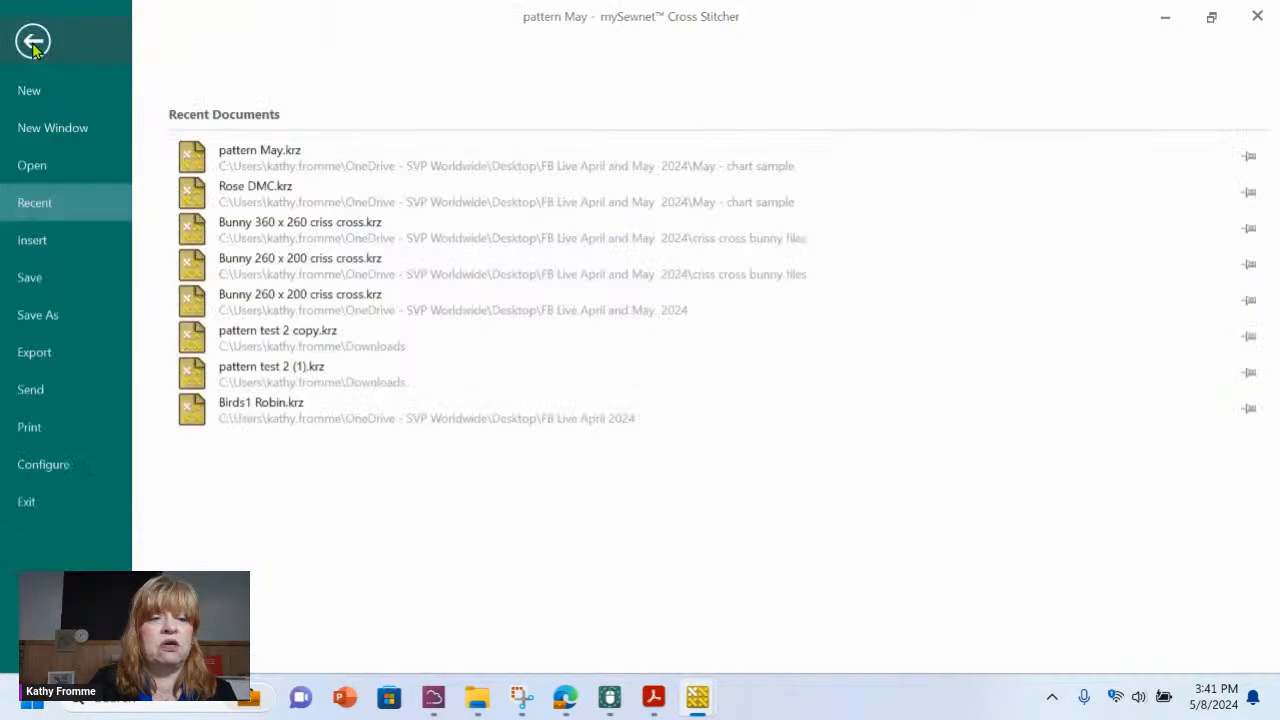
pyautogui.click(69, 127)
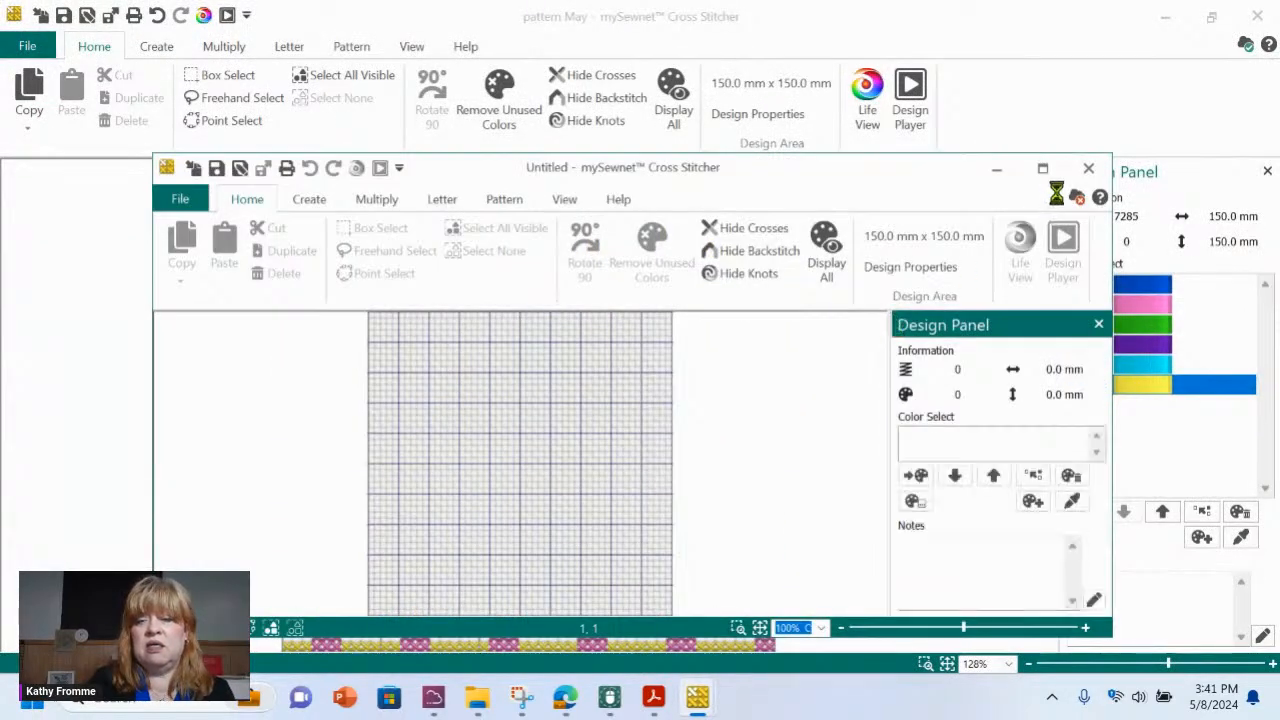
pyautogui.click(1043, 168)
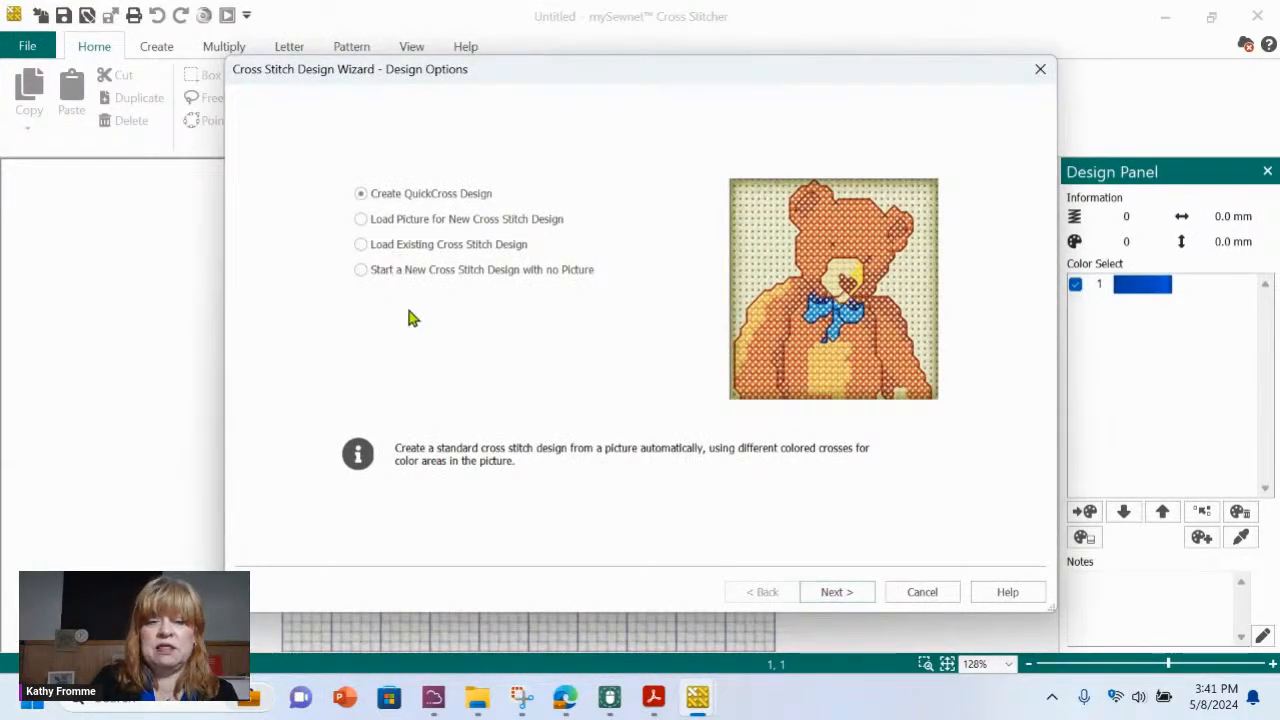
pyautogui.click(435, 278)
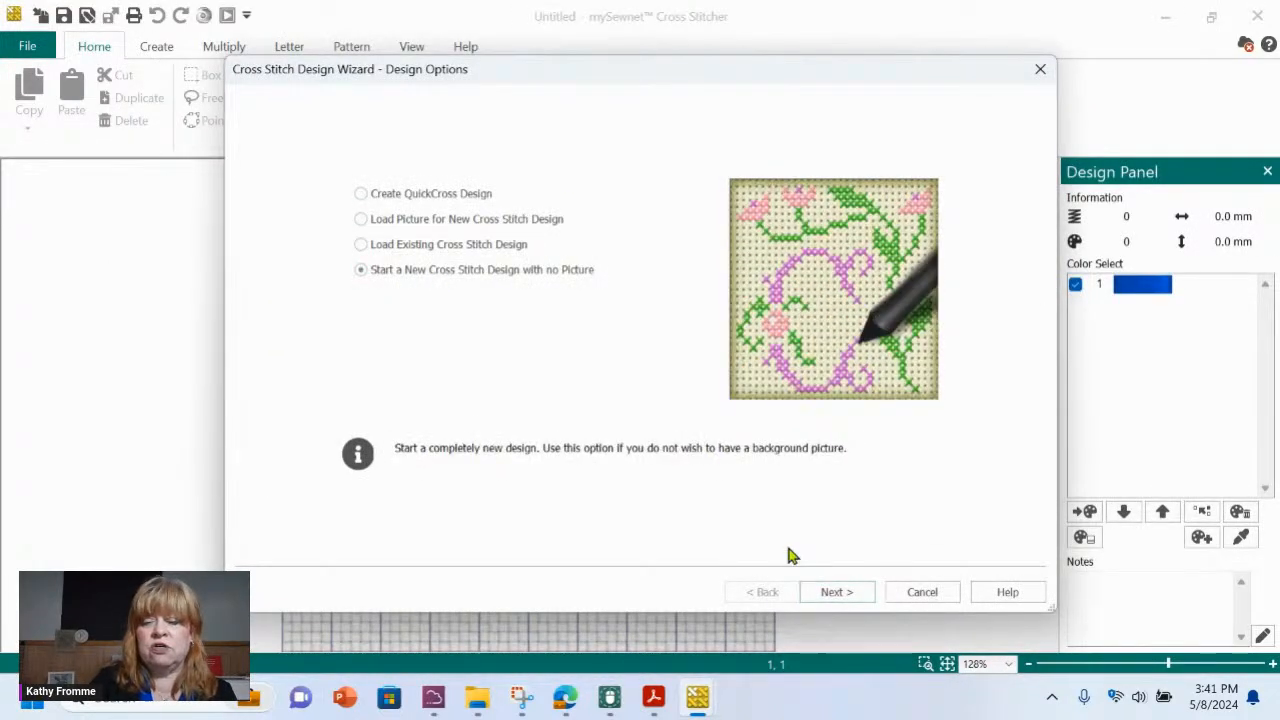
pyautogui.click(836, 592)
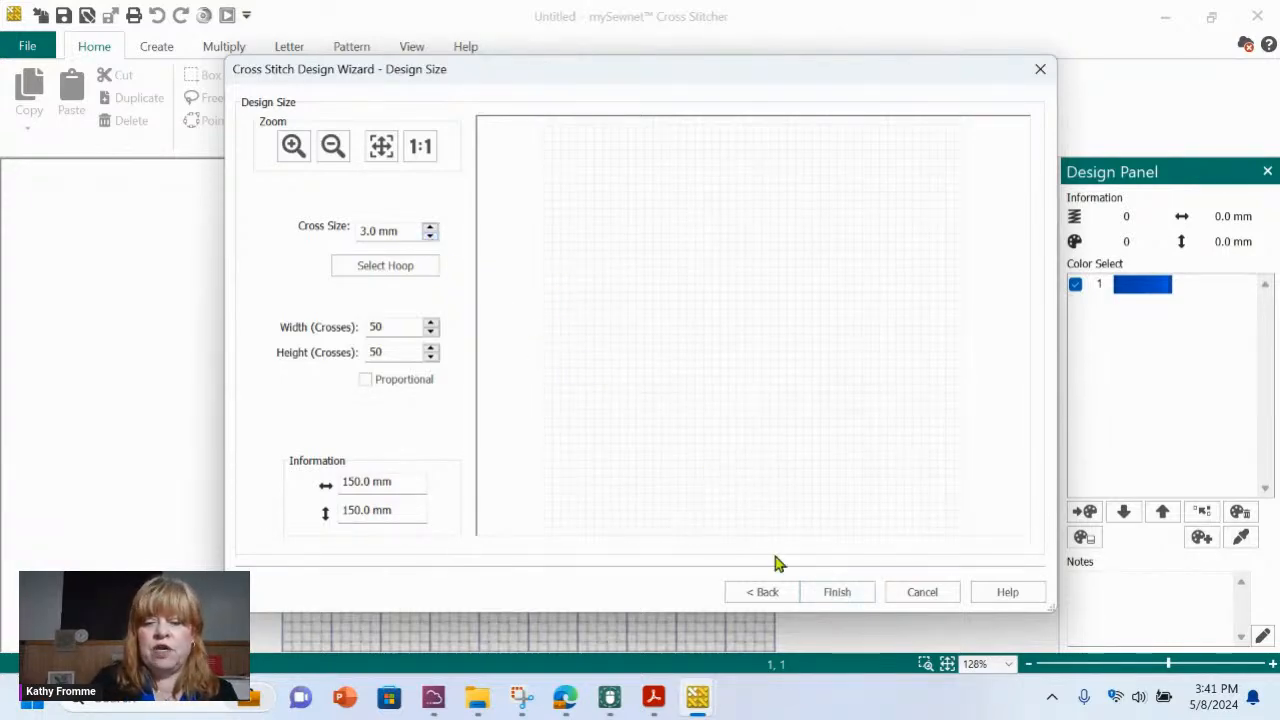
pyautogui.click(837, 593)
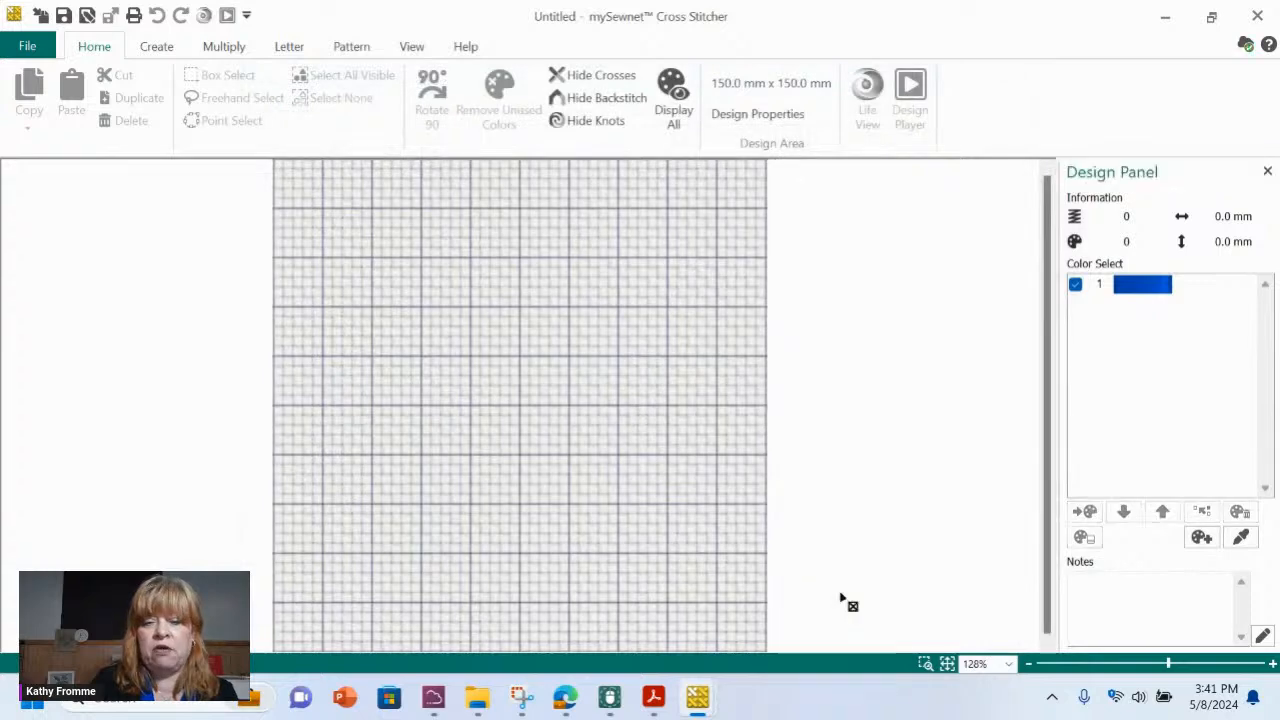
# - Choose the Mini Cross stitch and add Robison-Anton Rayon 40 thread 2578 Harvest Green to the design colors
pyautogui.click(925, 664)
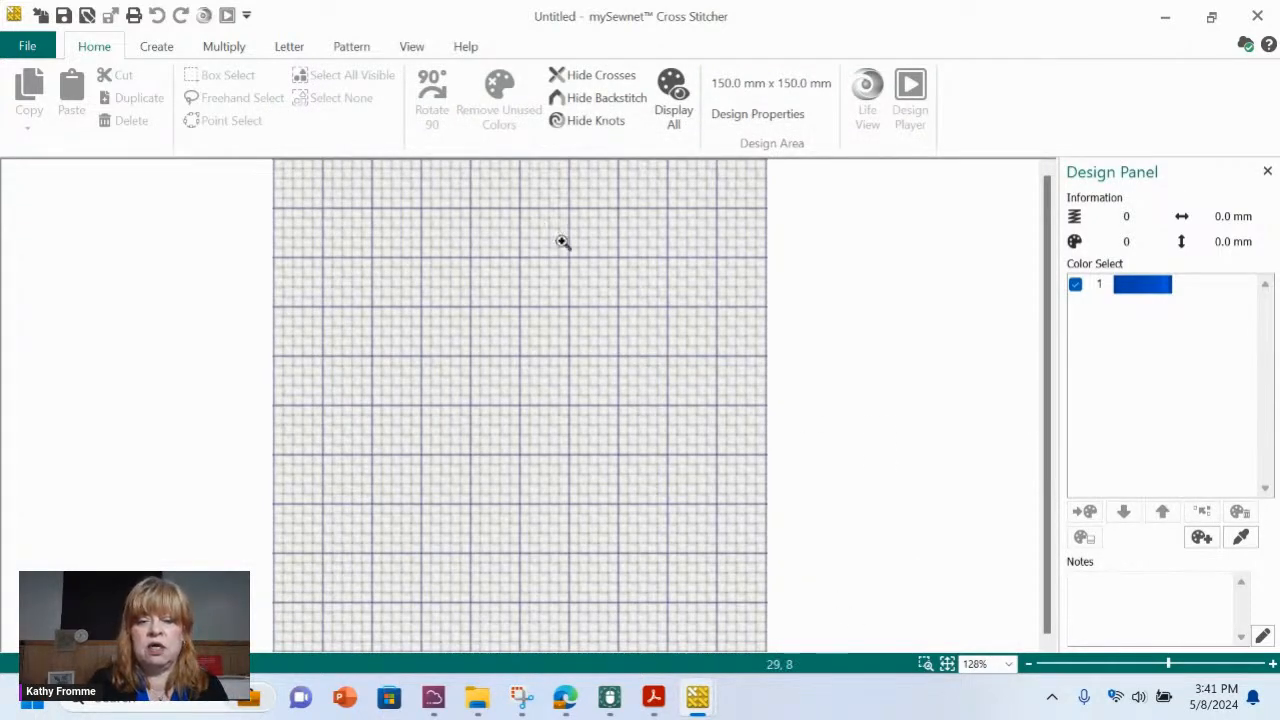
pyautogui.moveTo(559, 238); pyautogui.dragTo(703, 391)
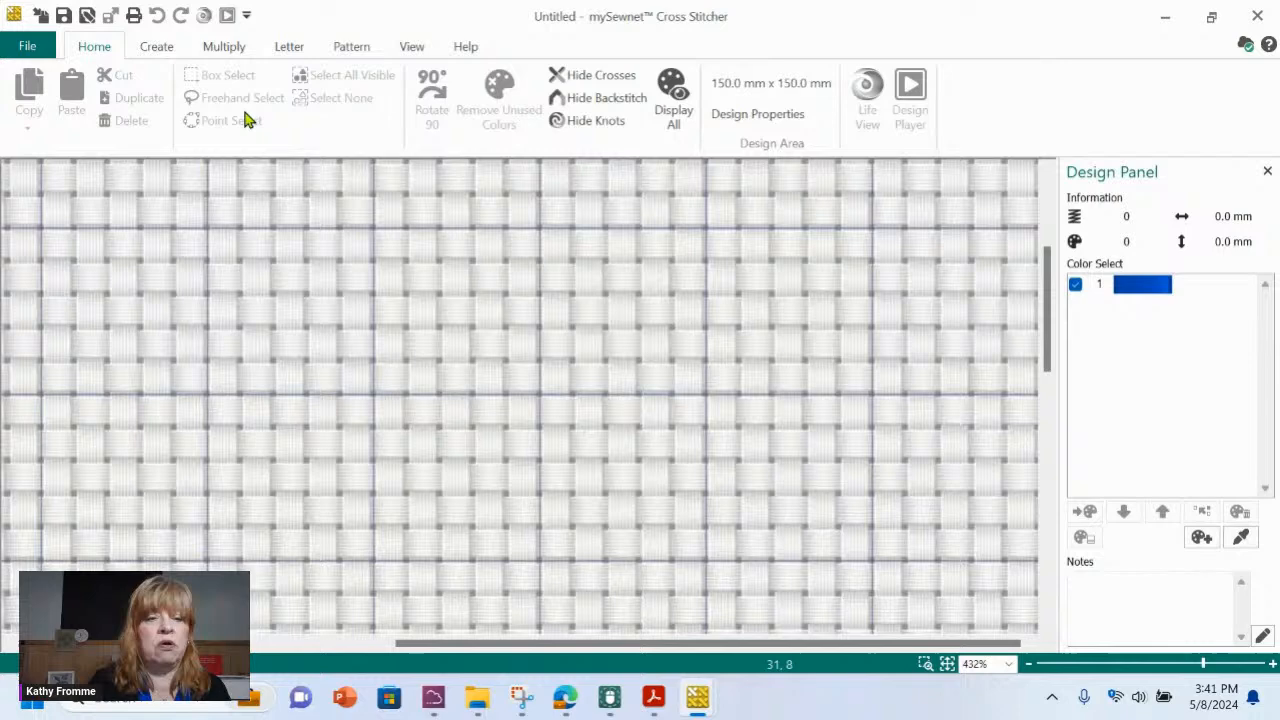
pyautogui.click(157, 47)
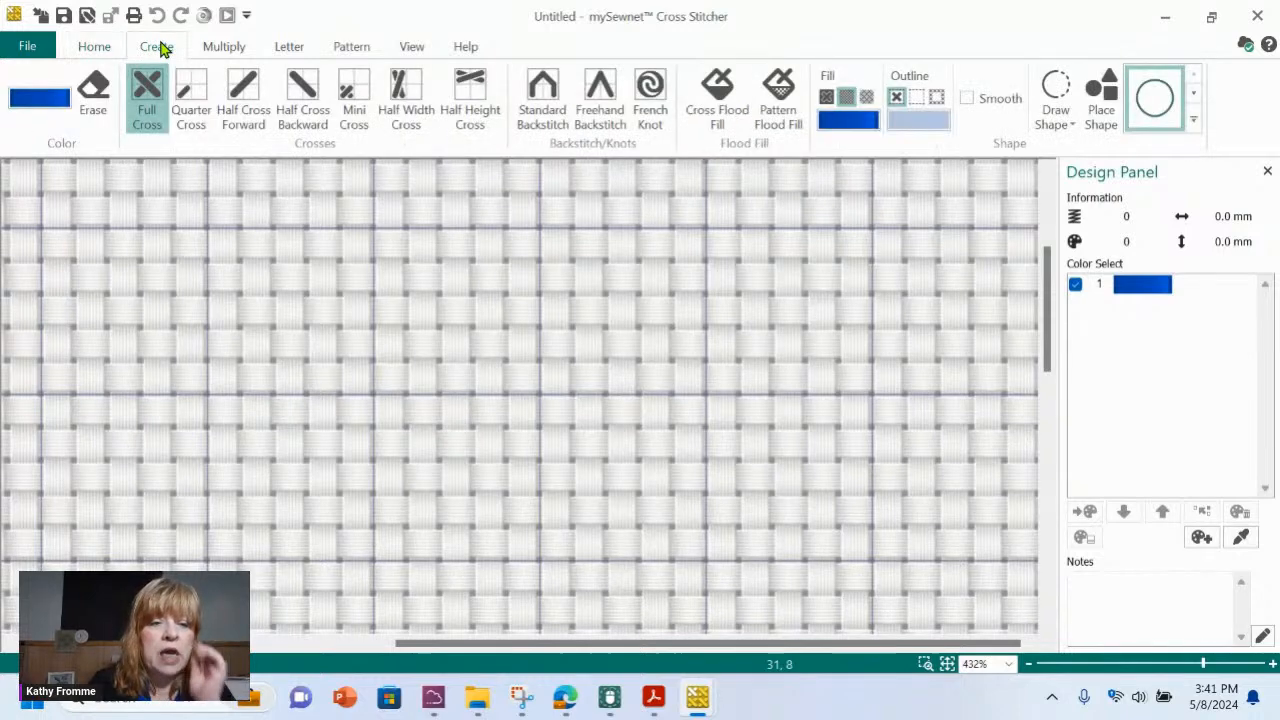
pyautogui.click(358, 100)
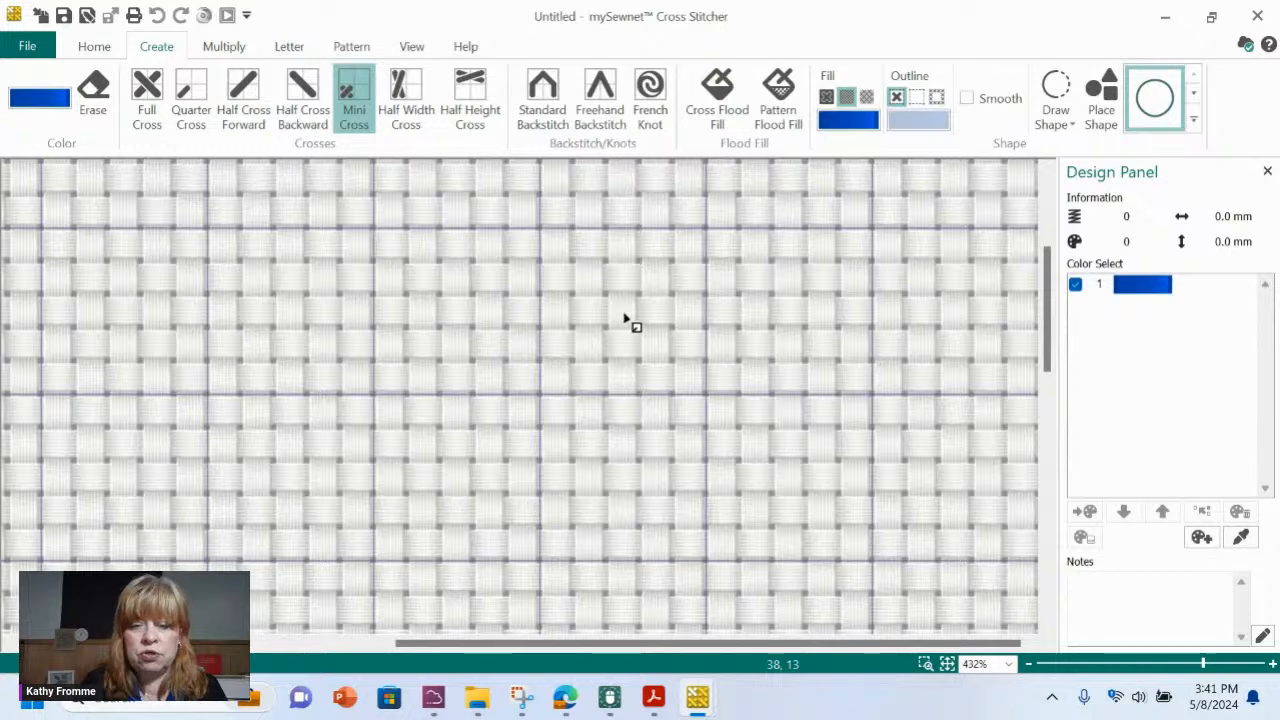
pyautogui.click(52, 100)
pyautogui.click(52, 444)
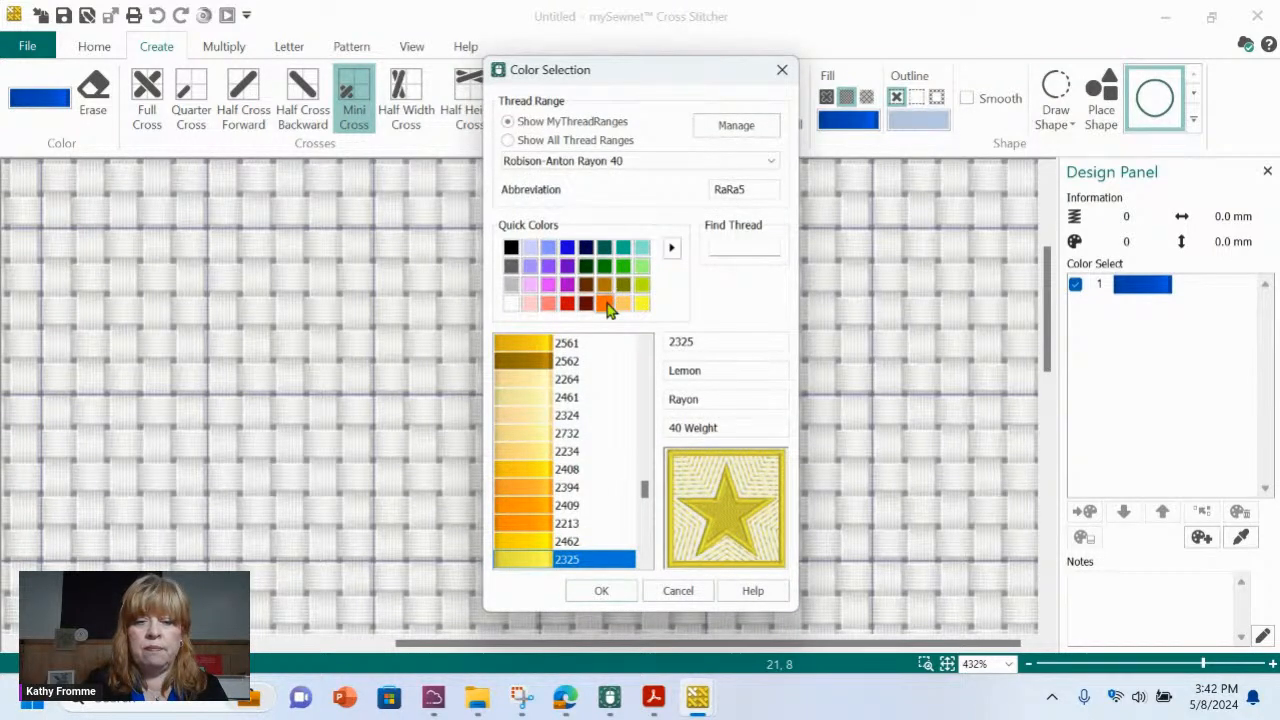
pyautogui.click(626, 268)
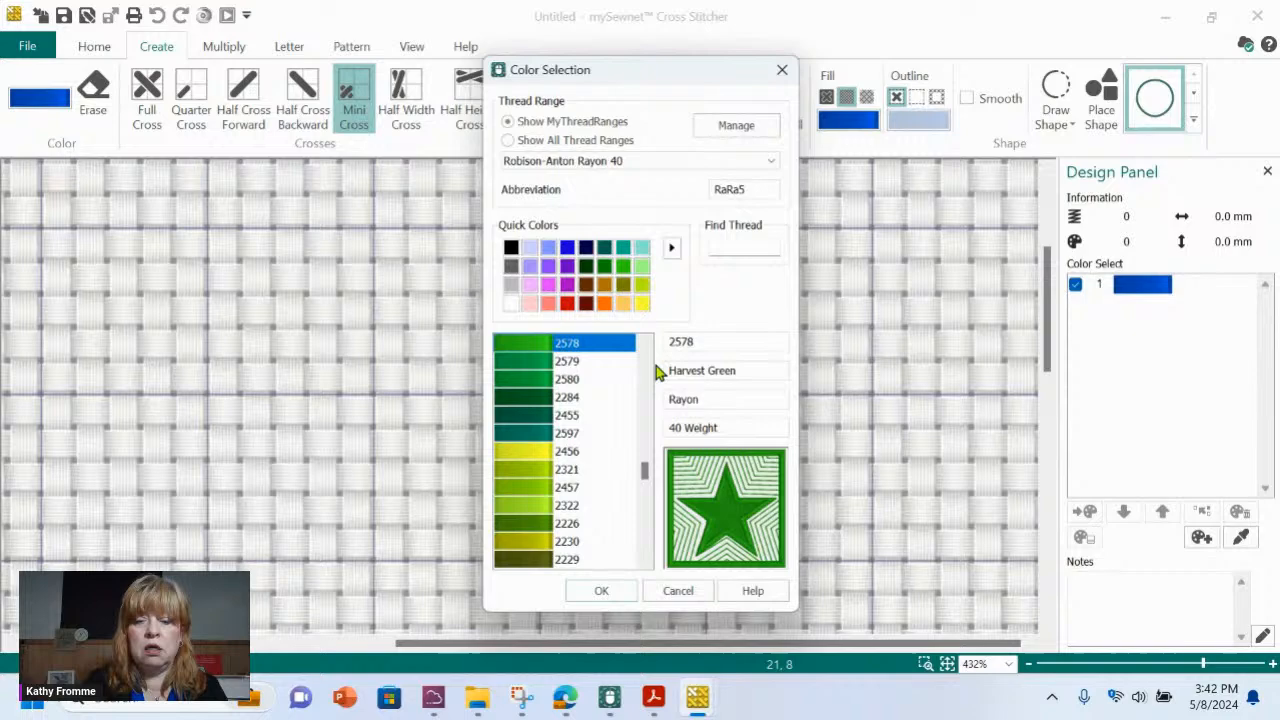
pyautogui.click(604, 592)
# - Add a yellow thread from the quick colors as the third design color
pyautogui.click(48, 99)
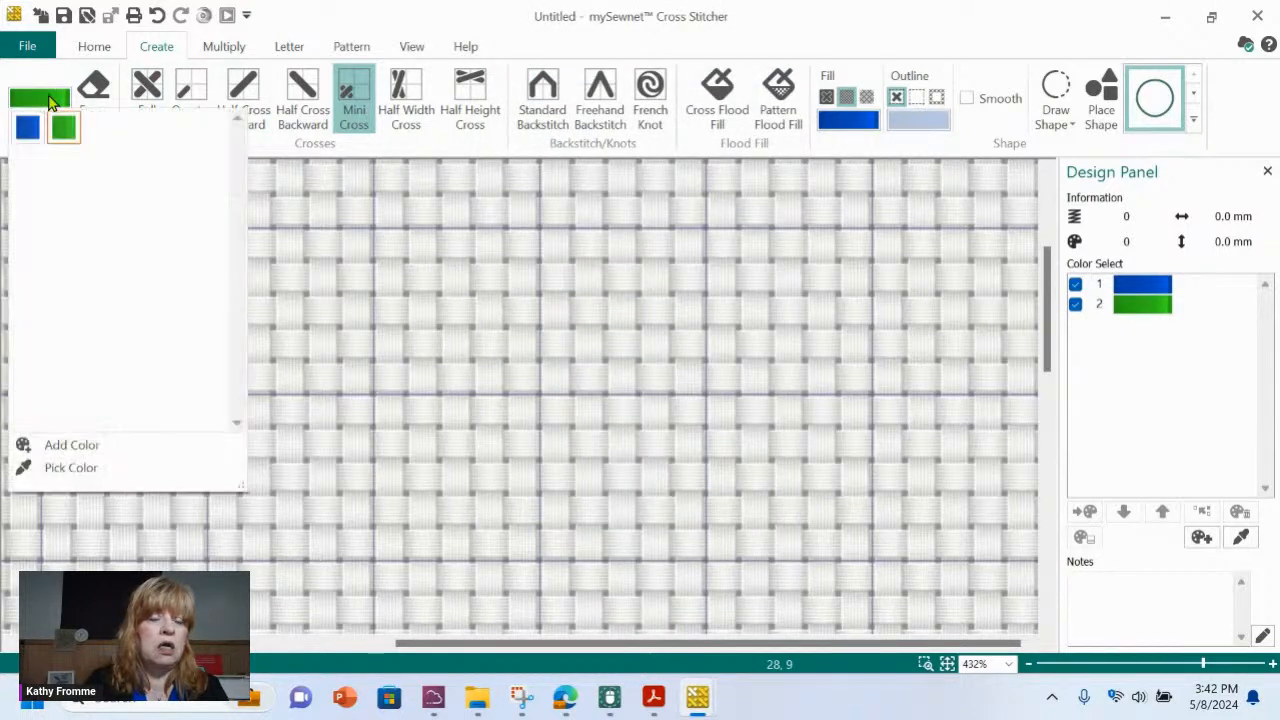
pyautogui.click(80, 446)
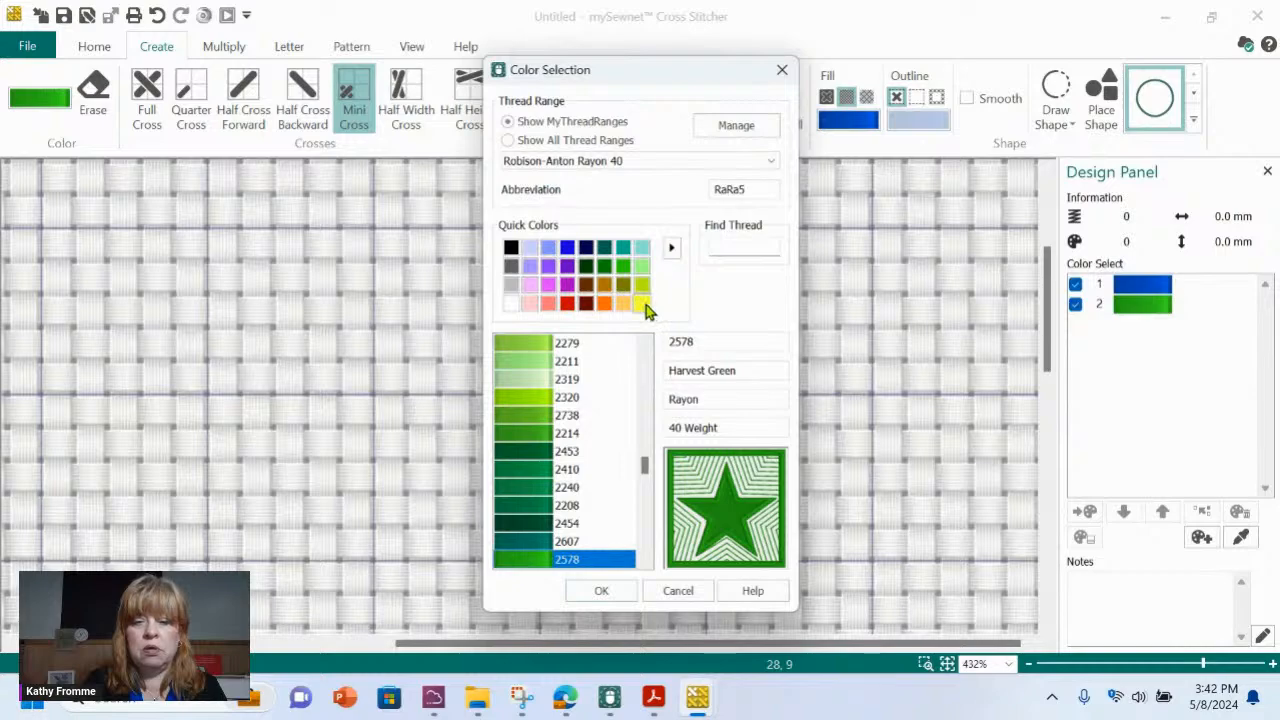
pyautogui.click(645, 304)
pyautogui.click(603, 594)
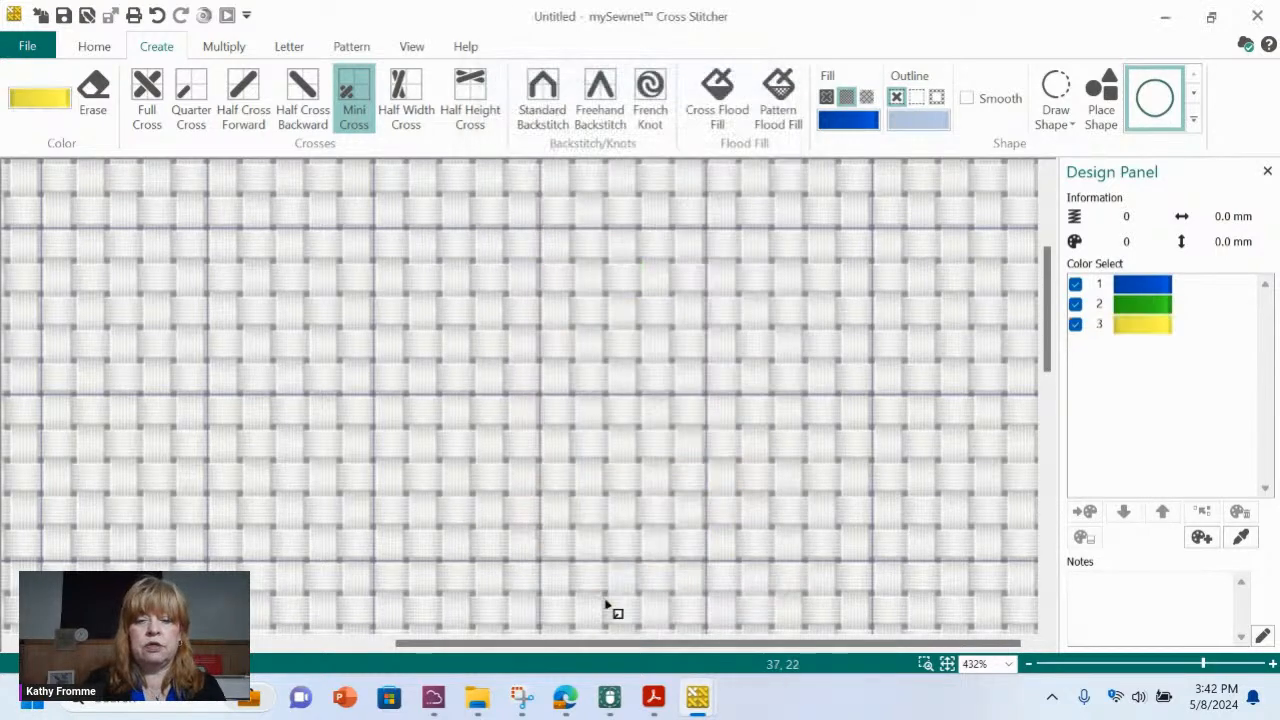
# - Stitch a solid green block of mini crosses, four wide by three high, near the center of the visible canvas
pyautogui.click(1160, 304)
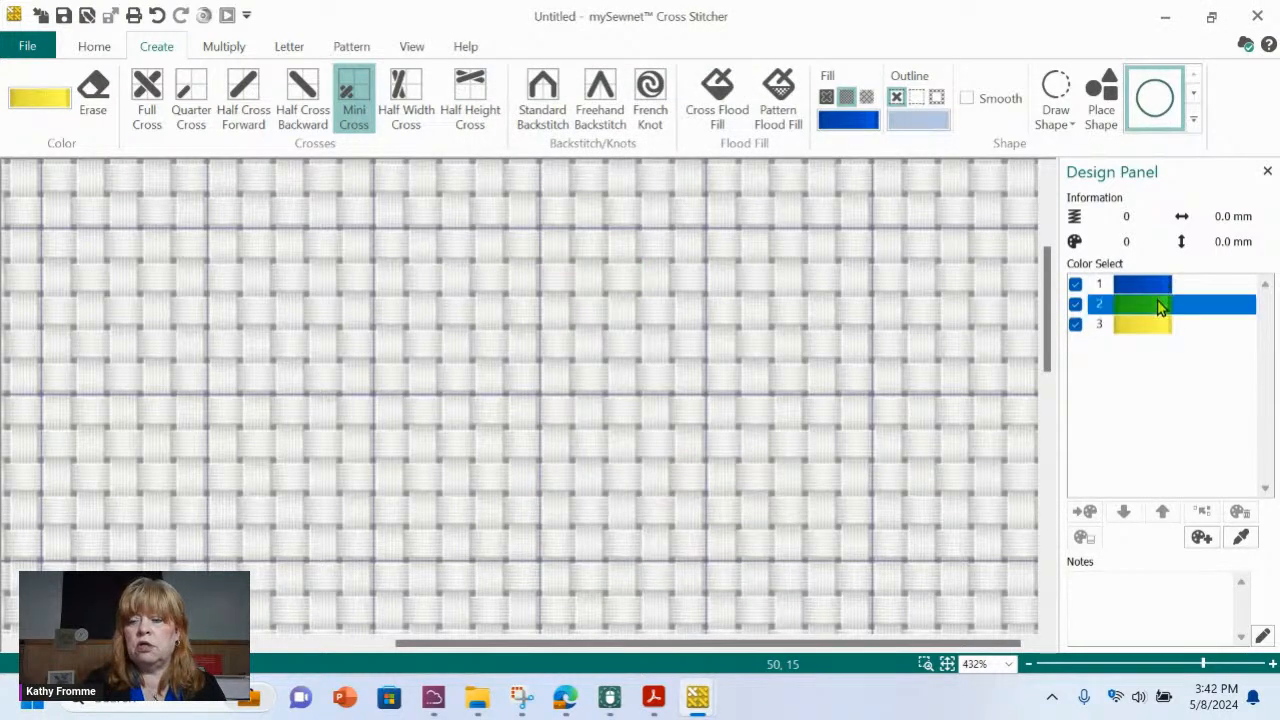
pyautogui.click(614, 353)
pyautogui.click(630, 354)
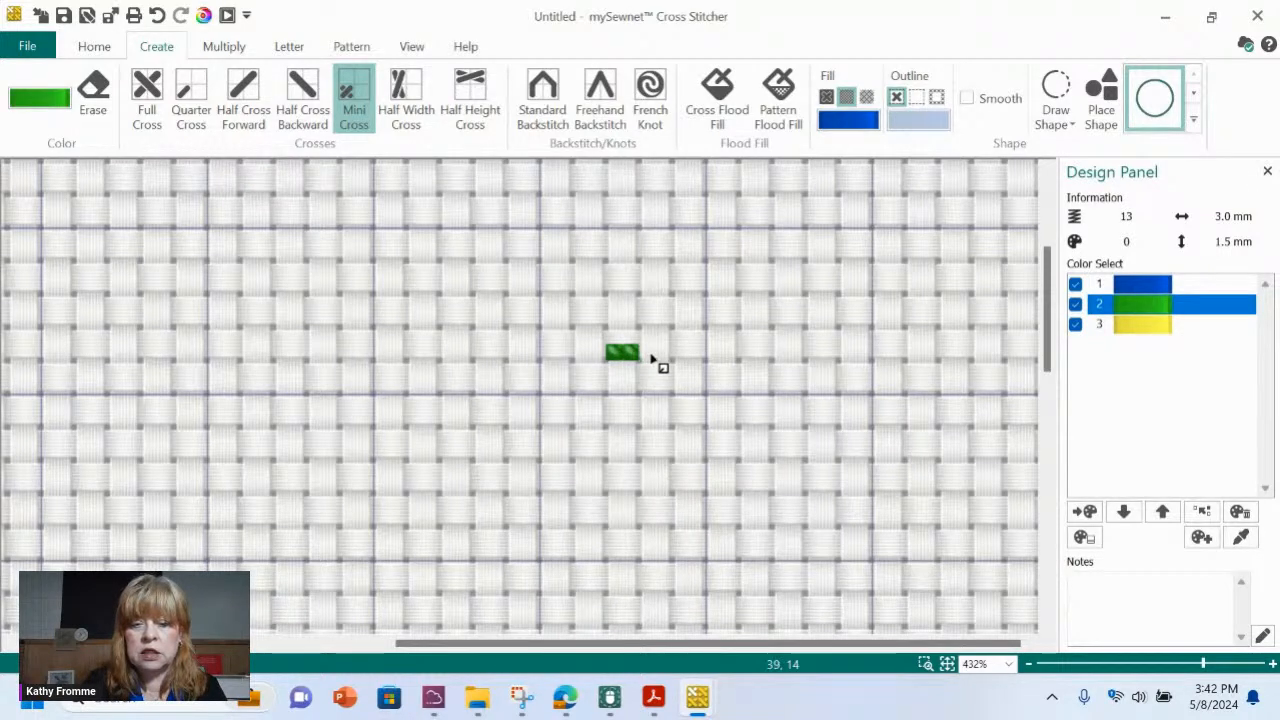
pyautogui.click(648, 355)
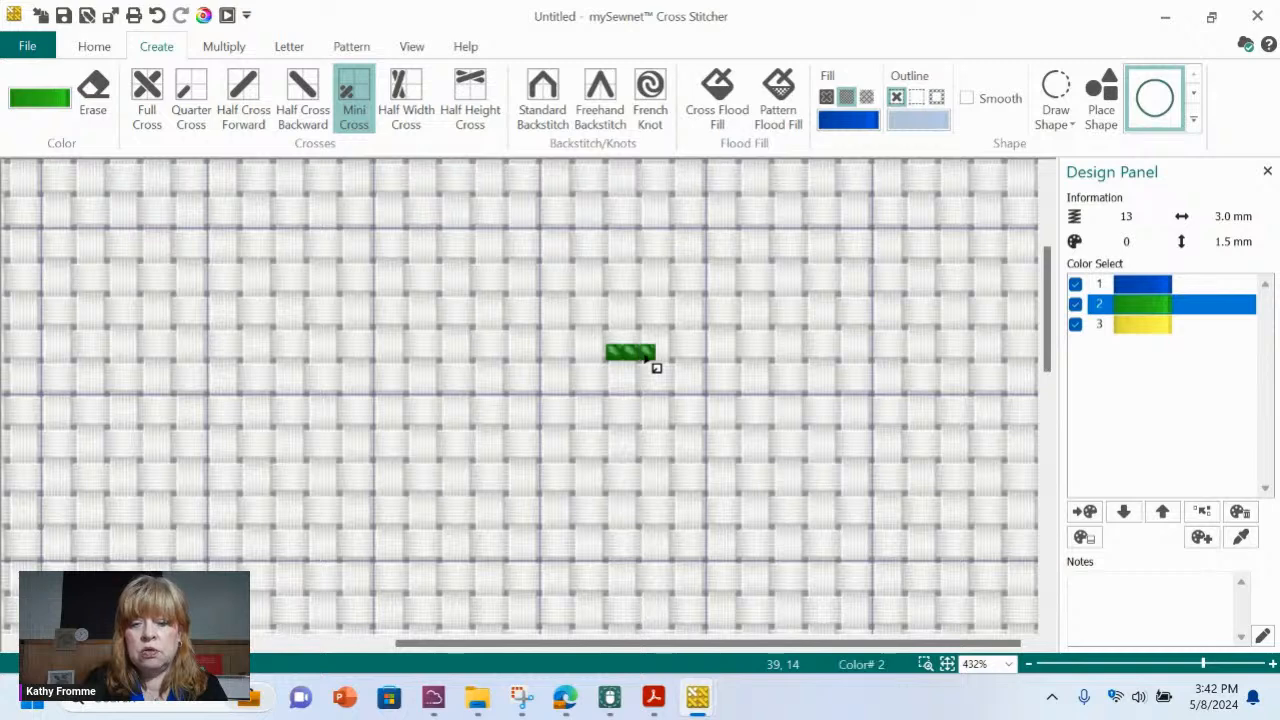
pyautogui.click(663, 353)
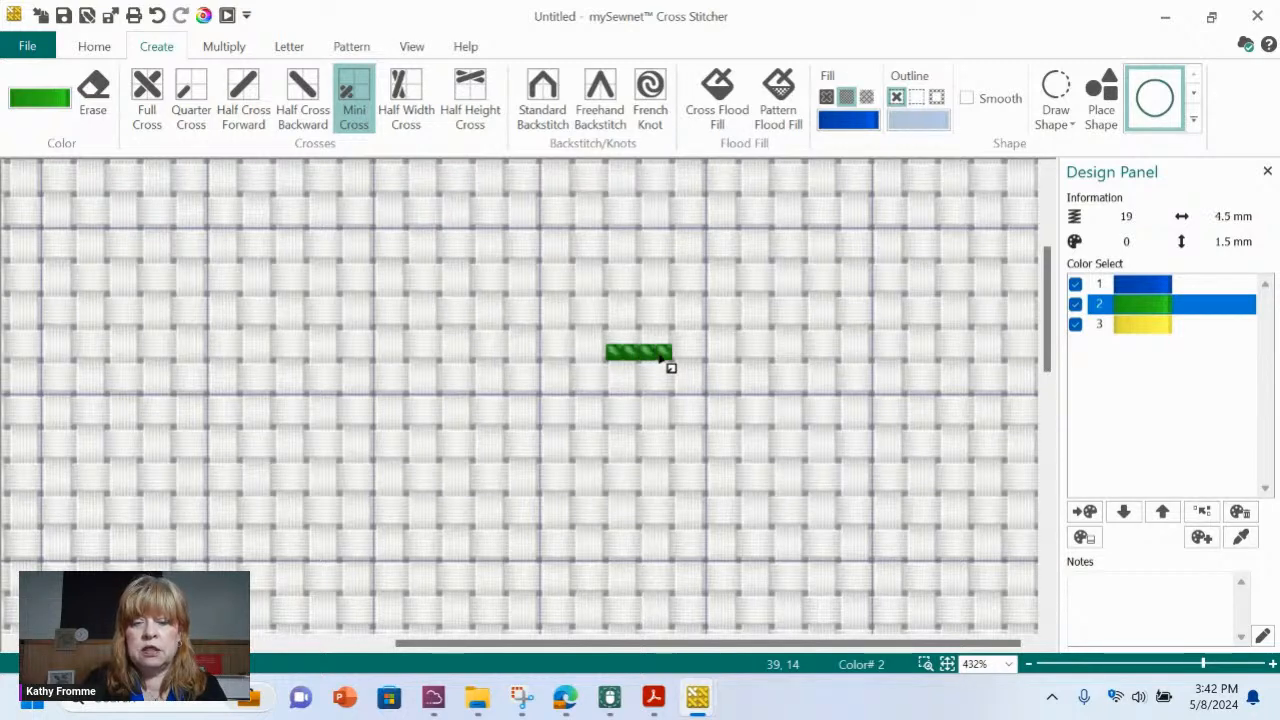
pyautogui.click(661, 370)
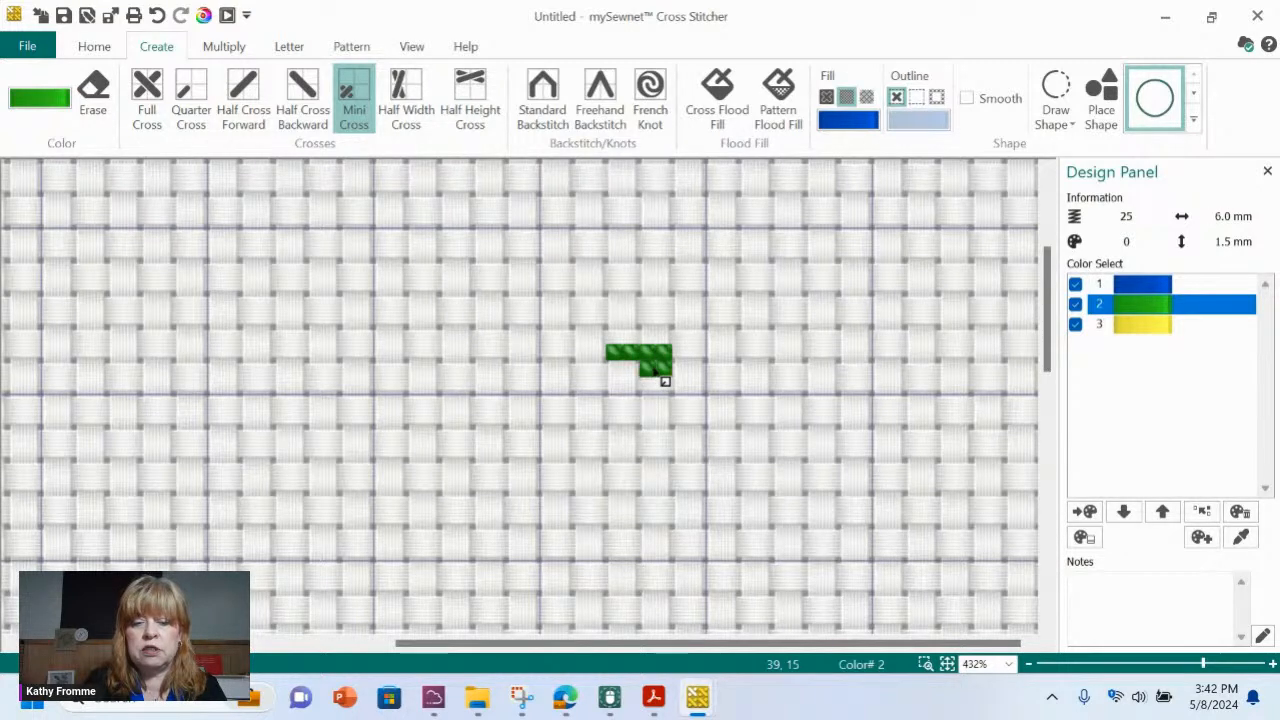
pyautogui.click(641, 369)
pyautogui.click(627, 369)
pyautogui.click(614, 370)
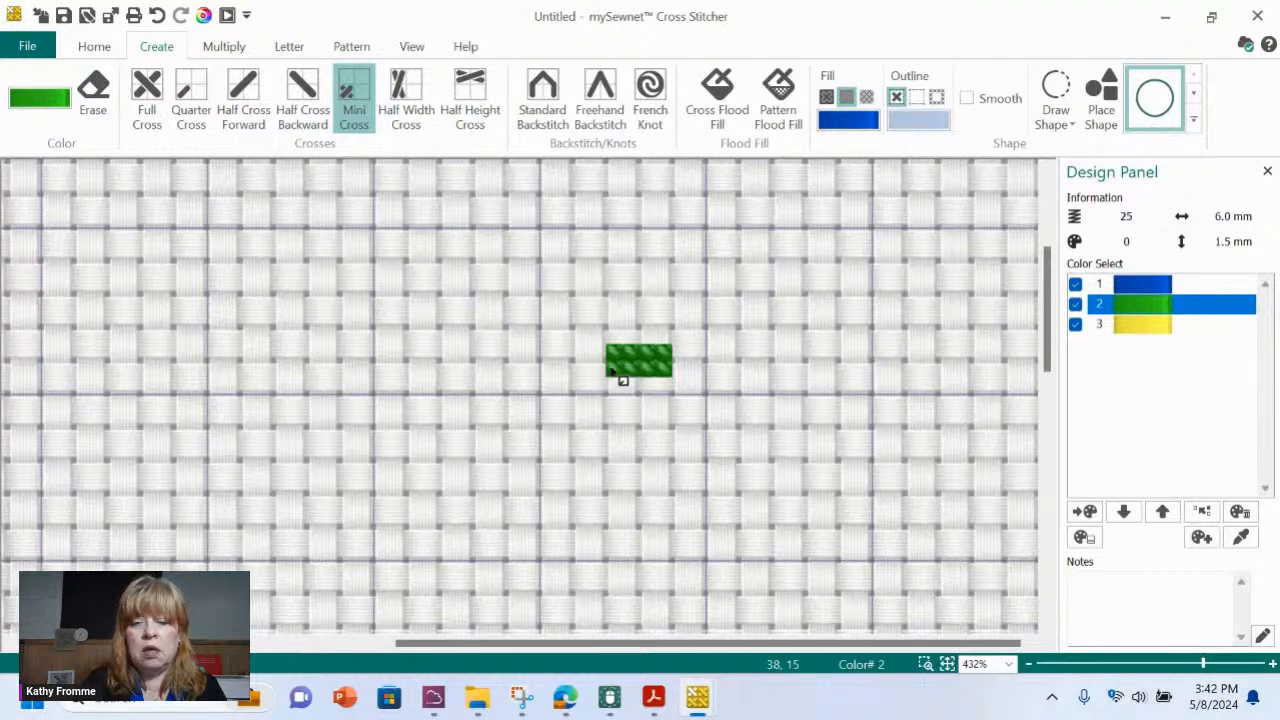
pyautogui.moveTo(614, 390); pyautogui.dragTo(667, 390)
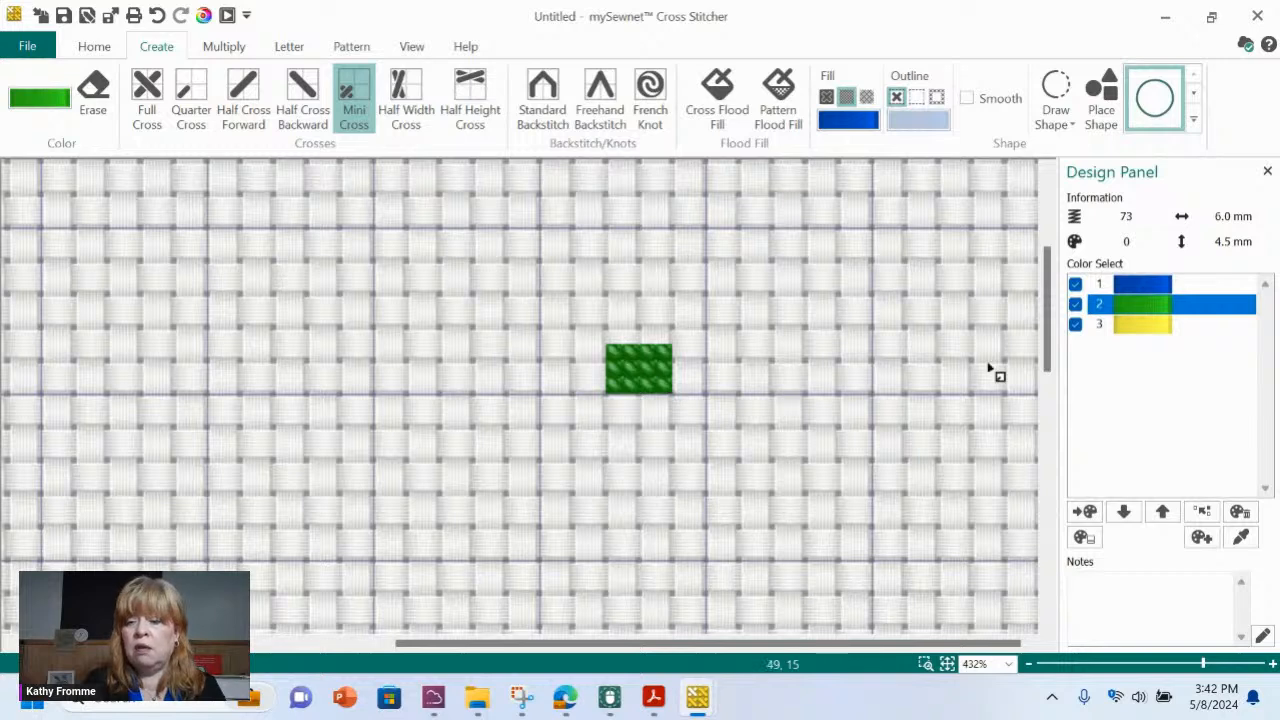
# - Stitch yellow horizontal arms of mini crosses, four crosses long, from the middle row of the green block on both sides
pyautogui.click(1140, 324)
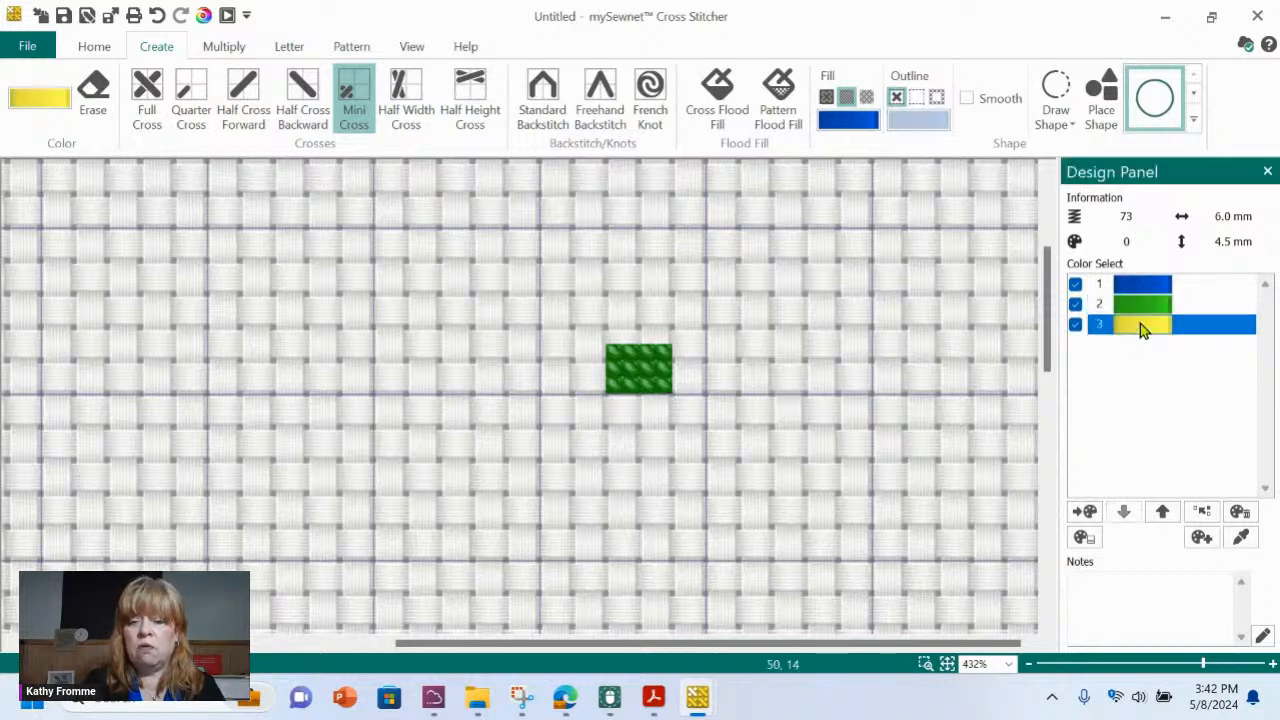
pyautogui.click(680, 370)
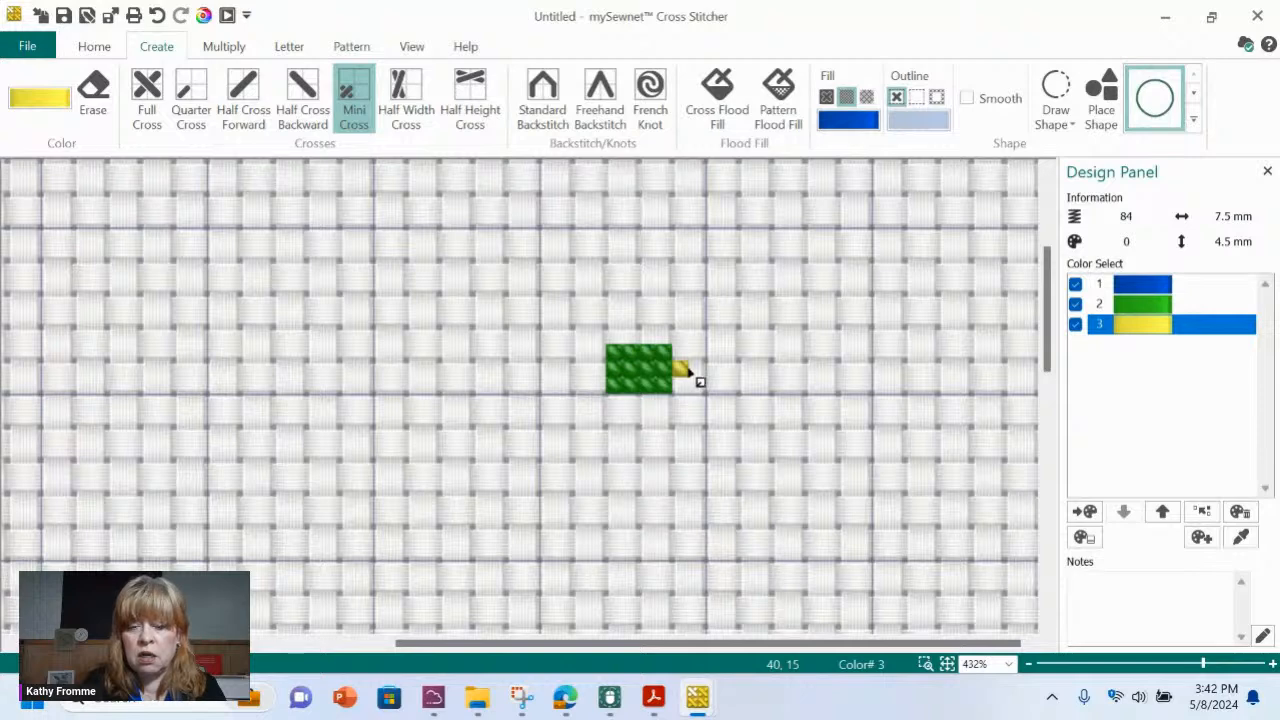
pyautogui.click(697, 372)
pyautogui.click(714, 372)
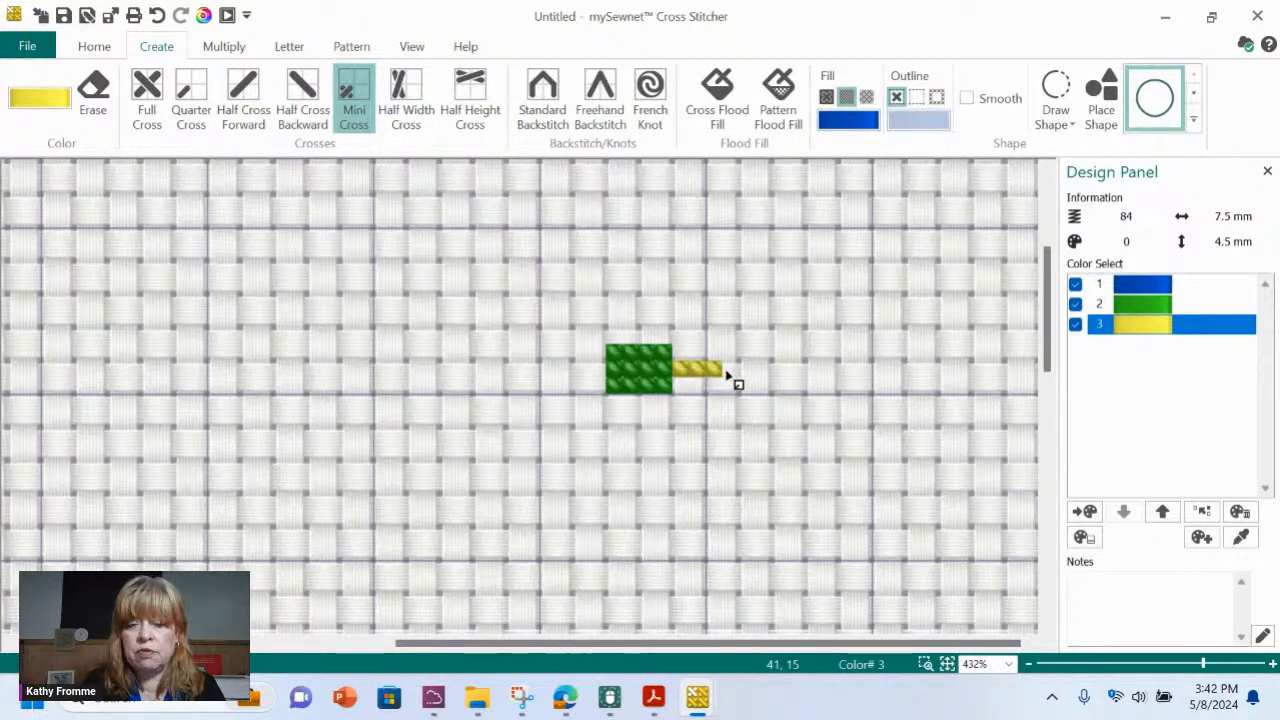
pyautogui.click(731, 372)
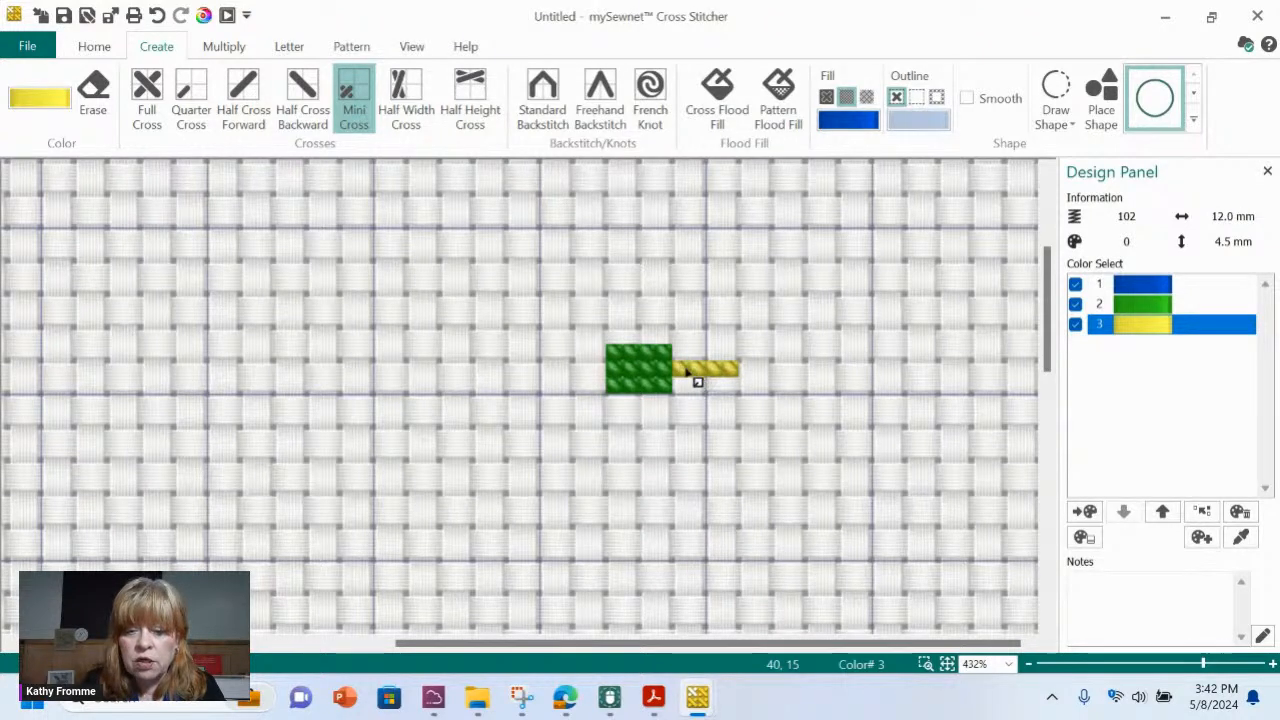
pyautogui.click(597, 371)
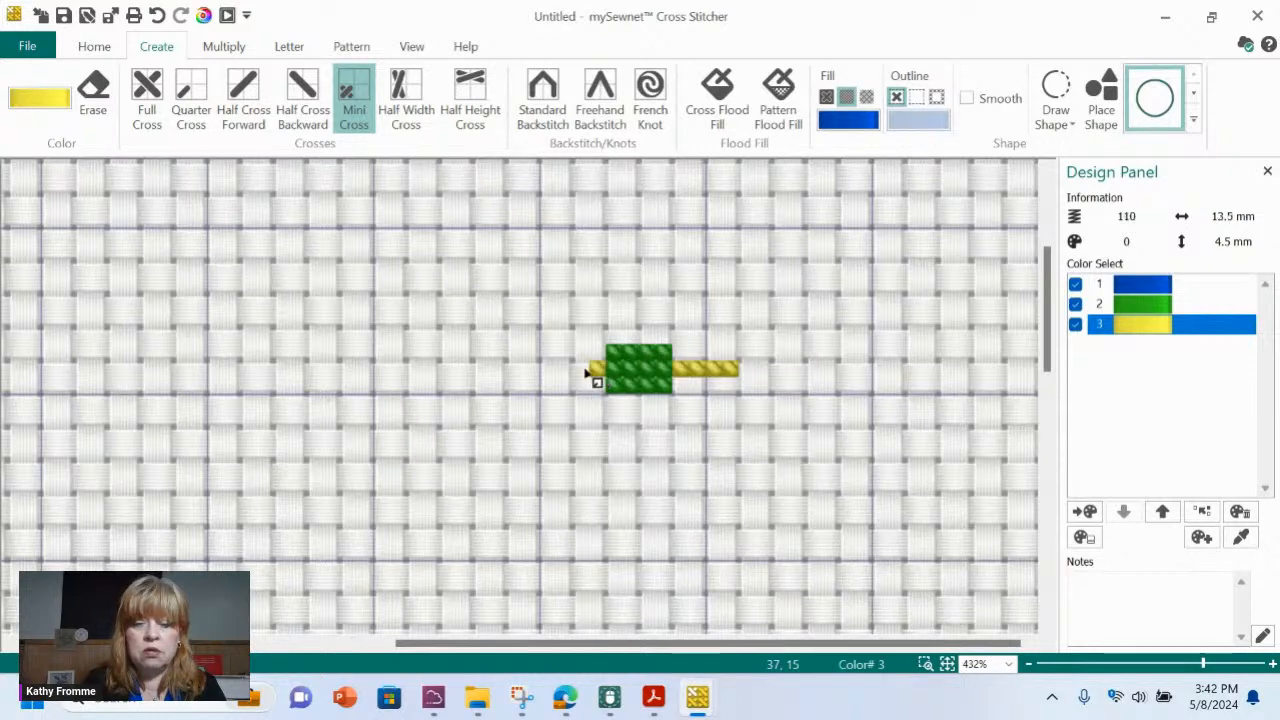
pyautogui.click(580, 371)
pyautogui.moveTo(577, 371); pyautogui.dragTo(547, 372)
# - Stitch yellow vertical arms of four mini crosses, one below the block's second column and one above its third column
pyautogui.click(630, 405)
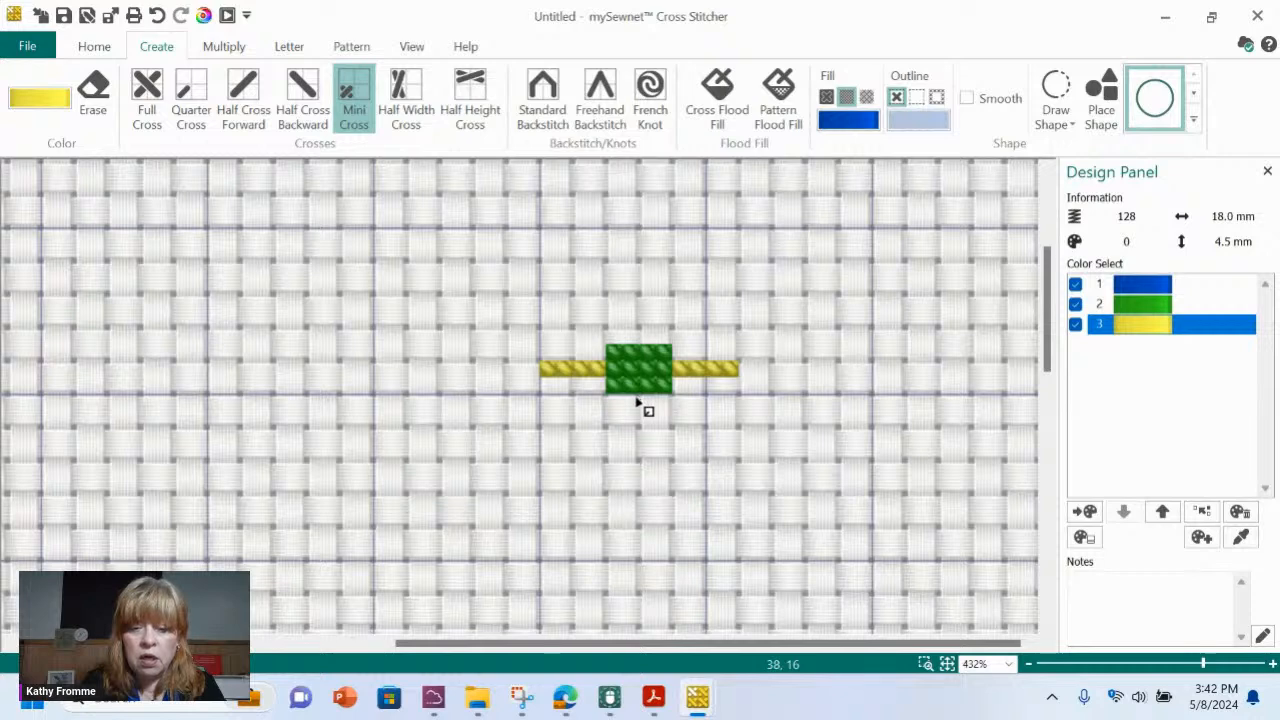
pyautogui.click(638, 424)
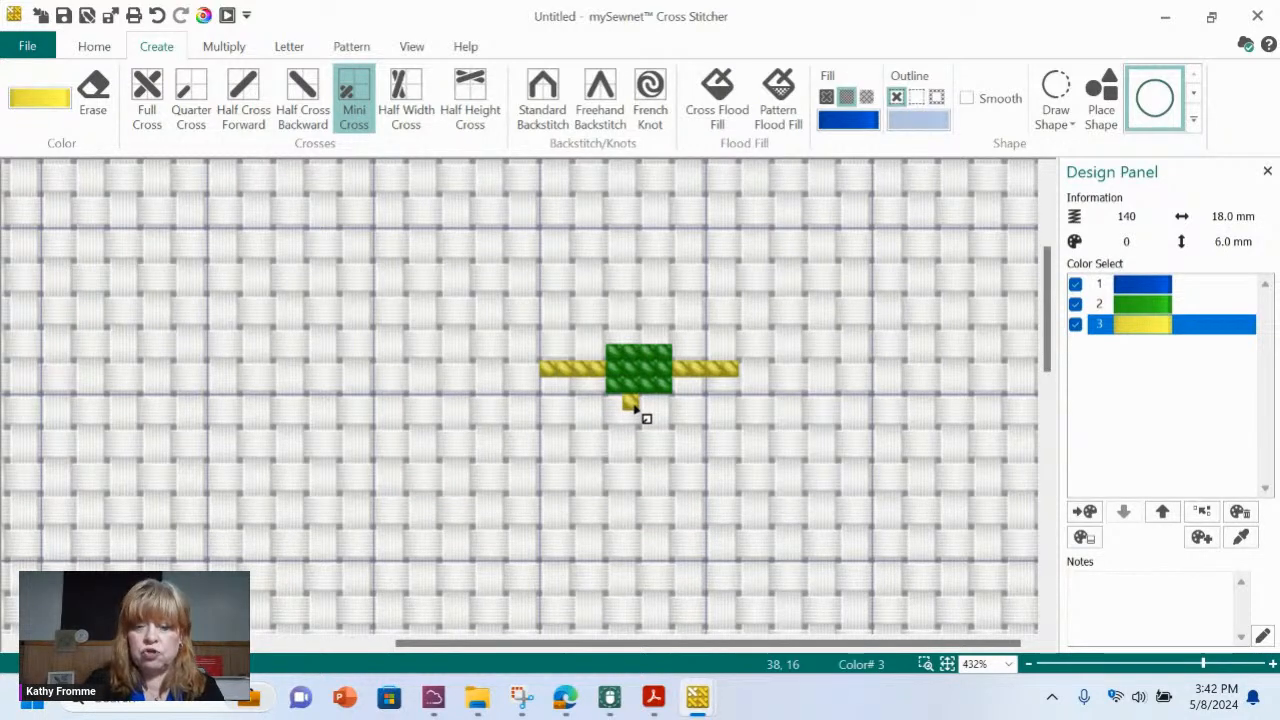
pyautogui.moveTo(632, 408); pyautogui.dragTo(640, 463)
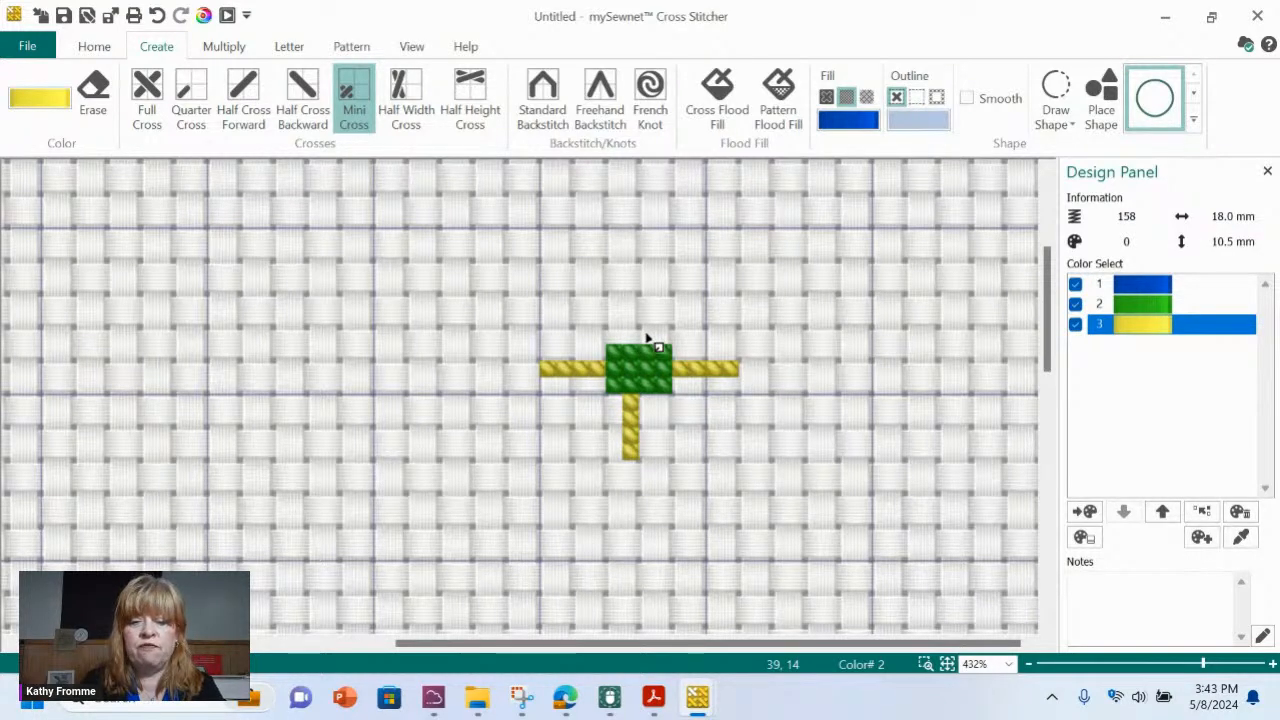
pyautogui.moveTo(646, 333); pyautogui.dragTo(647, 296)
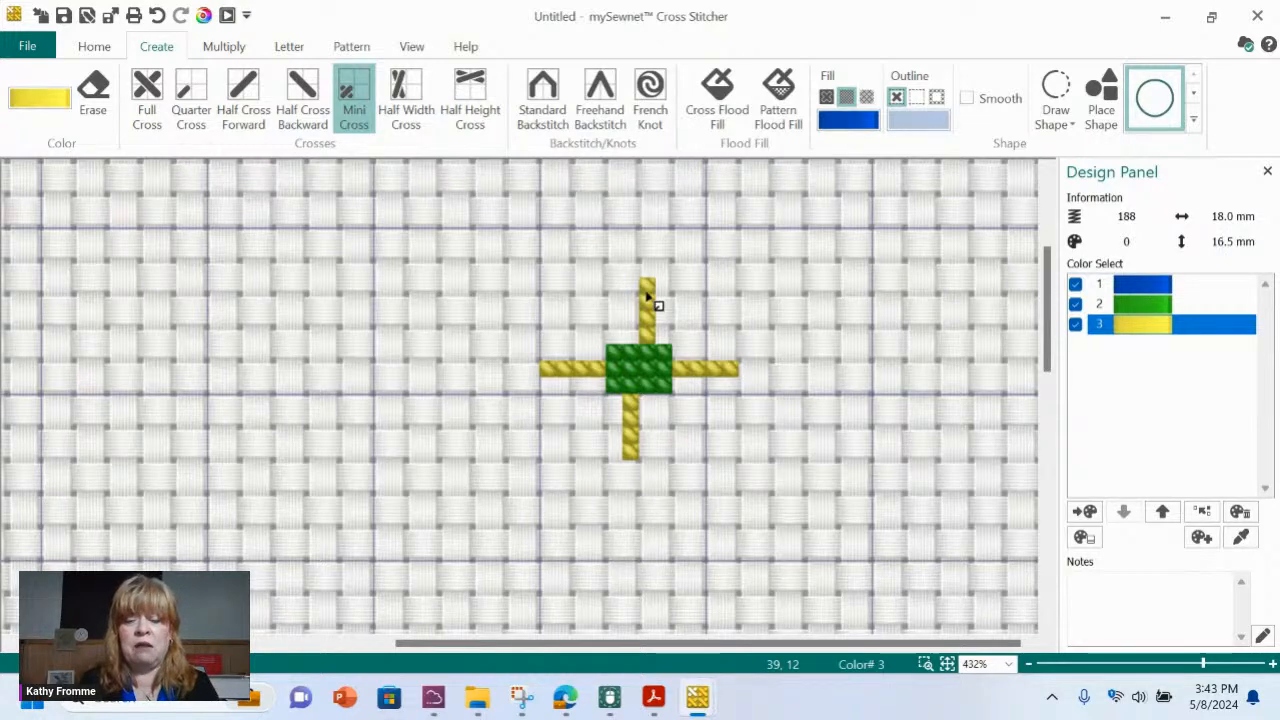
pyautogui.rightClick(647, 294)
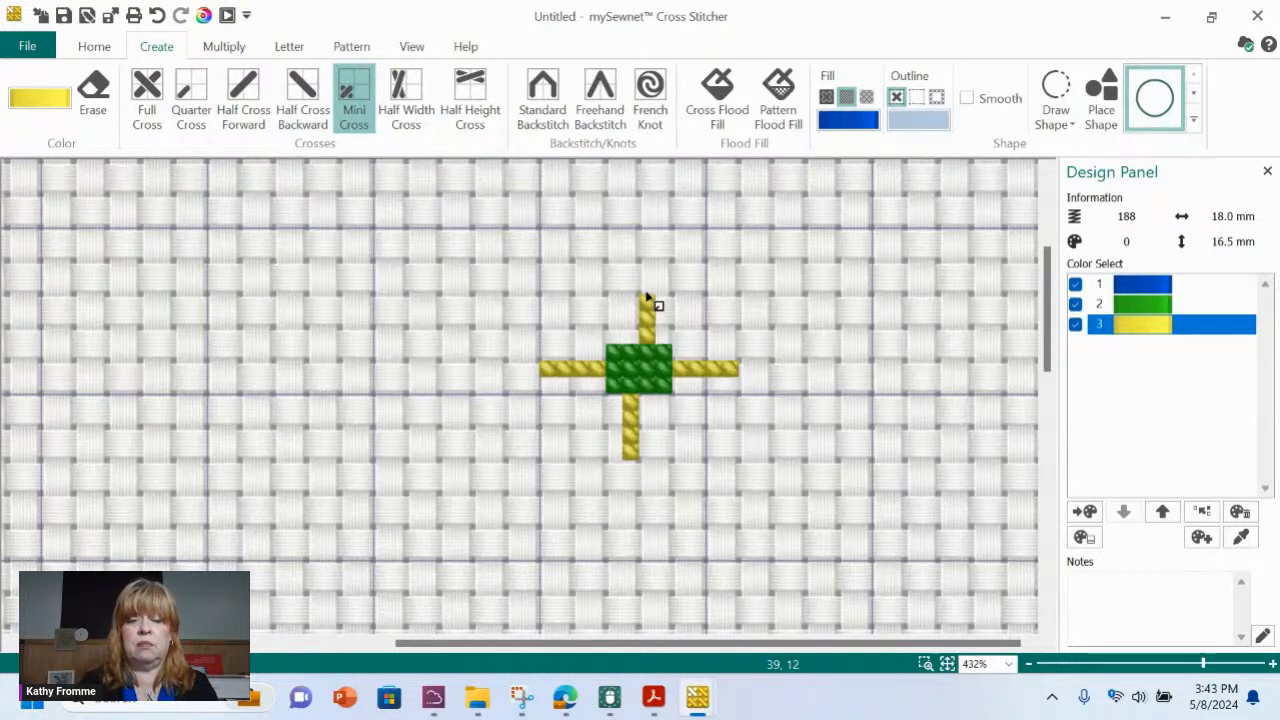
pyautogui.click(647, 294)
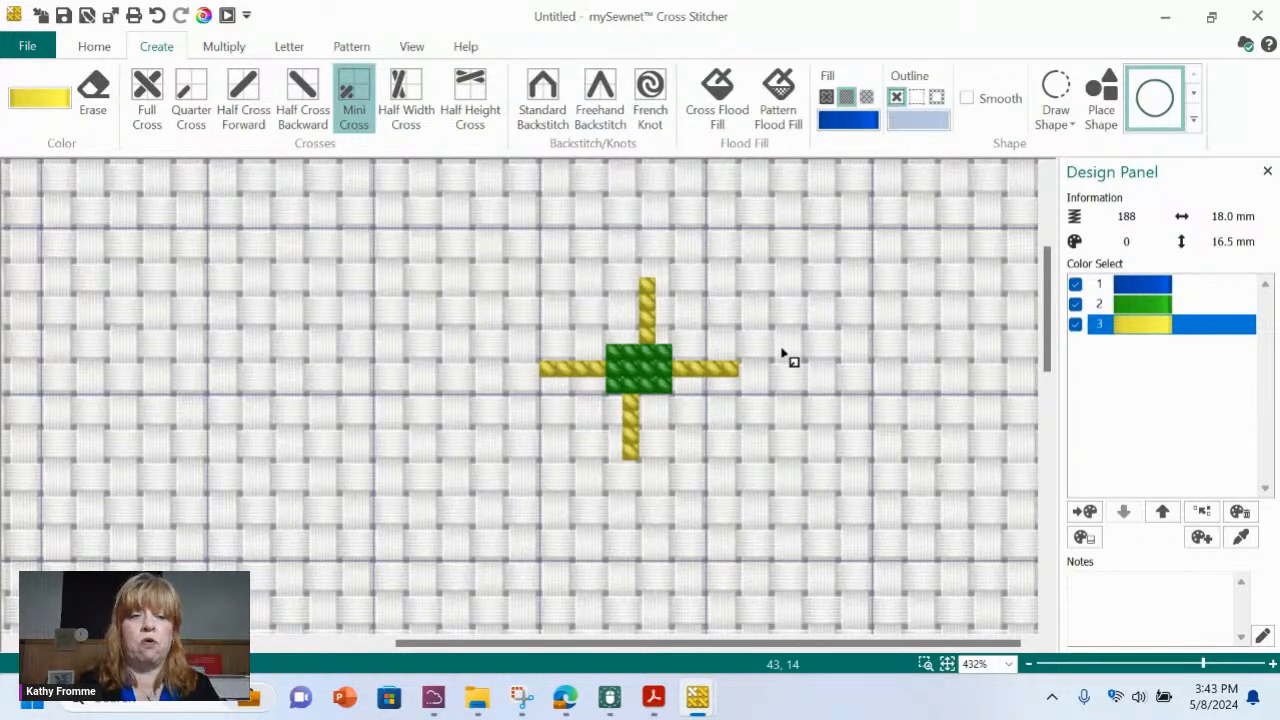
# - Select the entire green and yellow motif and start creating a new fill pattern from it
pyautogui.click(94, 47)
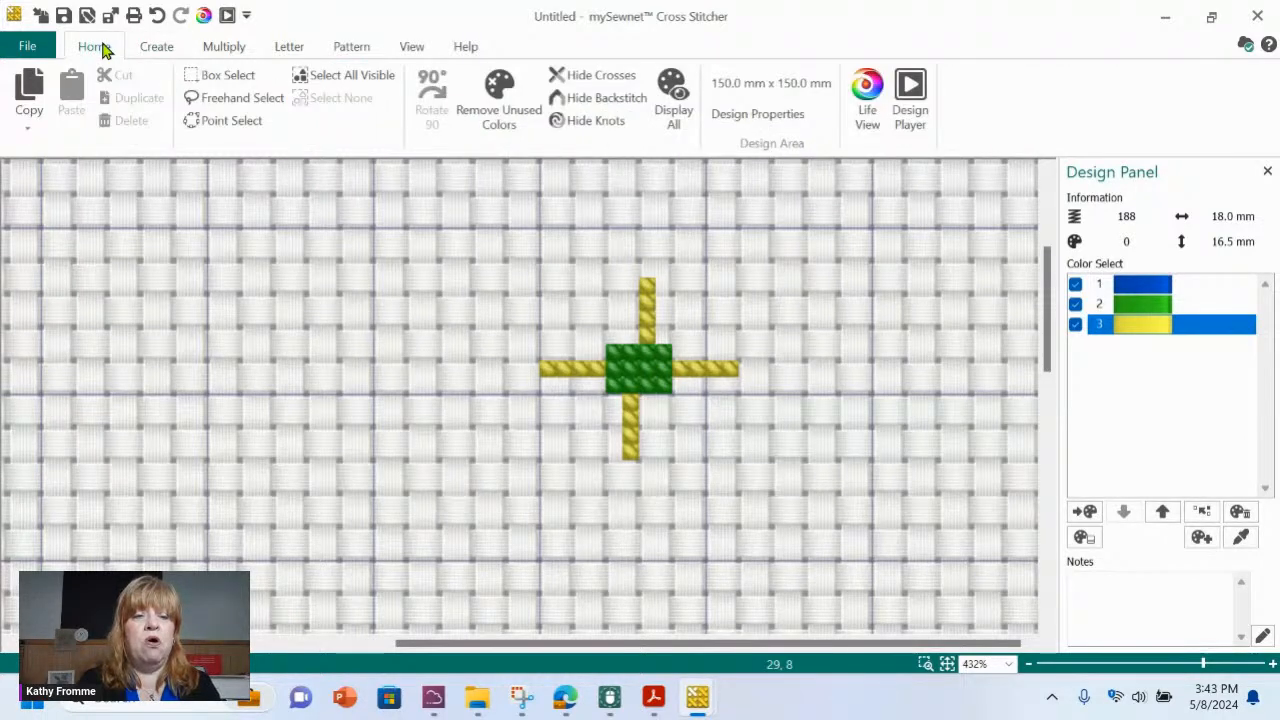
pyautogui.click(358, 85)
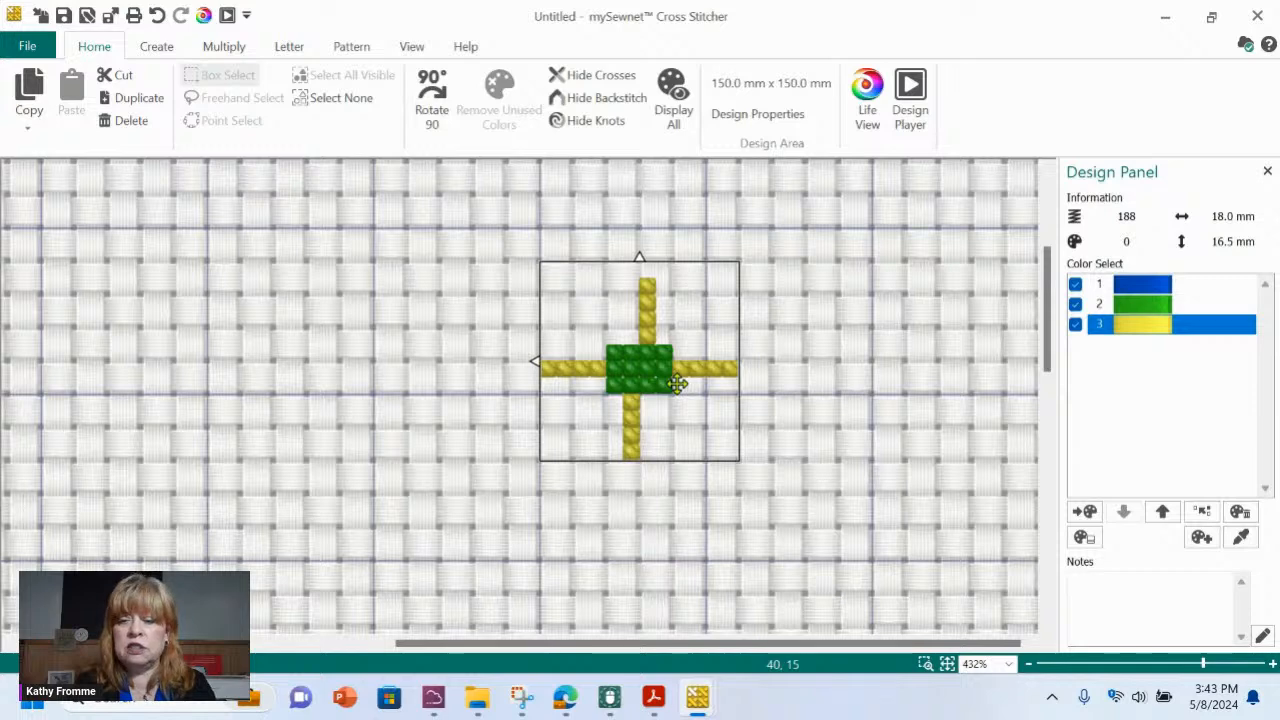
pyautogui.click(352, 47)
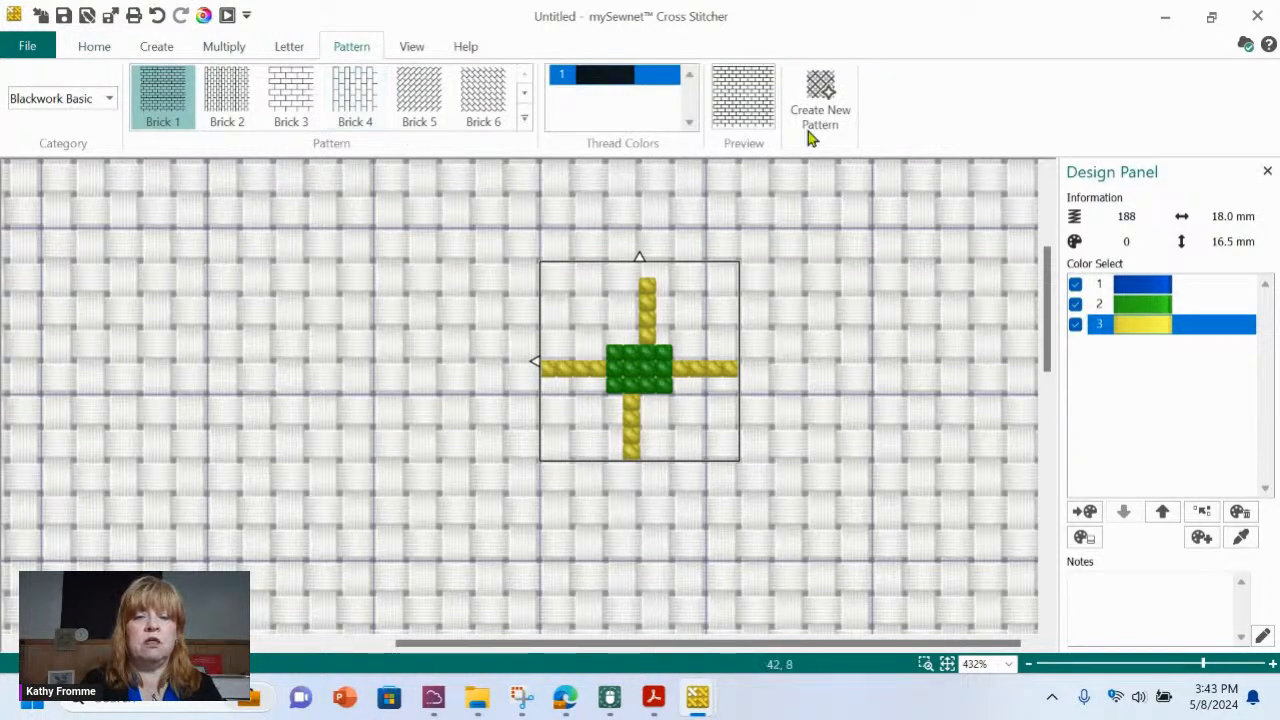
pyautogui.click(820, 85)
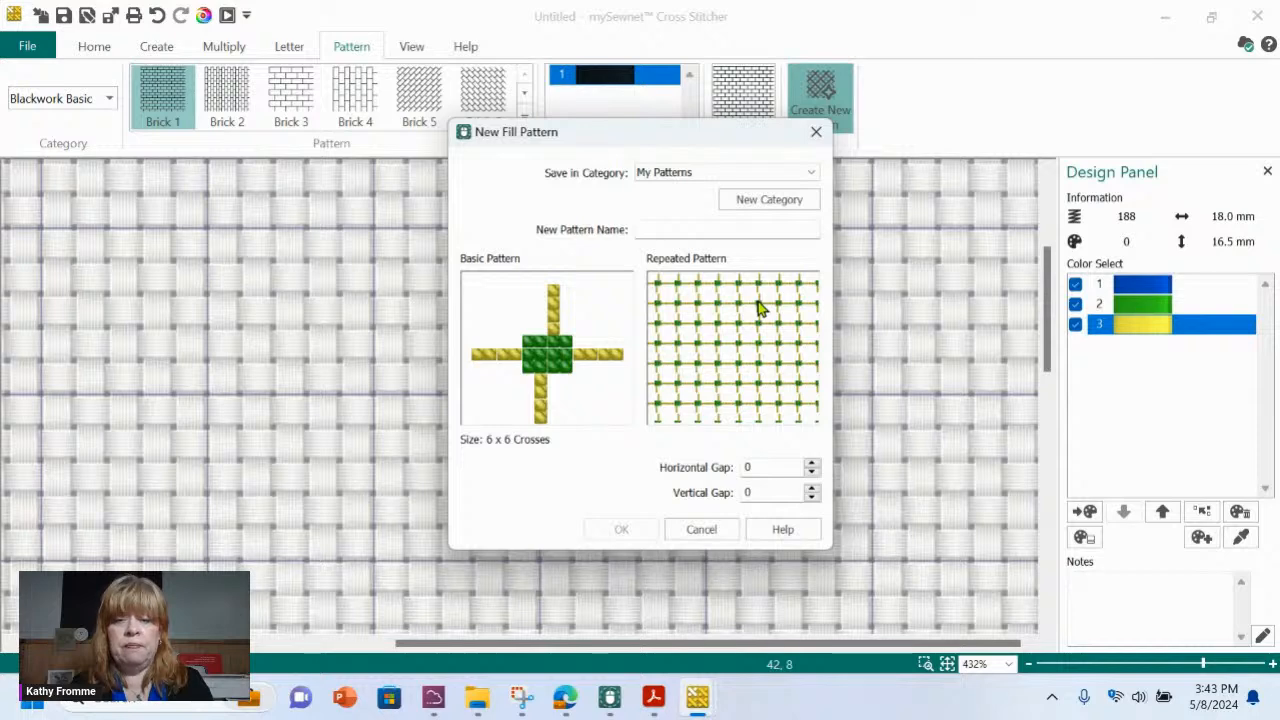
# - Save the fill pattern as "mini may twirl" in the existing custom category that carries the owner's first name
pyautogui.click(813, 173)
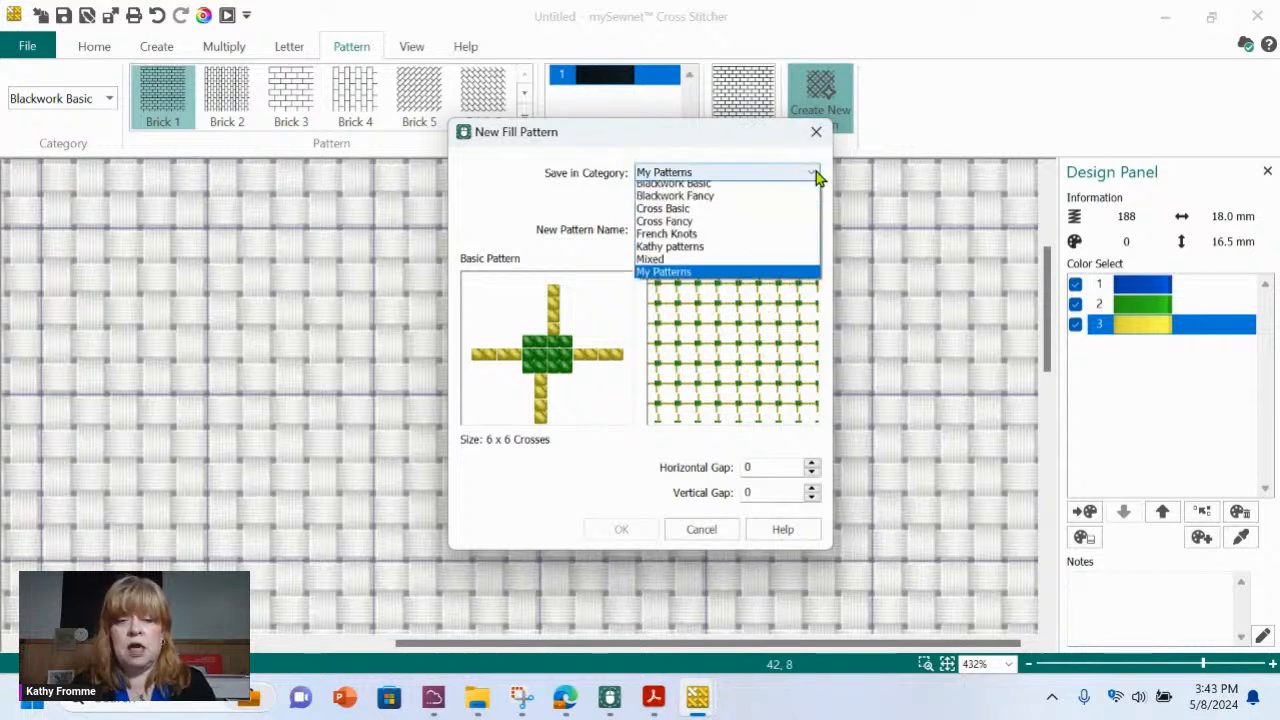
pyautogui.click(690, 260)
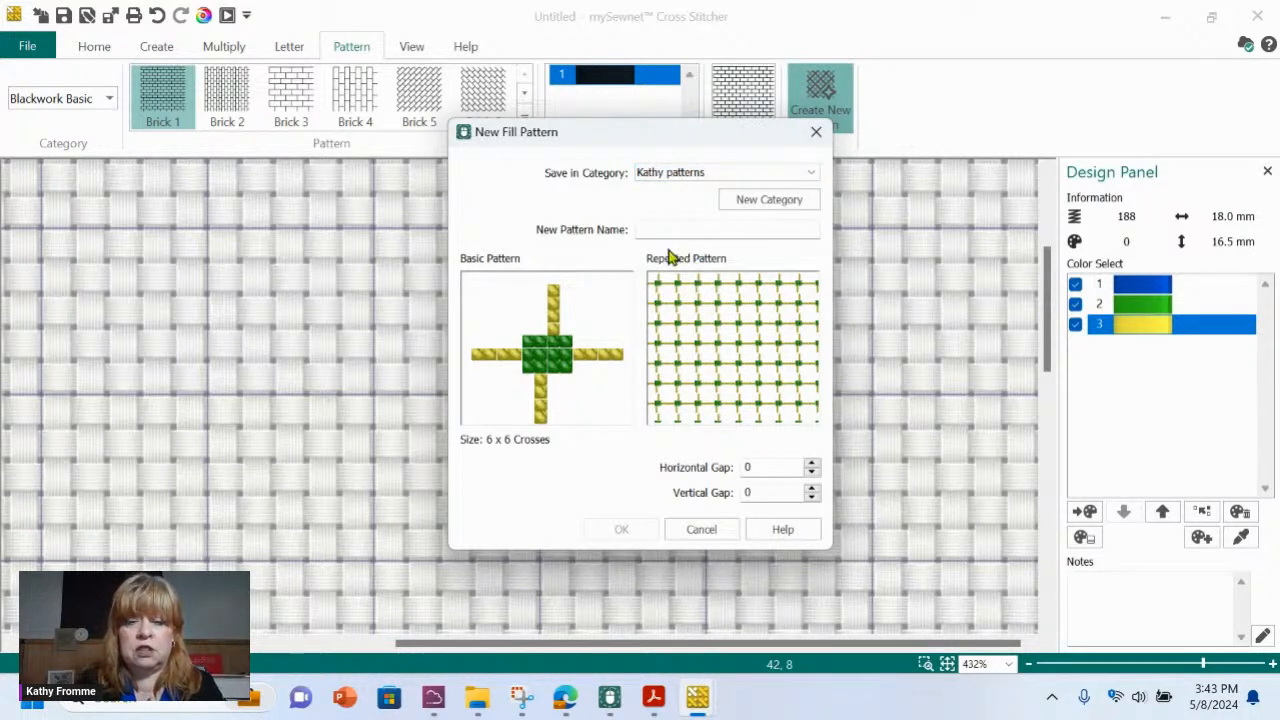
pyautogui.click(666, 226)
pyautogui.write('mini')
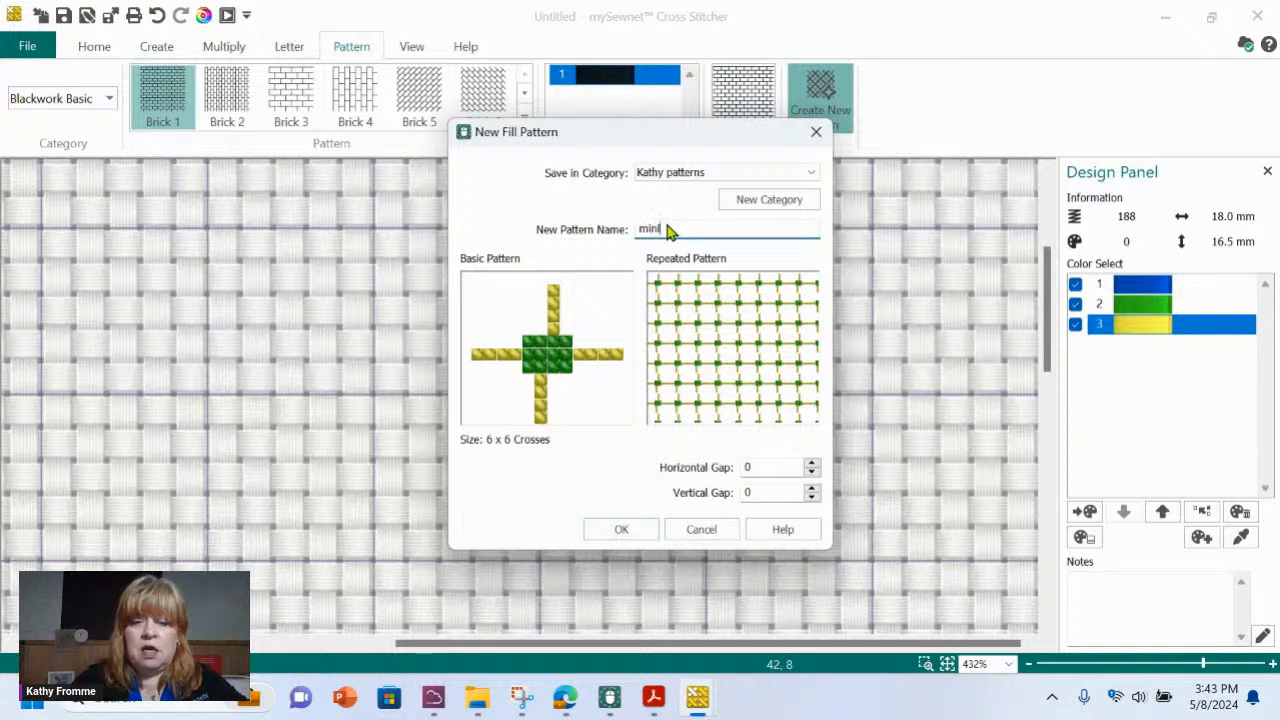
pyautogui.write(' play')
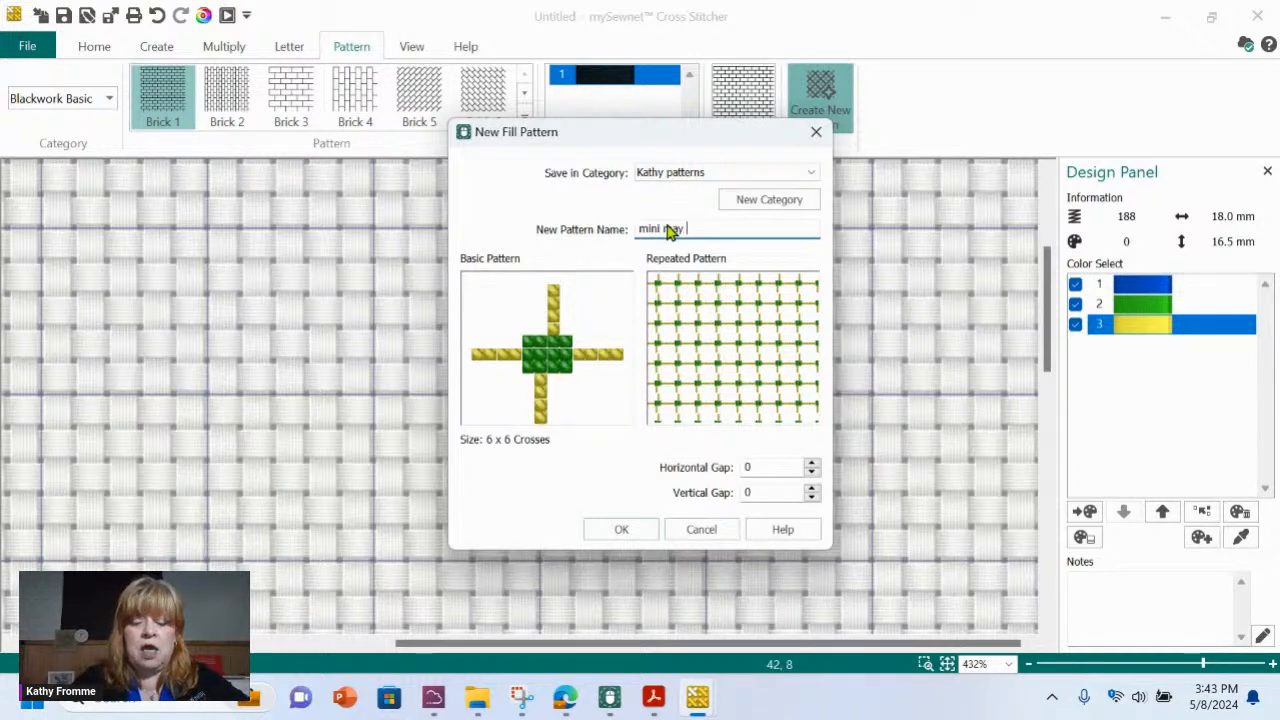
pyautogui.write(' twirl')
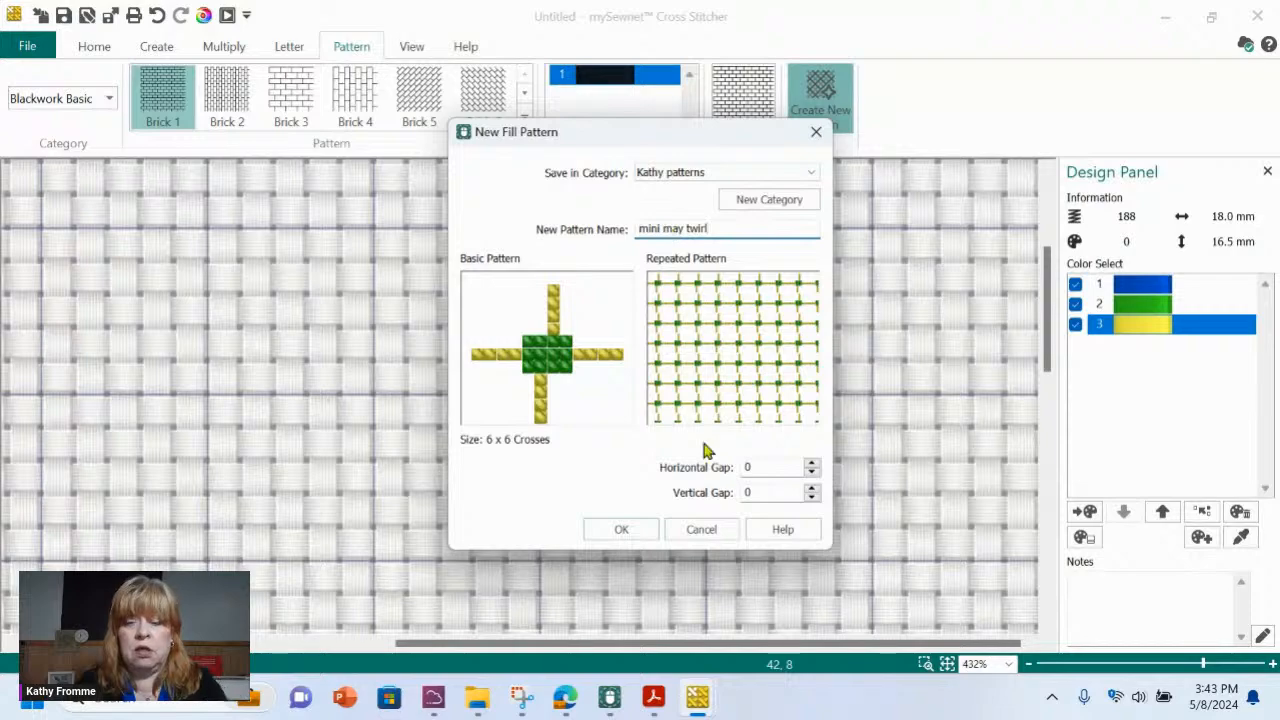
pyautogui.click(612, 531)
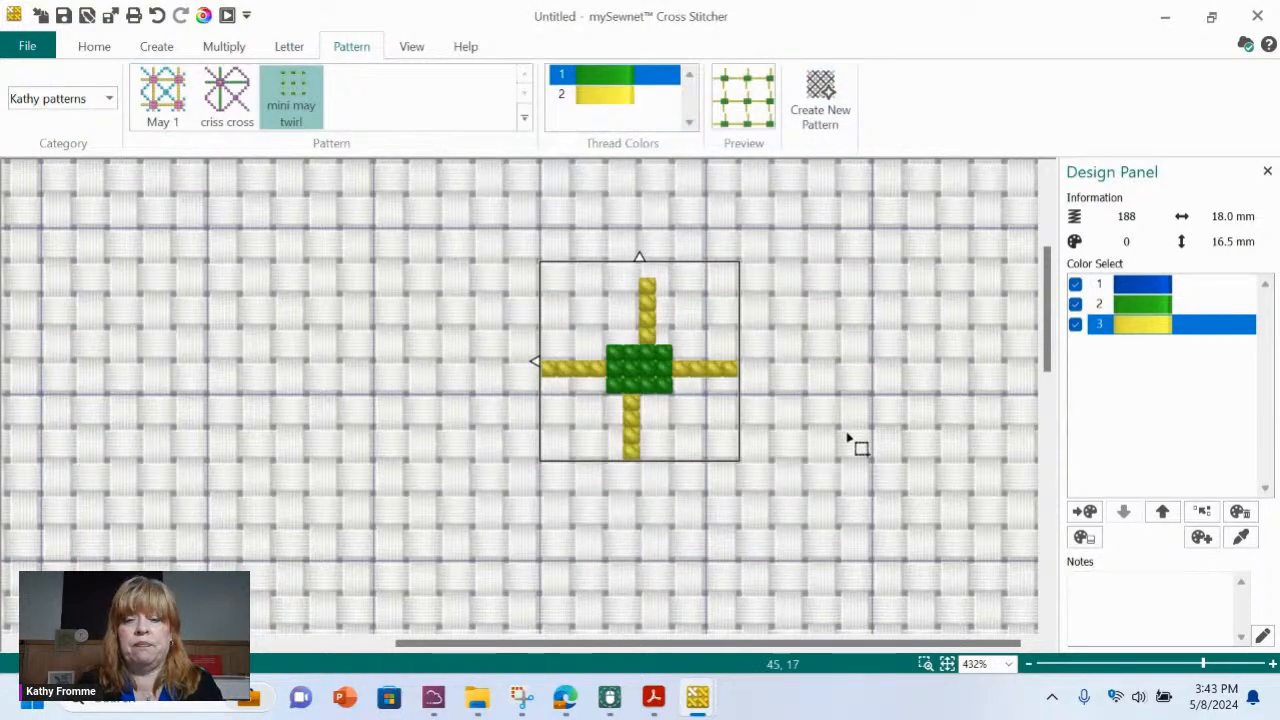
# - Delete the original motif and flood fill the empty canvas with the mini may twirl pattern
pyautogui.click(947, 665)
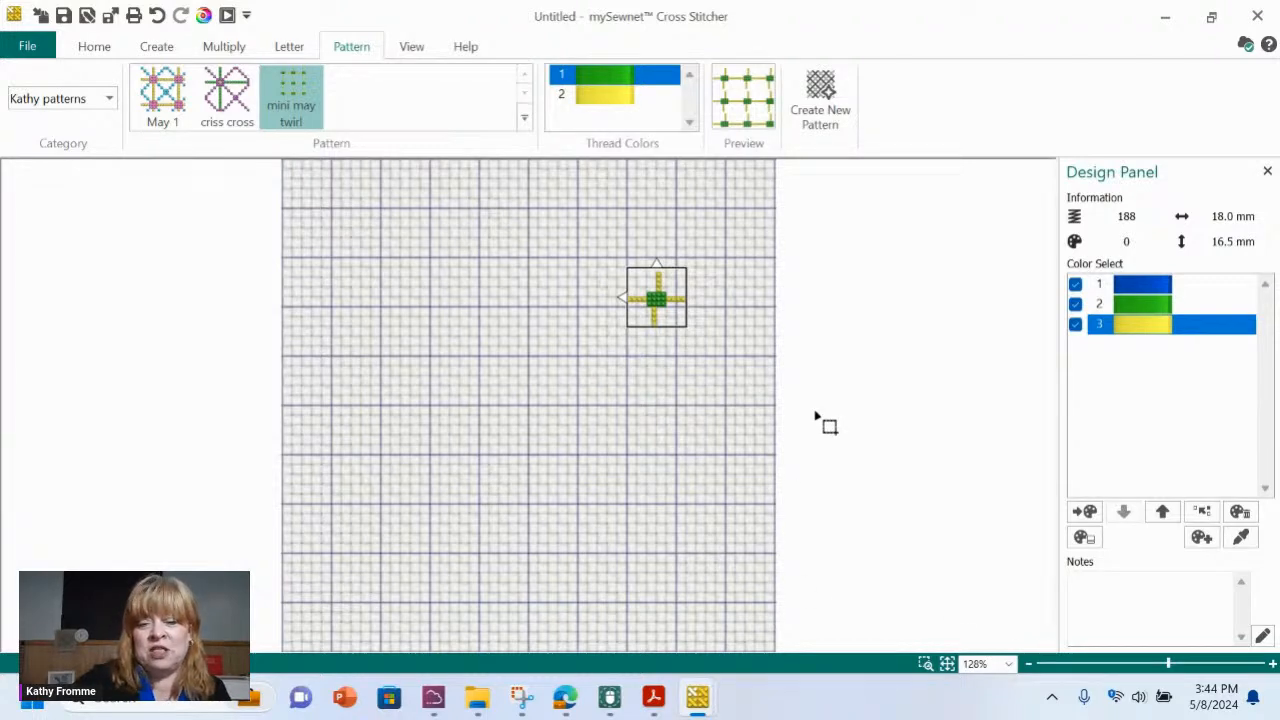
pyautogui.press('Delete')
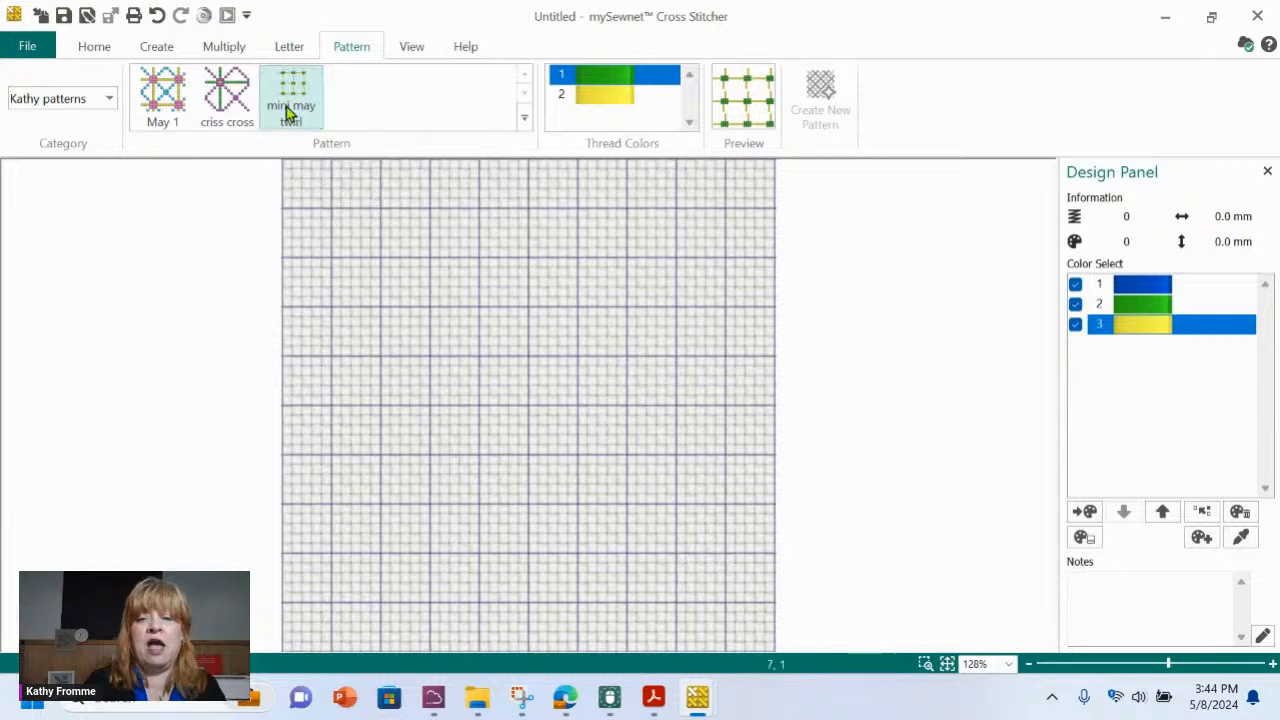
pyautogui.click(161, 47)
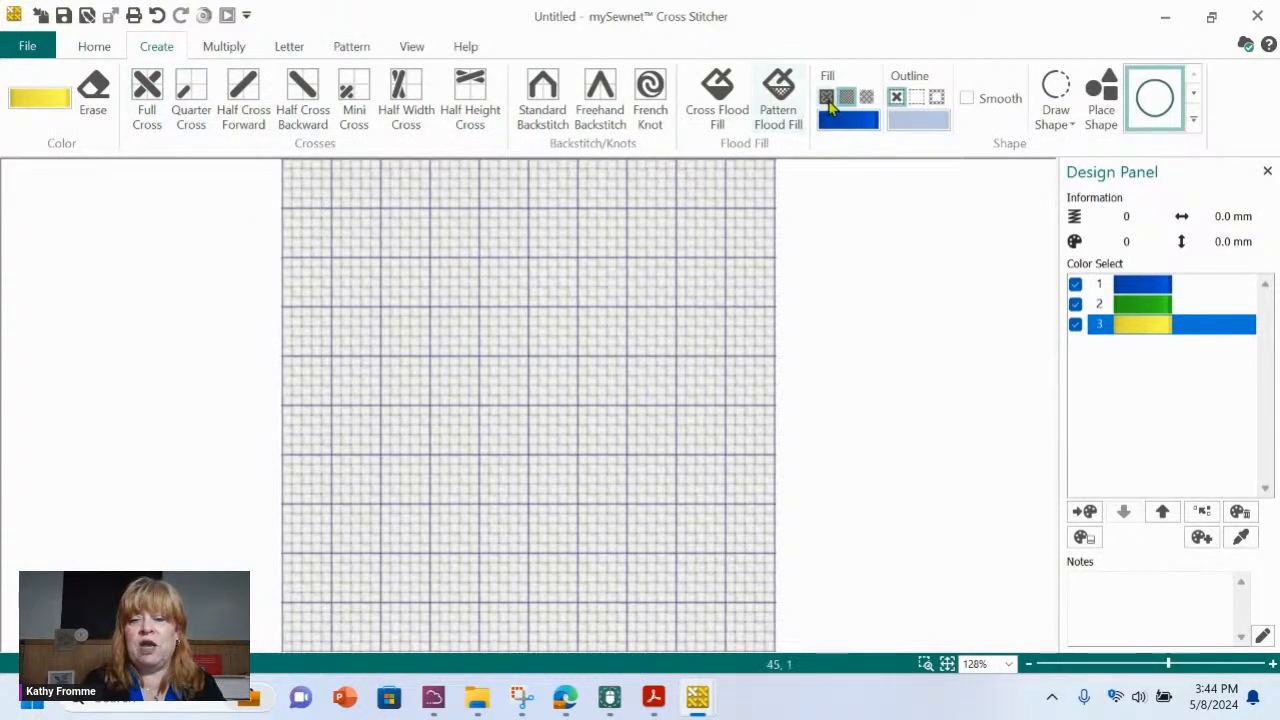
pyautogui.click(867, 97)
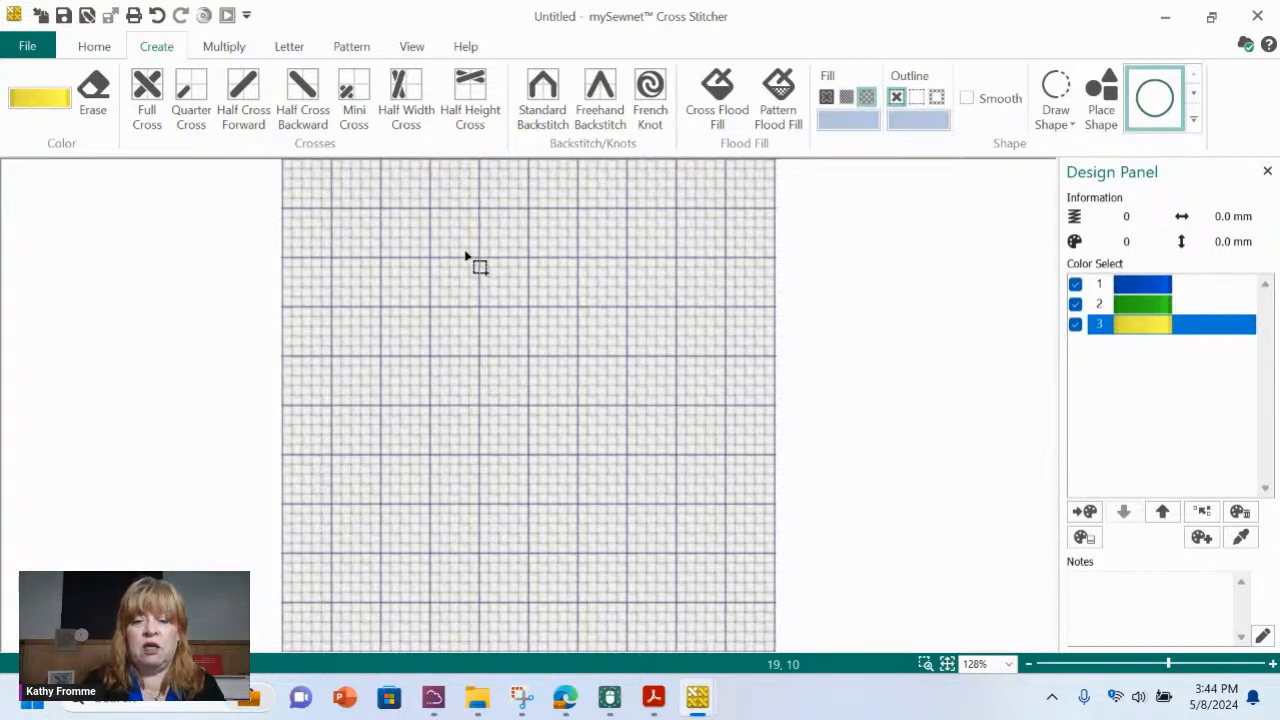
pyautogui.click(782, 97)
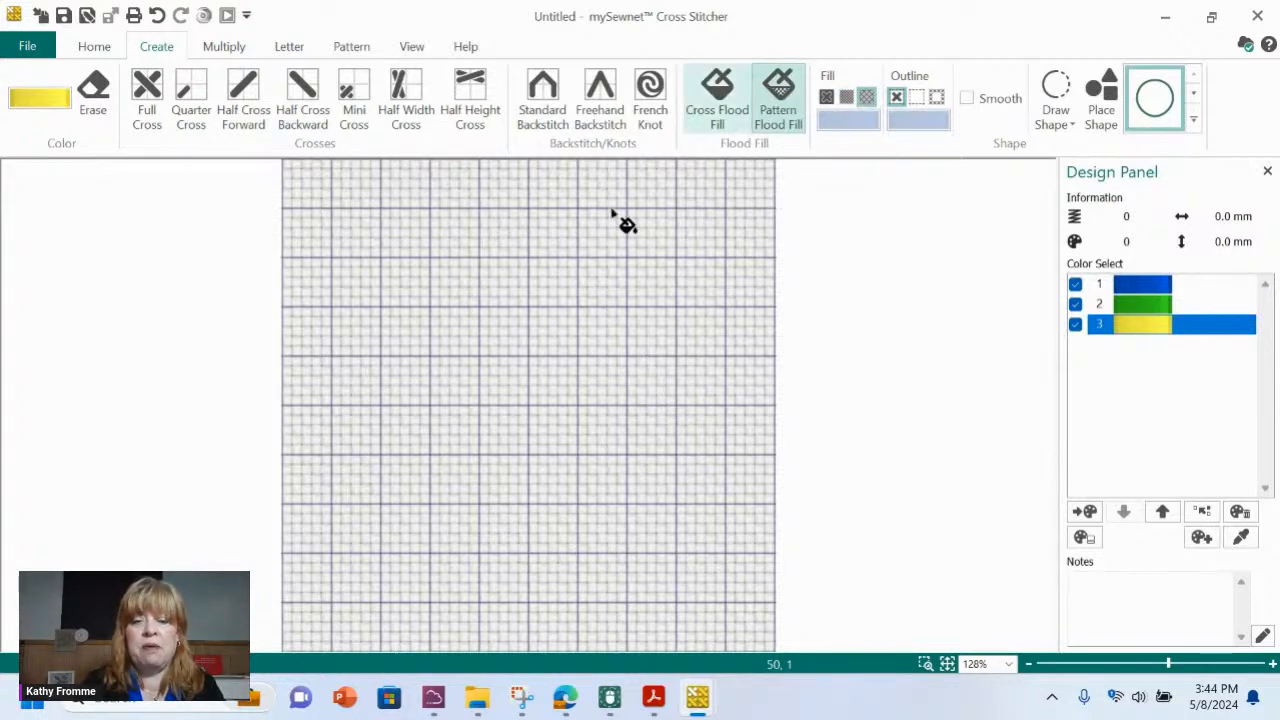
pyautogui.click(563, 232)
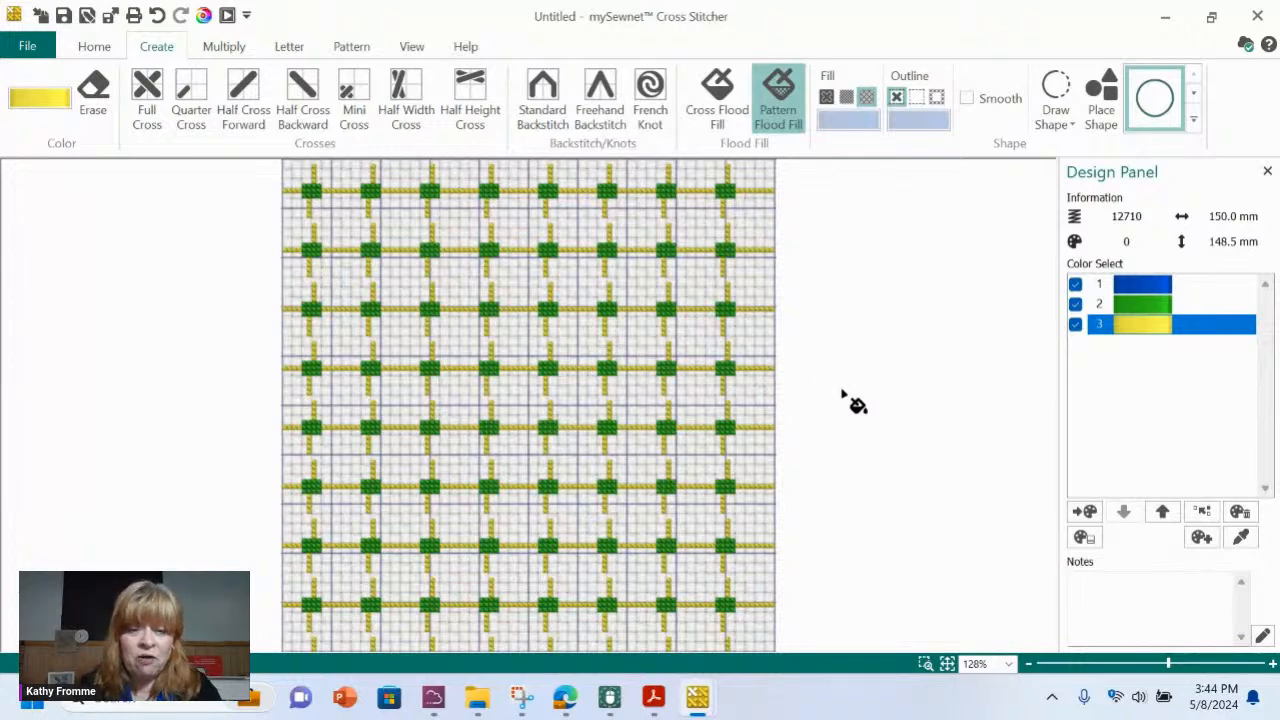
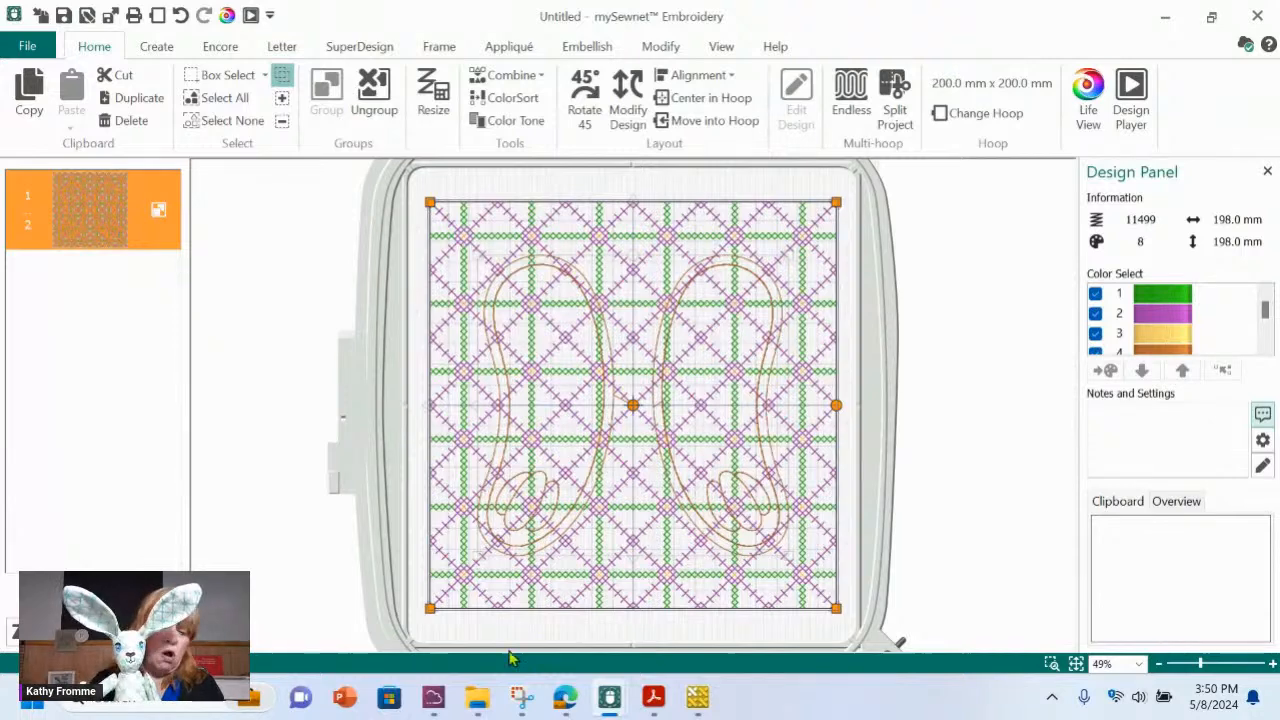
# - Switch to the bunny legs 1 design in mySewnet Embroidery and examine the thread colors of the cross stitch background and the leg outlines
pyautogui.moveTo(567, 697)
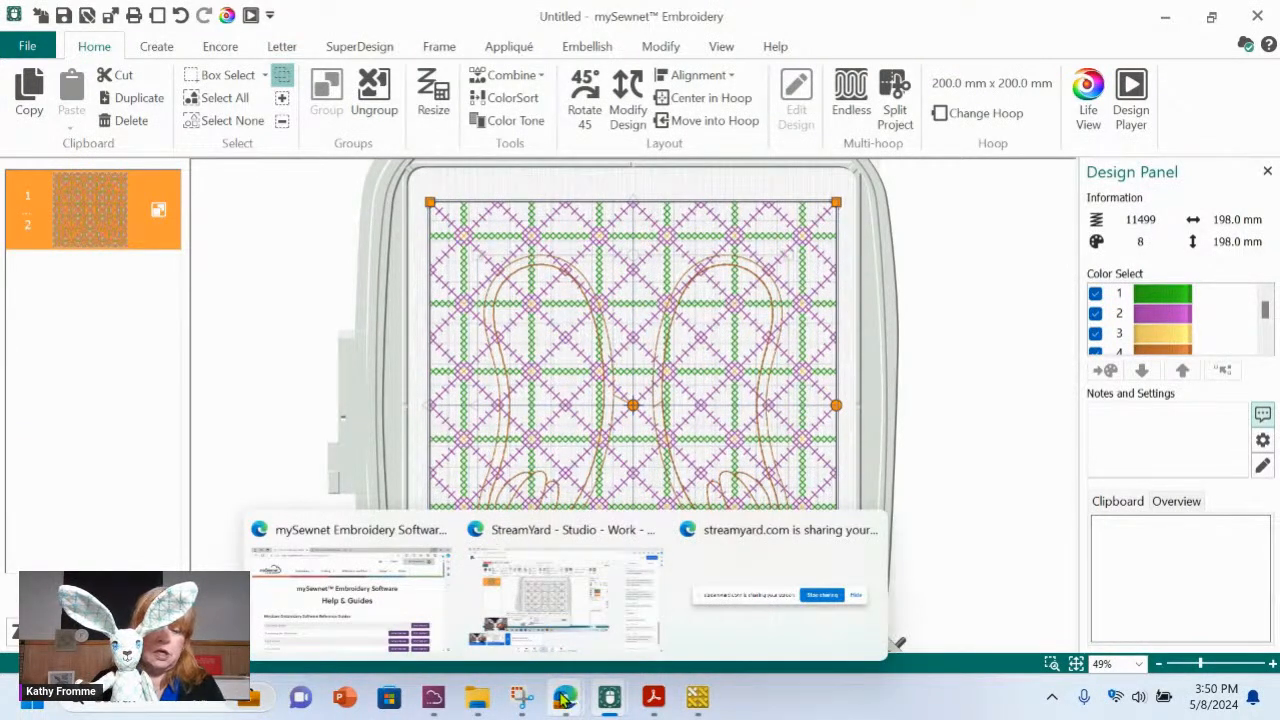
pyautogui.moveTo(615, 705)
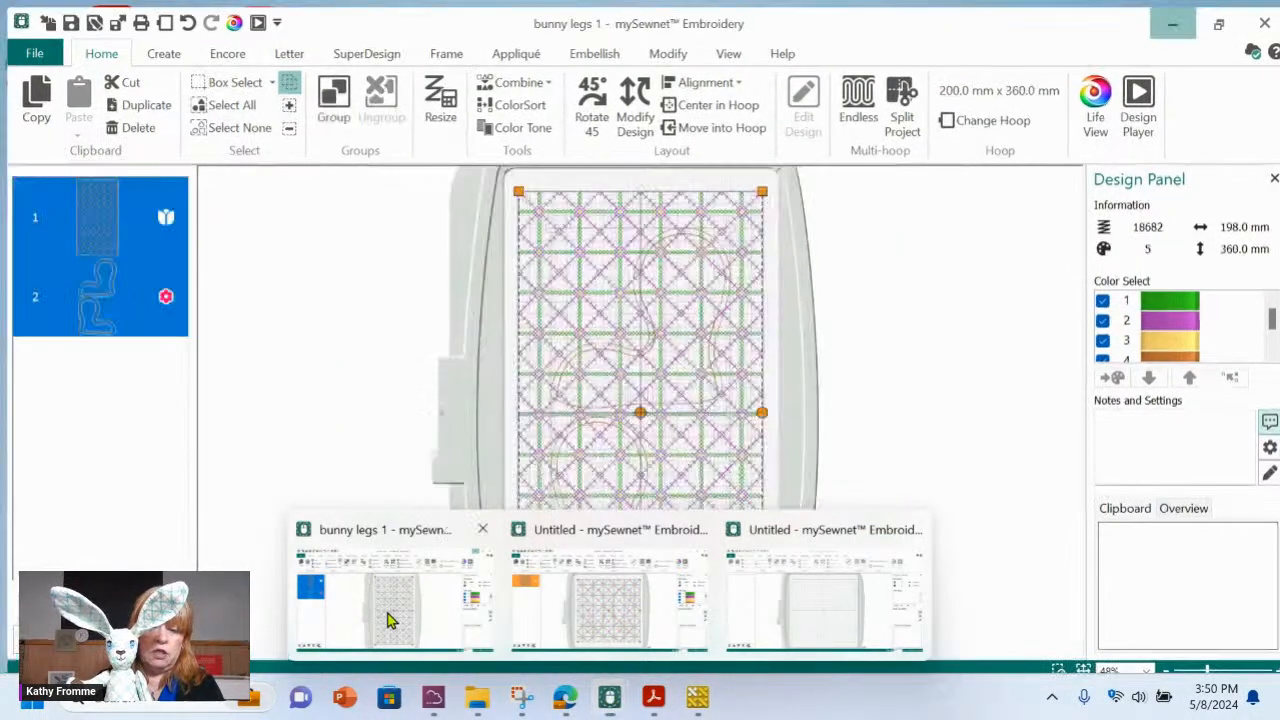
pyautogui.click(390, 620)
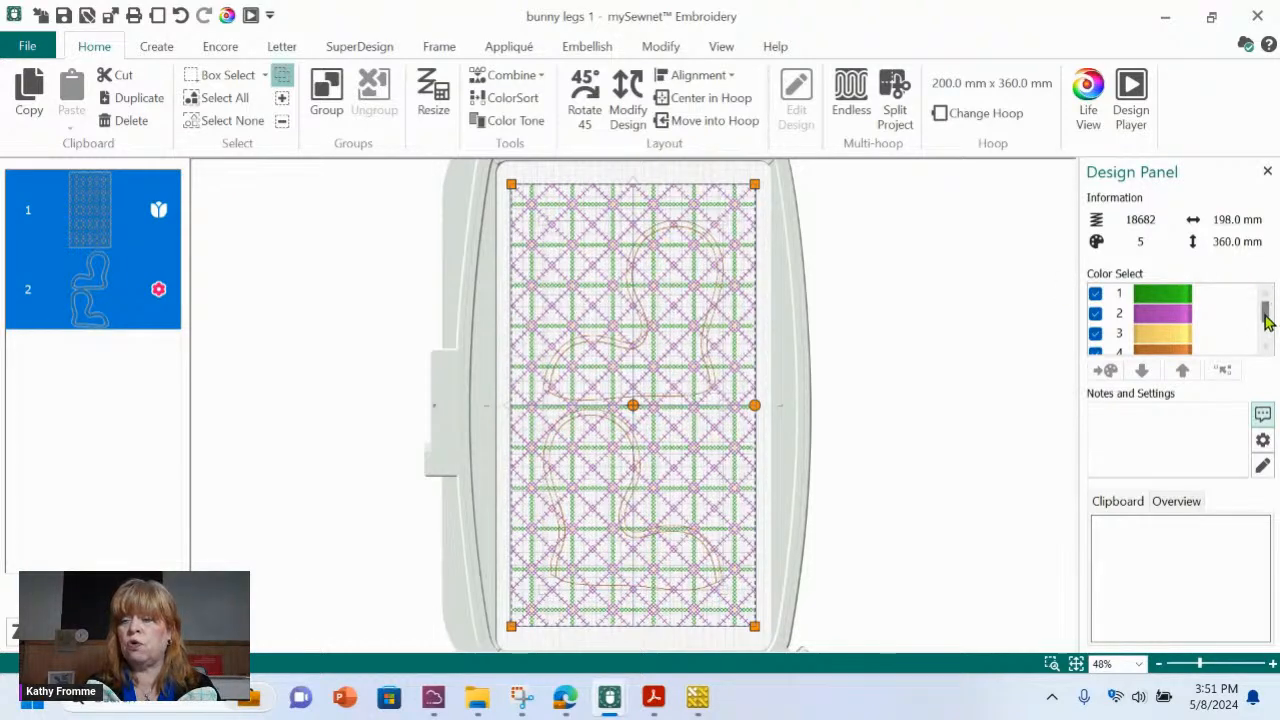
pyautogui.moveTo(1266, 314); pyautogui.dragTo(1267, 335)
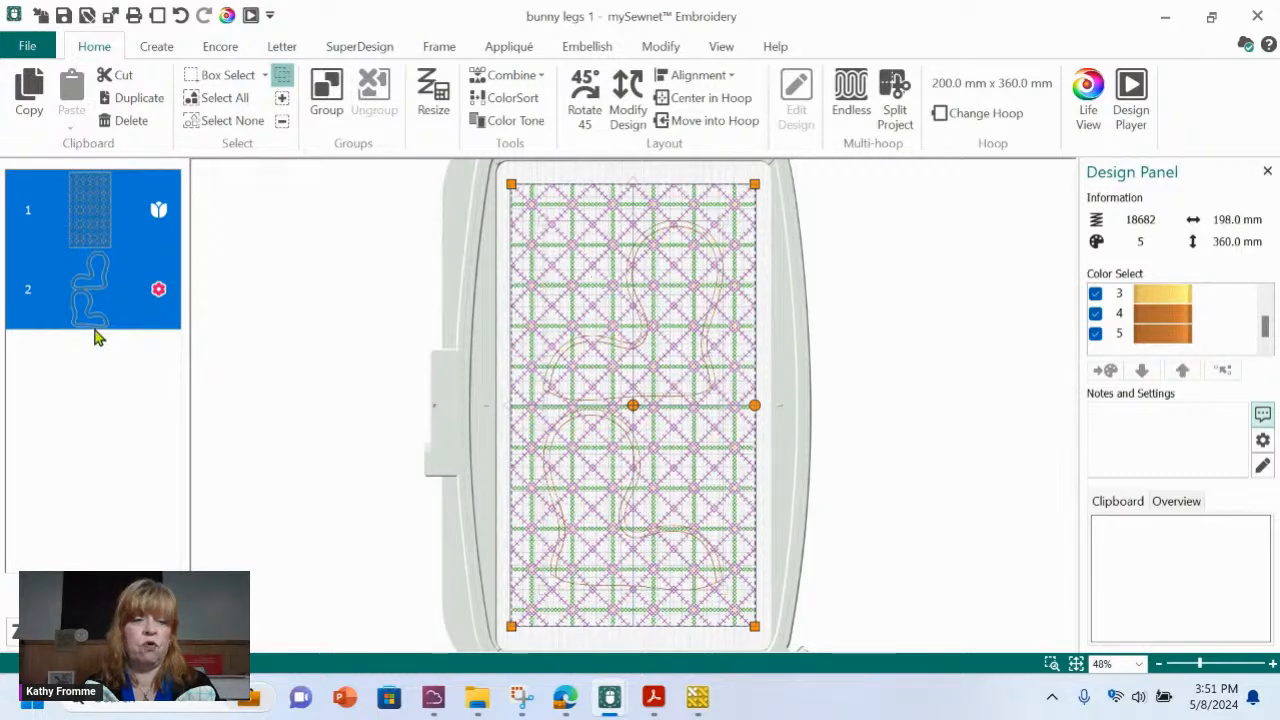
pyautogui.click(130, 216)
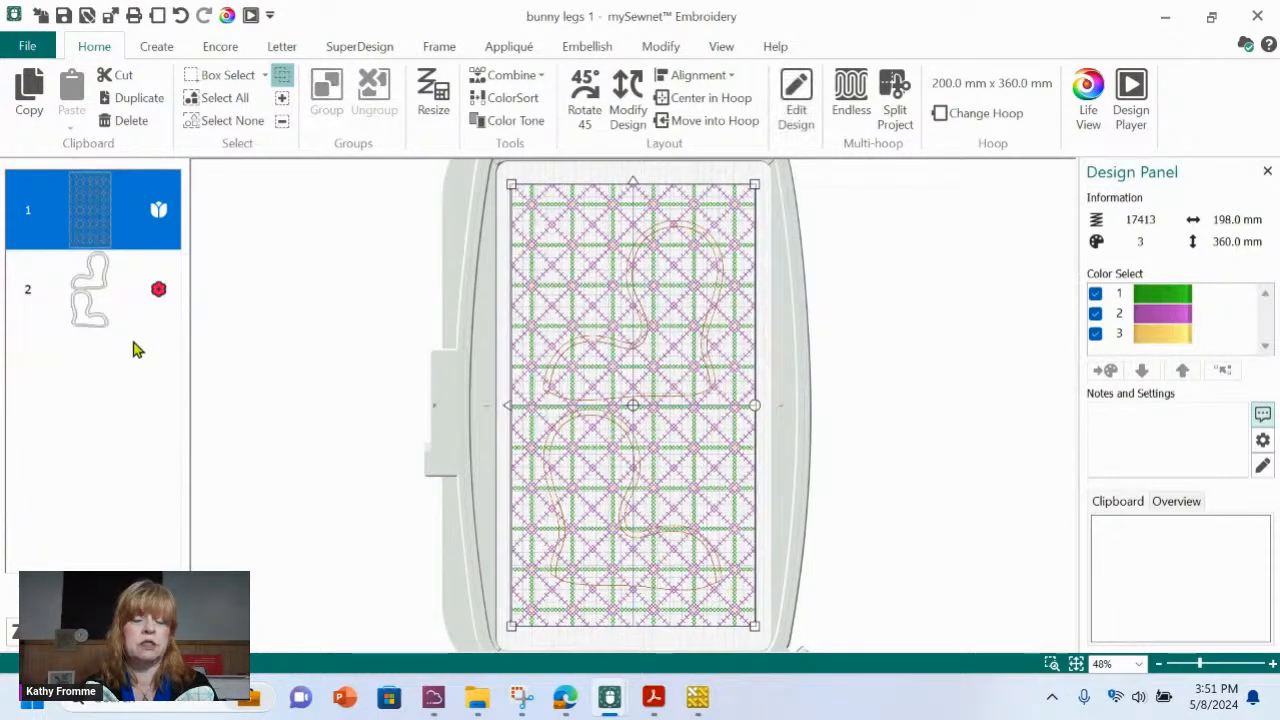
pyautogui.click(84, 290)
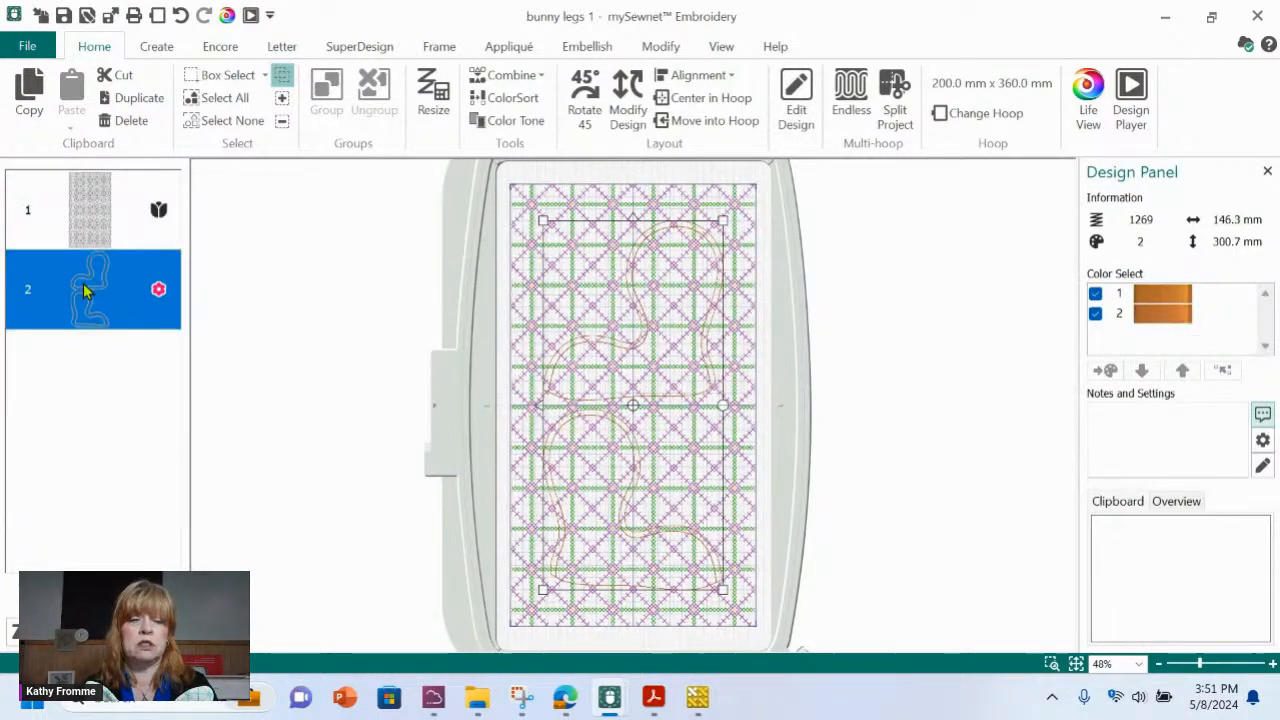
pyautogui.click(96, 194)
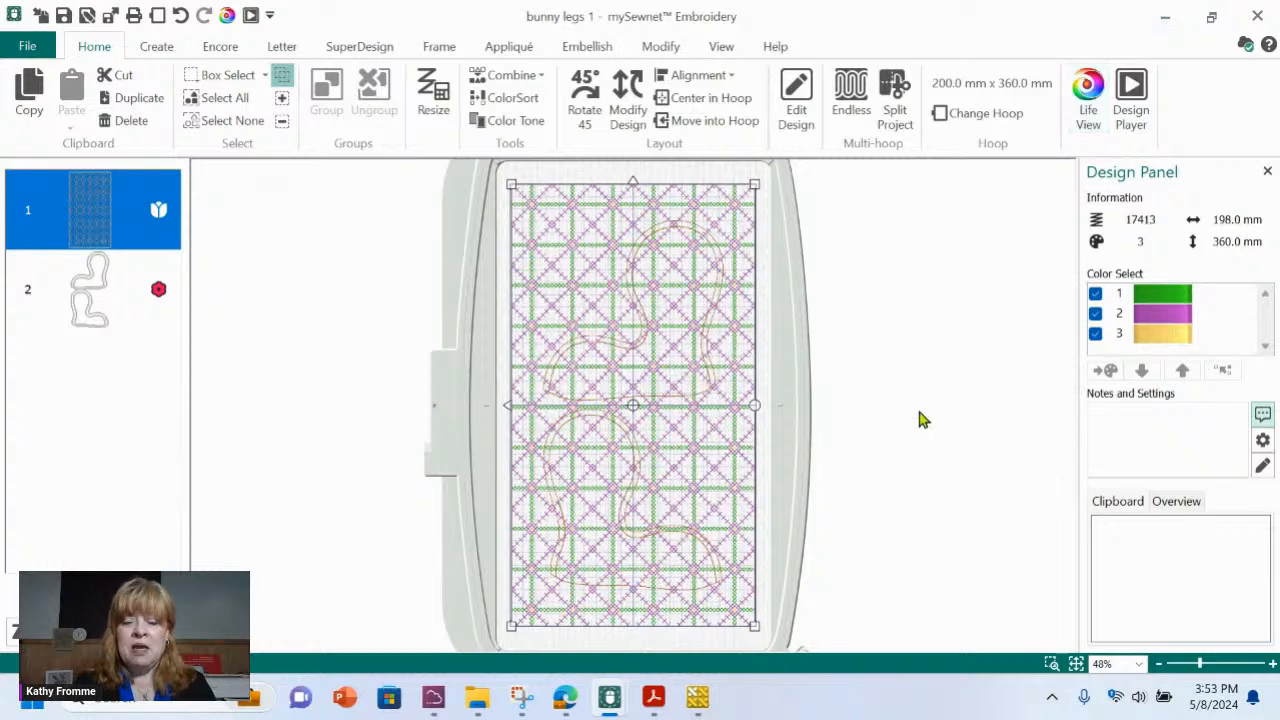
# - Switch to mySewnet Cross Stitcher and view the Bells chart 2000px design
pyautogui.moveTo(697, 708)
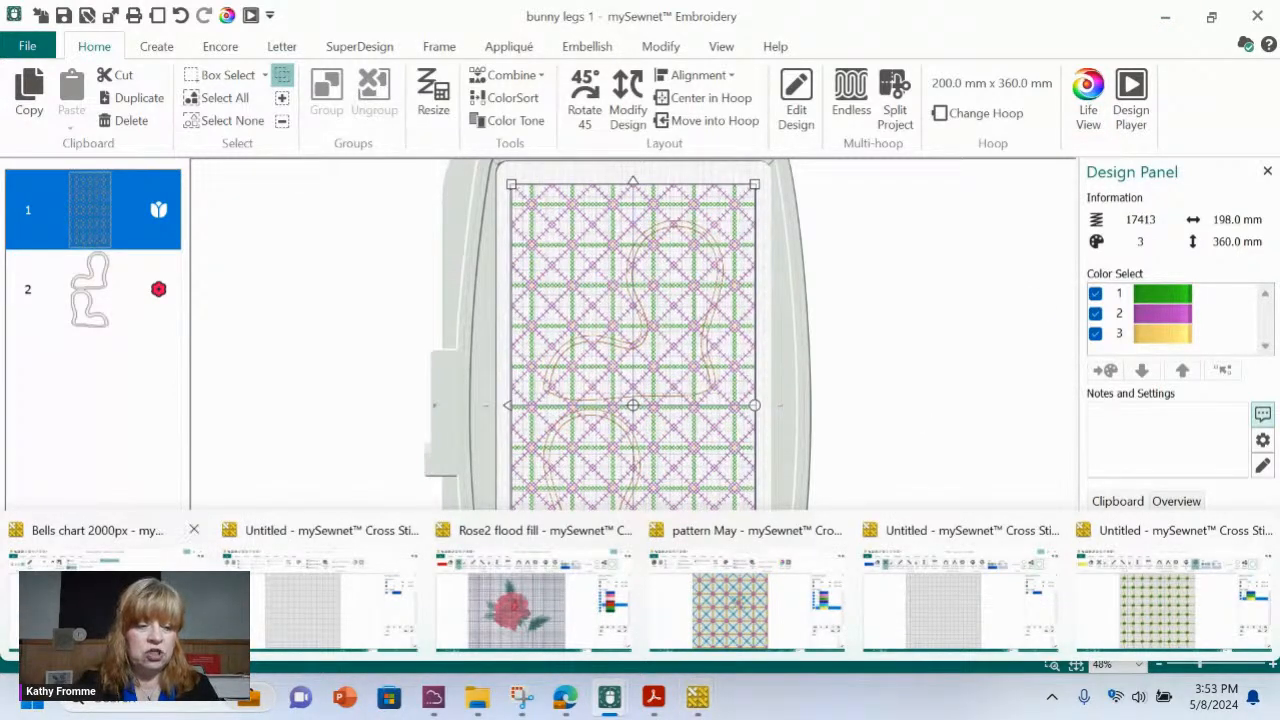
pyautogui.click(125, 531)
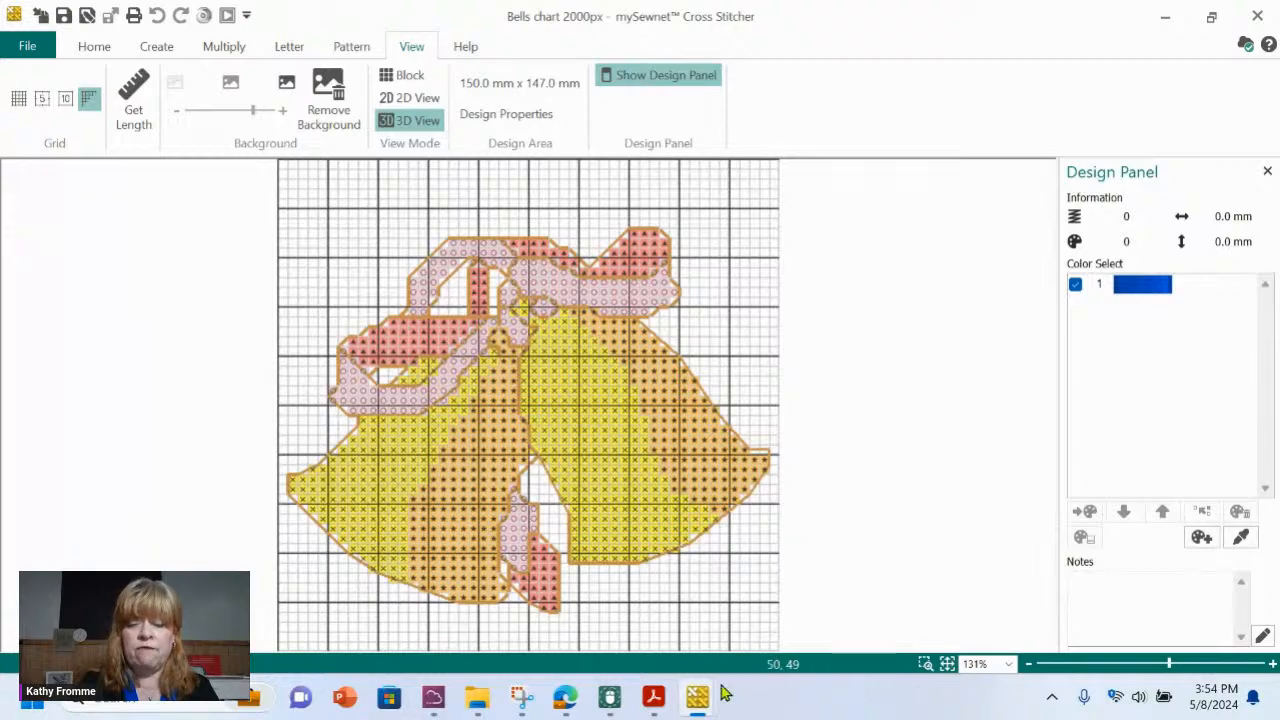
# - Switch to the blank untitled canvas and open a new Cross Stitcher window with the design wizard
pyautogui.moveTo(703, 693)
pyautogui.click(925, 617)
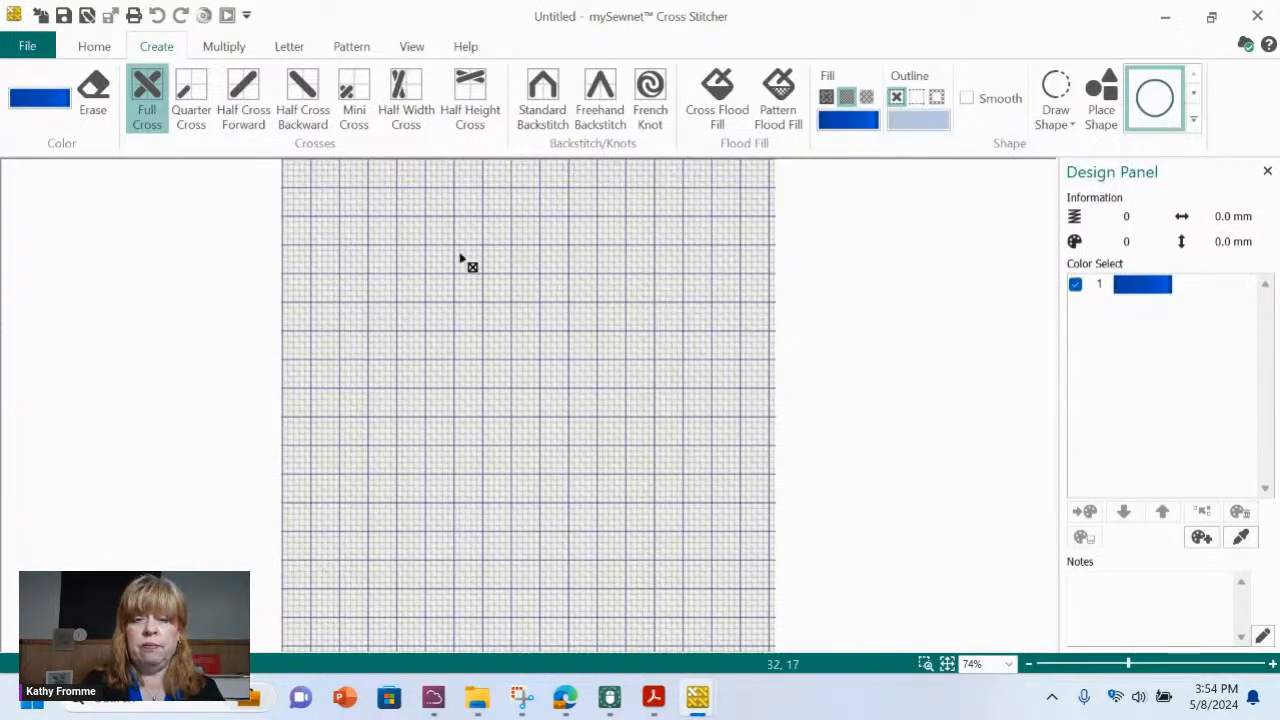
pyautogui.click(14, 14)
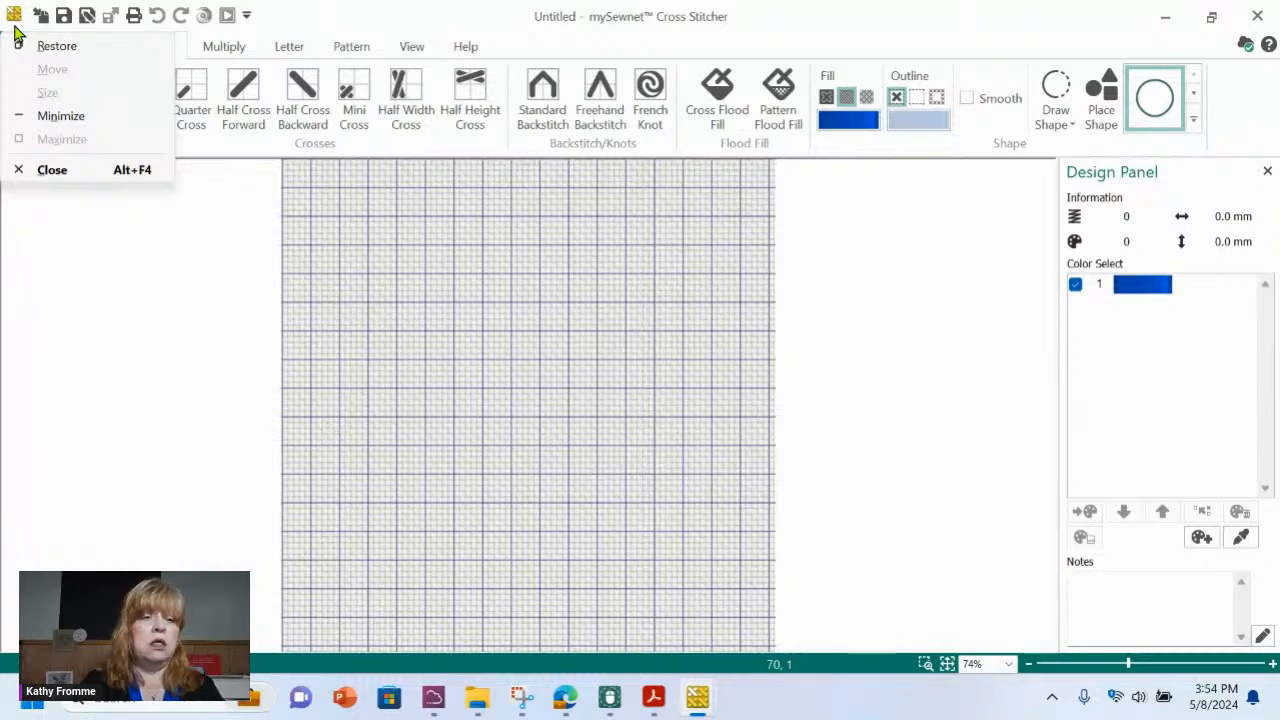
pyautogui.click(103, 256)
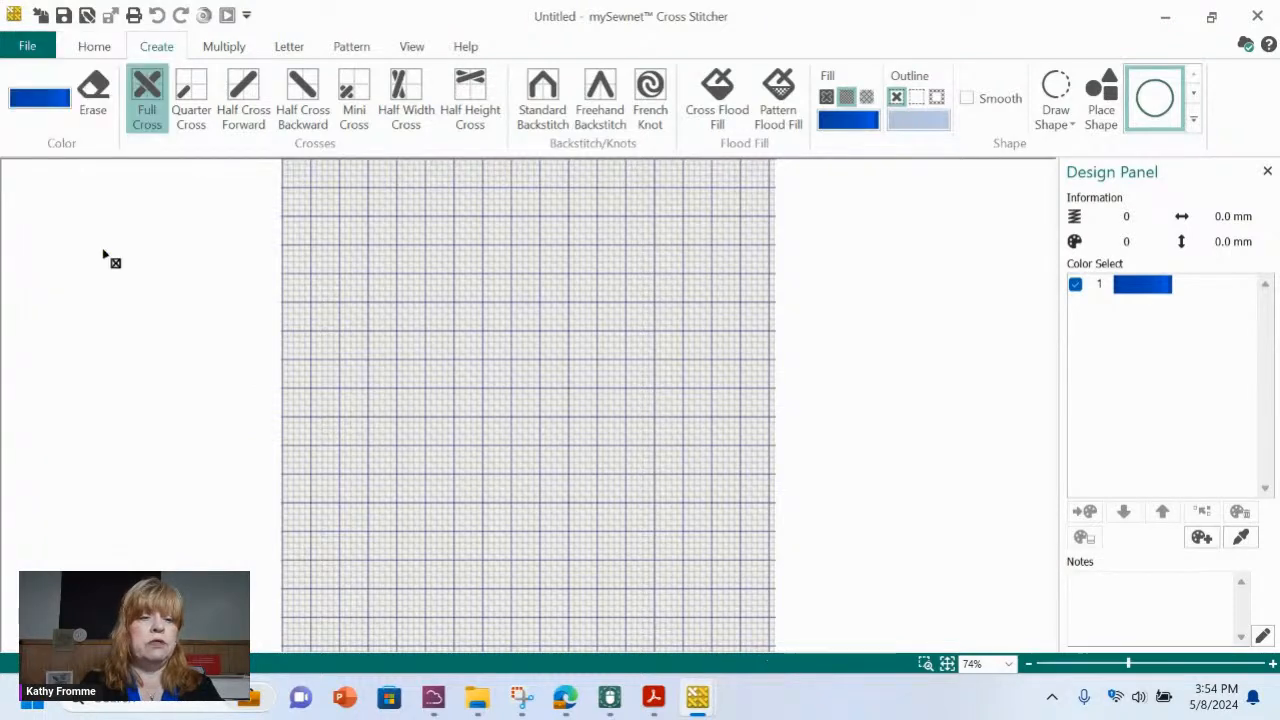
pyautogui.click(28, 47)
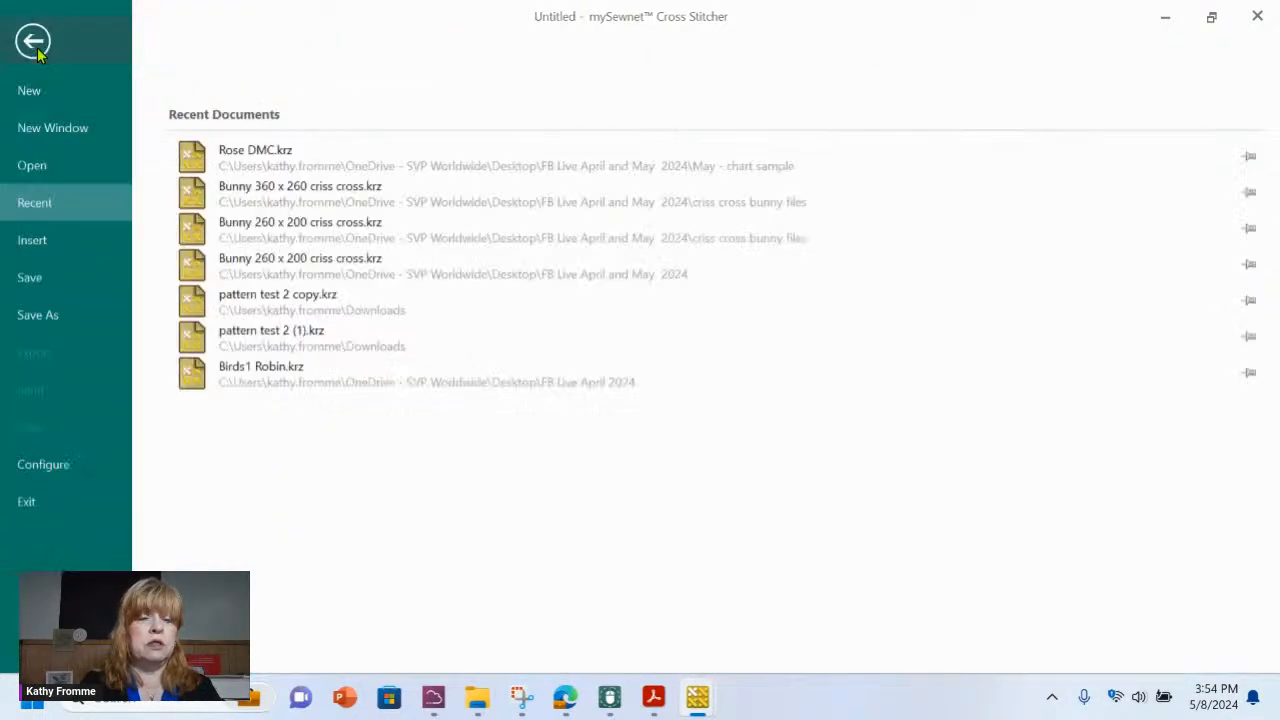
pyautogui.click(78, 130)
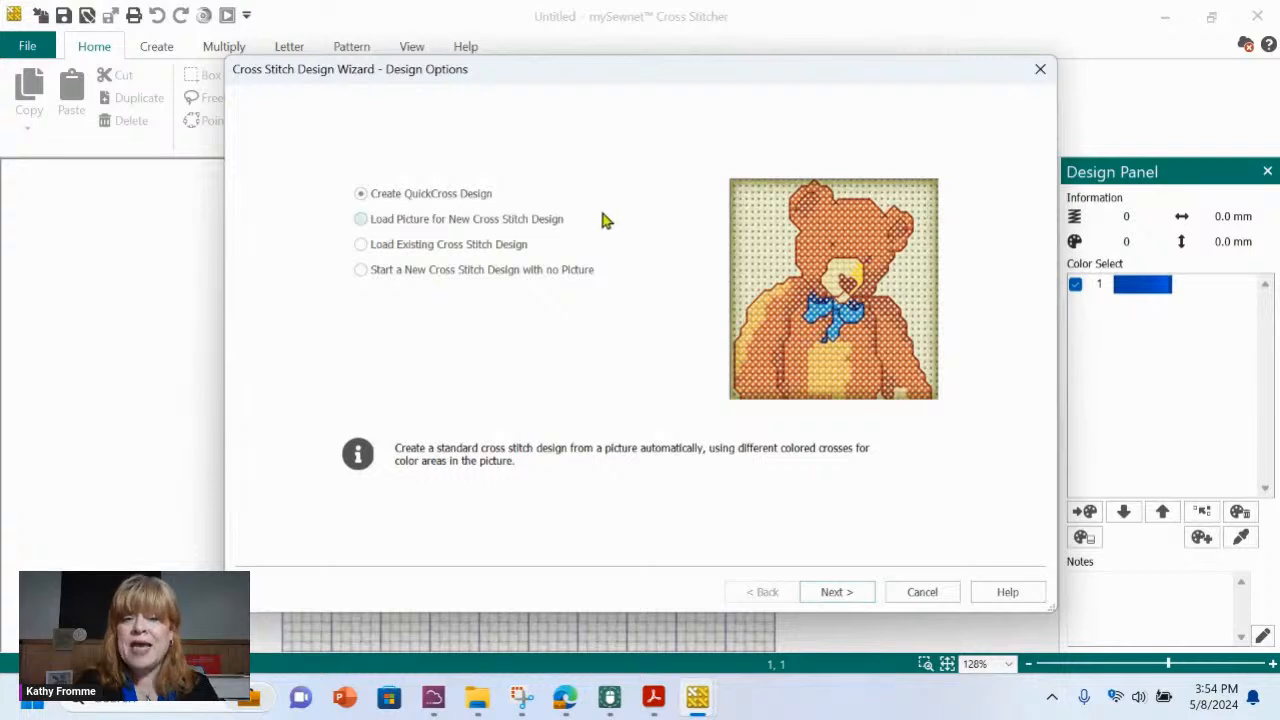
# - Choose to load a picture for a new cross stitch design and load the rose chart from the "May - chart sample" folder
pyautogui.click(362, 220)
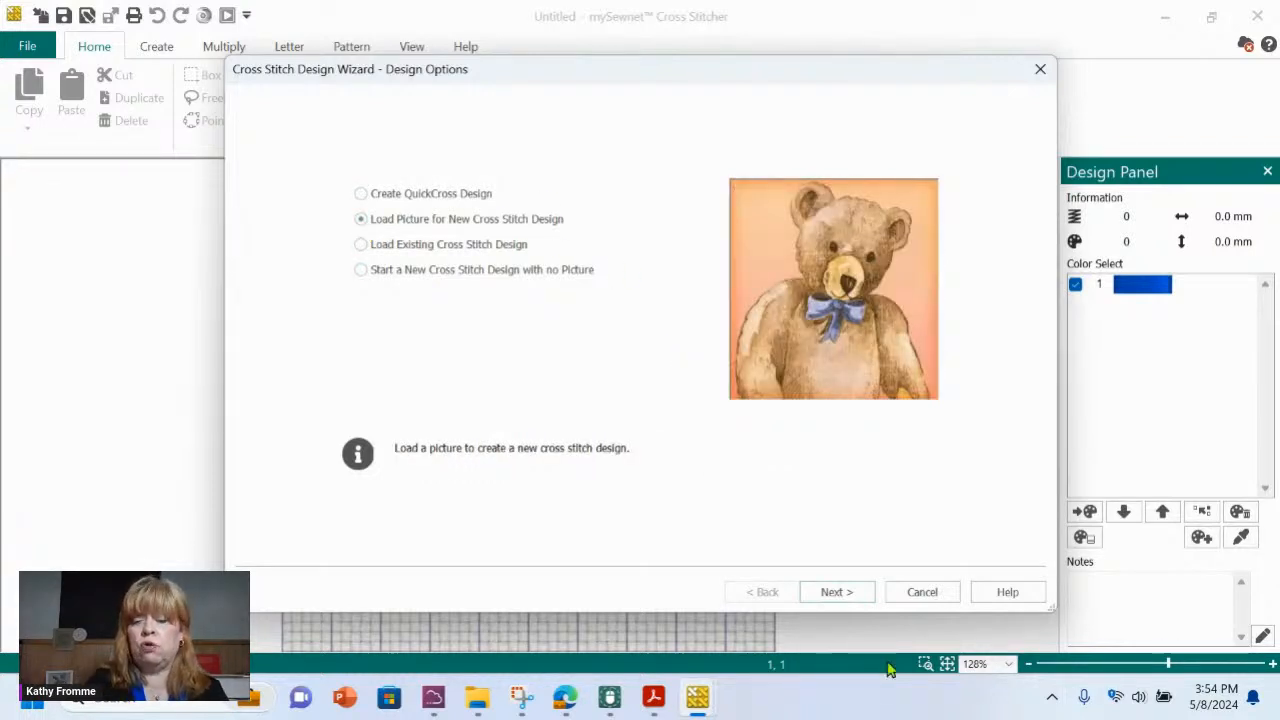
pyautogui.click(842, 595)
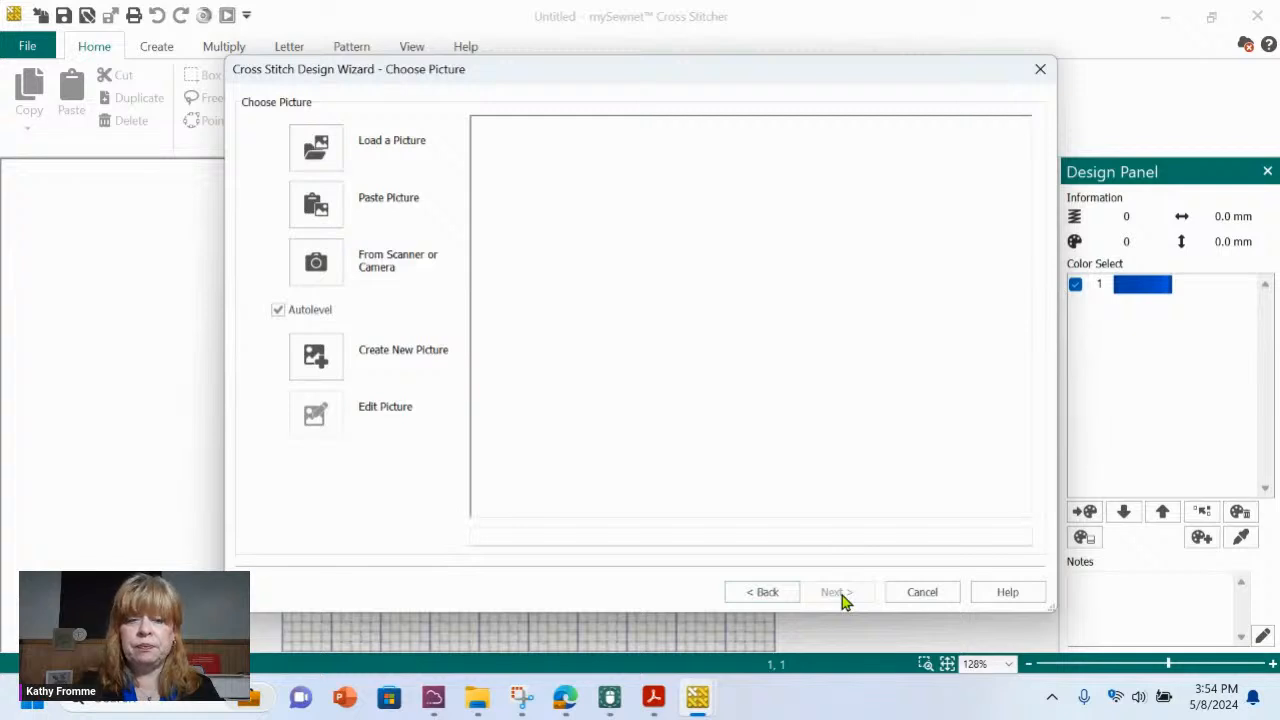
pyautogui.click(322, 151)
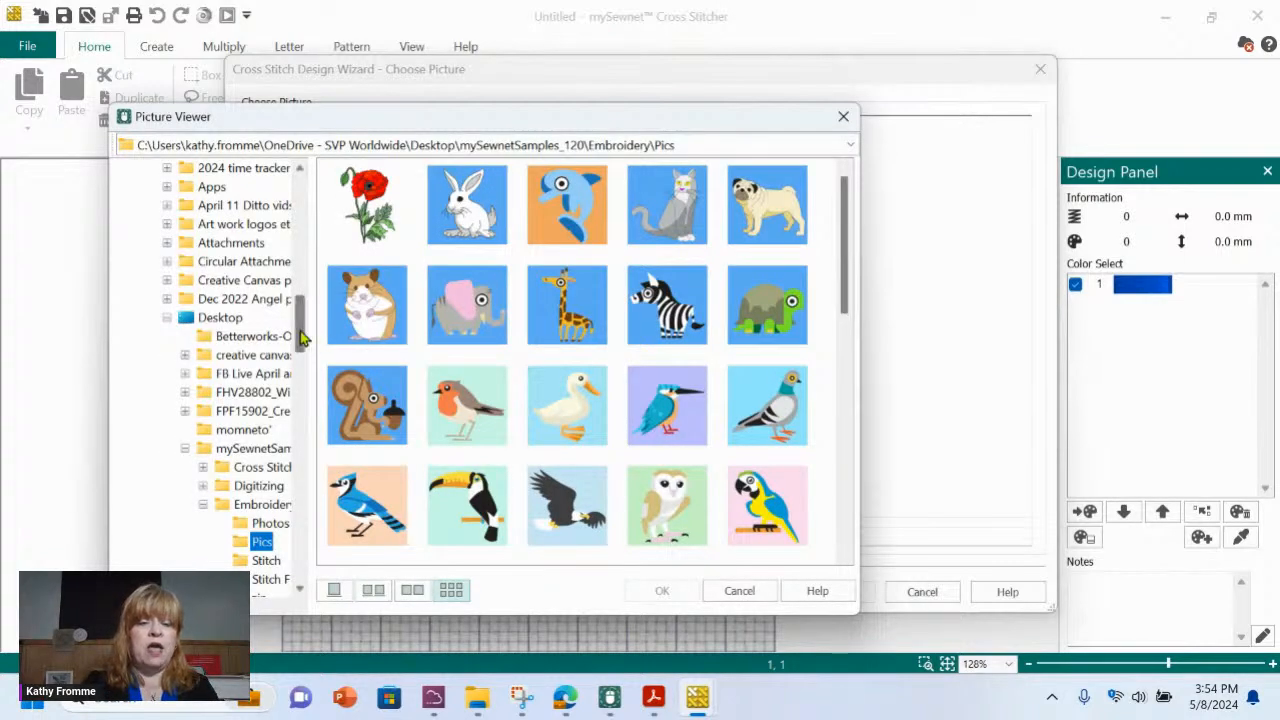
pyautogui.click(242, 374)
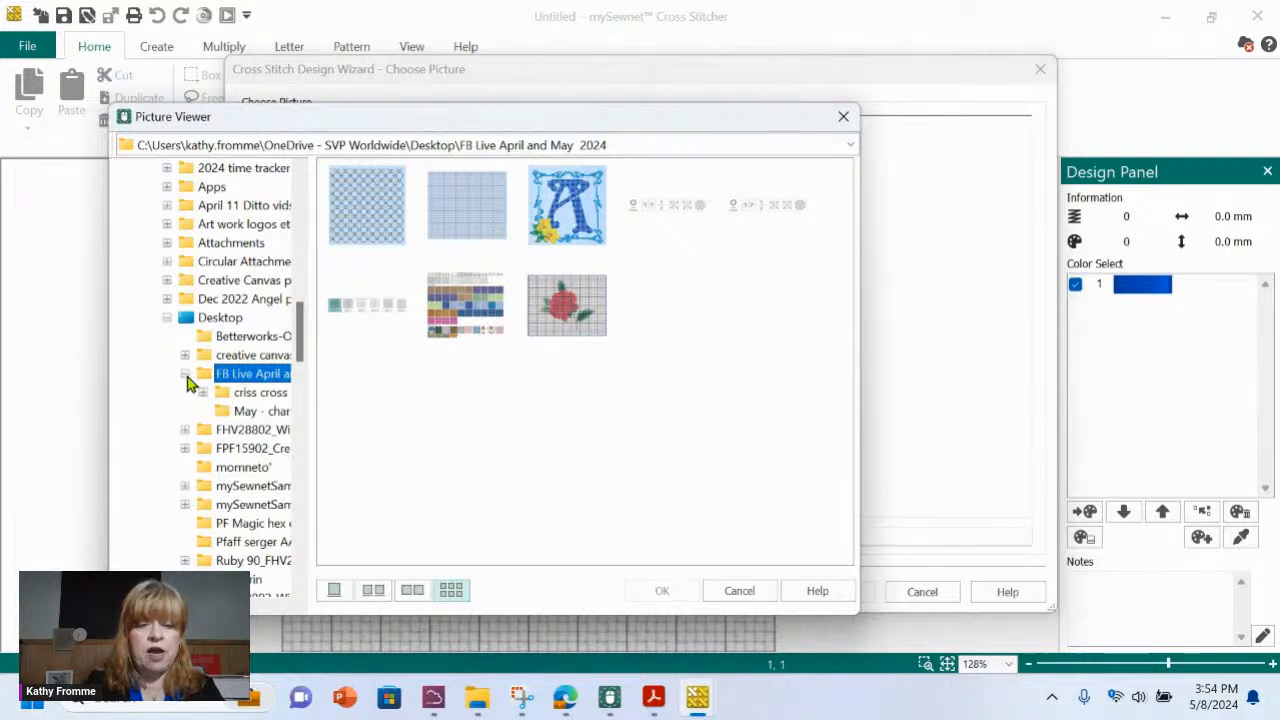
pyautogui.click(226, 416)
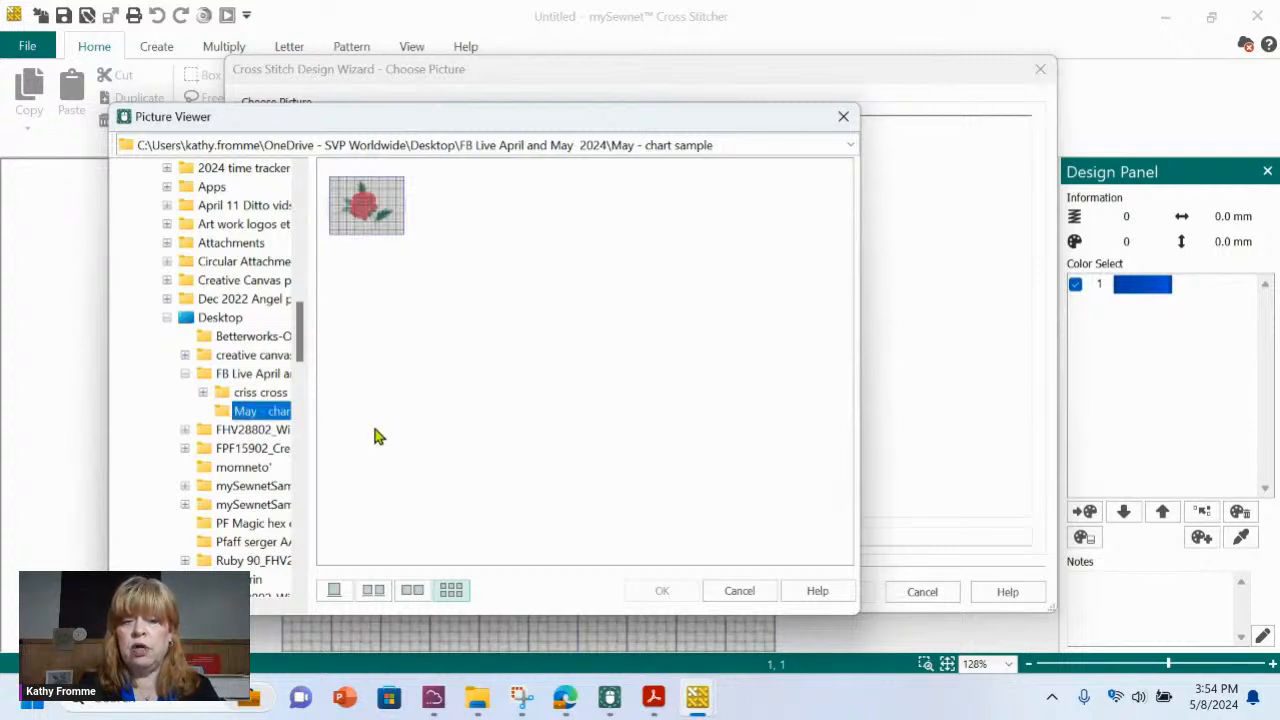
pyautogui.click(367, 225)
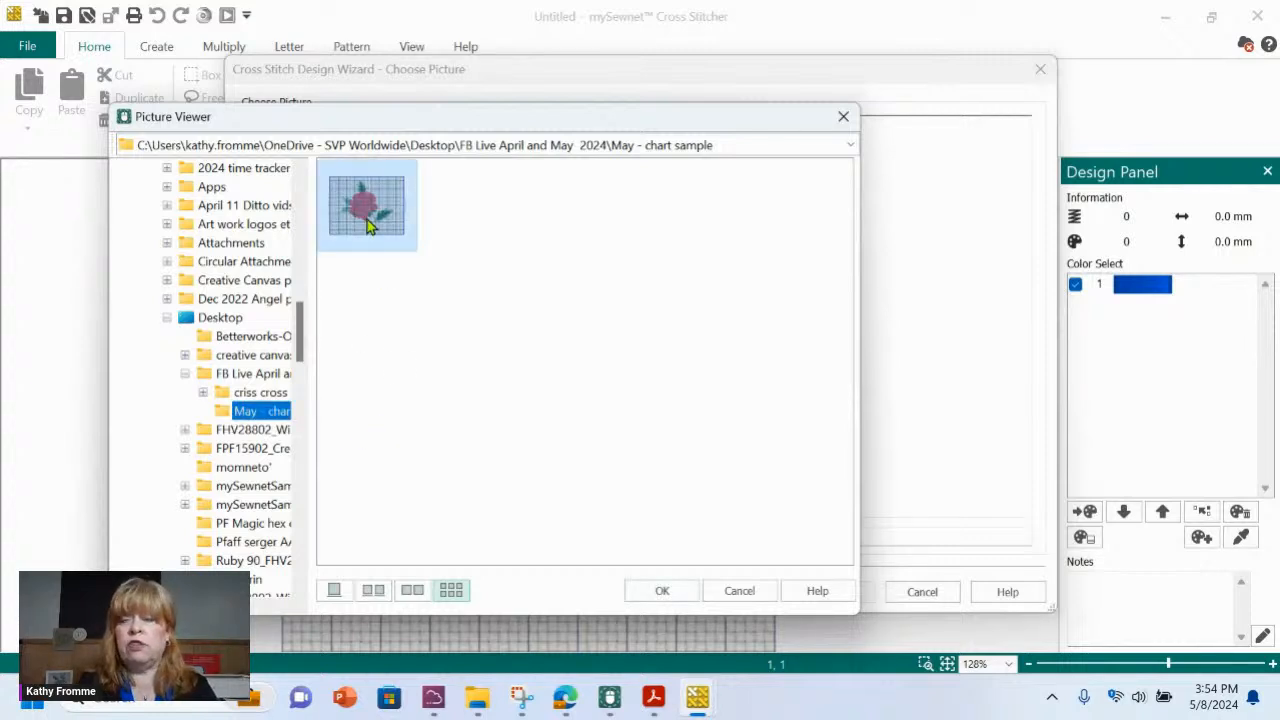
pyautogui.click(664, 591)
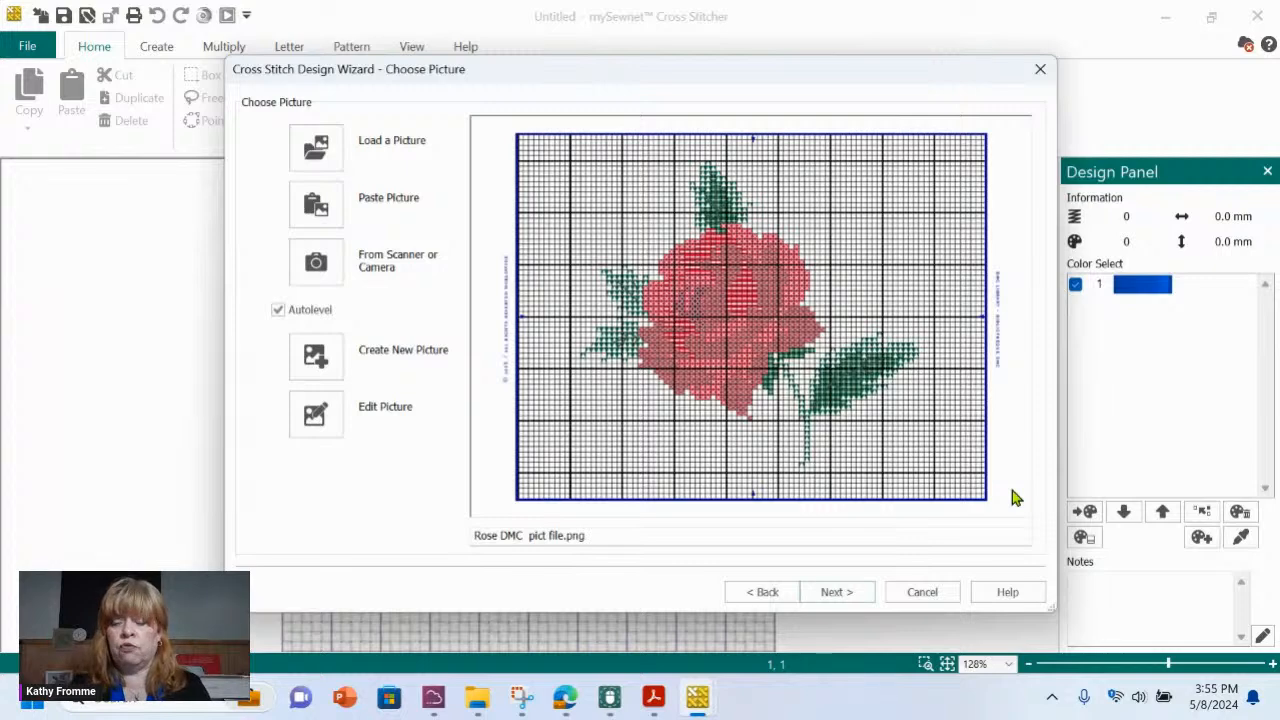
# - Proceed to cropping and move the crop area's upper-right corner in to the edge of the rose chart's grid
pyautogui.click(836, 592)
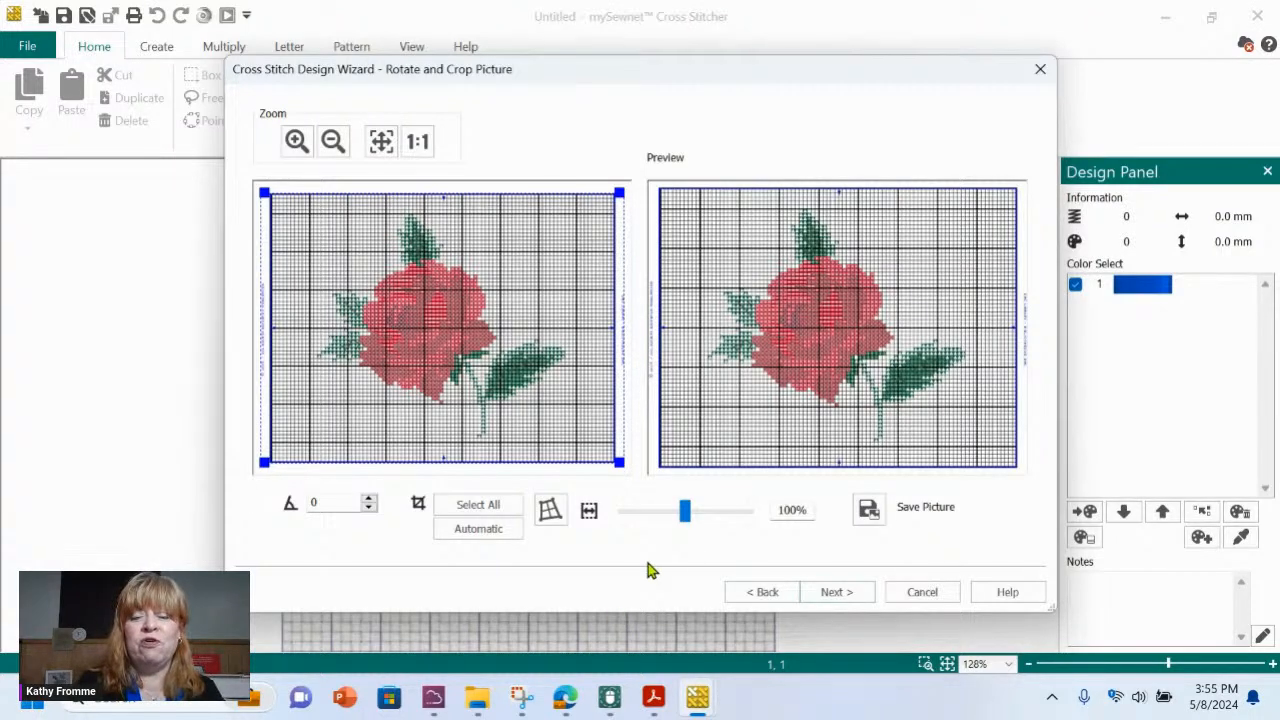
pyautogui.click(296, 143)
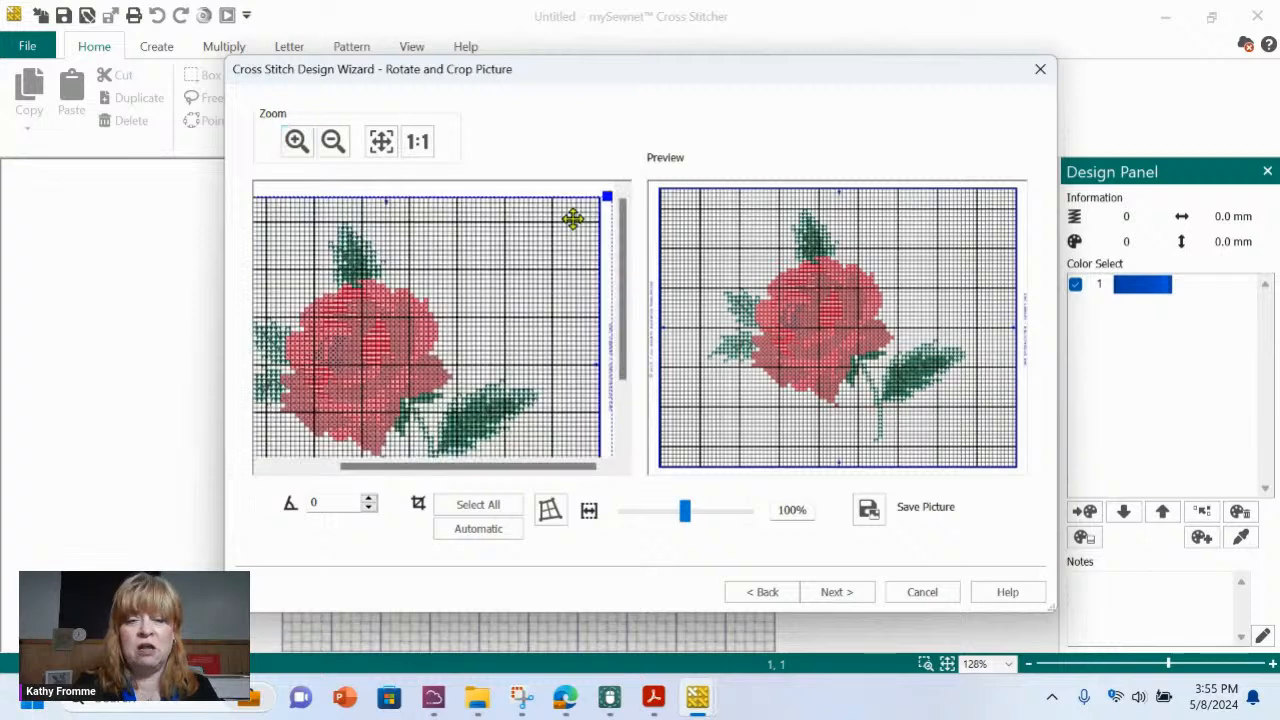
pyautogui.click(296, 142)
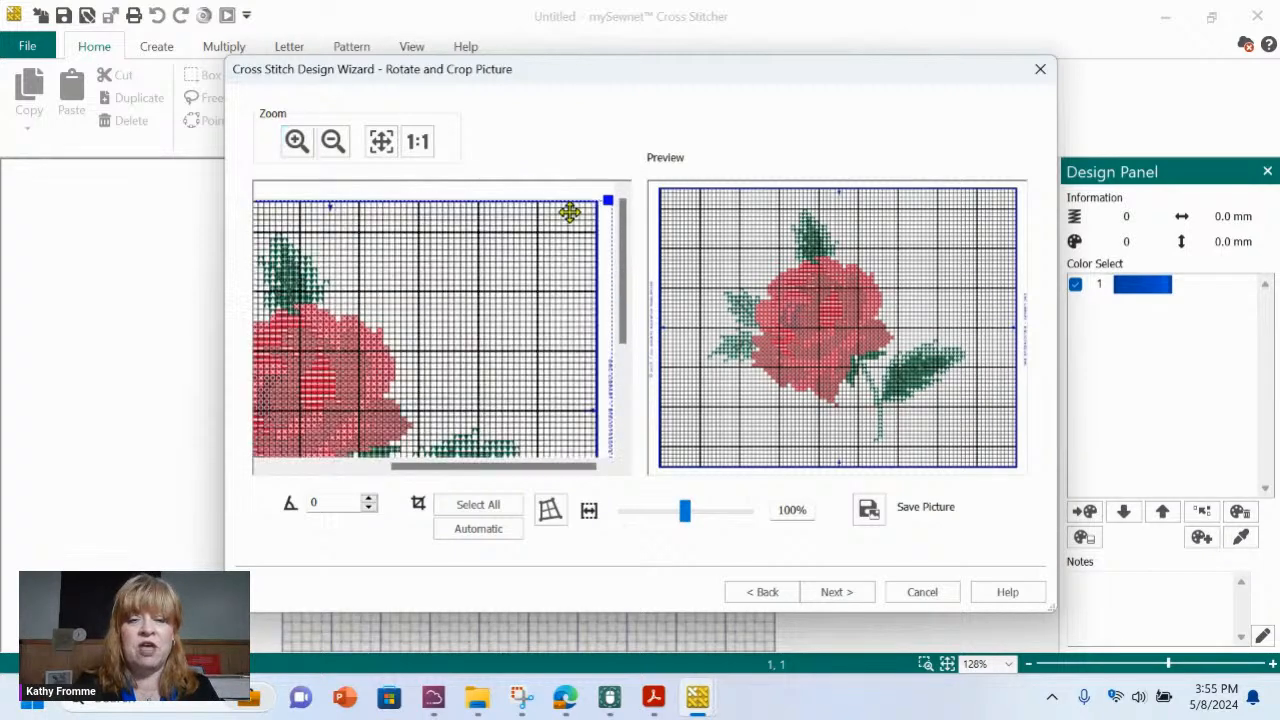
pyautogui.click(297, 142)
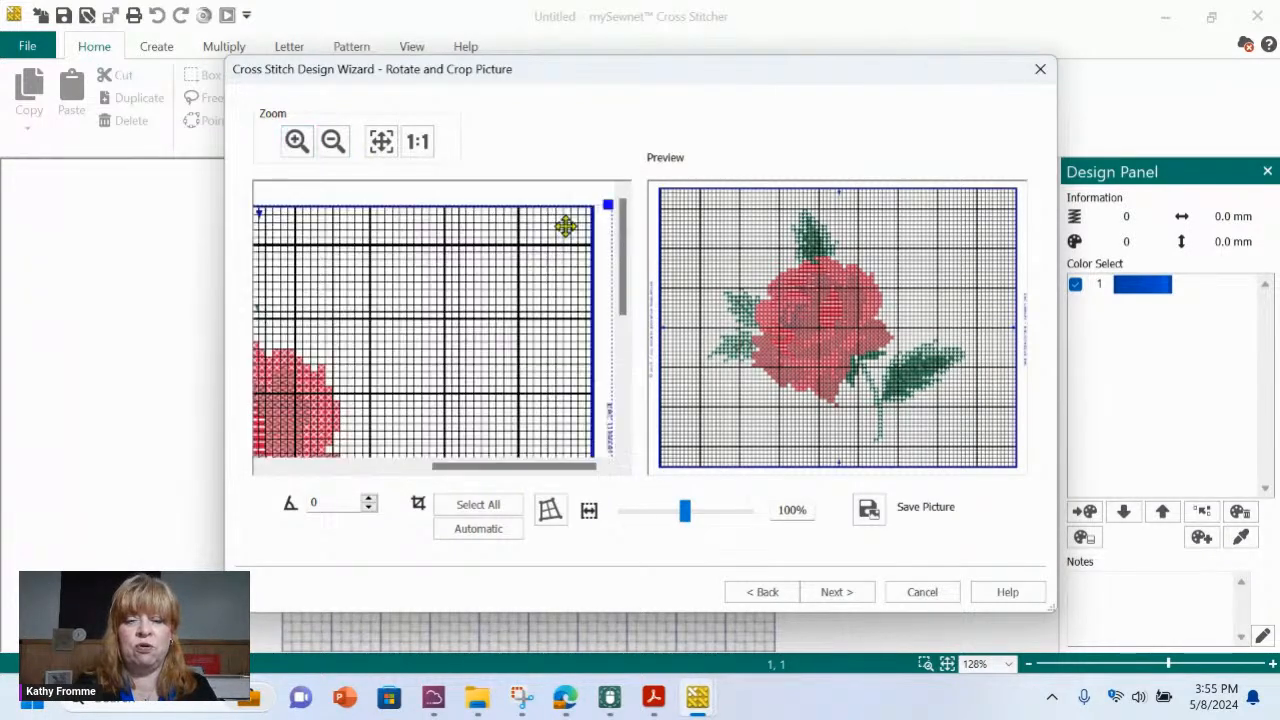
pyautogui.click(297, 141)
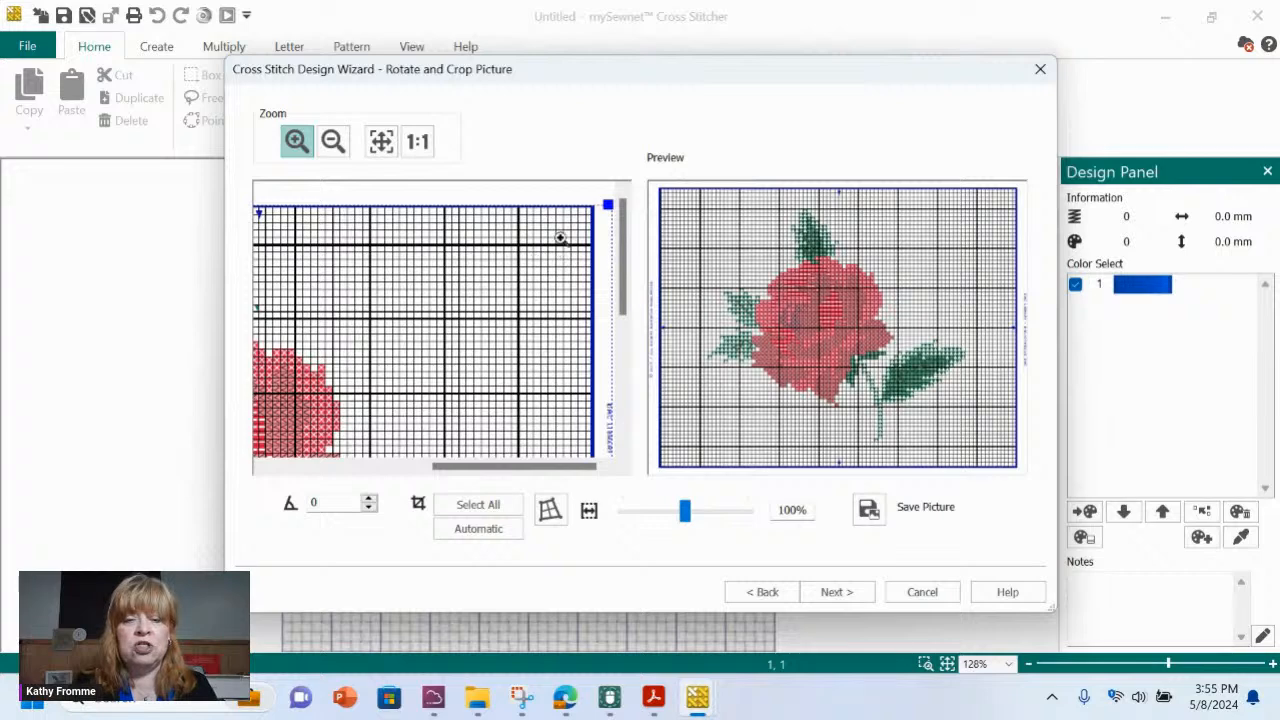
pyautogui.click(297, 141)
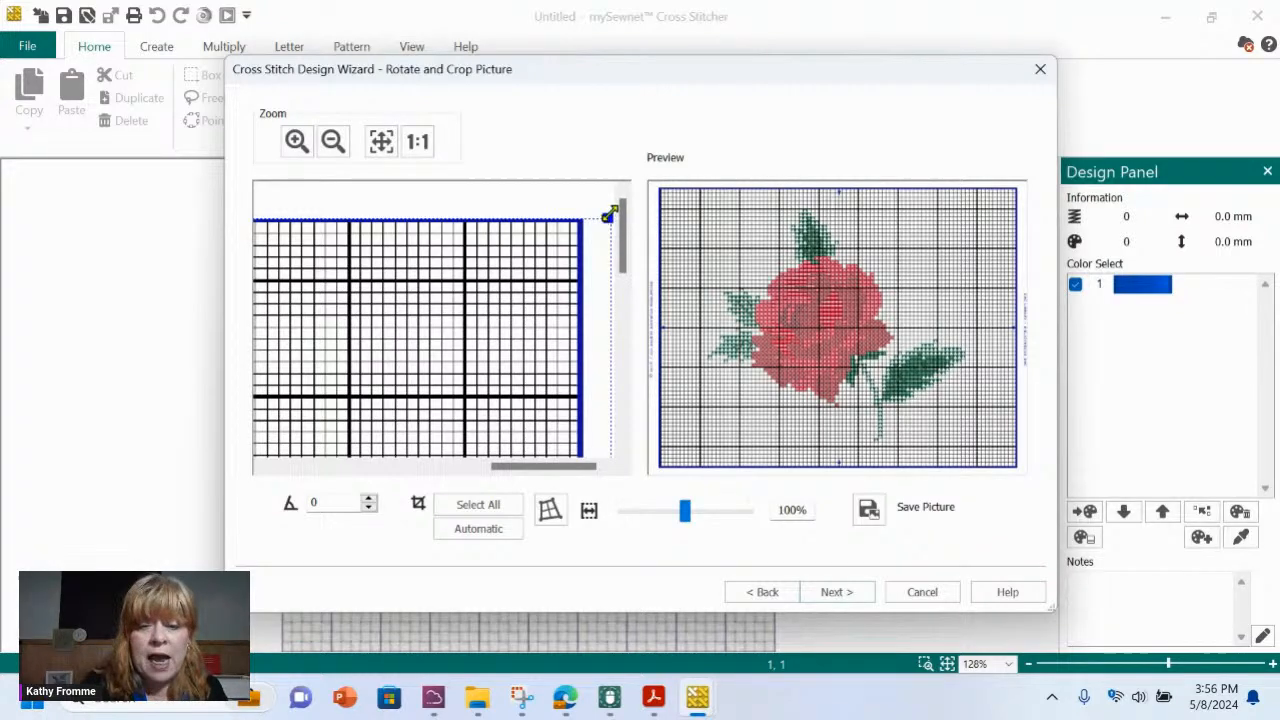
pyautogui.moveTo(608, 217); pyautogui.dragTo(579, 219)
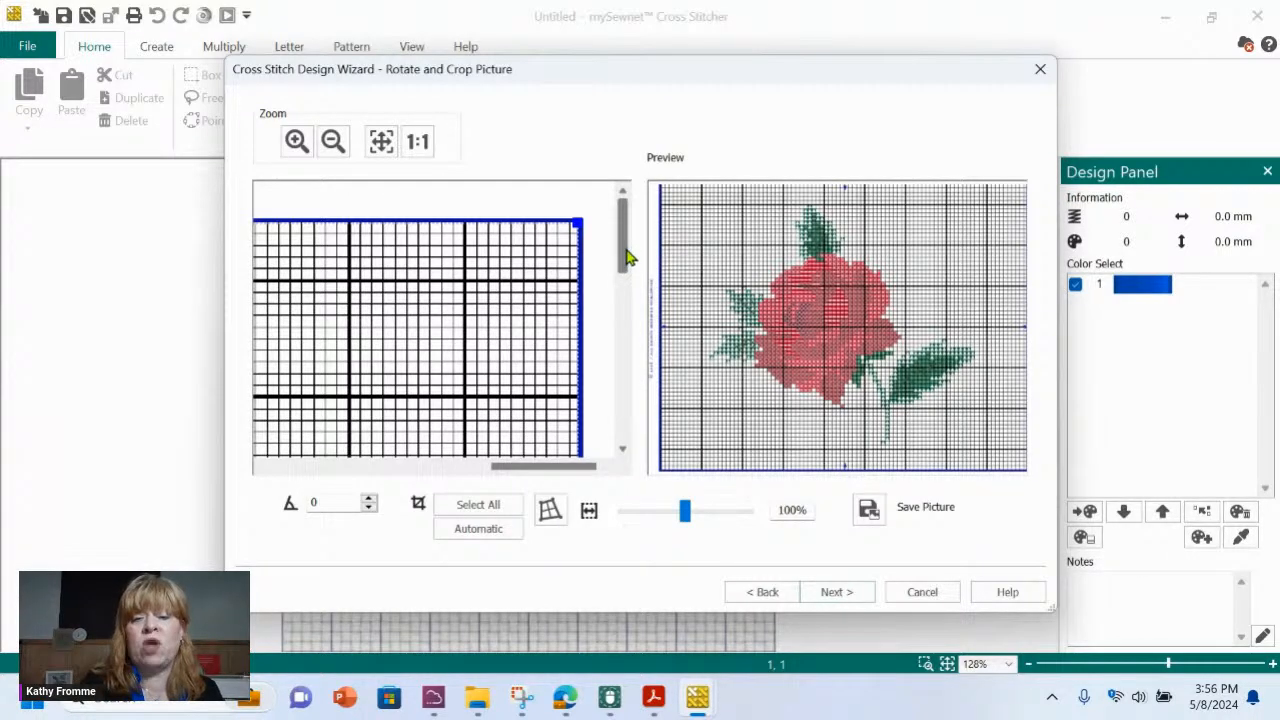
# - Align the crop area's lower-right and lower-left corners with the corresponding corners of the chart grid
pyautogui.moveTo(626, 257); pyautogui.dragTo(617, 432)
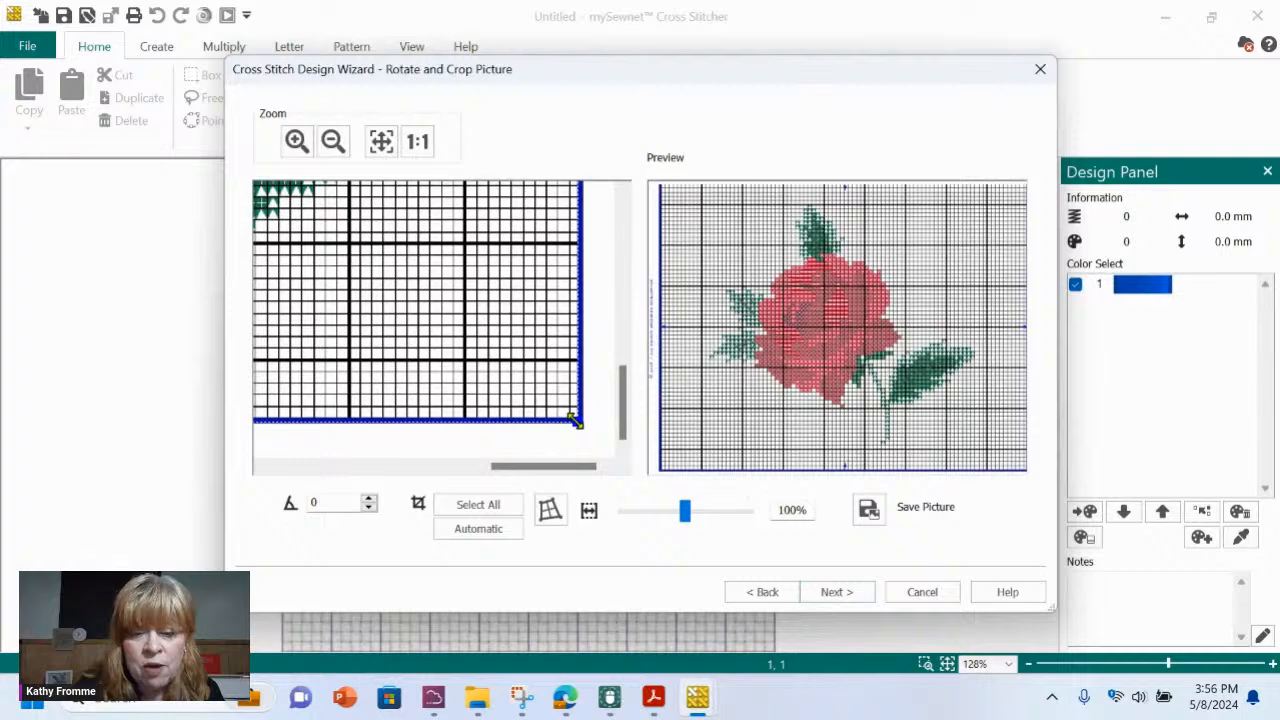
pyautogui.click(576, 421)
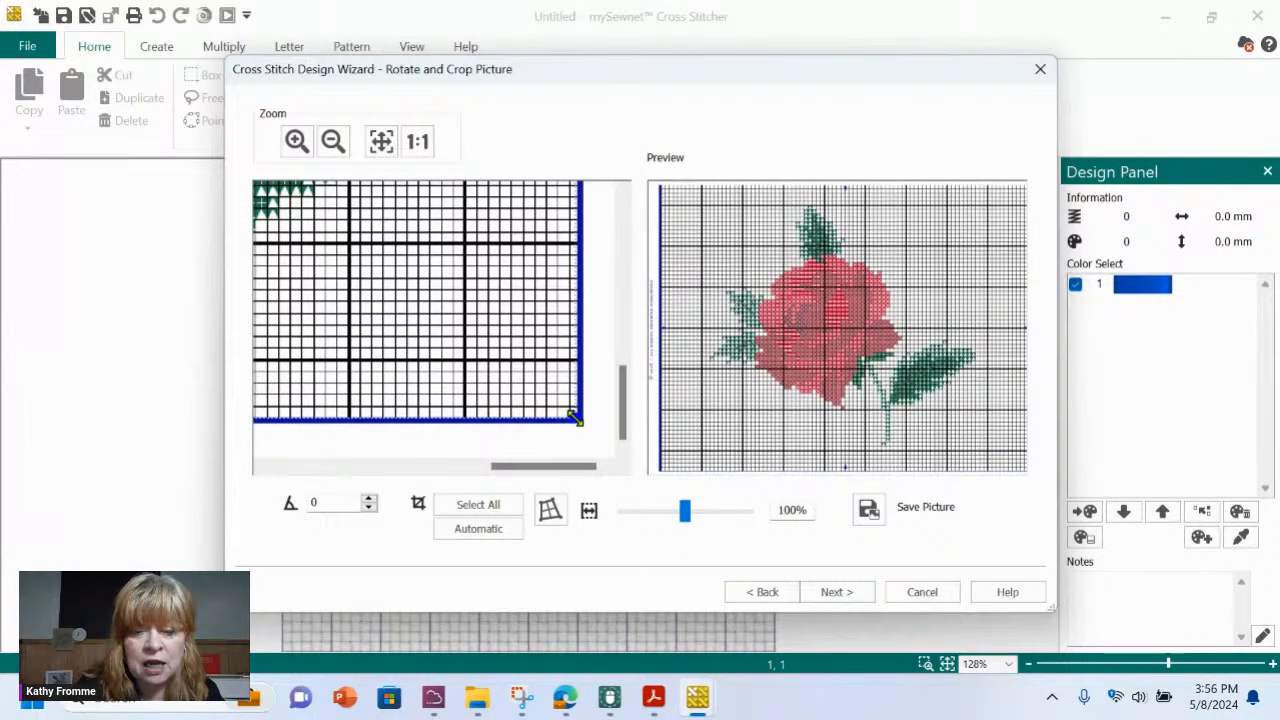
pyautogui.moveTo(576, 421); pyautogui.dragTo(576, 419)
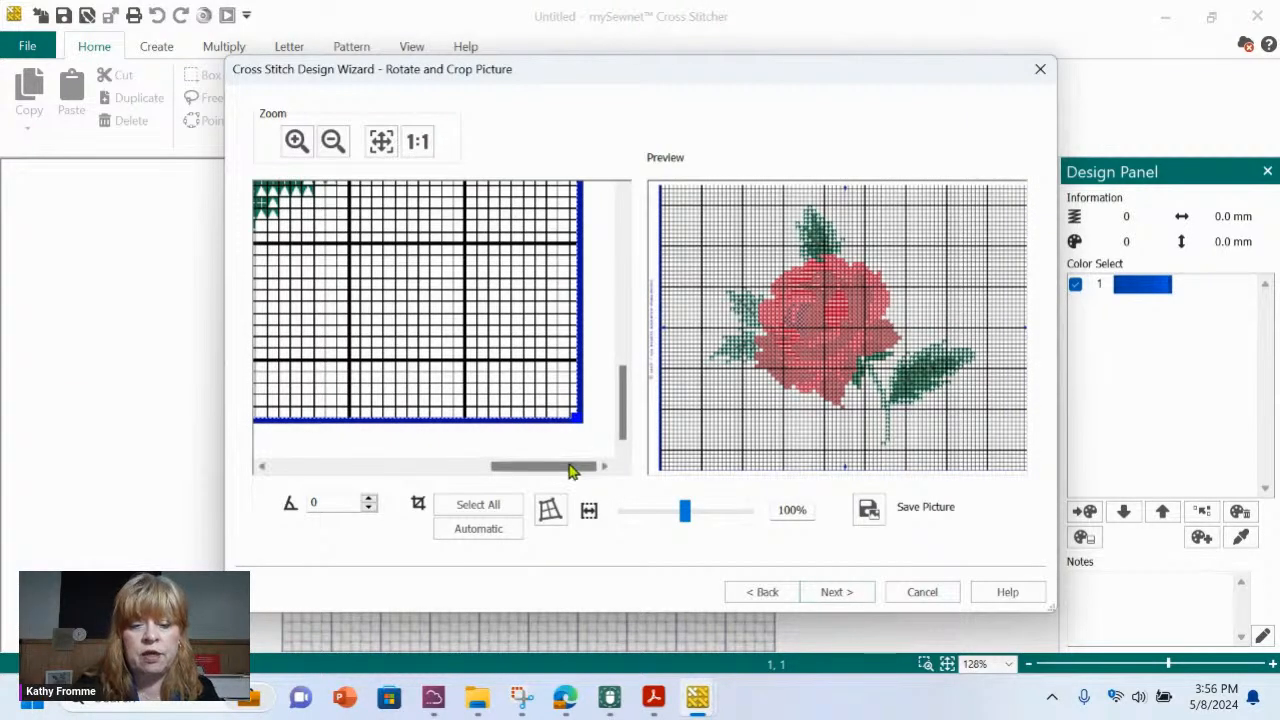
pyautogui.moveTo(571, 466); pyautogui.dragTo(291, 413)
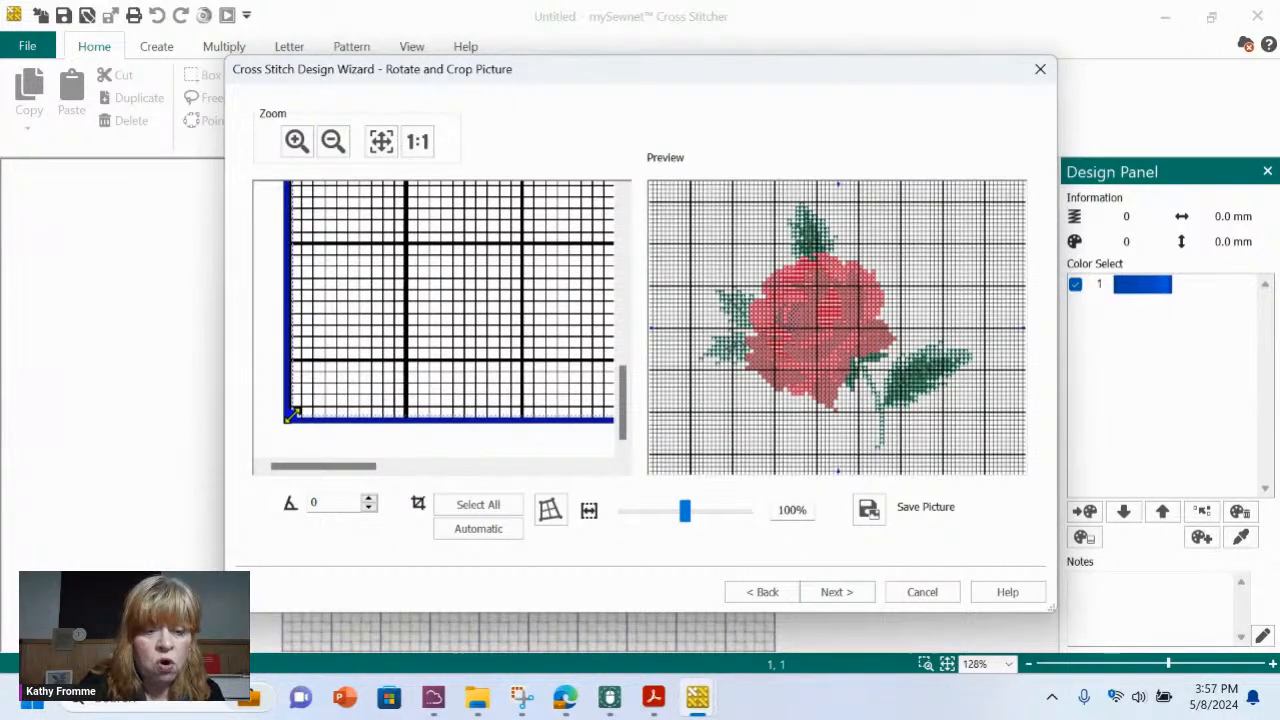
pyautogui.moveTo(291, 413); pyautogui.dragTo(285, 421)
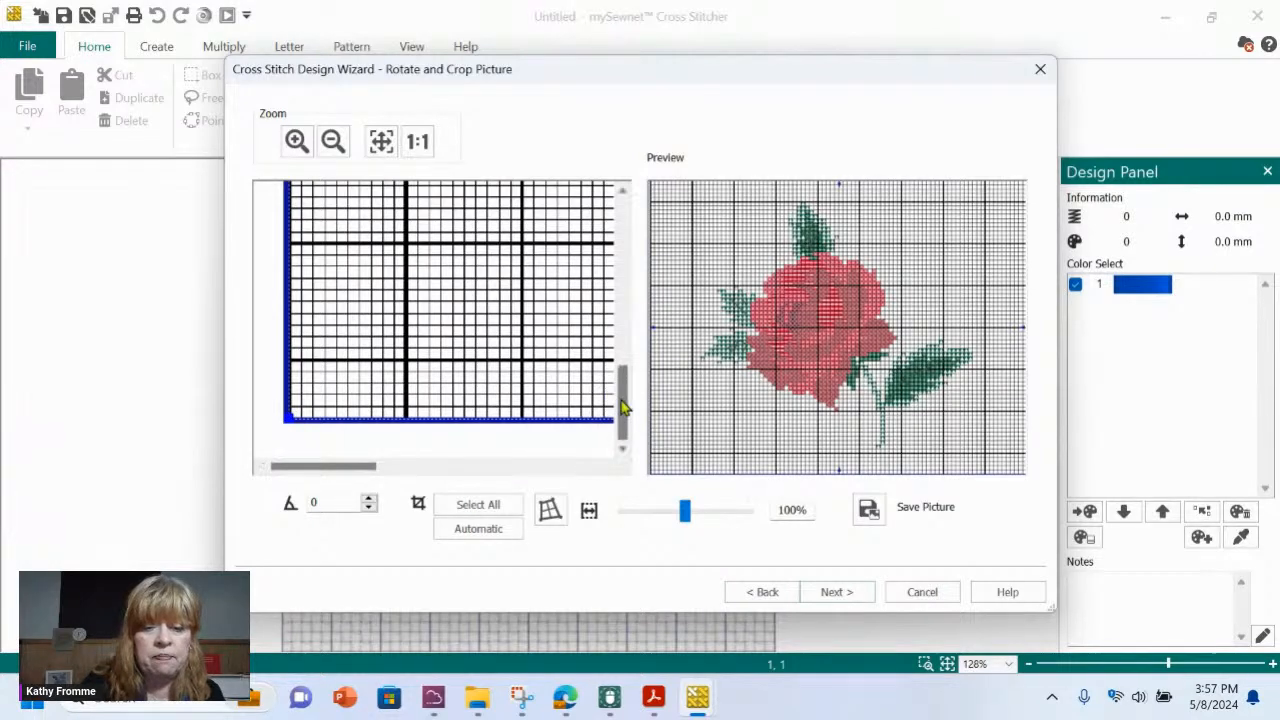
# - Align the crop area's upper-left corner with the grid corner and check the upper-right corner
pyautogui.moveTo(622, 415); pyautogui.dragTo(607, 249)
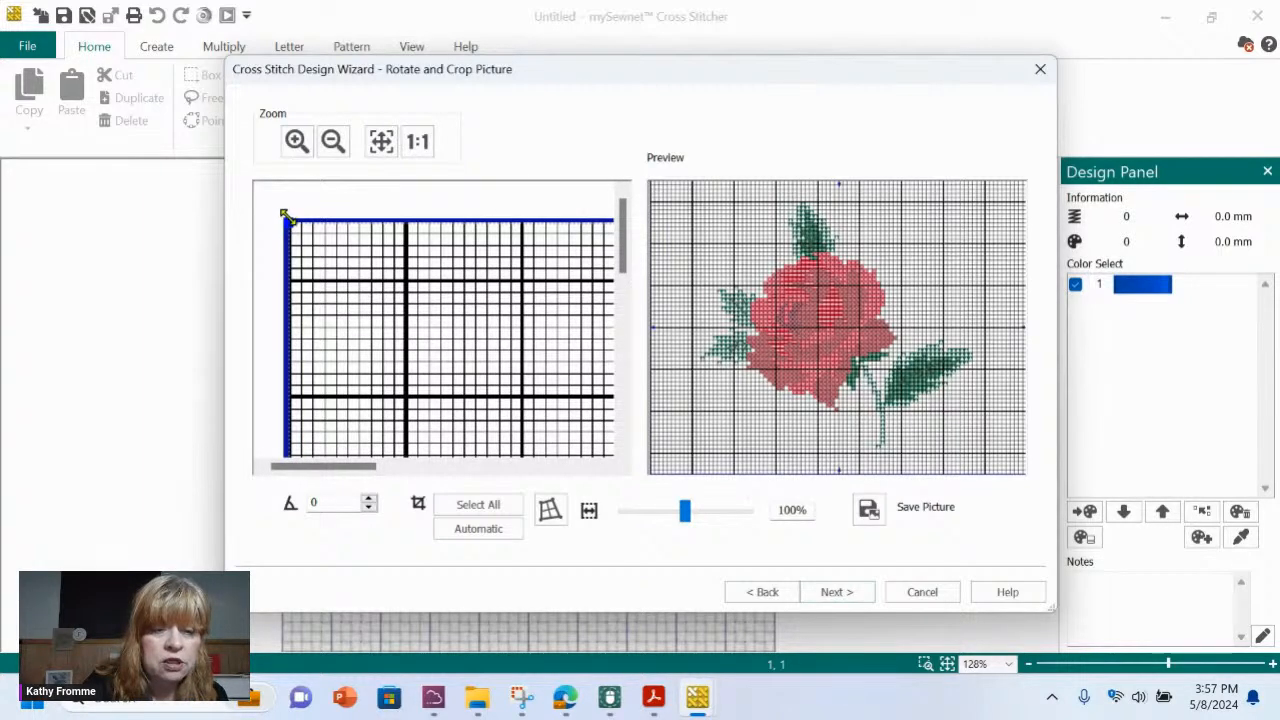
pyautogui.moveTo(284, 216); pyautogui.dragTo(288, 217)
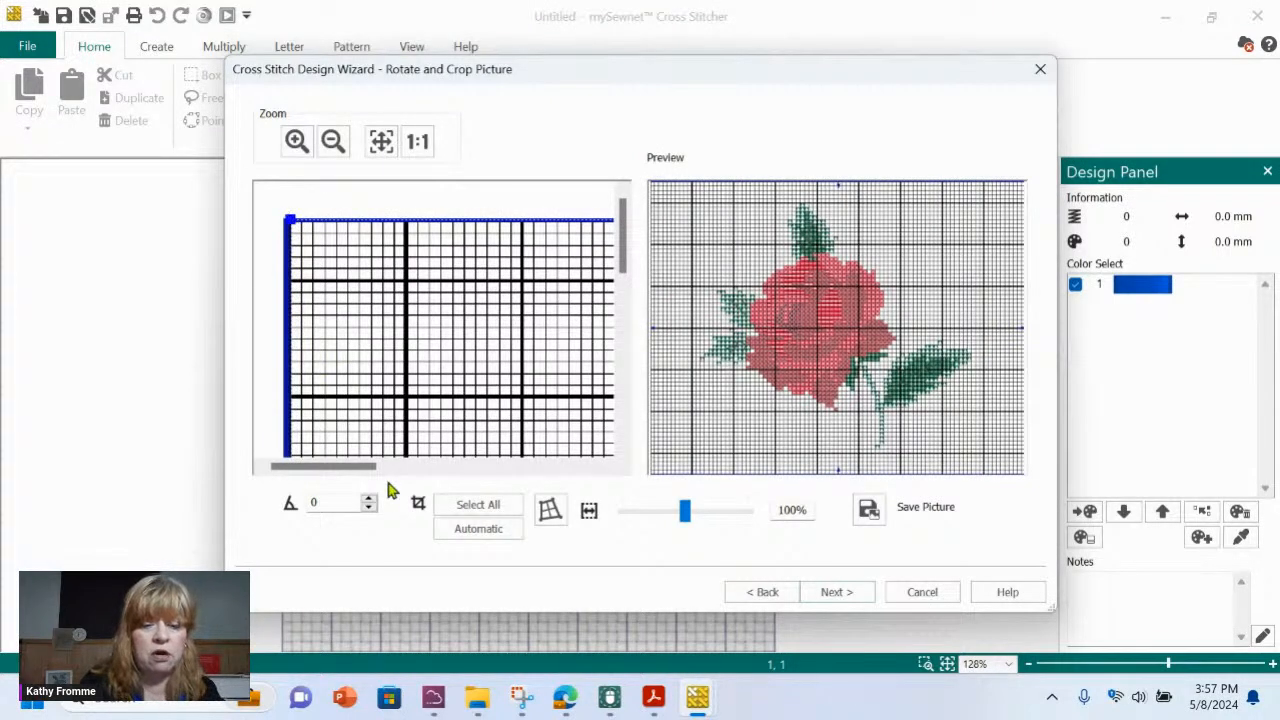
pyautogui.moveTo(366, 474); pyautogui.dragTo(605, 500)
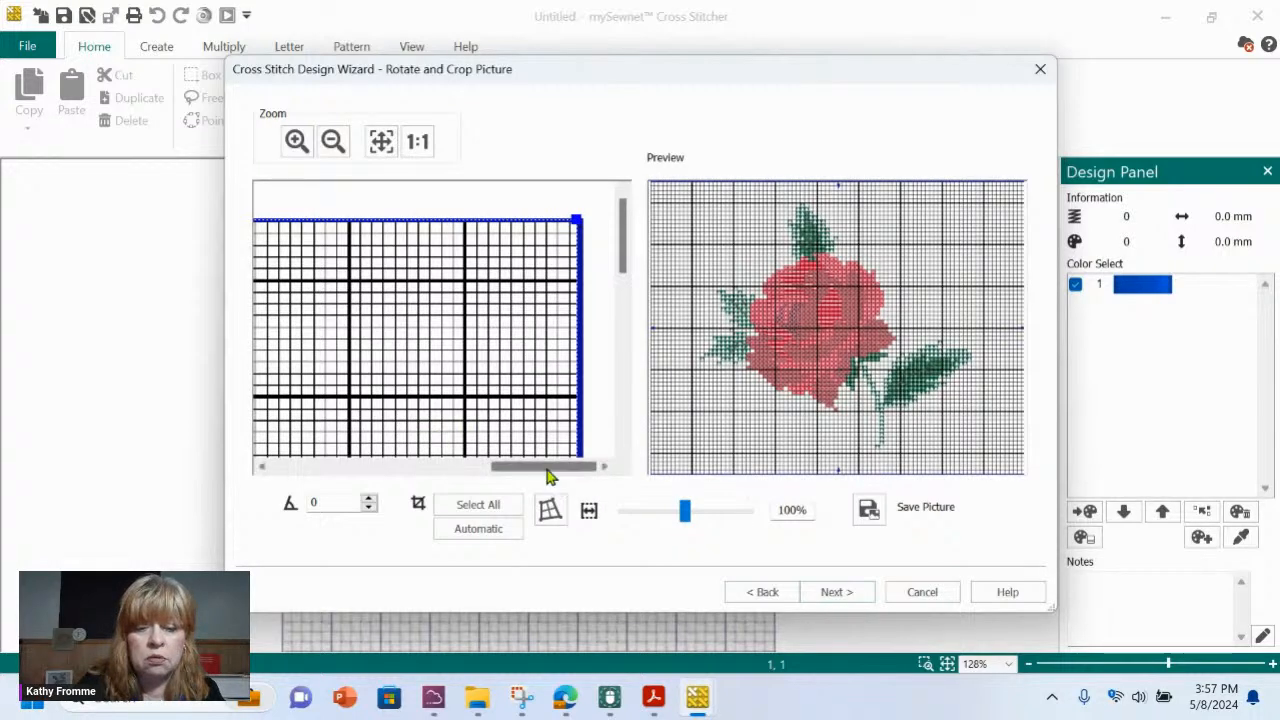
# - Try to reset the accidentally changed crop area by returning to the picture selection page and proceeding to cropping again
pyautogui.moveTo(560, 466); pyautogui.dragTo(434, 480)
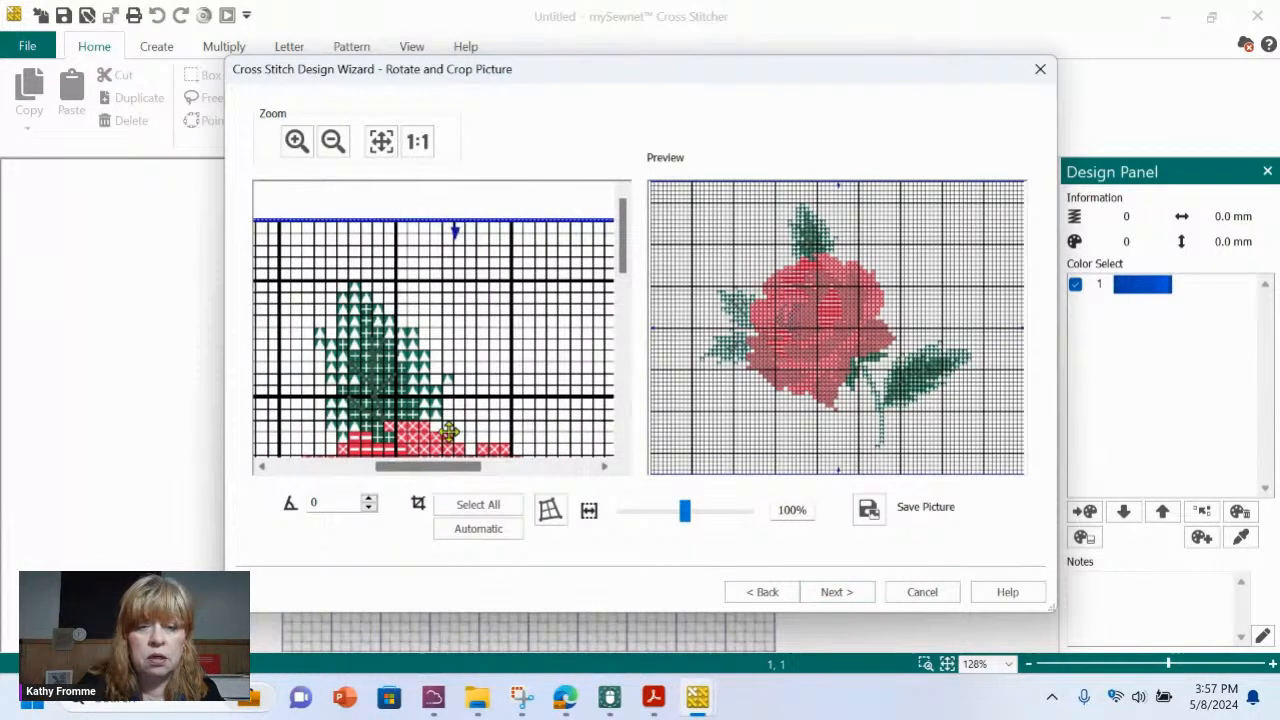
pyautogui.click(479, 223)
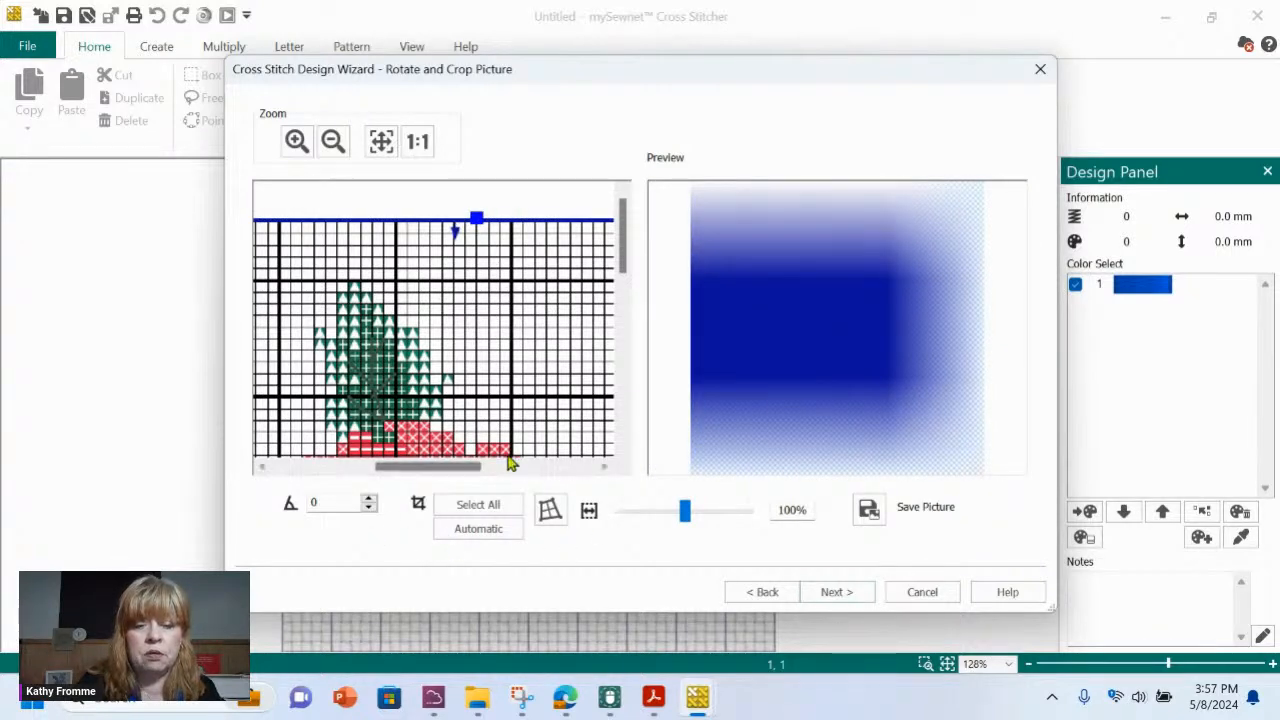
pyautogui.moveTo(471, 467); pyautogui.dragTo(603, 474)
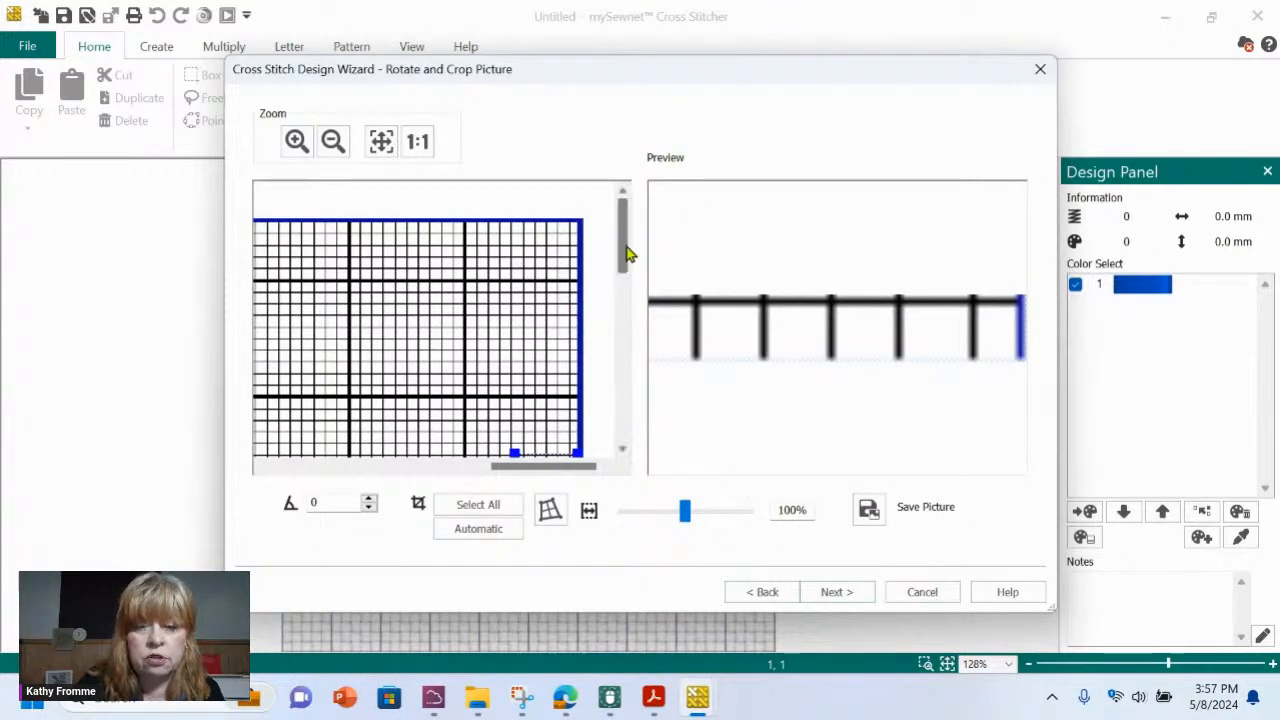
pyautogui.moveTo(627, 252); pyautogui.dragTo(621, 294)
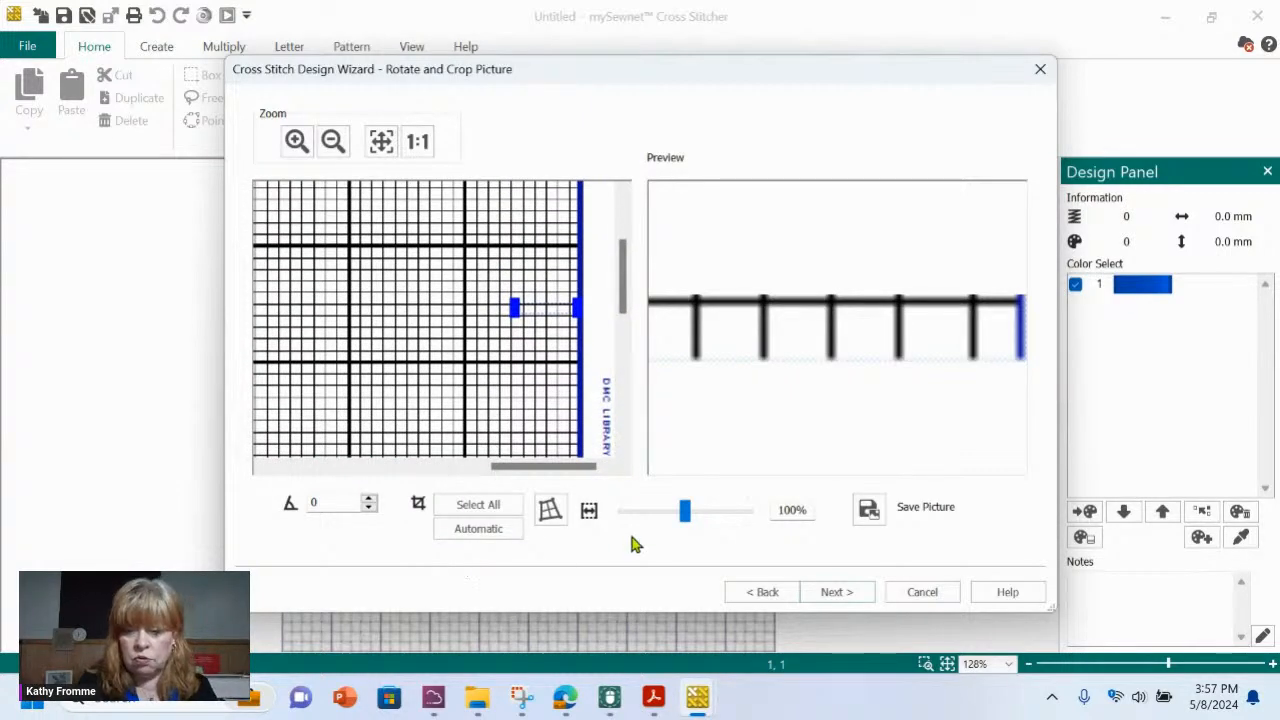
pyautogui.click(757, 594)
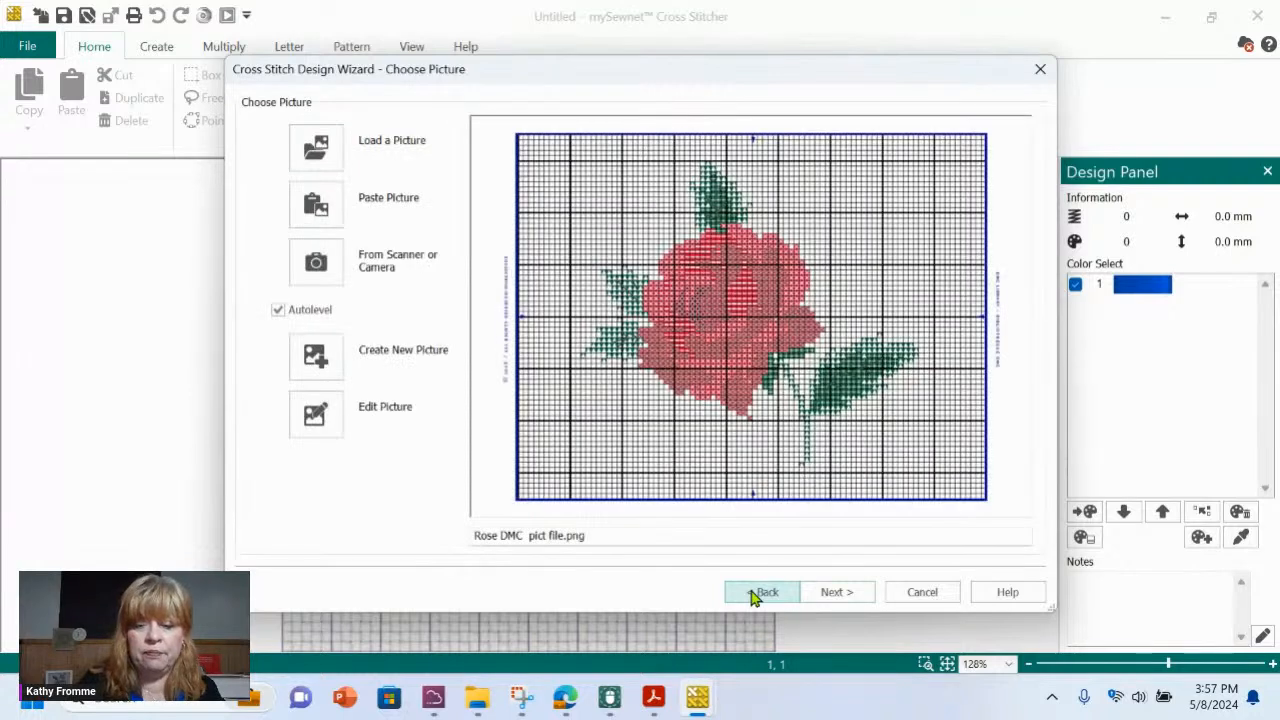
pyautogui.click(845, 594)
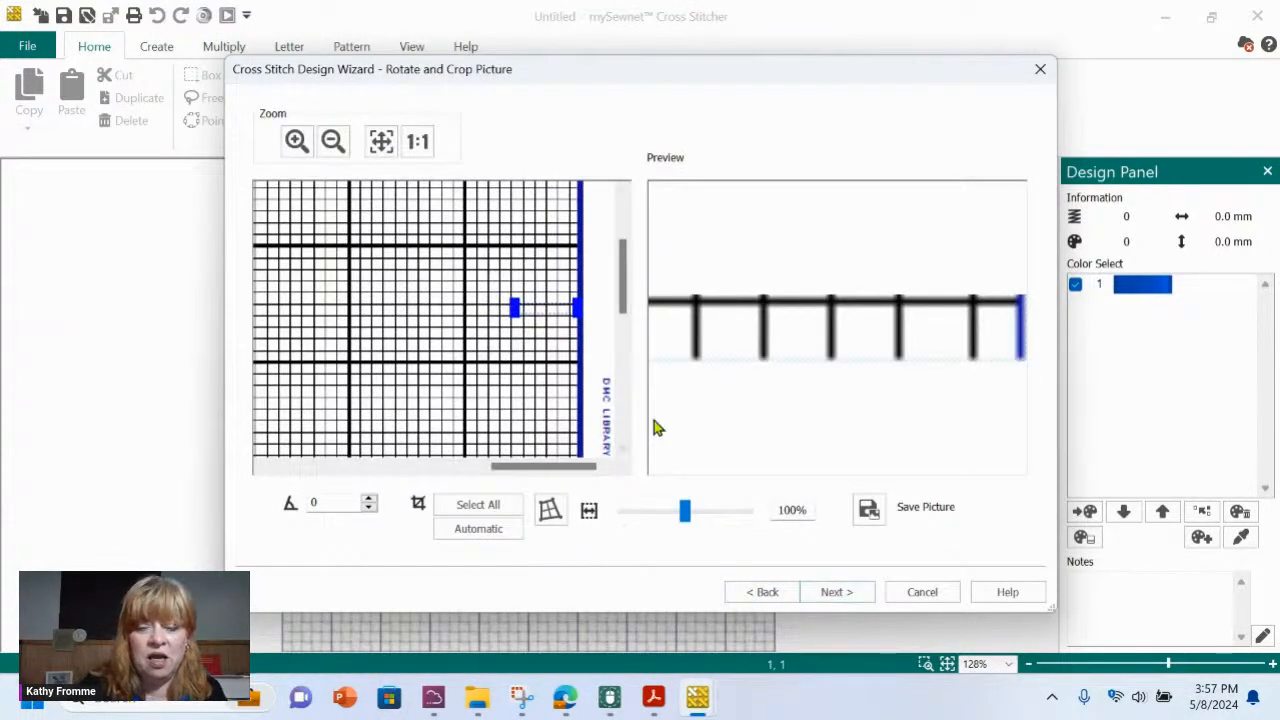
# - Move the small crop area up to the chart grid's upper-right corner and widen it along the grid's upper edge
pyautogui.moveTo(574, 299); pyautogui.dragTo(570, 190)
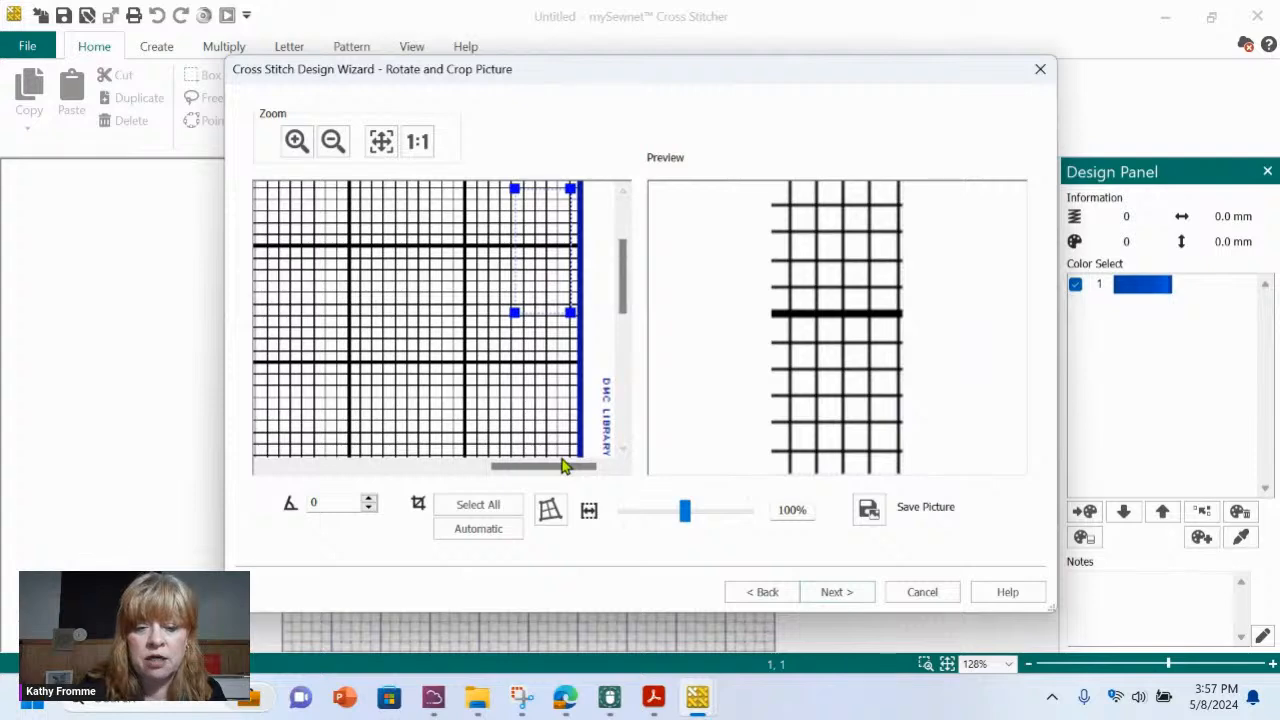
pyautogui.scroll(-3, 562, 467)
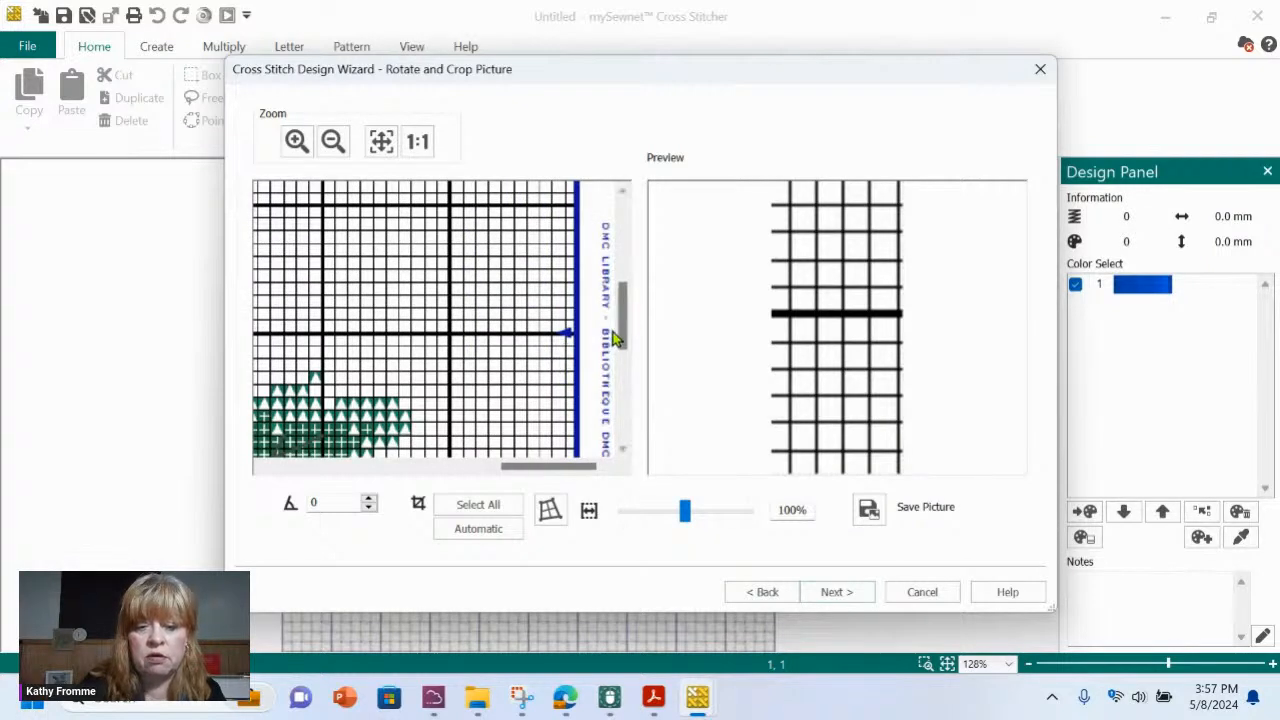
pyautogui.moveTo(615, 338); pyautogui.dragTo(623, 251)
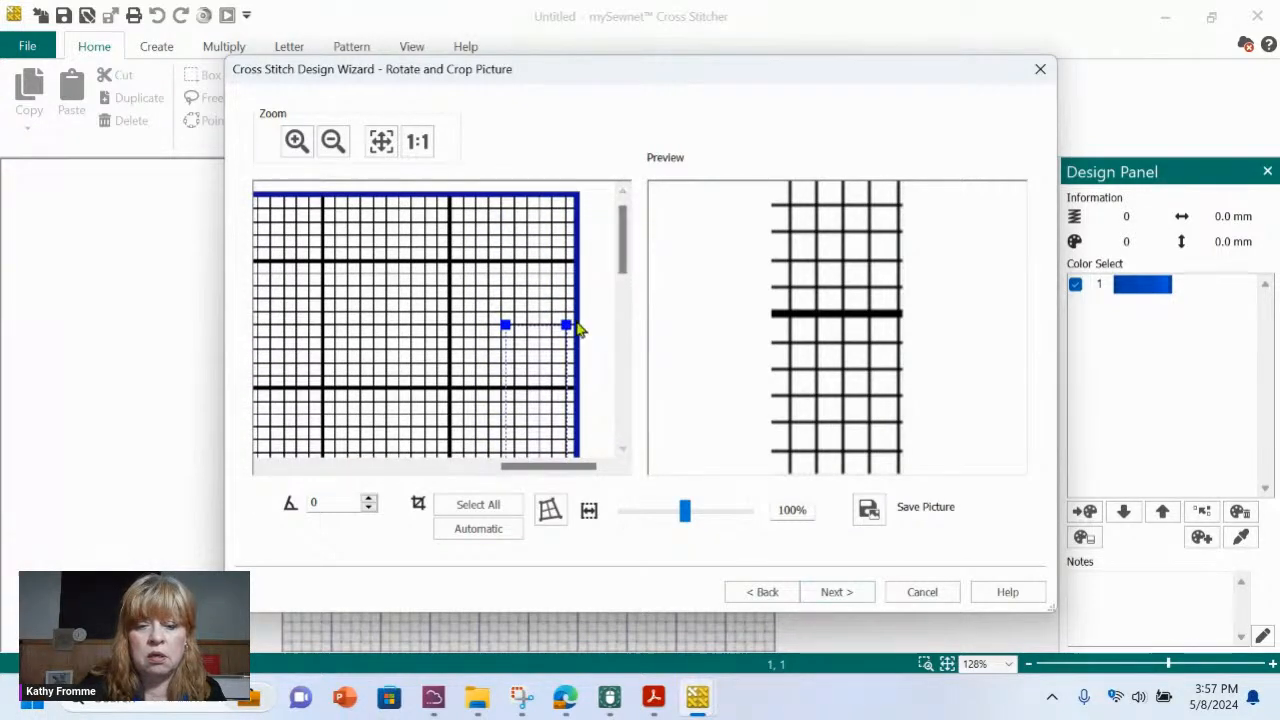
pyautogui.moveTo(566, 323); pyautogui.dragTo(575, 199)
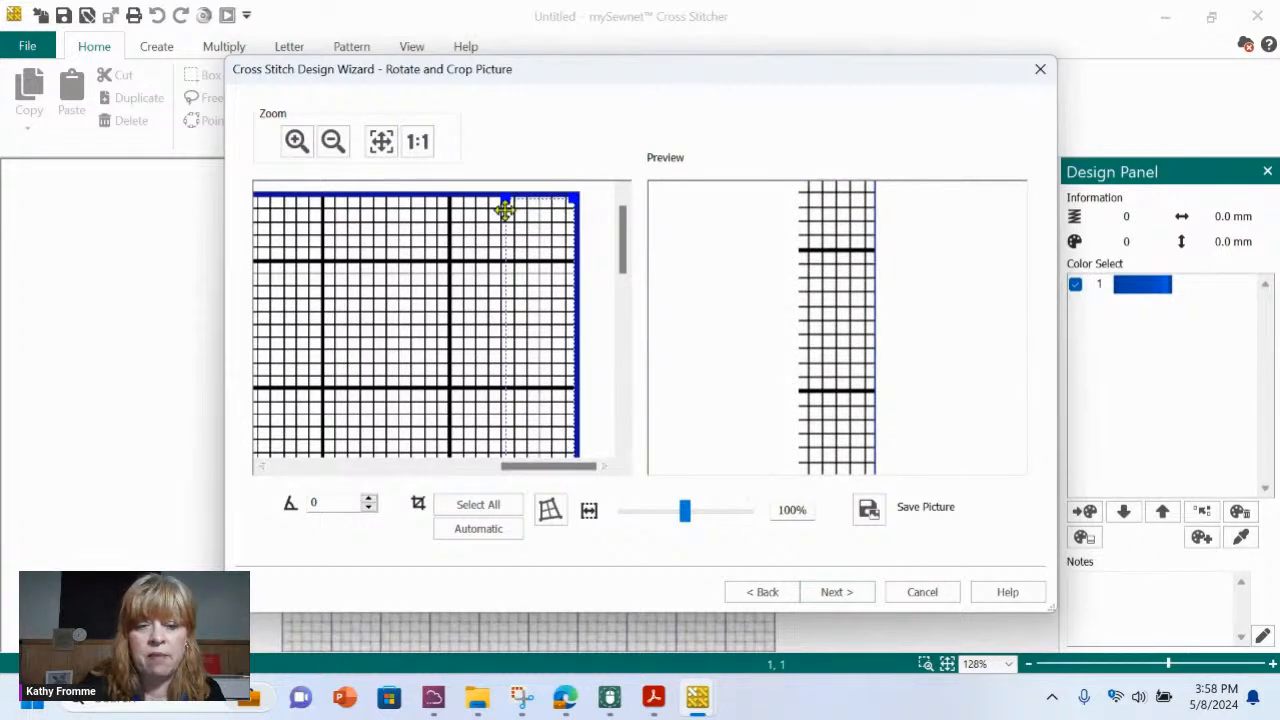
pyautogui.moveTo(500, 193)
pyautogui.mouseDown()
pyautogui.moveTo(507, 212)
pyautogui.moveTo(314, 238)
pyautogui.moveTo(286, 309)
pyautogui.moveTo(271, 430)
pyautogui.mouseUp()
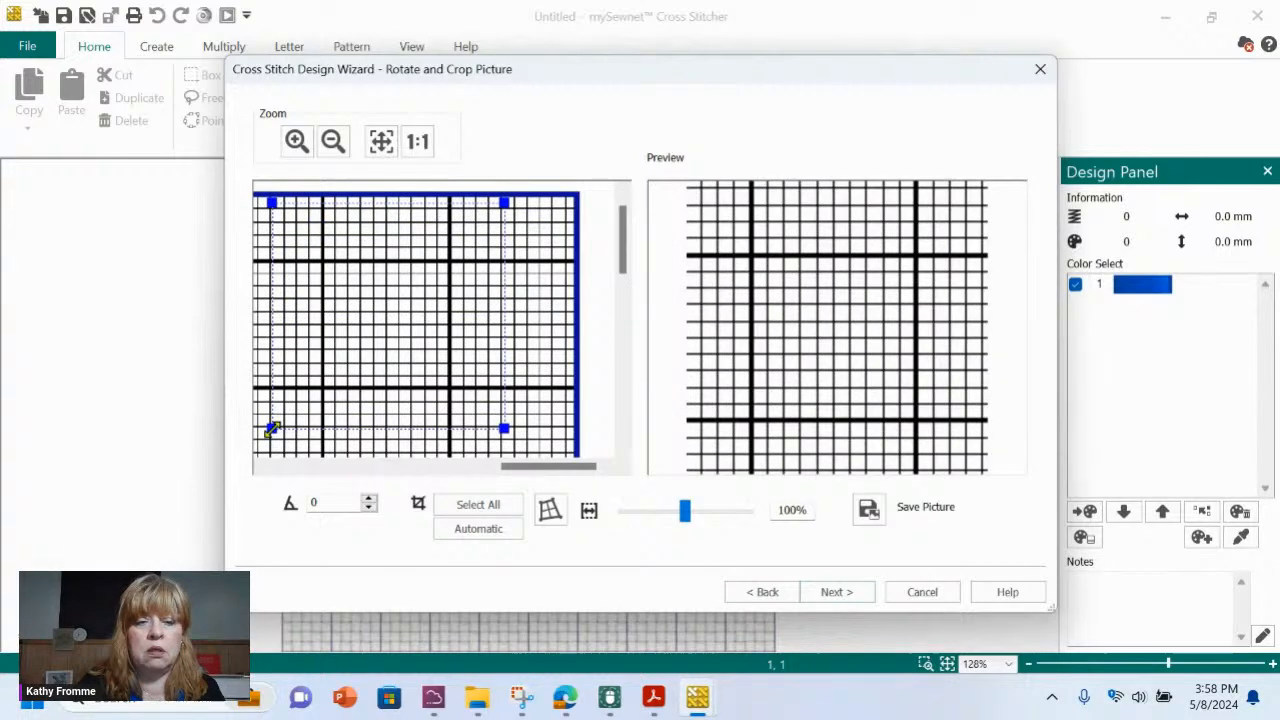
# - Enlarge the crop area over the whole rose chart by extending its lower-left and lower-right corners to the grid's edges
pyautogui.click(381, 141)
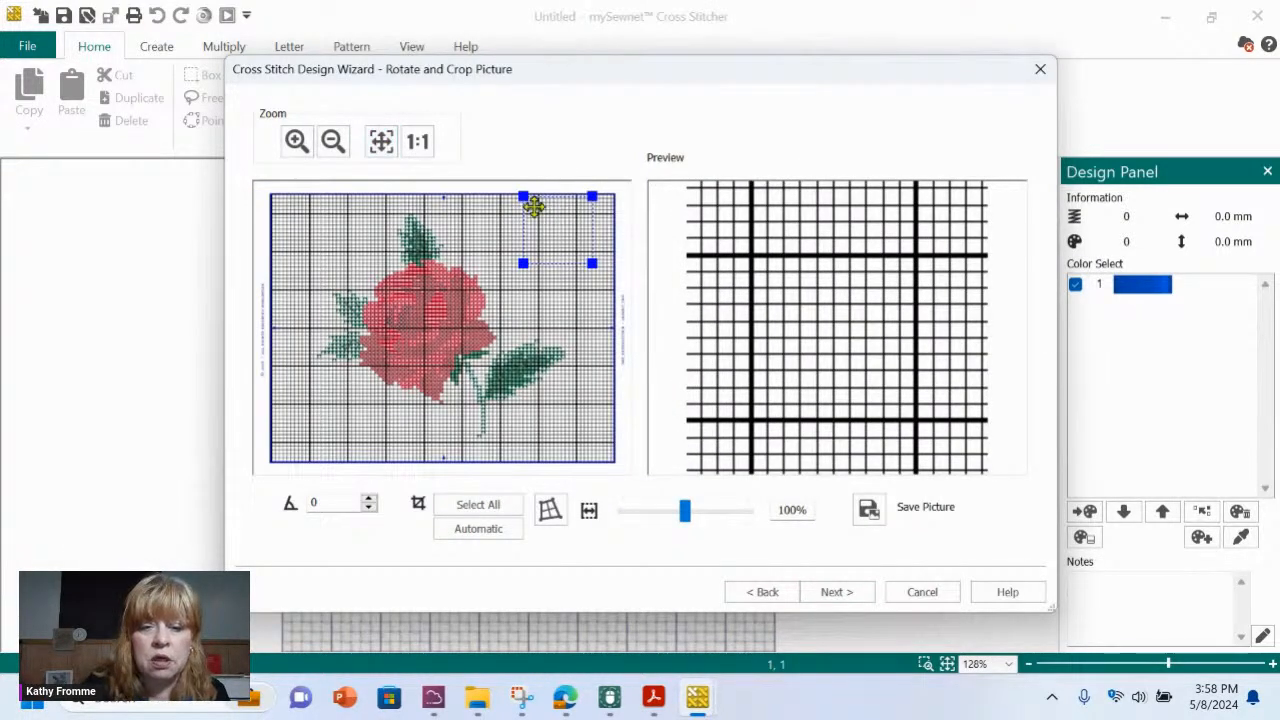
pyautogui.moveTo(521, 263); pyautogui.dragTo(277, 460)
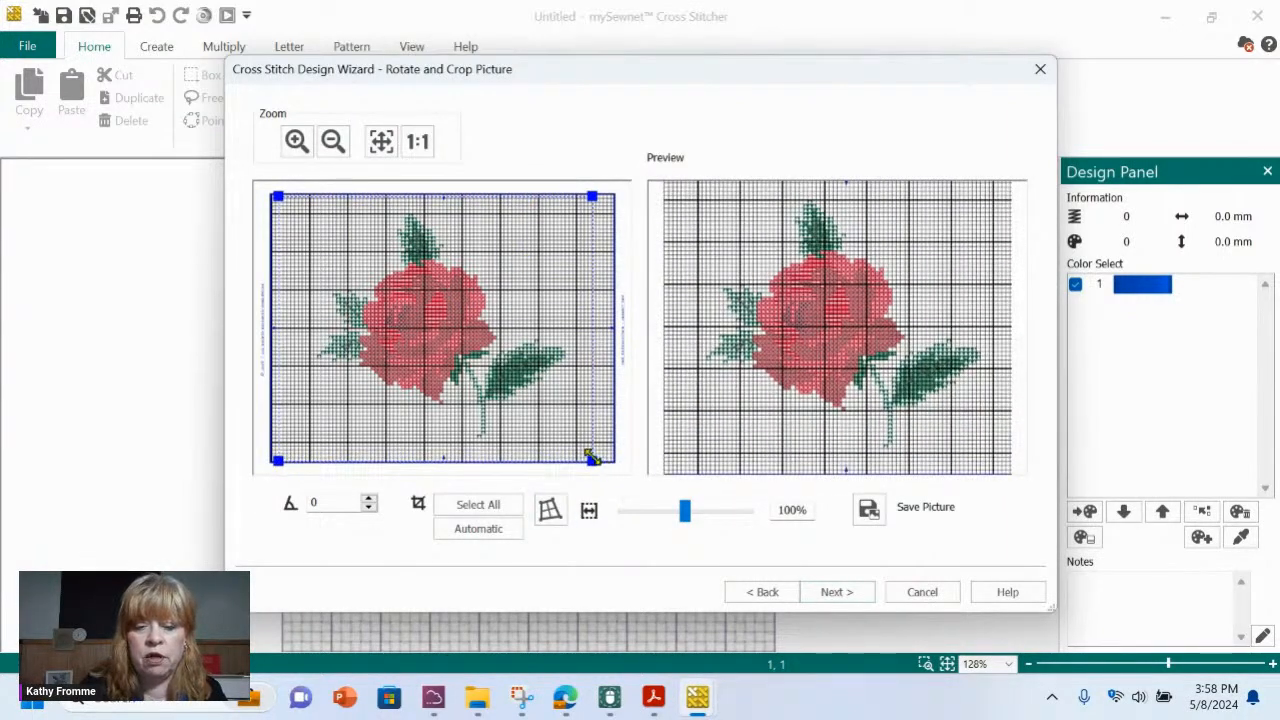
pyautogui.moveTo(592, 458); pyautogui.dragTo(611, 456)
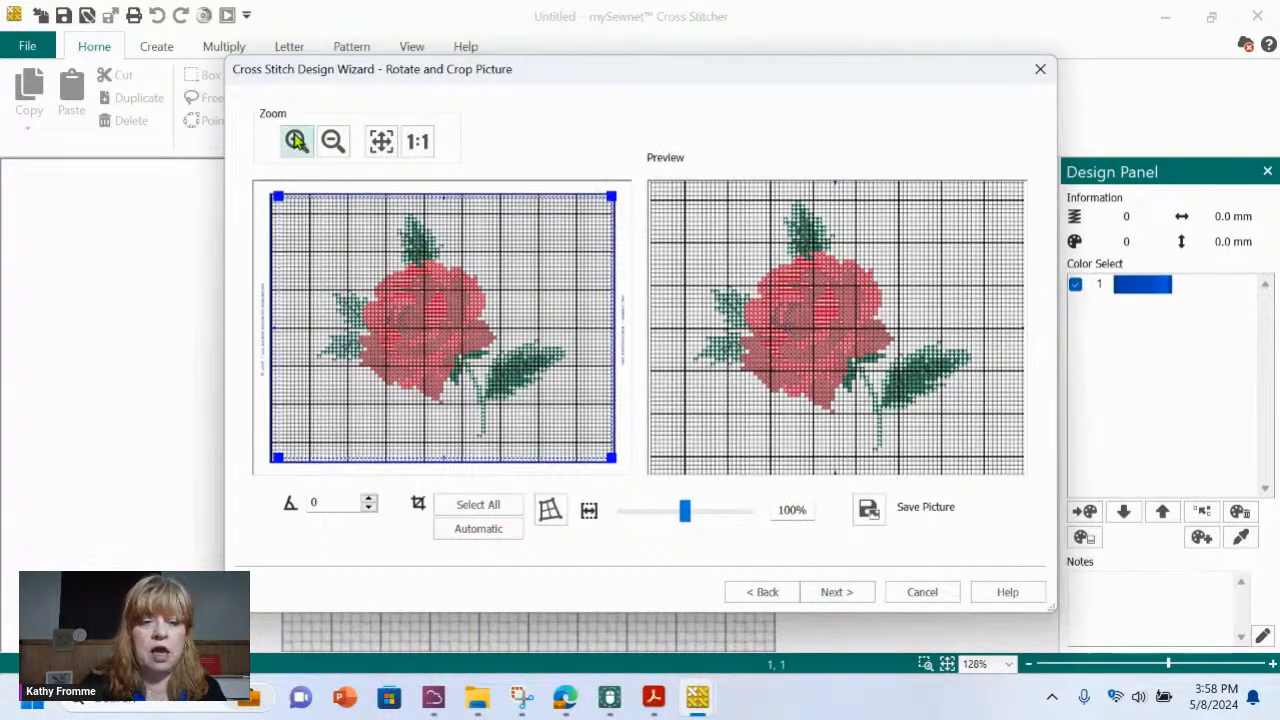
# - Align the crop area's upper-left corner exactly with the upper-left corner of the chart grid
pyautogui.click(291, 218)
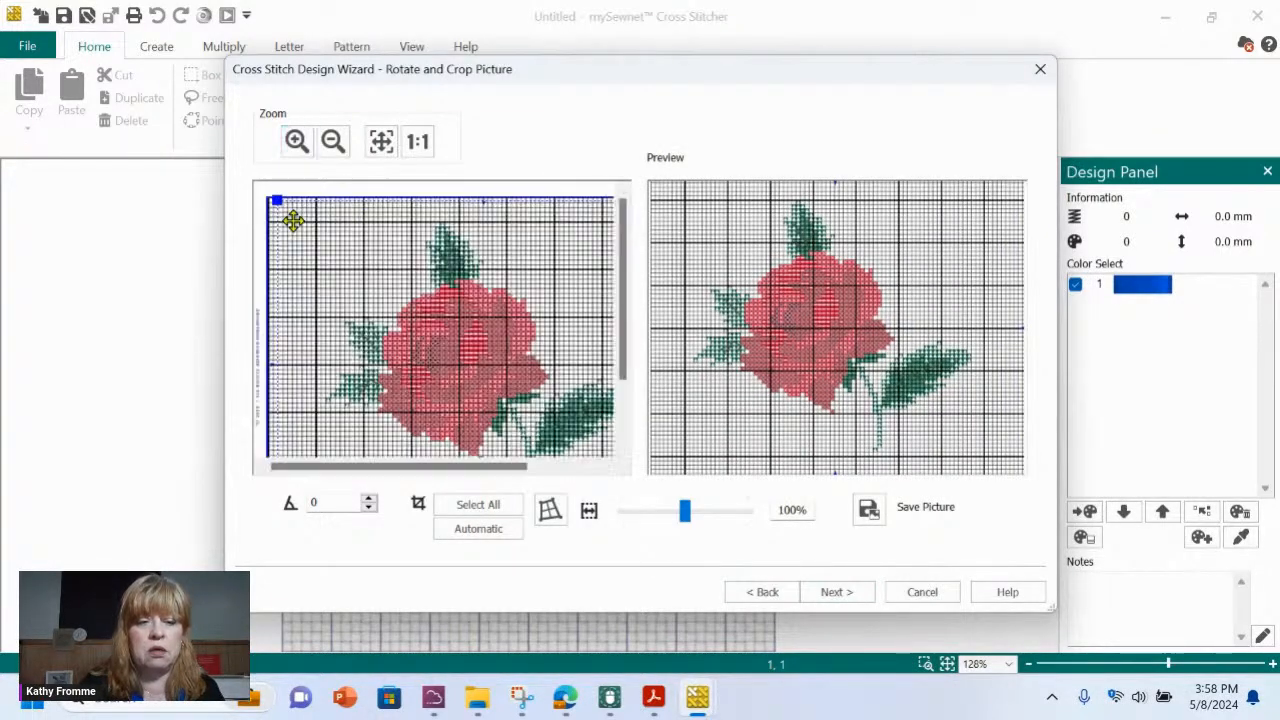
pyautogui.click(295, 143)
pyautogui.click(281, 222)
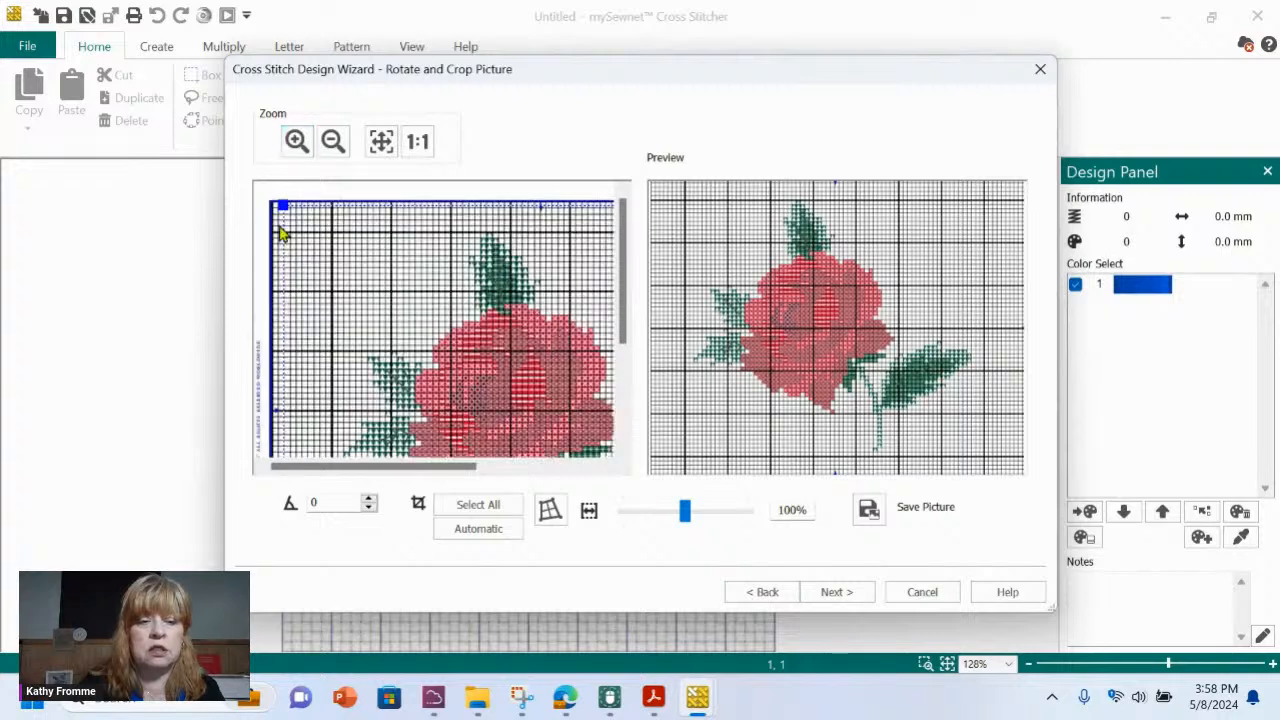
pyautogui.click(294, 141)
pyautogui.click(286, 200)
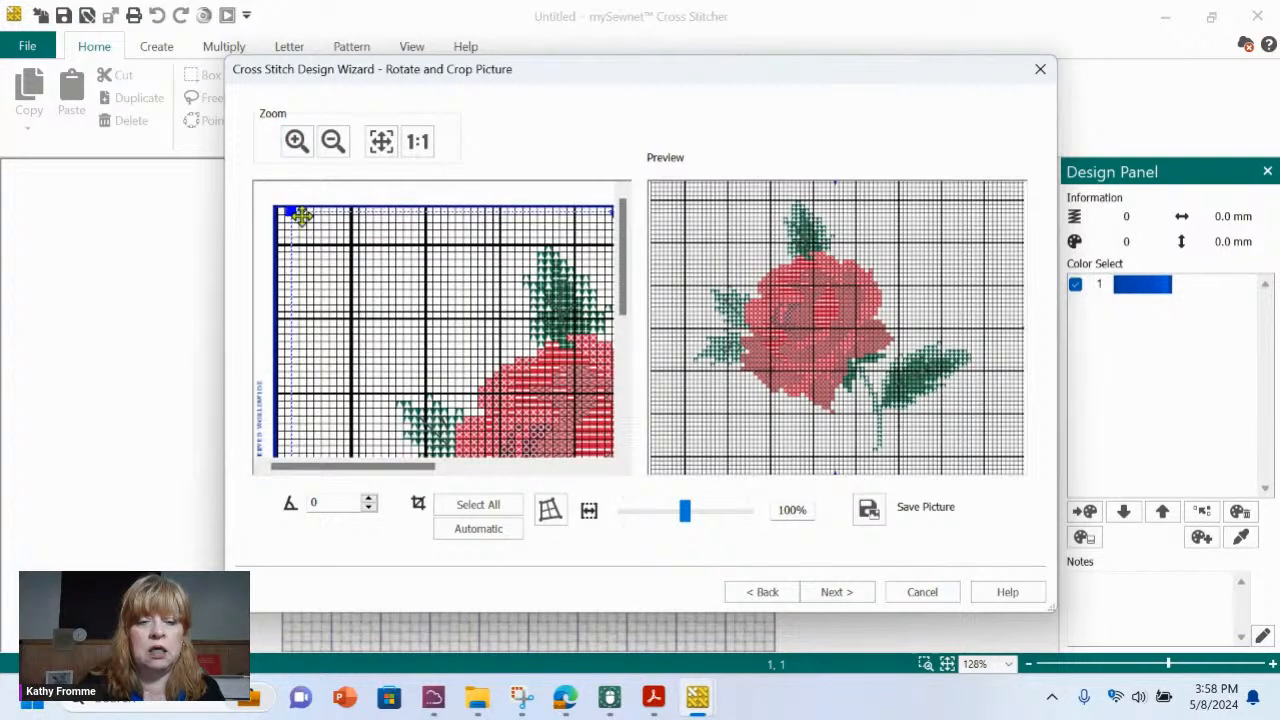
pyautogui.click(298, 141)
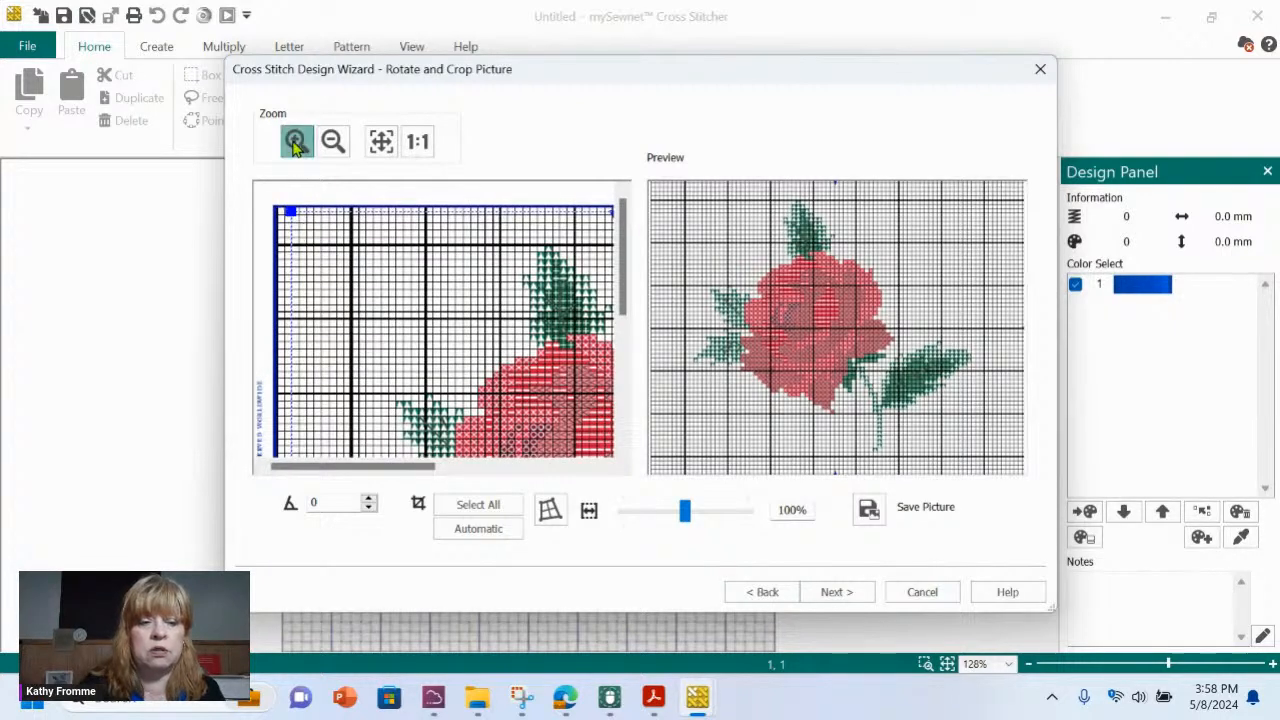
pyautogui.click(308, 219)
pyautogui.moveTo(300, 217); pyautogui.dragTo(282, 214)
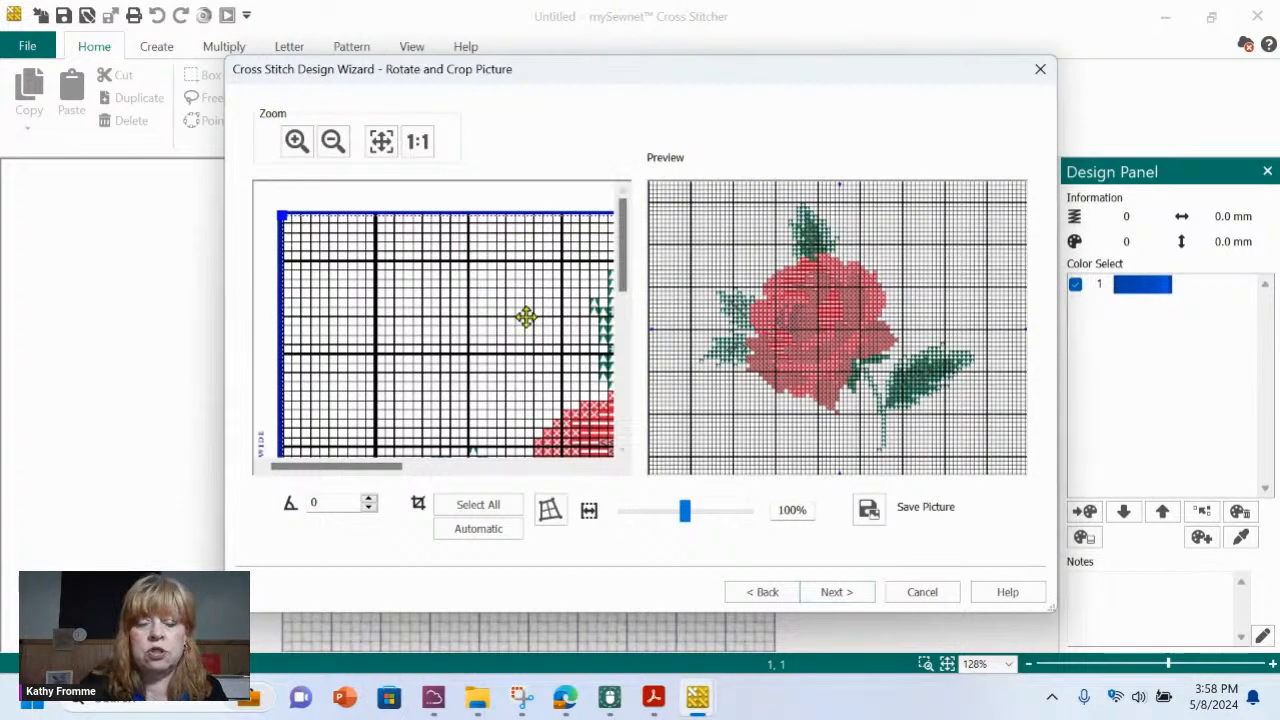
# - Align the crop area's upper-right corner with the grid corner and check the lower-right corner
pyautogui.moveTo(396, 470); pyautogui.dragTo(606, 471)
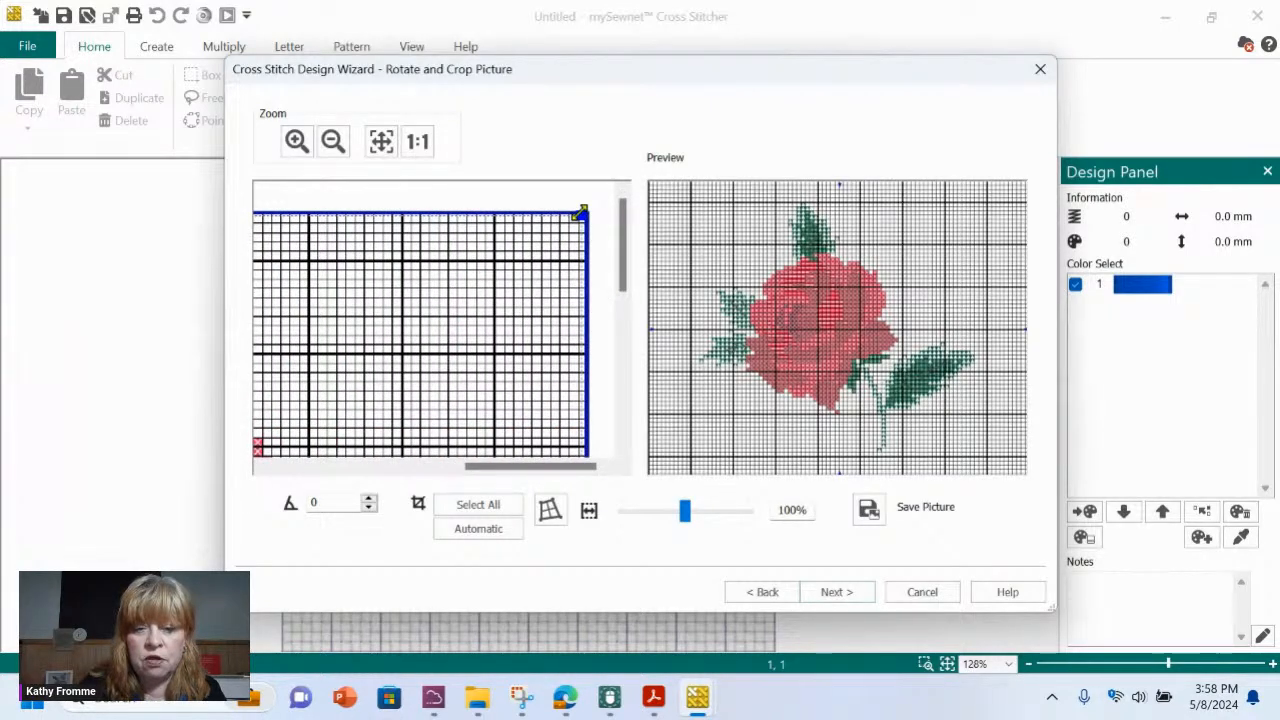
pyautogui.moveTo(581, 212); pyautogui.dragTo(590, 215)
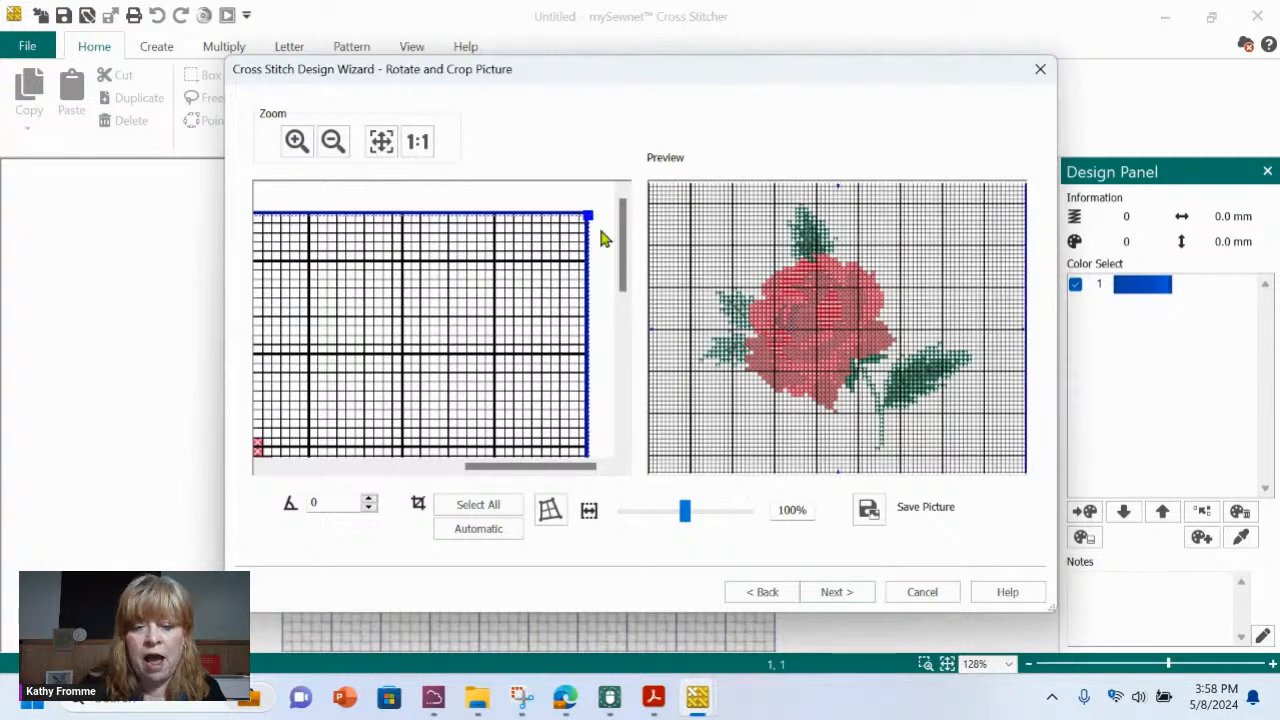
pyautogui.moveTo(624, 263); pyautogui.dragTo(588, 425)
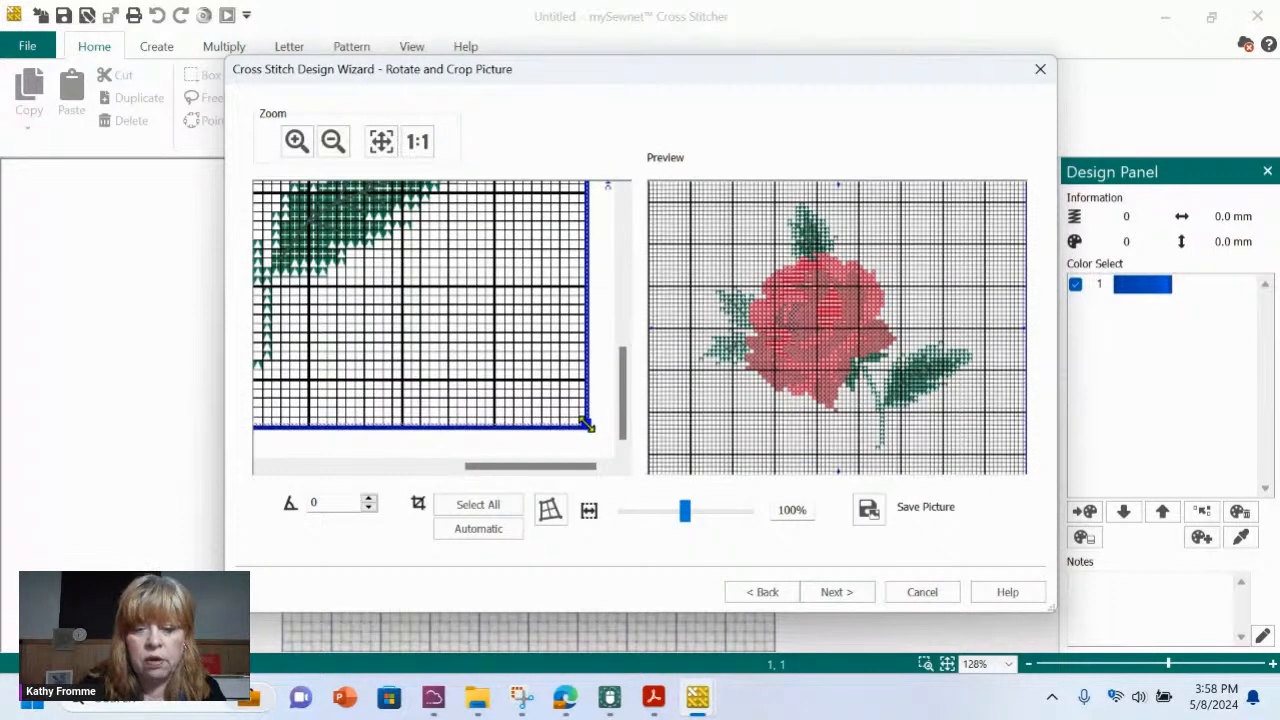
# - Accept the crop, set the design height to 70 crosses with proportions kept, and finish the wizard
pyautogui.click(835, 592)
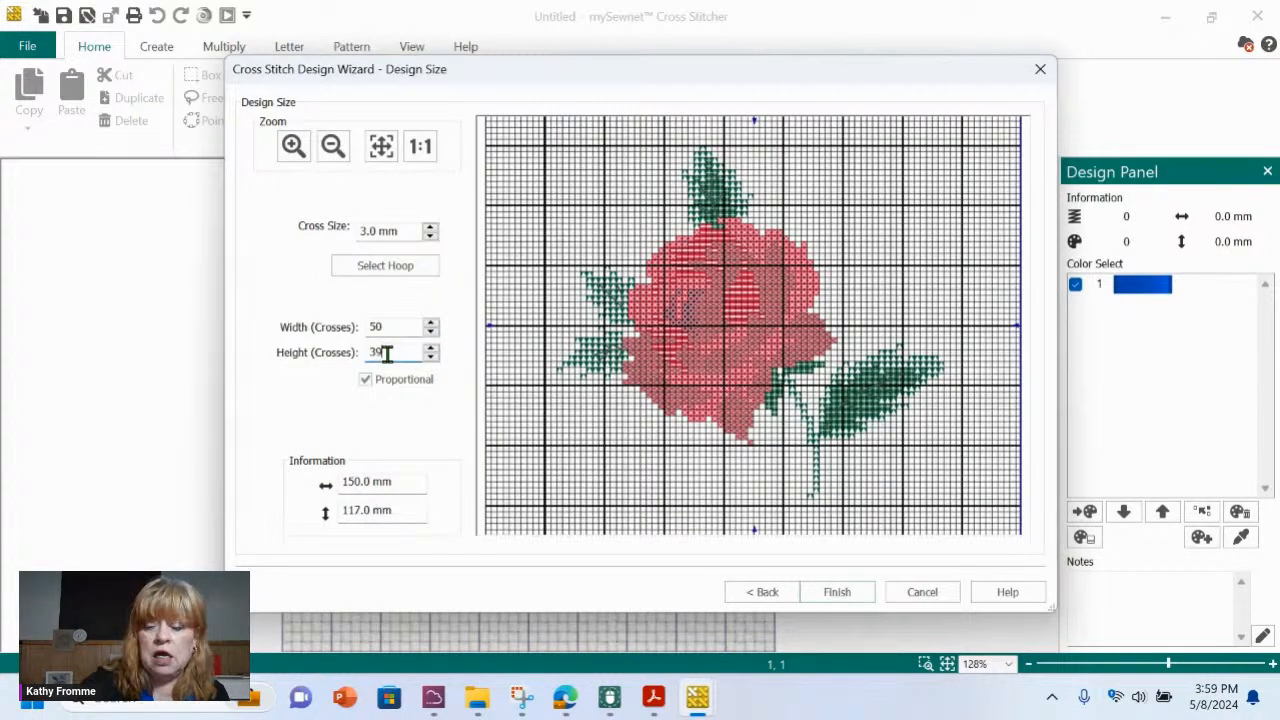
pyautogui.write('70')
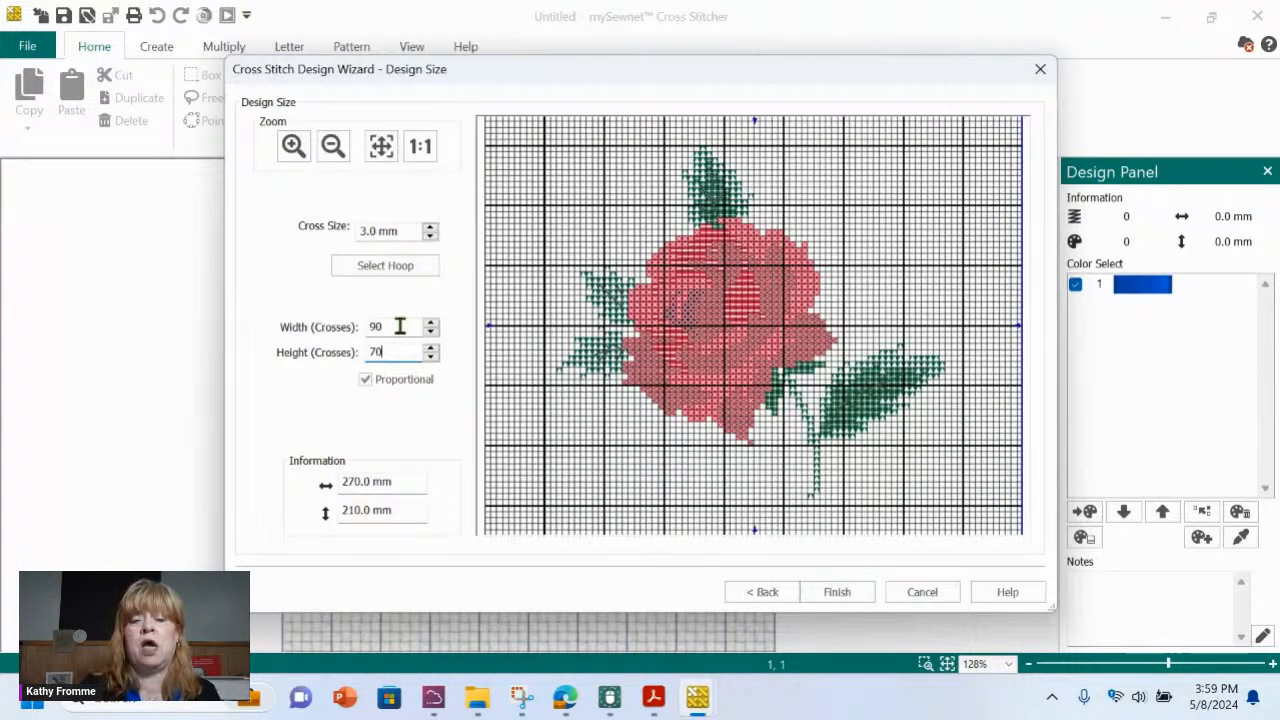
pyautogui.click(840, 591)
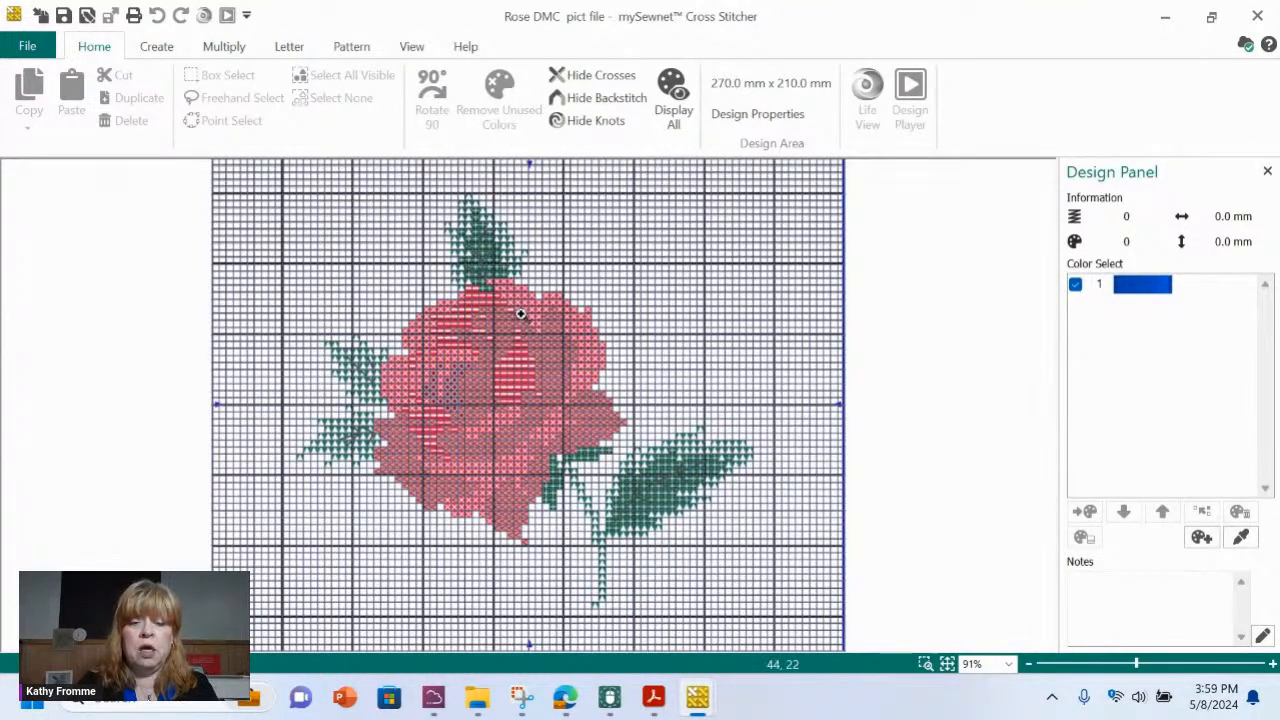
# - Add light pink from the quick colors as a new thread color for stitching the rose's right-hand petal
pyautogui.moveTo(538, 293); pyautogui.dragTo(640, 410)
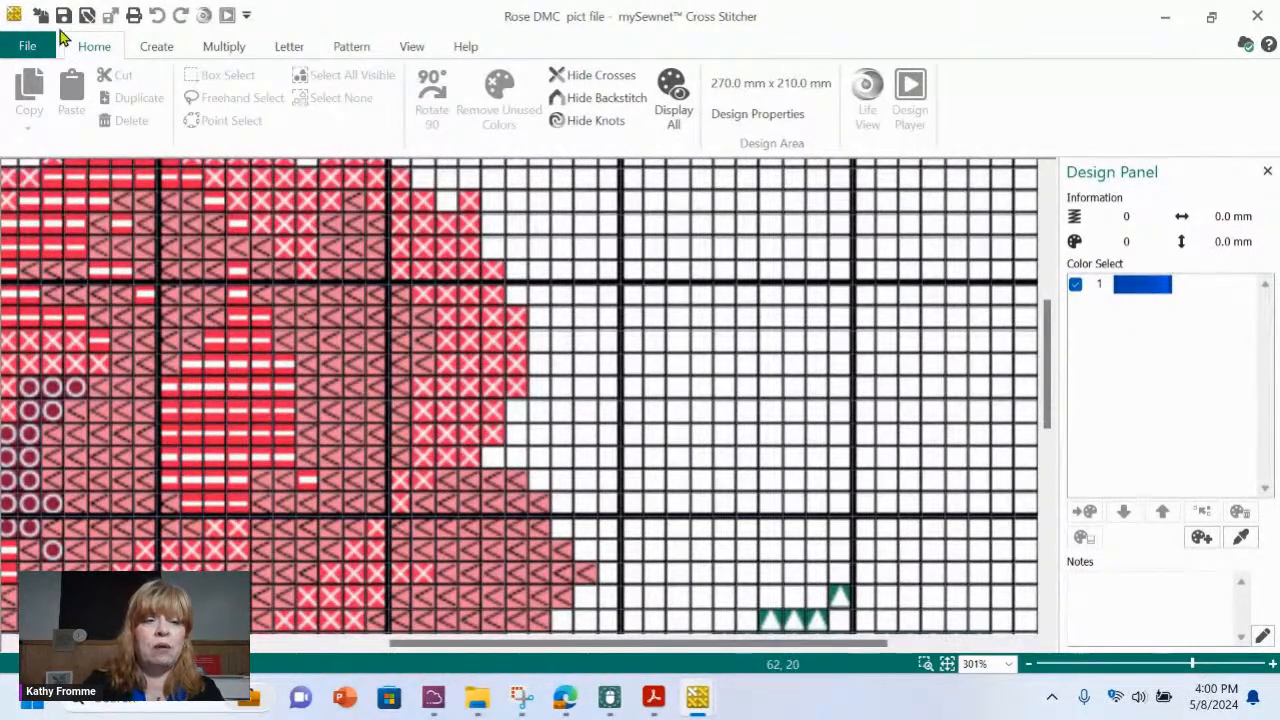
pyautogui.click(157, 46)
pyautogui.click(52, 103)
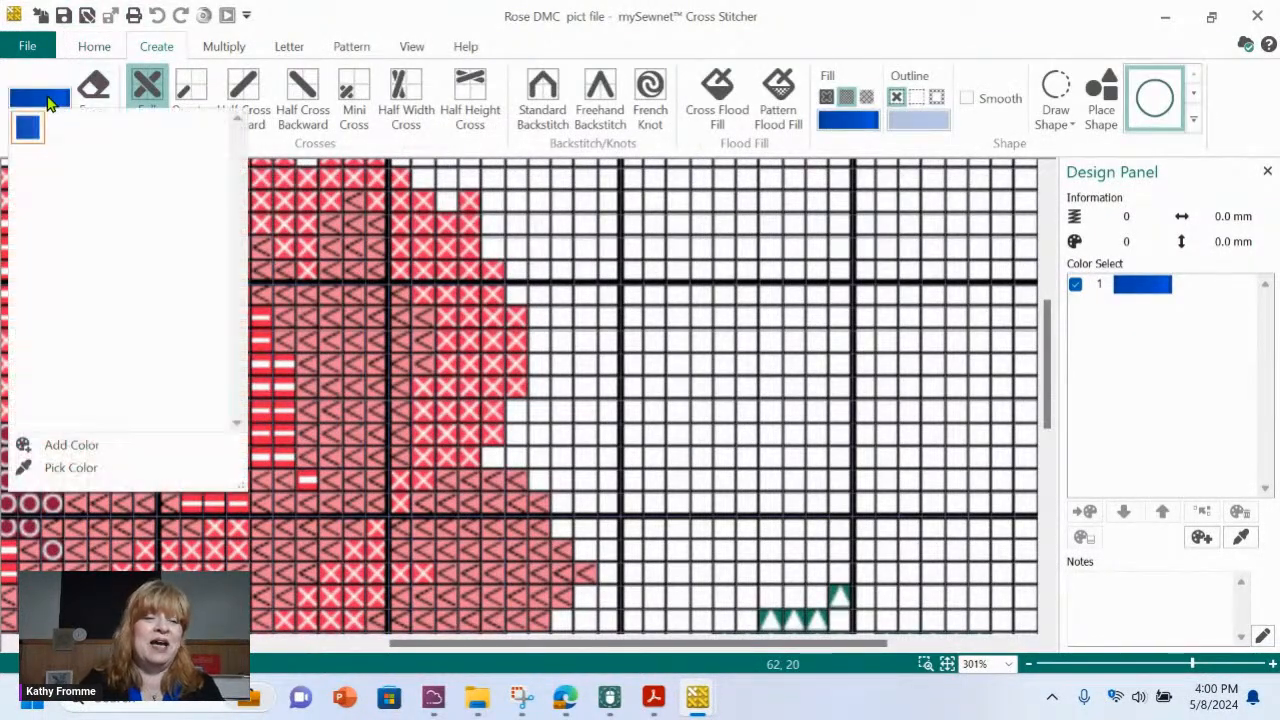
pyautogui.click(74, 446)
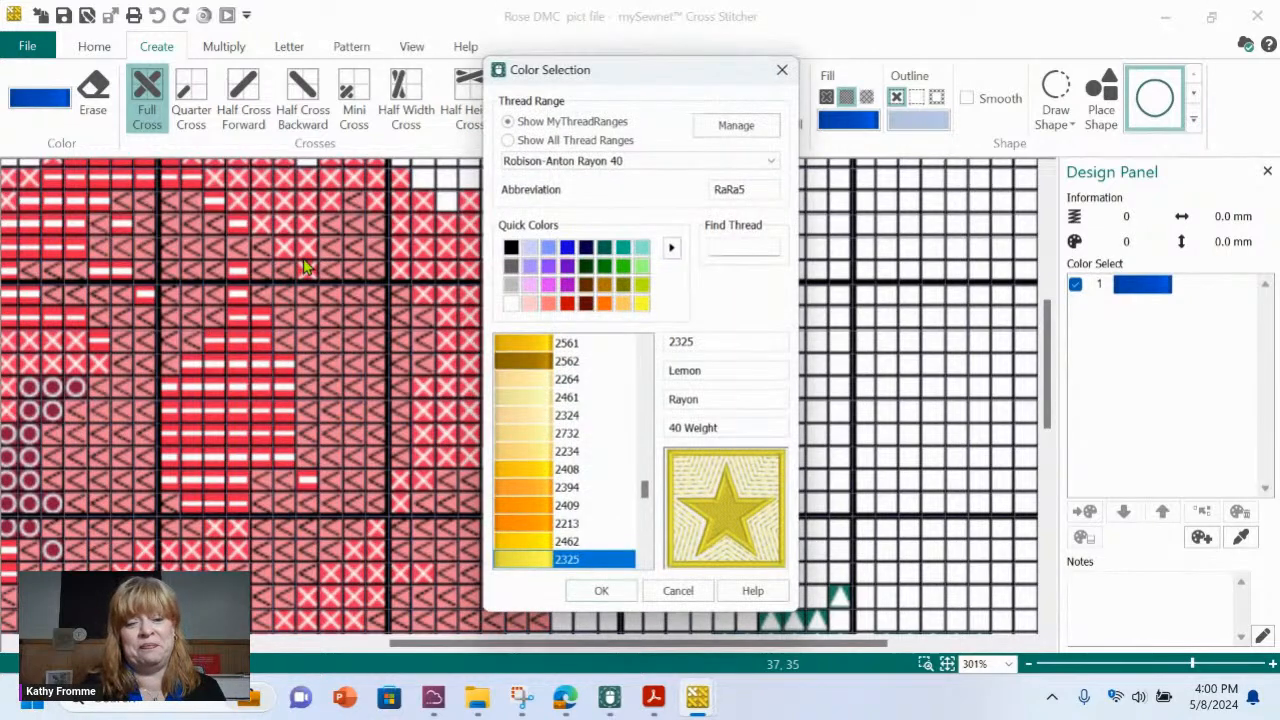
pyautogui.click(527, 286)
pyautogui.click(603, 590)
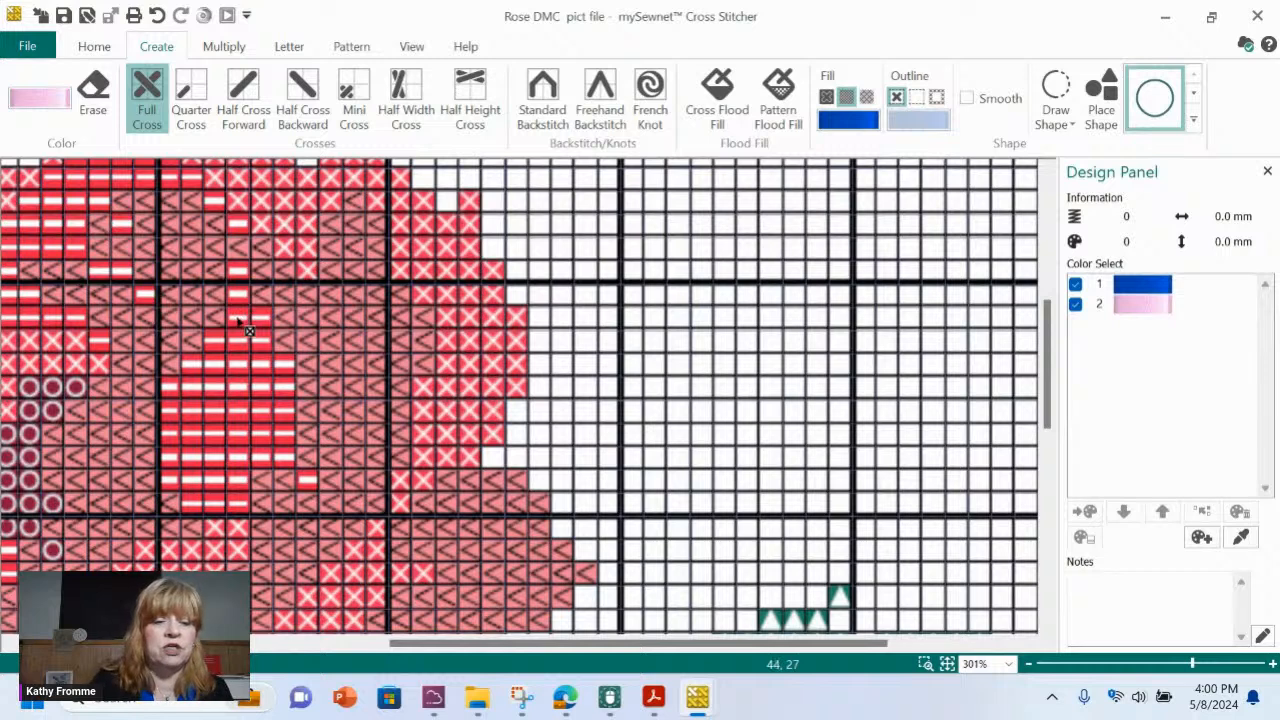
# - Draw pink full crosses over the background chart's X squares to outline the rose's right-hand petal area
pyautogui.click(472, 204)
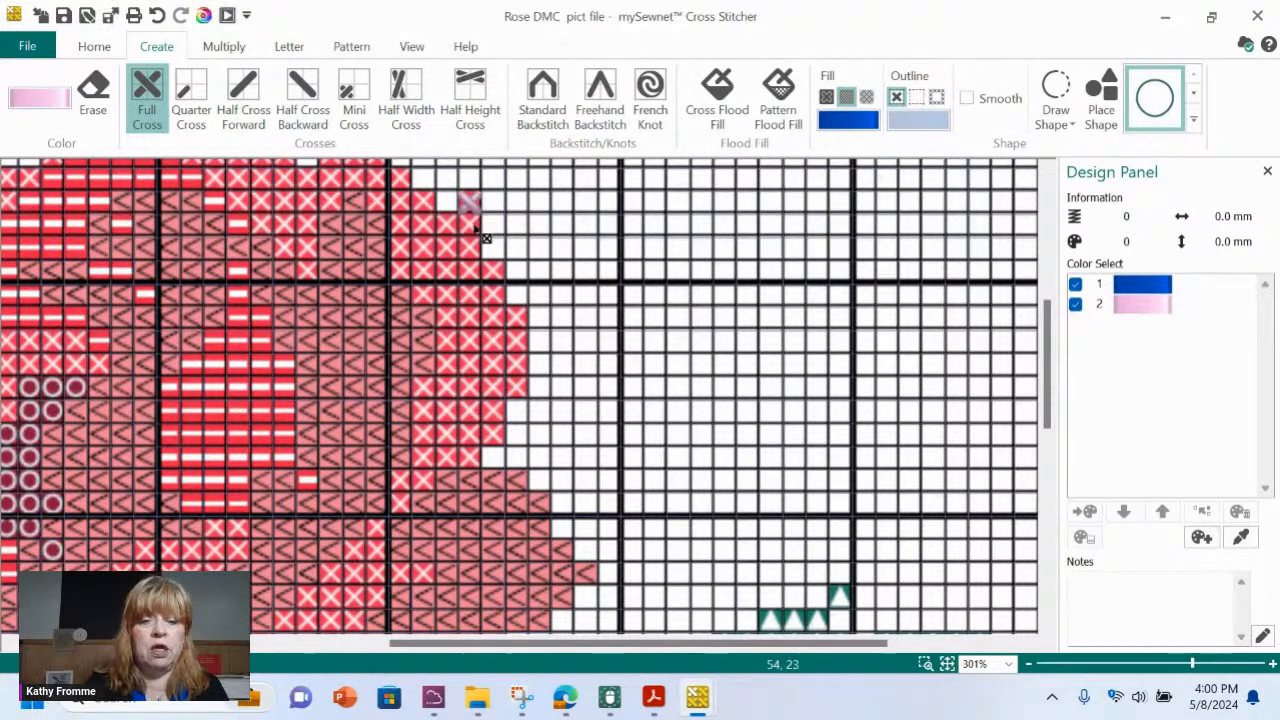
pyautogui.click(472, 226)
pyautogui.moveTo(440, 232)
pyautogui.mouseDown()
pyautogui.moveTo(397, 226)
pyautogui.moveTo(397, 200)
pyautogui.moveTo(419, 200)
pyautogui.moveTo(402, 177)
pyautogui.moveTo(401, 243)
pyautogui.moveTo(470, 252)
pyautogui.moveTo(394, 270)
pyautogui.moveTo(502, 275)
pyautogui.moveTo(423, 293)
pyautogui.moveTo(500, 298)
pyautogui.moveTo(523, 368)
pyautogui.moveTo(494, 436)
pyautogui.moveTo(474, 456)
pyautogui.moveTo(421, 455)
pyautogui.moveTo(416, 496)
pyautogui.mouseUp()
pyautogui.click(405, 483)
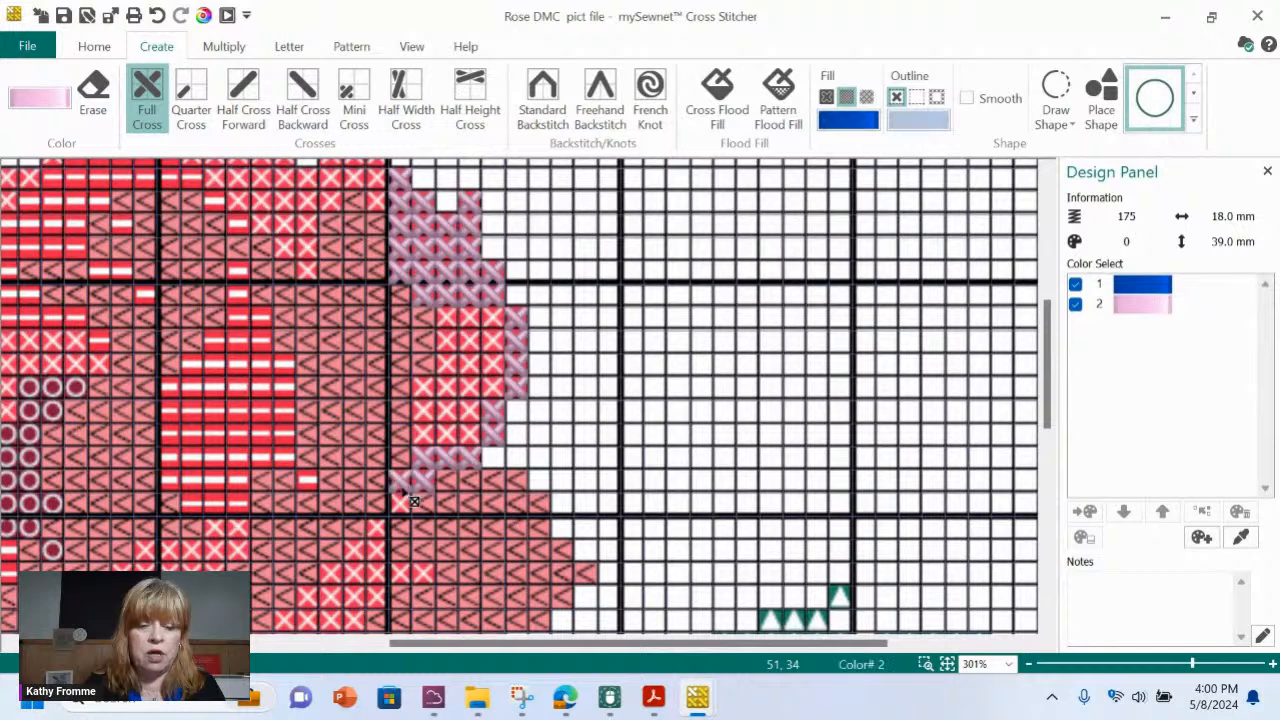
pyautogui.click(403, 502)
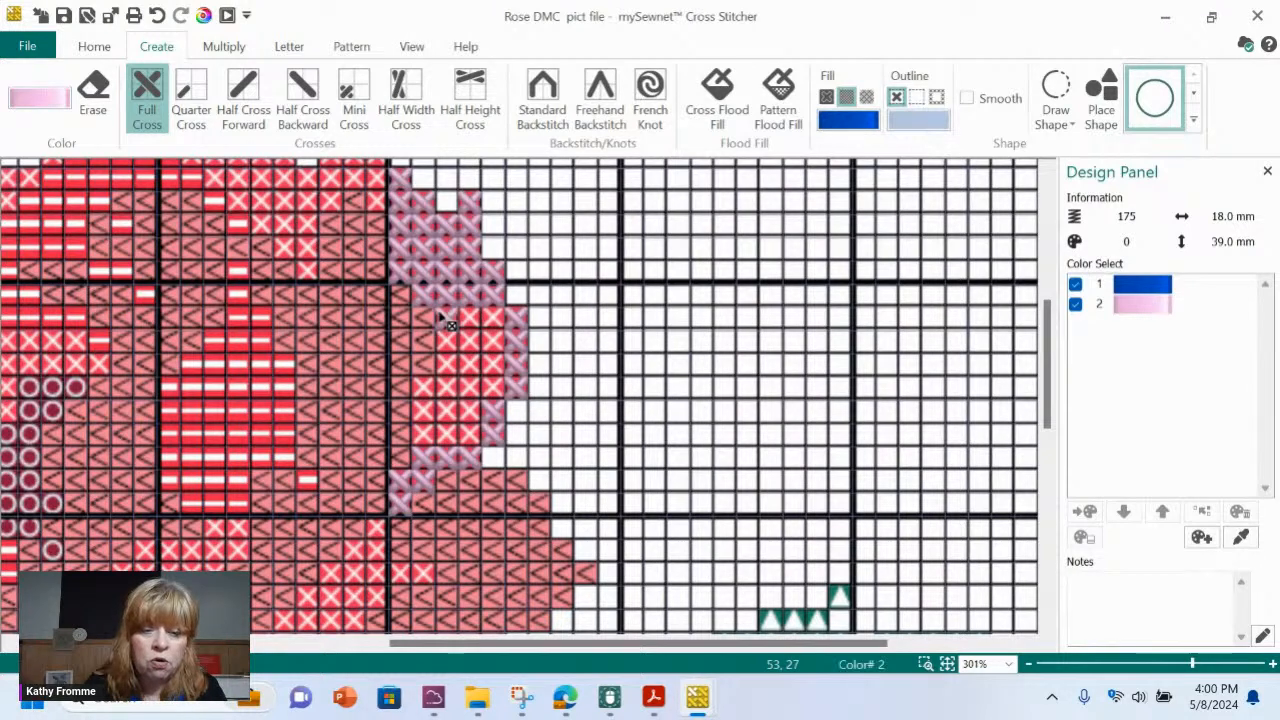
pyautogui.moveTo(447, 322)
pyautogui.mouseDown()
pyautogui.moveTo(445, 381)
pyautogui.moveTo(422, 392)
pyautogui.moveTo(440, 455)
pyautogui.mouseUp()
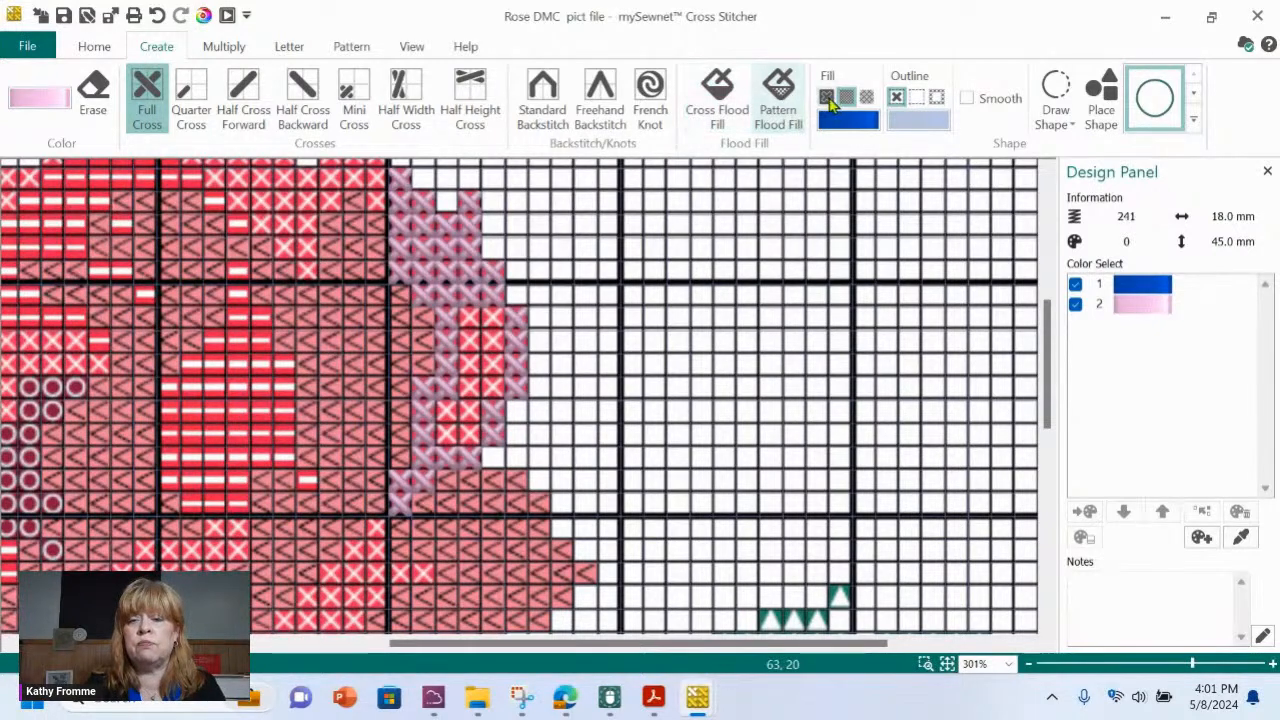
# - Fill the inside of the outlined petal with pink crosses using Cross Flood Fill, and view the whole rose
pyautogui.click(720, 100)
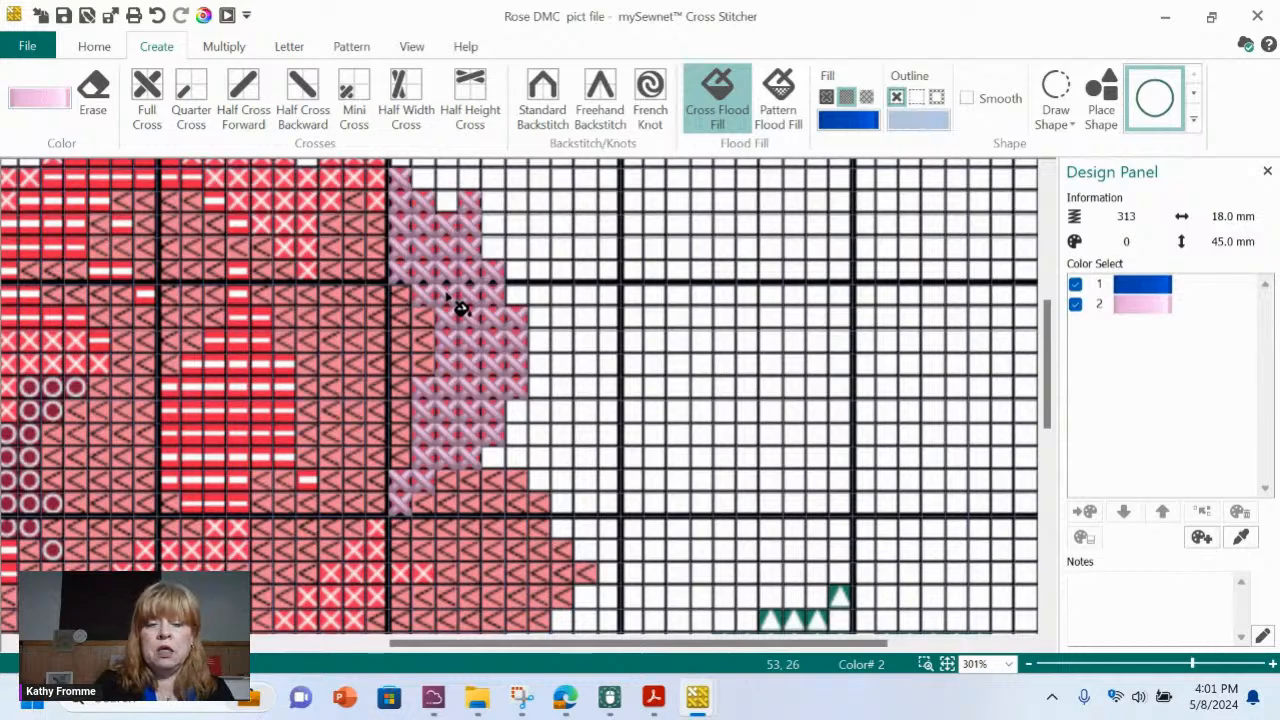
pyautogui.moveTo(1052, 388)
pyautogui.mouseDown()
pyautogui.moveTo(1048, 440)
pyautogui.moveTo(1043, 380)
pyautogui.mouseUp()
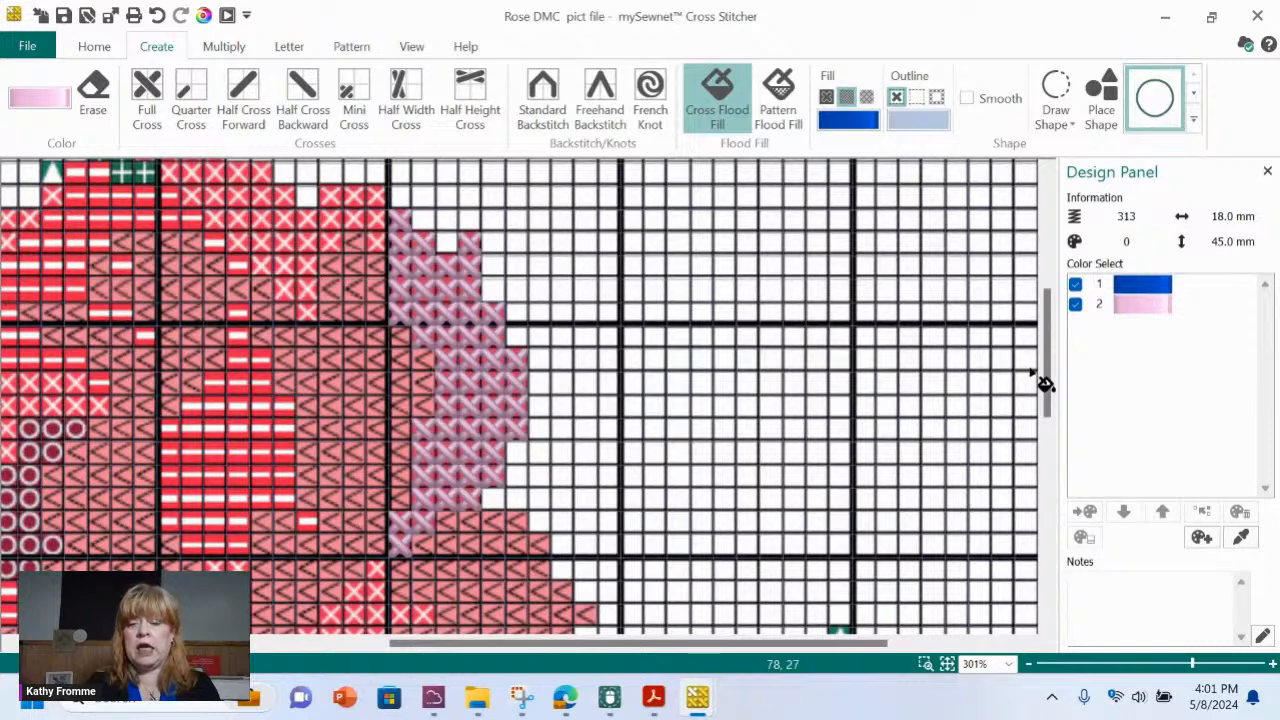
pyautogui.click(947, 664)
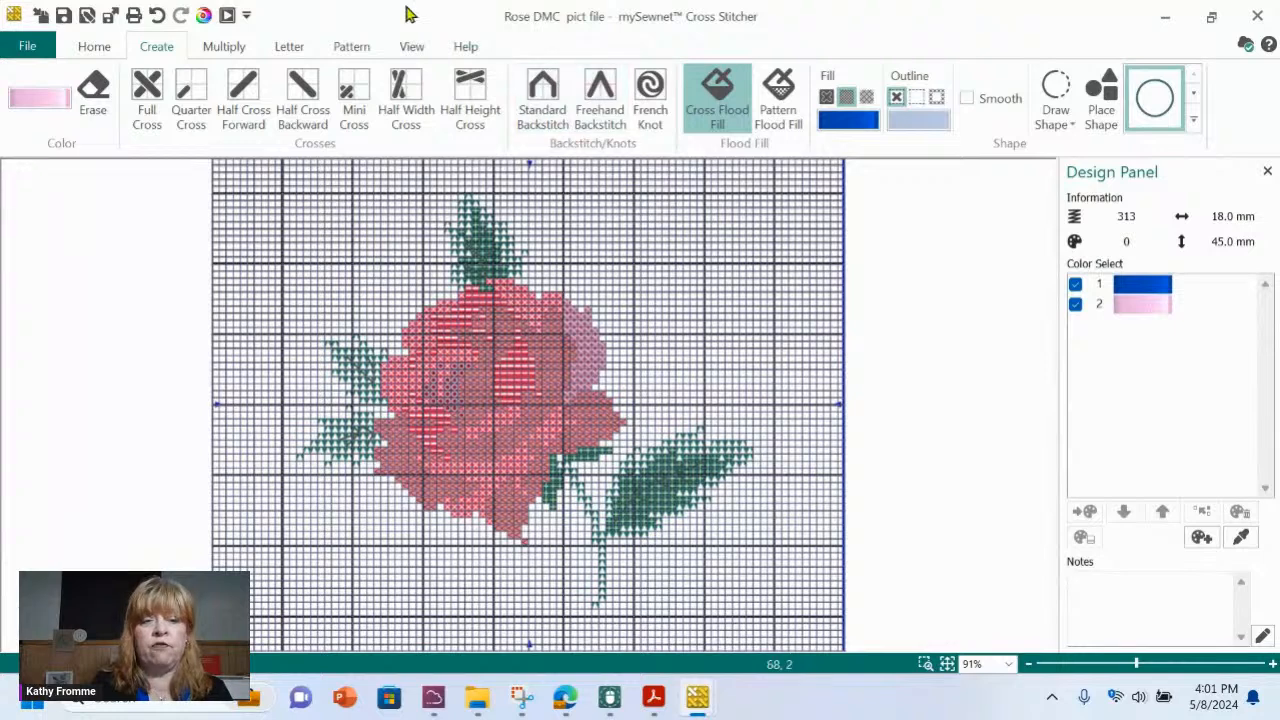
# - Compare the stitched petal in Block view and 3D view
pyautogui.click(419, 47)
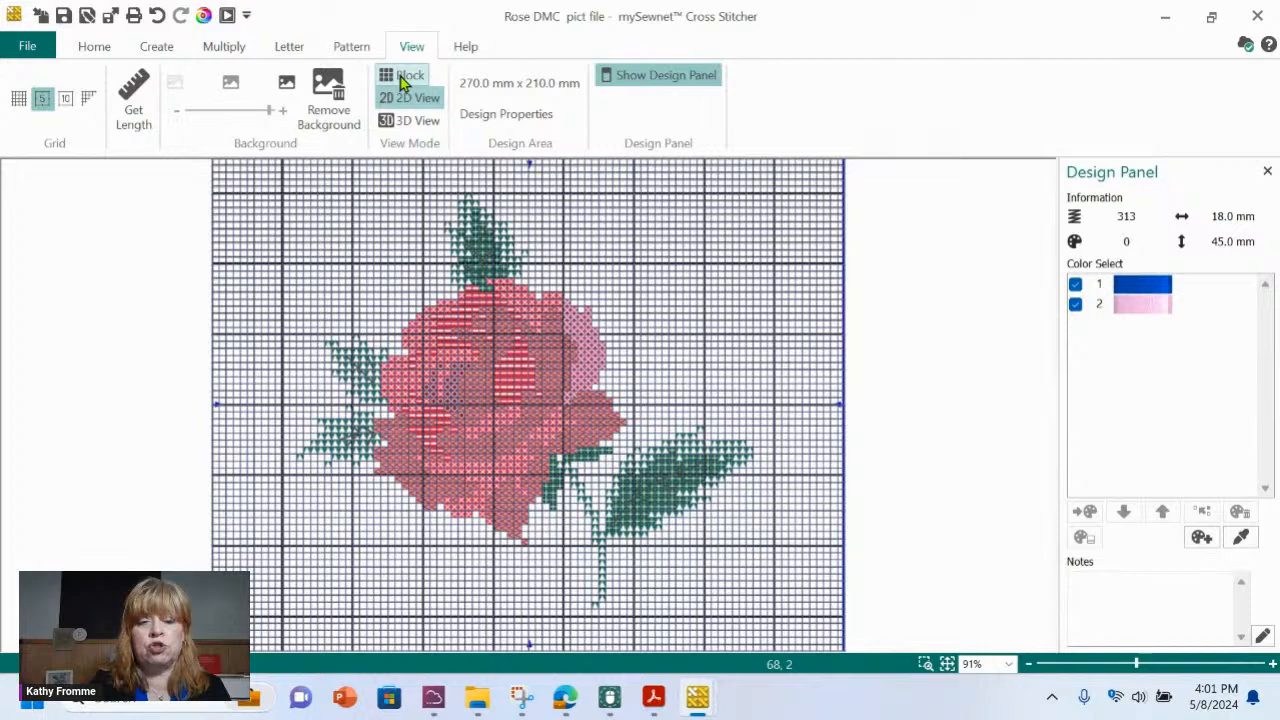
pyautogui.click(404, 84)
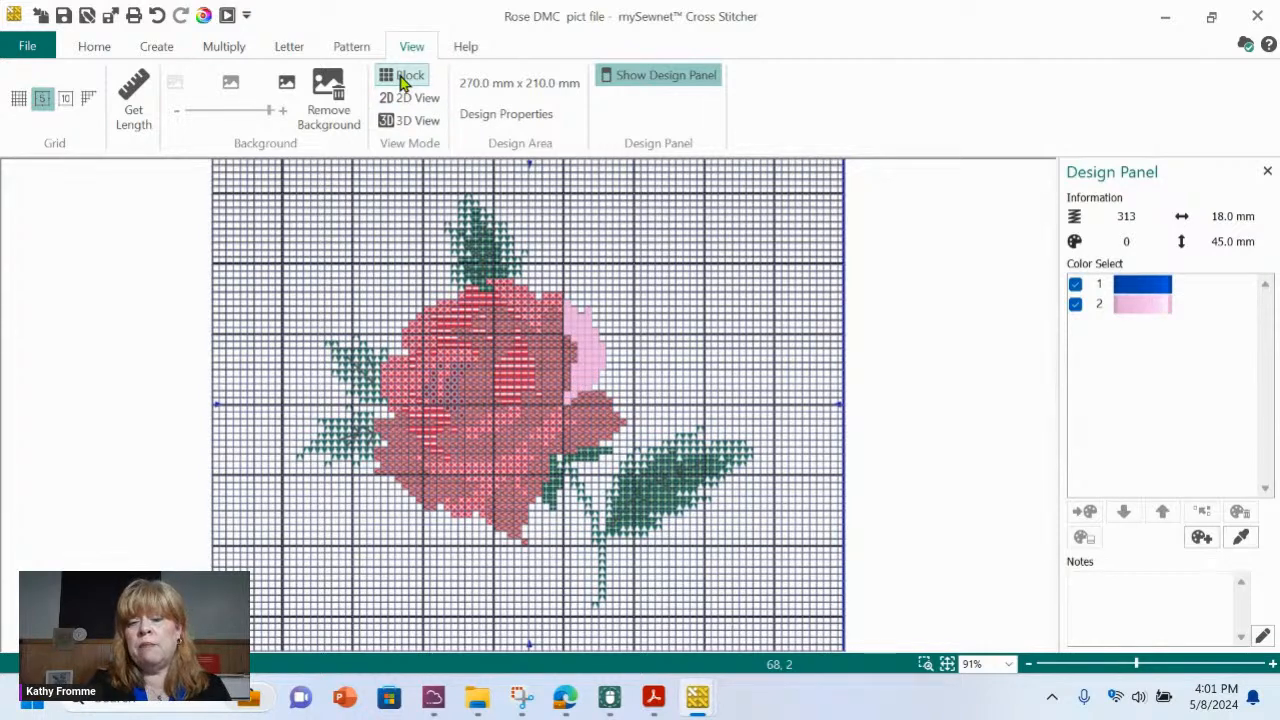
pyautogui.click(408, 122)
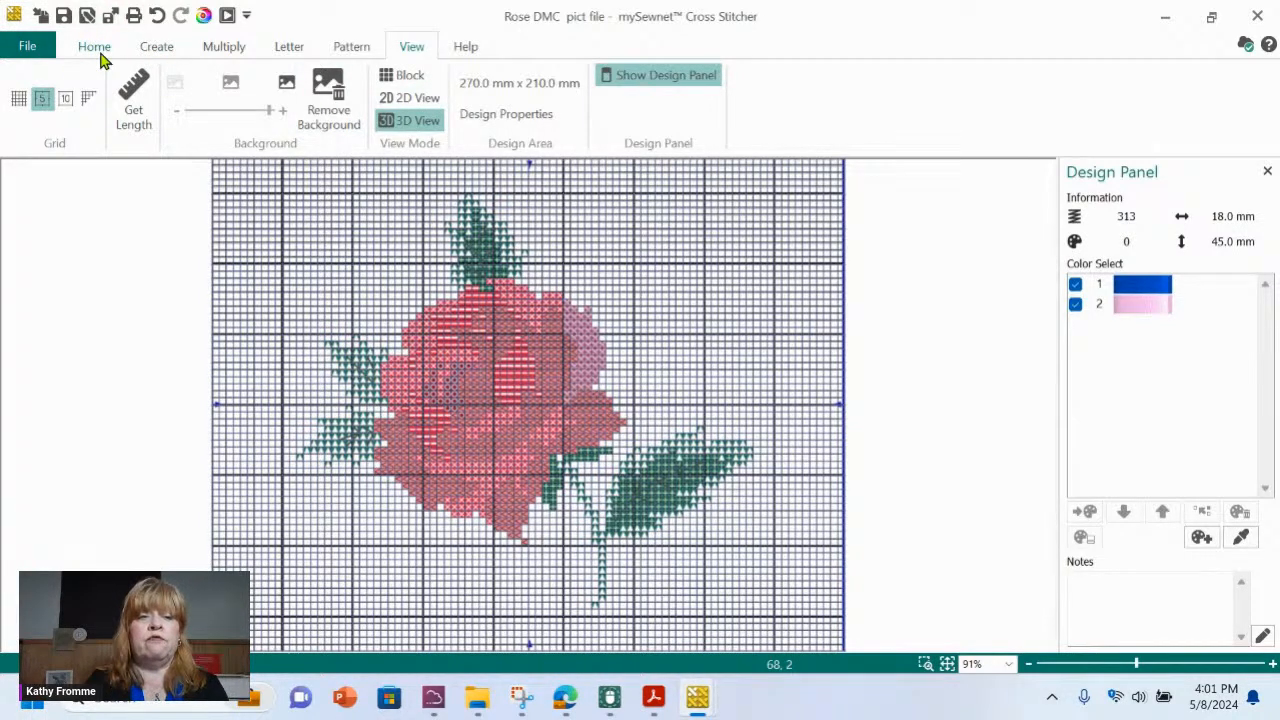
# - Switch to the open Bells chart 2000px design window
pyautogui.click(160, 50)
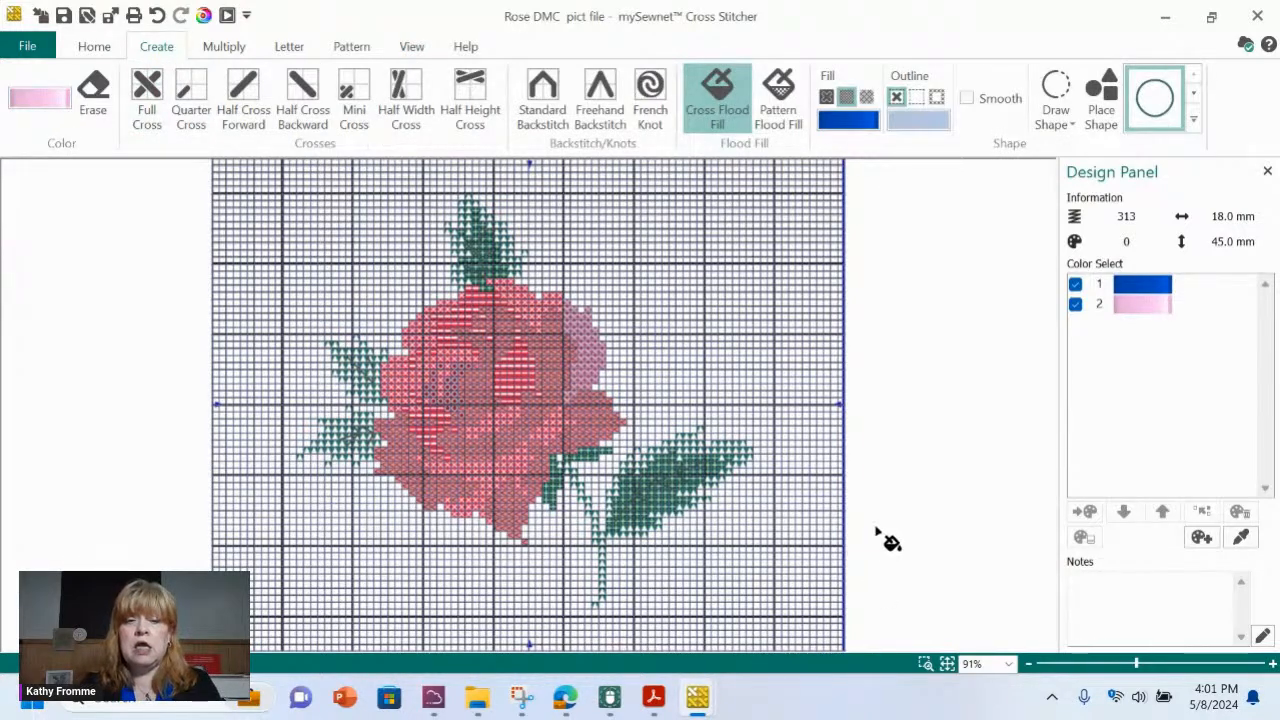
pyautogui.moveTo(700, 705)
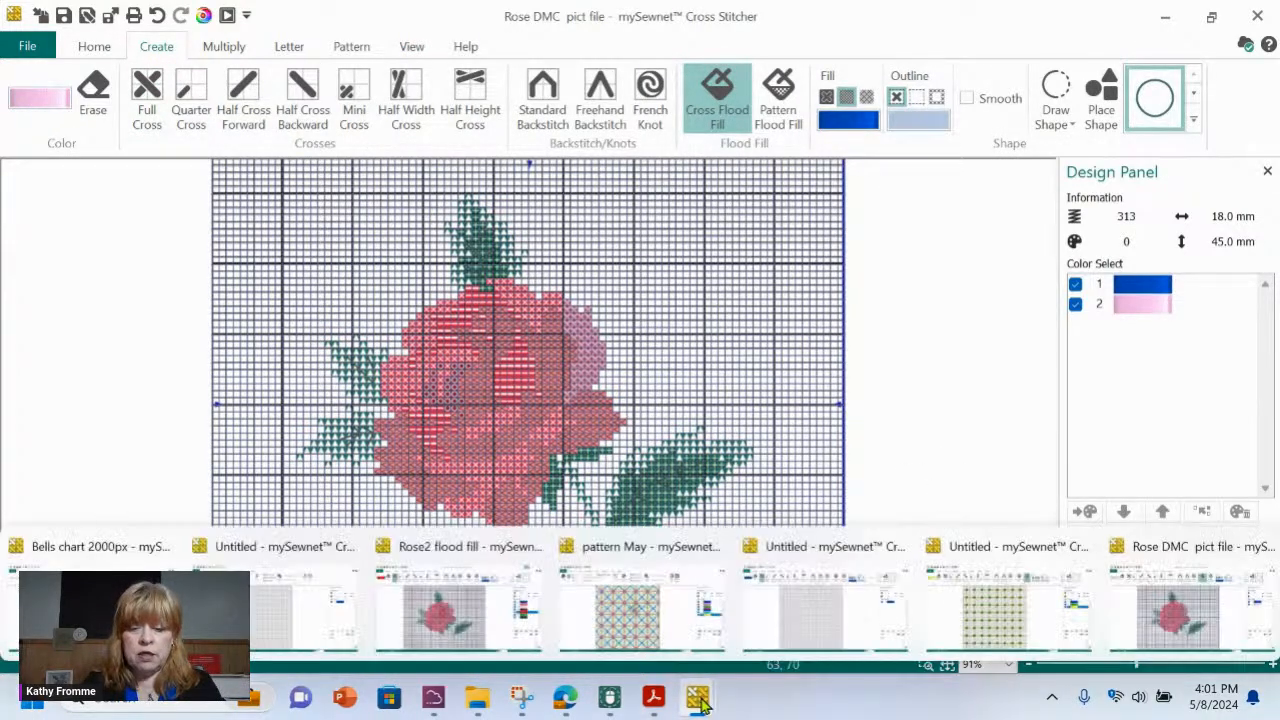
pyautogui.click(160, 546)
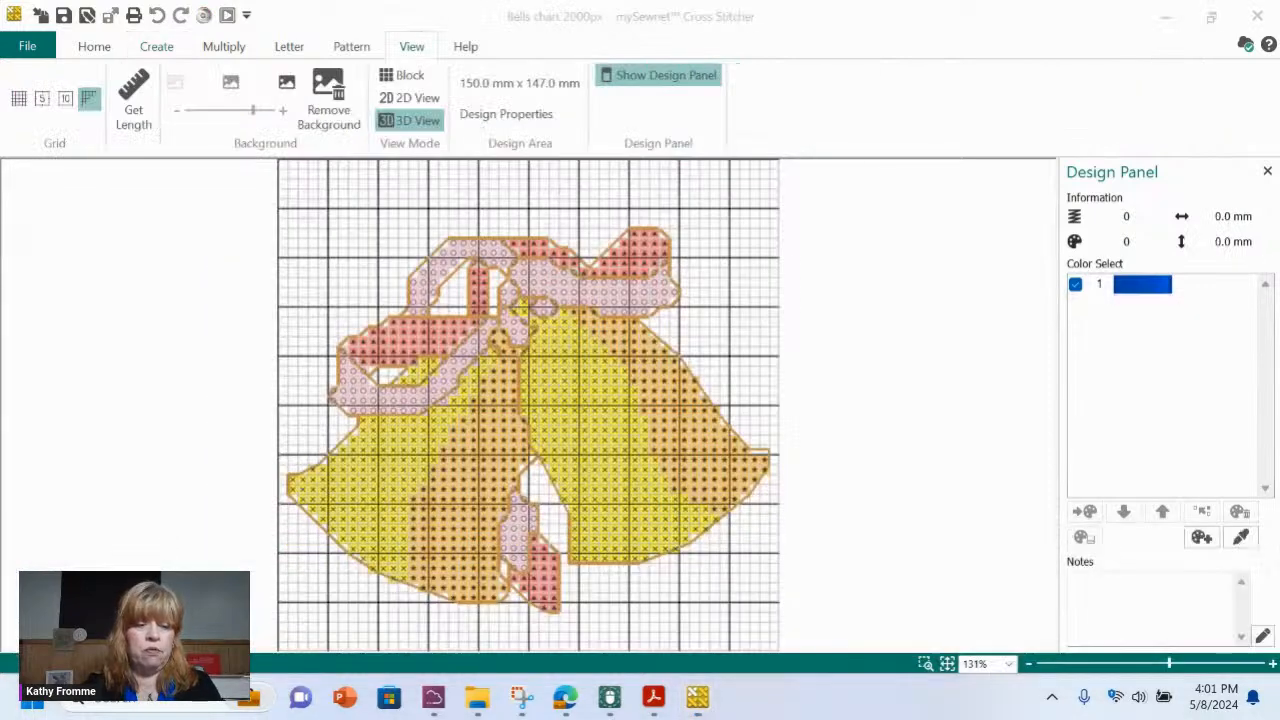